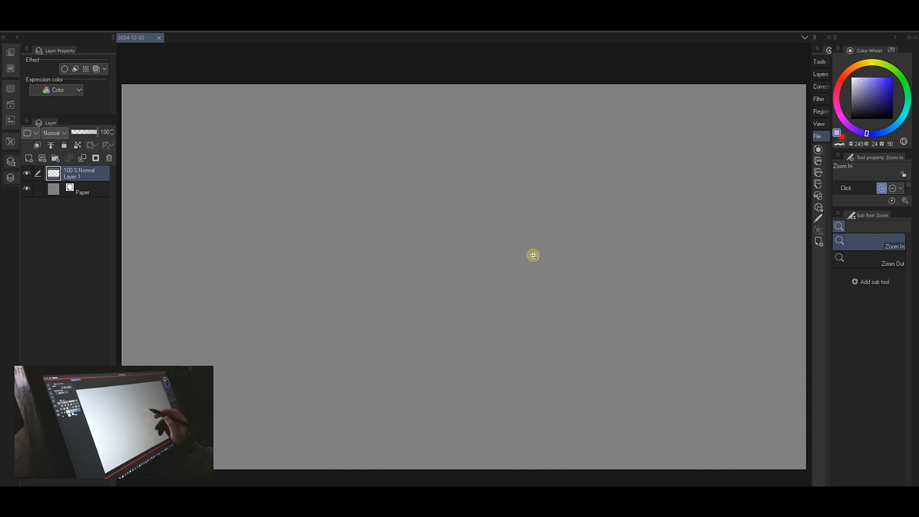
- Set the drawing colour to black and display the Tools set of the quick access commands
{"action": "left_click_drag", "start_coordinate": [855, 112], "coordinate": [831, 126]}
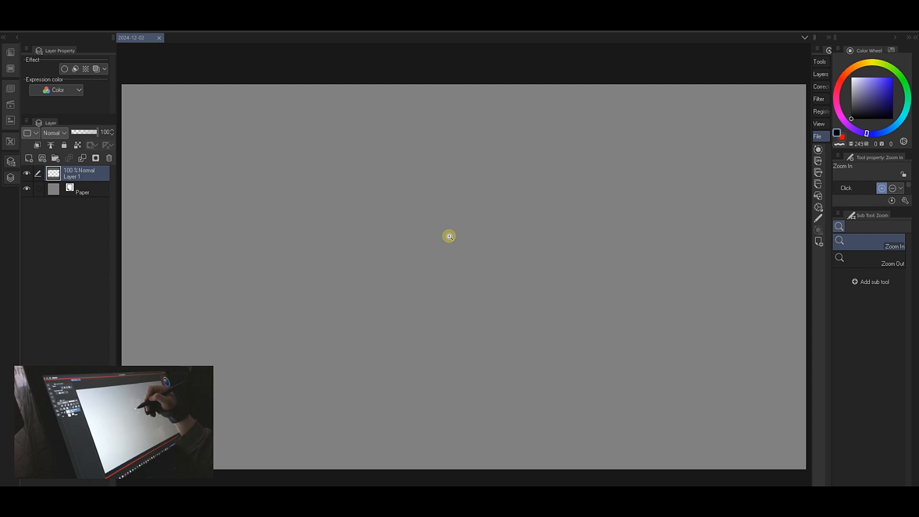
{"action": "key", "text": "p"}
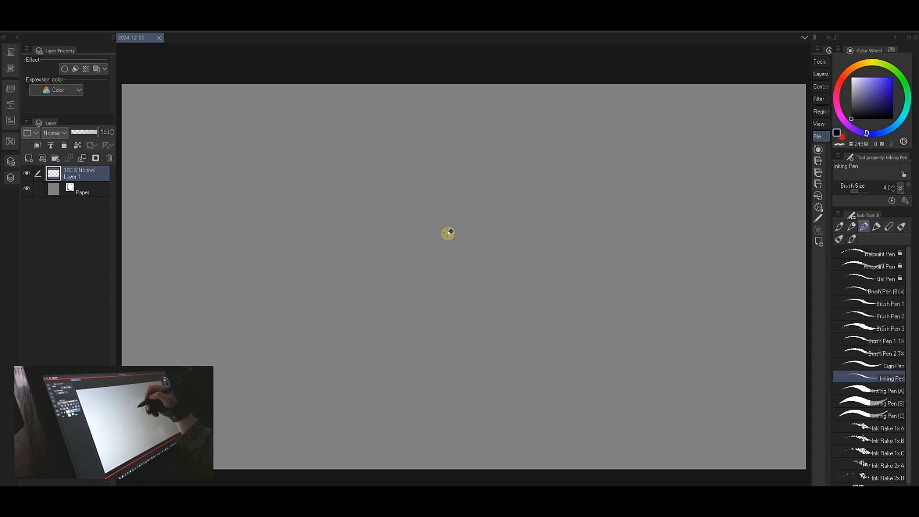
{"action": "key", "text": "m"}
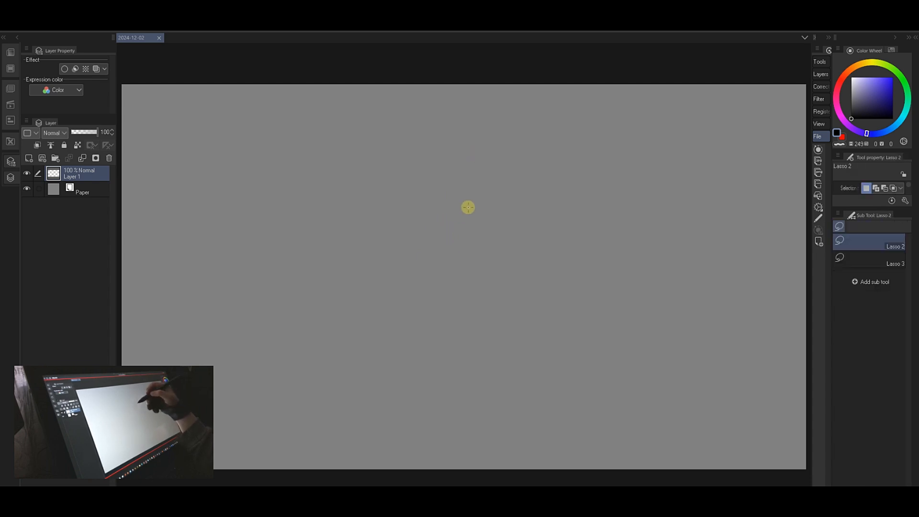
{"action": "left_click", "coordinate": [819, 63]}
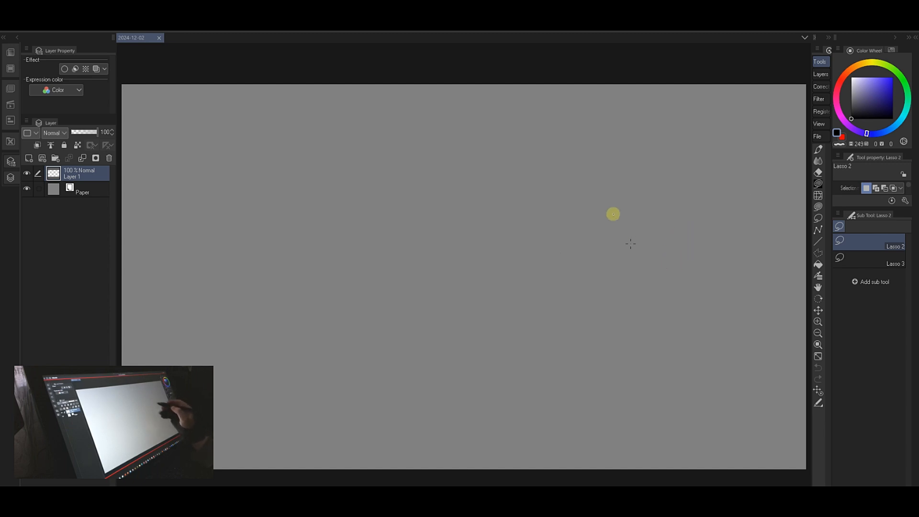
{"action": "mouse_move", "coordinate": [458, 210]}
{"action": "left_mouse_down"}
{"action": "mouse_move", "coordinate": [473, 196]}
{"action": "mouse_move", "coordinate": [453, 203]}
{"action": "mouse_move", "coordinate": [461, 198]}
{"action": "mouse_move", "coordinate": [492, 195]}
{"action": "left_mouse_up"}
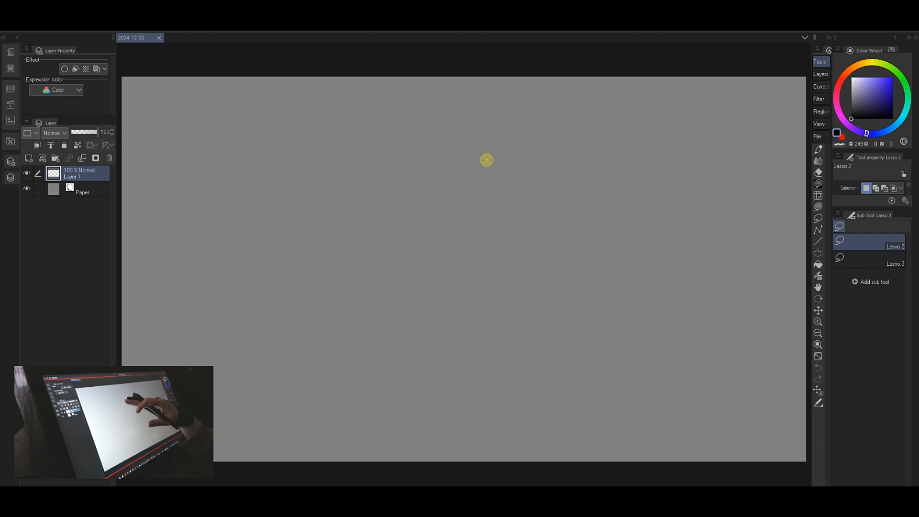
{"action": "left_click_drag", "start_coordinate": [422, 214], "coordinate": [448, 200]}
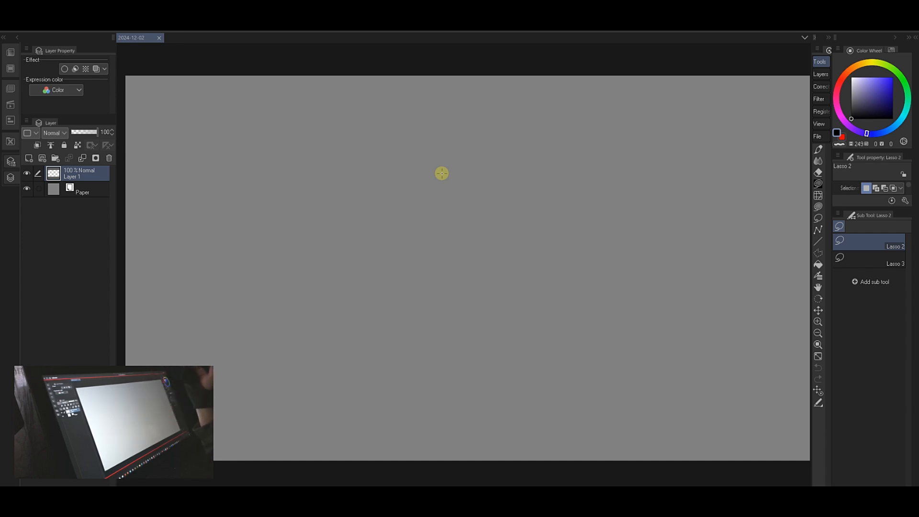
- Duplicate the LASSO FILL (80) sub tool as LASSO FILL (85) and place it between LASSO FILL (90) and LASSO FILL (80)
{"action": "left_click", "coordinate": [817, 184]}
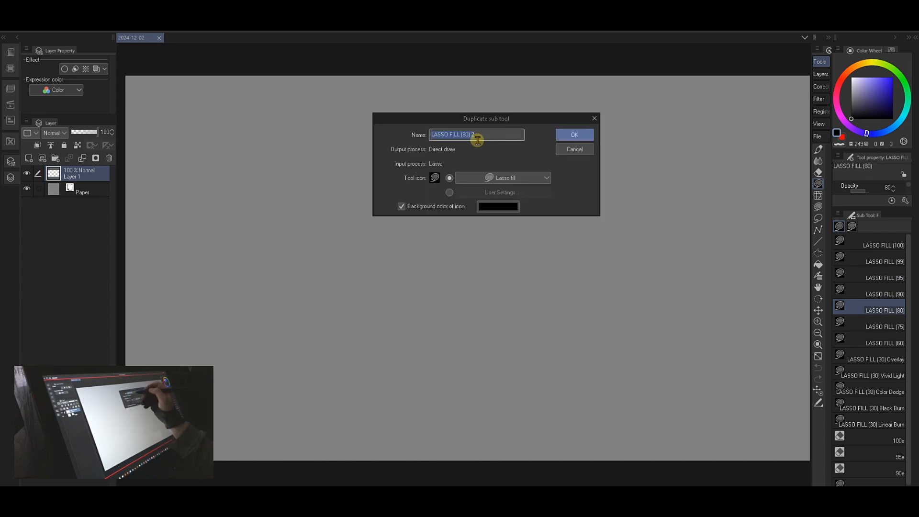
{"action": "left_click", "coordinate": [474, 134]}
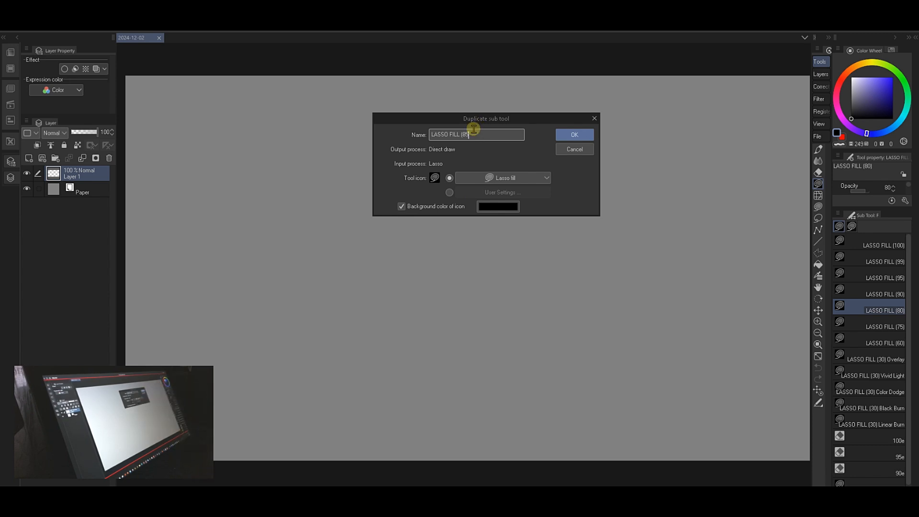
{"action": "key", "text": "Return"}
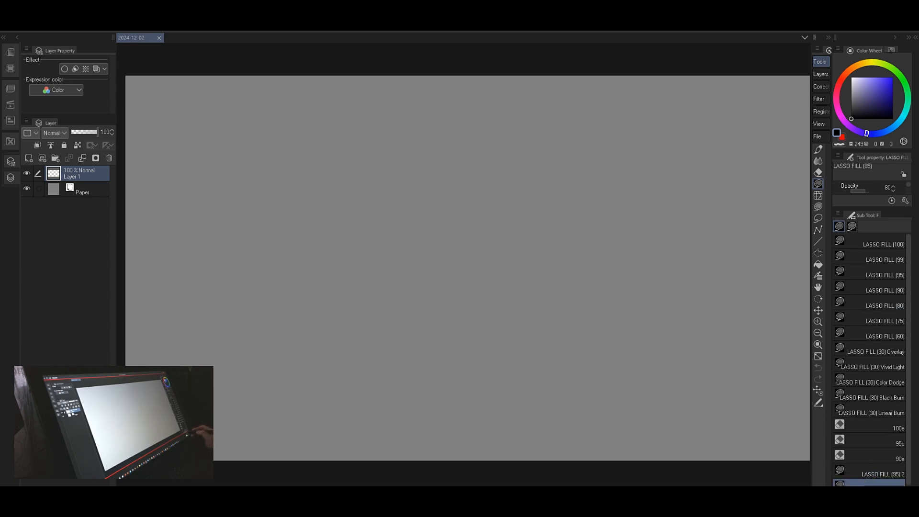
{"action": "left_click_drag", "start_coordinate": [869, 483], "coordinate": [884, 301]}
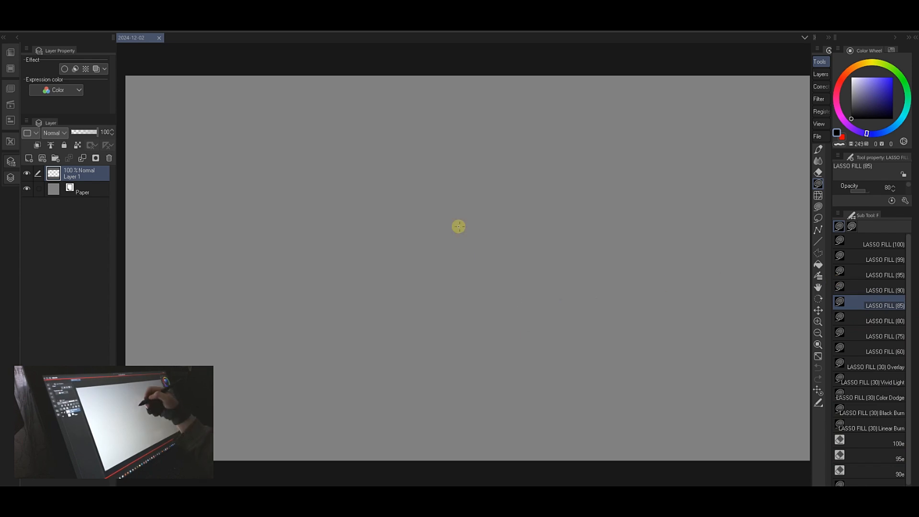
- Set the opacity of the LASSO FILL (85) sub tool to 85
{"action": "key", "text": "F4"}
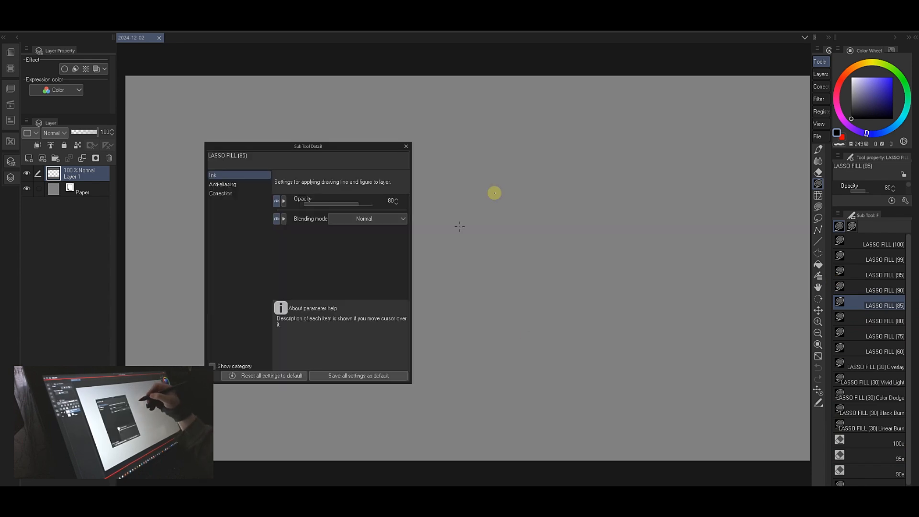
{"action": "left_click_drag", "start_coordinate": [361, 146], "coordinate": [409, 157]}
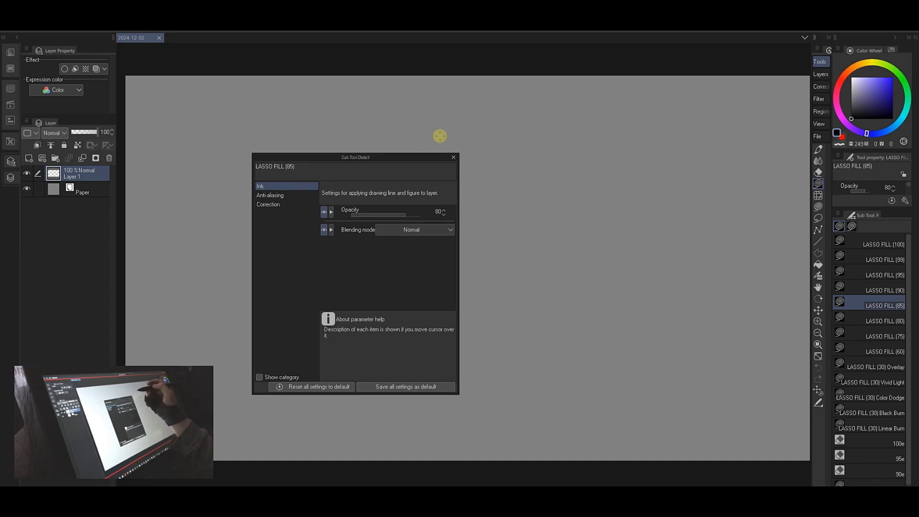
{"action": "left_click", "coordinate": [444, 213]}
{"action": "left_click", "coordinate": [453, 157]}
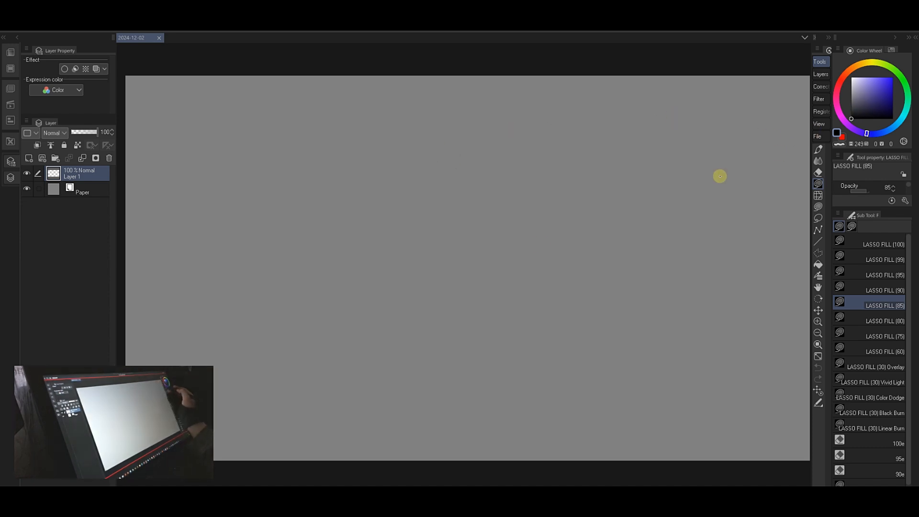
- Test LASSO FILL (85) with black curved shapes right of the canvas centre, carving them with transparent fills into arched bands
{"action": "left_click_drag", "start_coordinate": [464, 298], "coordinate": [463, 313]}
{"action": "mouse_move", "coordinate": [495, 250]}
{"action": "left_mouse_down"}
{"action": "mouse_move", "coordinate": [536, 325]}
{"action": "mouse_move", "coordinate": [449, 321]}
{"action": "mouse_move", "coordinate": [517, 262]}
{"action": "mouse_move", "coordinate": [493, 336]}
{"action": "mouse_move", "coordinate": [462, 285]}
{"action": "left_mouse_up"}
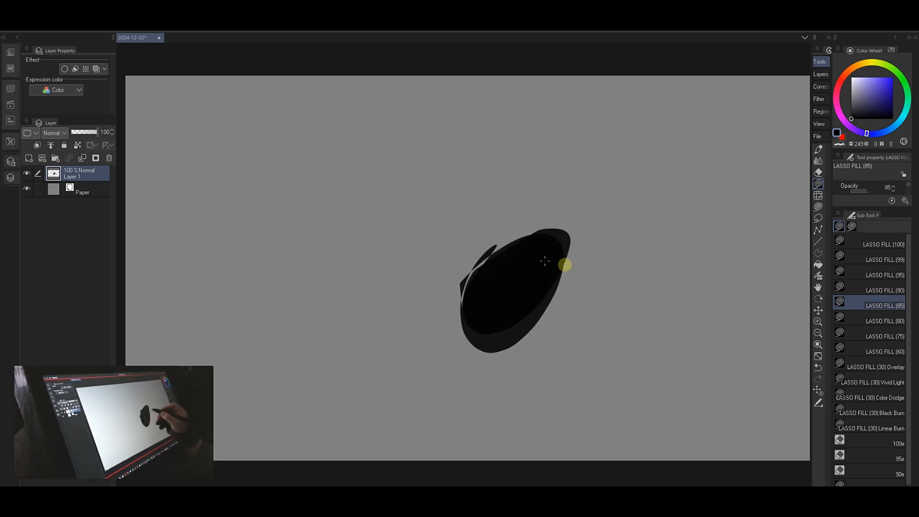
{"action": "key", "text": "c"}
{"action": "mouse_move", "coordinate": [565, 265]}
{"action": "left_mouse_down"}
{"action": "mouse_move", "coordinate": [545, 293]}
{"action": "mouse_move", "coordinate": [543, 258]}
{"action": "mouse_move", "coordinate": [590, 287]}
{"action": "left_mouse_up"}
{"action": "key", "text": "c"}
{"action": "mouse_move", "coordinate": [607, 246]}
{"action": "left_mouse_down"}
{"action": "mouse_move", "coordinate": [609, 225]}
{"action": "mouse_move", "coordinate": [579, 316]}
{"action": "left_mouse_up"}
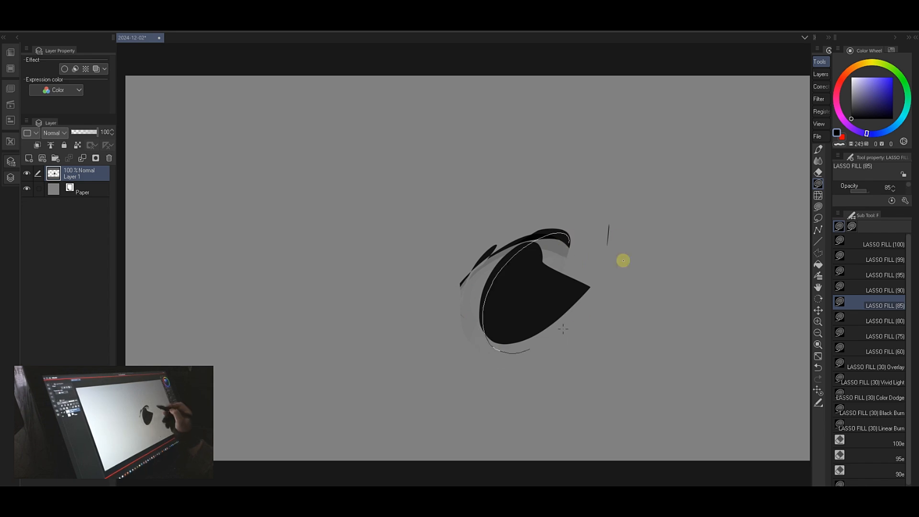
{"action": "mouse_move", "coordinate": [548, 249]}
{"action": "left_mouse_down"}
{"action": "mouse_move", "coordinate": [496, 335]}
{"action": "mouse_move", "coordinate": [617, 281]}
{"action": "left_mouse_up"}
{"action": "key", "text": "c"}
{"action": "mouse_move", "coordinate": [466, 337]}
{"action": "left_mouse_down"}
{"action": "mouse_move", "coordinate": [519, 367]}
{"action": "mouse_move", "coordinate": [493, 377]}
{"action": "left_mouse_up"}
{"action": "left_click_drag", "start_coordinate": [539, 310], "coordinate": [579, 306]}
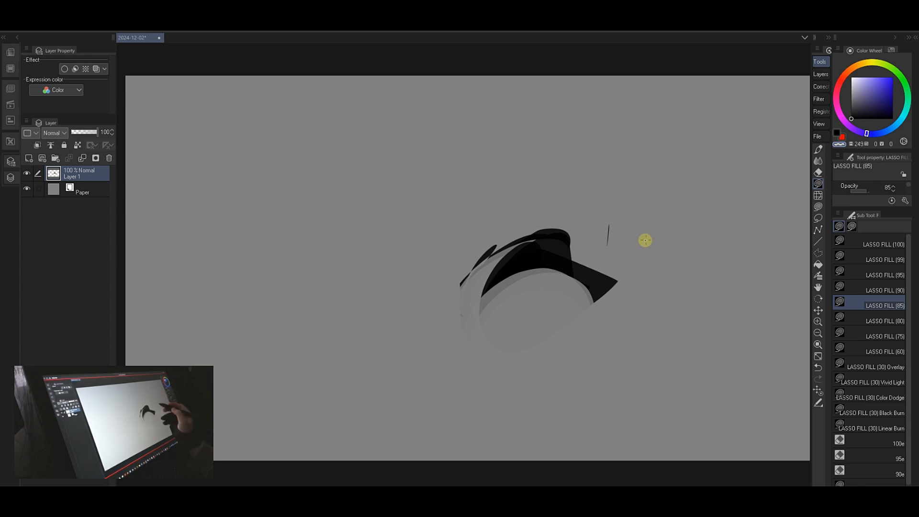
{"action": "left_click_drag", "start_coordinate": [606, 293], "coordinate": [599, 306]}
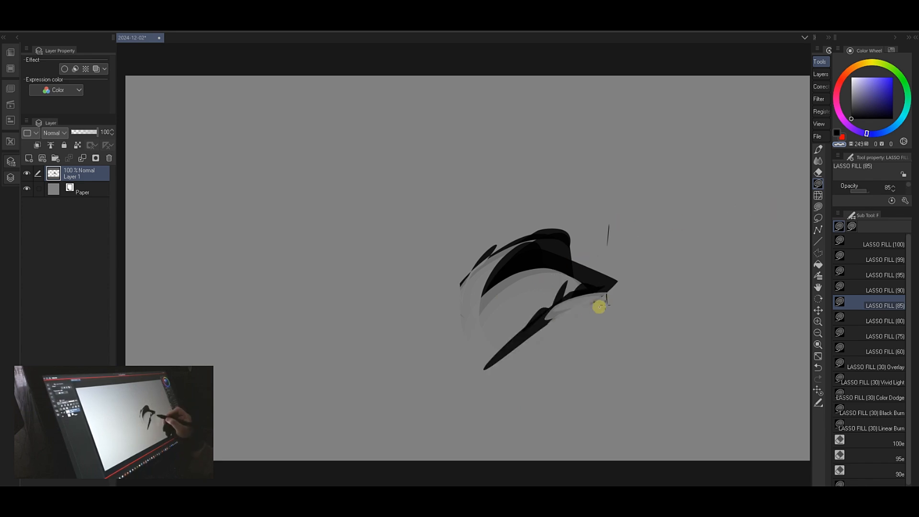
- Fill a slanted black shape below the arches with LASSO FILL (90) and carve its underside with transparent fills
{"action": "left_click", "coordinate": [875, 290]}
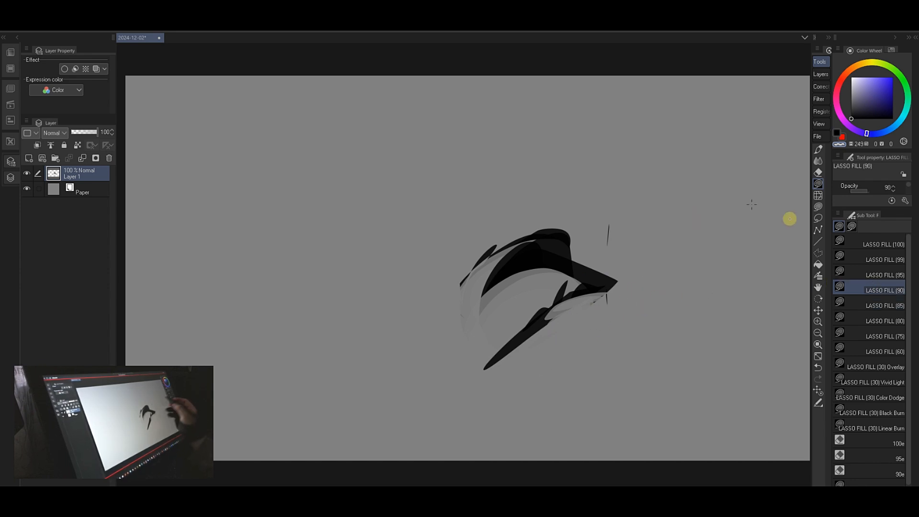
{"action": "mouse_move", "coordinate": [602, 303]}
{"action": "left_mouse_down"}
{"action": "mouse_move", "coordinate": [621, 333]}
{"action": "mouse_move", "coordinate": [641, 290]}
{"action": "left_mouse_up"}
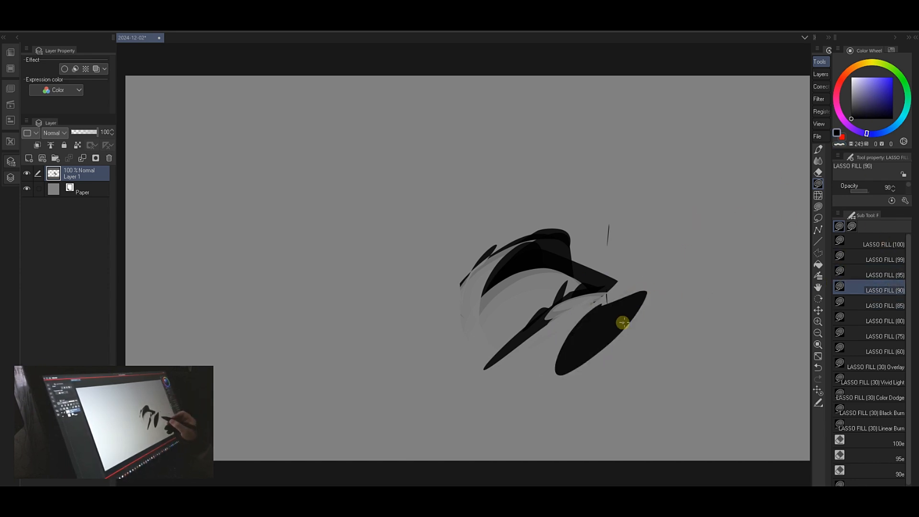
{"action": "mouse_move", "coordinate": [623, 323]}
{"action": "left_mouse_down"}
{"action": "mouse_move", "coordinate": [679, 281]}
{"action": "mouse_move", "coordinate": [693, 289]}
{"action": "left_mouse_up"}
{"action": "key", "text": "c"}
{"action": "mouse_move", "coordinate": [588, 361]}
{"action": "left_mouse_down"}
{"action": "mouse_move", "coordinate": [693, 292]}
{"action": "mouse_move", "coordinate": [662, 321]}
{"action": "left_mouse_up"}
{"action": "mouse_move", "coordinate": [571, 376]}
{"action": "left_mouse_down"}
{"action": "mouse_move", "coordinate": [636, 308]}
{"action": "mouse_move", "coordinate": [622, 324]}
{"action": "left_mouse_up"}
{"action": "left_click_drag", "start_coordinate": [592, 386], "coordinate": [583, 339]}
- Set the opacity of the LASSO FILL (85) sub tool to 87
{"action": "left_click", "coordinate": [893, 306]}
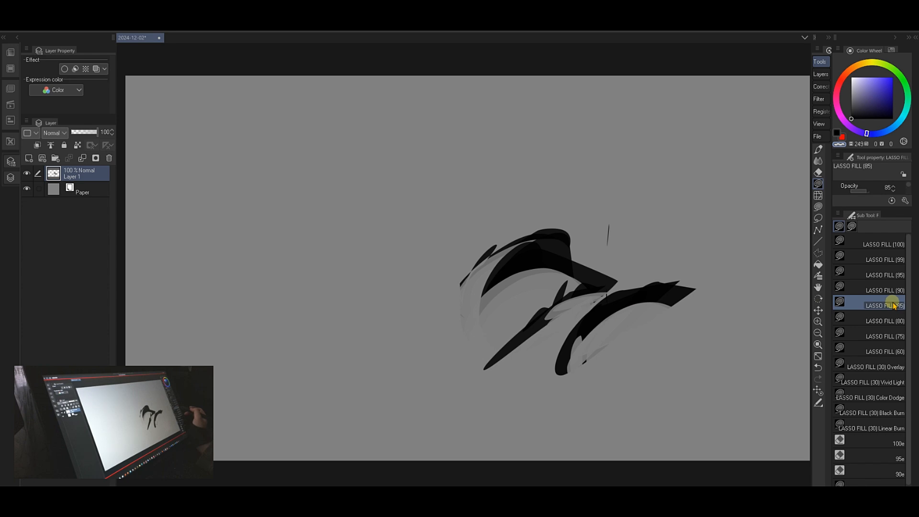
{"action": "left_click", "coordinate": [905, 200]}
{"action": "left_click", "coordinate": [445, 211]}
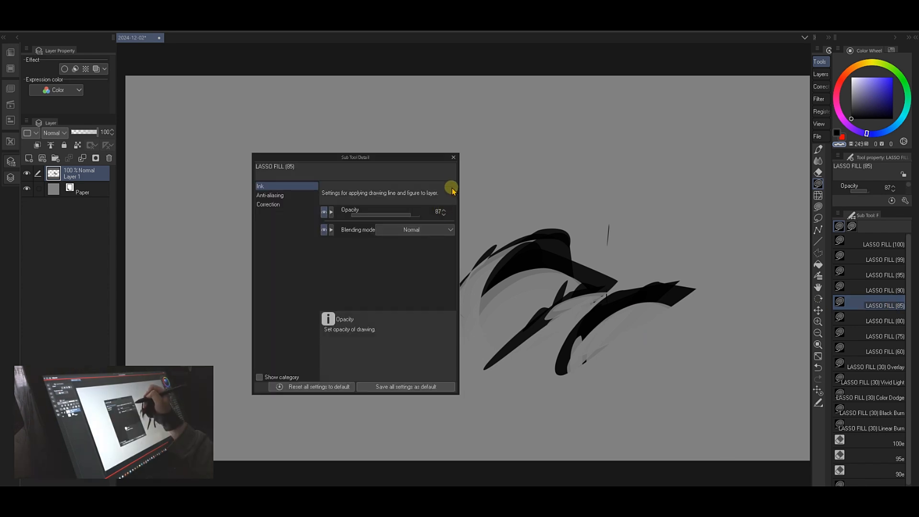
{"action": "left_click", "coordinate": [453, 158]}
- Add long black slivers, a wide cap shape and a large rounded body above the arches with Lasso fill
{"action": "left_click_drag", "start_coordinate": [537, 214], "coordinate": [557, 230]}
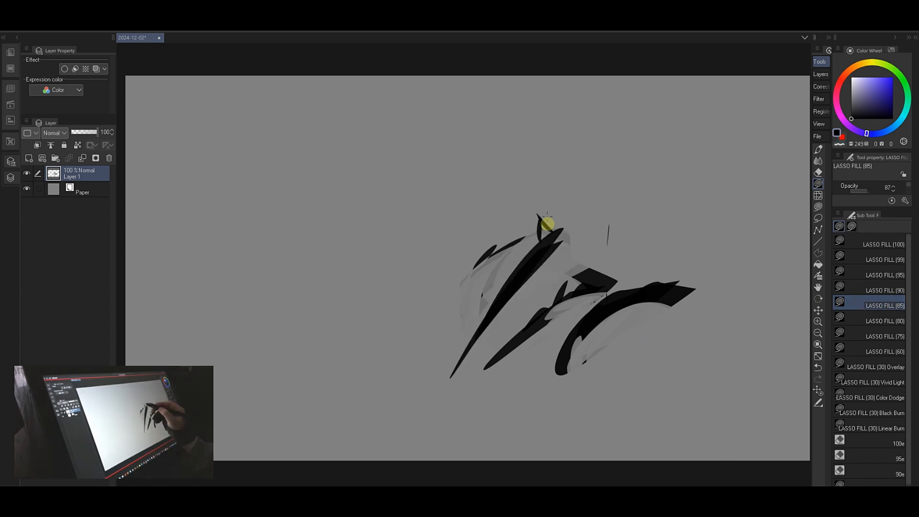
{"action": "left_click_drag", "start_coordinate": [551, 217], "coordinate": [576, 223]}
{"action": "left_click_drag", "start_coordinate": [564, 227], "coordinate": [590, 228]}
{"action": "left_click_drag", "start_coordinate": [548, 205], "coordinate": [555, 230]}
{"action": "mouse_move", "coordinate": [522, 193]}
{"action": "left_mouse_down"}
{"action": "mouse_move", "coordinate": [469, 188]}
{"action": "mouse_move", "coordinate": [664, 173]}
{"action": "left_mouse_up"}
{"action": "left_click_drag", "start_coordinate": [663, 217], "coordinate": [632, 248]}
{"action": "left_click_drag", "start_coordinate": [625, 249], "coordinate": [600, 253]}
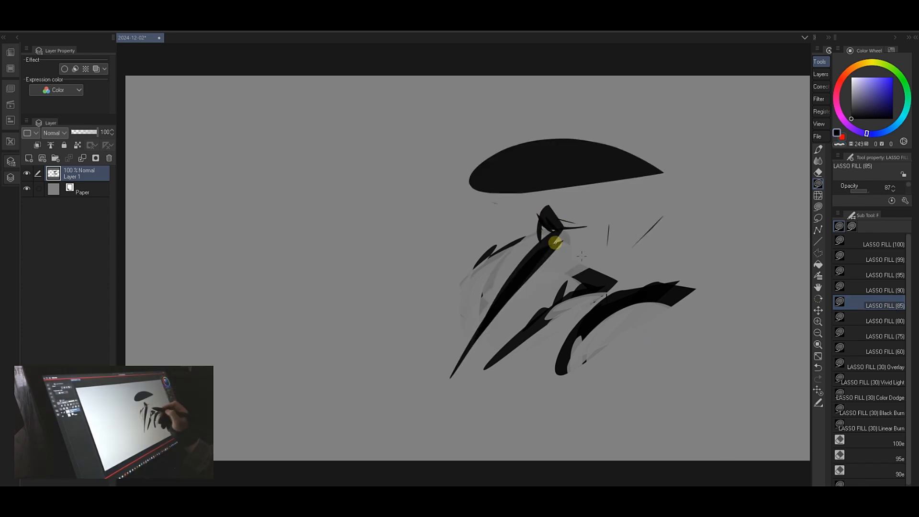
{"action": "left_click_drag", "start_coordinate": [550, 228], "coordinate": [616, 233]}
{"action": "left_click_drag", "start_coordinate": [521, 217], "coordinate": [568, 291]}
{"action": "mouse_move", "coordinate": [585, 164]}
{"action": "left_mouse_down"}
{"action": "mouse_move", "coordinate": [547, 233]}
{"action": "mouse_move", "coordinate": [598, 242]}
{"action": "left_mouse_up"}
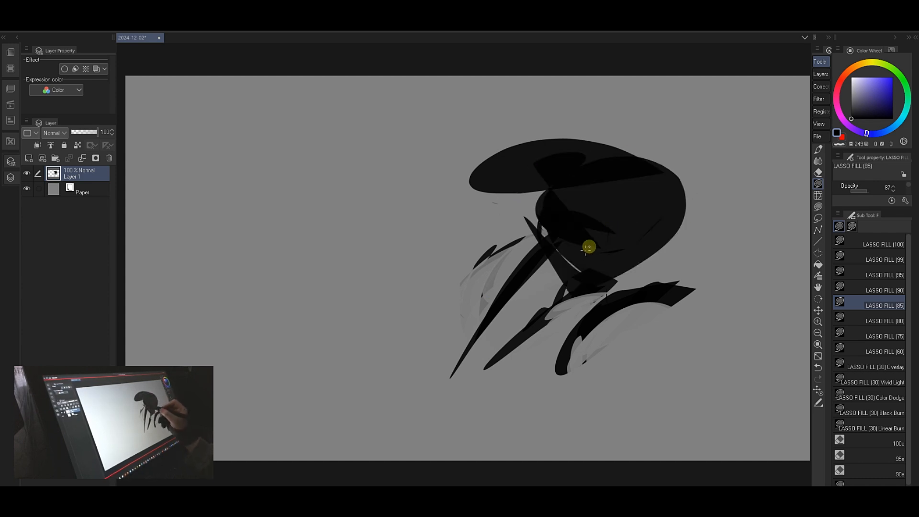
- Hollow out the large rounded body with transparent fills and add long, pointed black leg shapes beneath it
{"action": "key", "text": "c"}
{"action": "mouse_move", "coordinate": [615, 166]}
{"action": "left_mouse_down"}
{"action": "mouse_move", "coordinate": [557, 232]}
{"action": "mouse_move", "coordinate": [631, 253]}
{"action": "left_mouse_up"}
{"action": "left_click_drag", "start_coordinate": [643, 163], "coordinate": [589, 261]}
{"action": "mouse_move", "coordinate": [646, 293]}
{"action": "left_mouse_down"}
{"action": "mouse_move", "coordinate": [626, 314]}
{"action": "mouse_move", "coordinate": [617, 303]}
{"action": "left_mouse_up"}
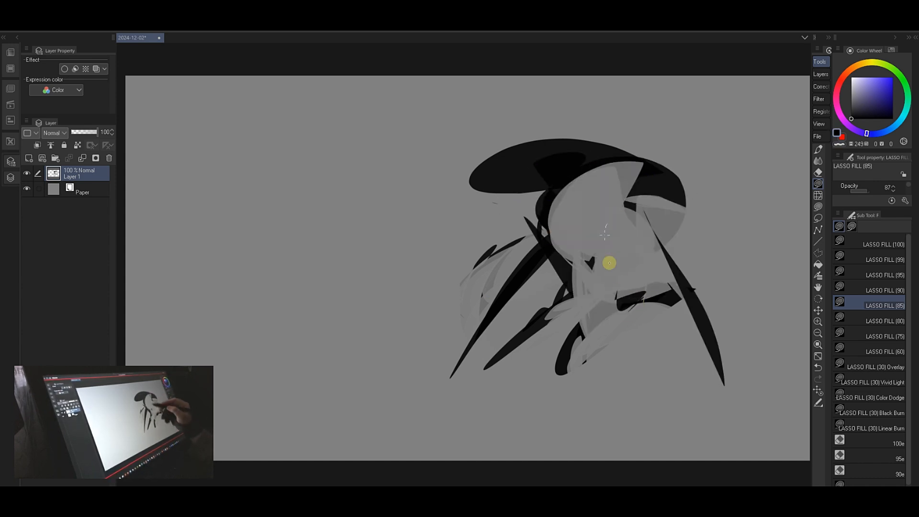
{"action": "left_click_drag", "start_coordinate": [606, 229], "coordinate": [616, 331]}
{"action": "left_click_drag", "start_coordinate": [611, 239], "coordinate": [621, 309]}
{"action": "mouse_move", "coordinate": [612, 301]}
{"action": "left_mouse_down"}
{"action": "mouse_move", "coordinate": [594, 376]}
{"action": "mouse_move", "coordinate": [613, 304]}
{"action": "left_mouse_up"}
{"action": "mouse_move", "coordinate": [582, 271]}
{"action": "left_mouse_down"}
{"action": "mouse_move", "coordinate": [583, 327]}
{"action": "mouse_move", "coordinate": [578, 272]}
{"action": "left_mouse_up"}
{"action": "mouse_move", "coordinate": [644, 195]}
{"action": "left_mouse_down"}
{"action": "mouse_move", "coordinate": [683, 259]}
{"action": "mouse_move", "coordinate": [669, 235]}
{"action": "left_mouse_up"}
{"action": "mouse_move", "coordinate": [649, 220]}
{"action": "left_mouse_down"}
{"action": "mouse_move", "coordinate": [704, 275]}
{"action": "mouse_move", "coordinate": [650, 219]}
{"action": "left_mouse_up"}
- Trim the inner right side of the body with transparent fills and outline its edge with thin black slivers
{"action": "key", "text": "c"}
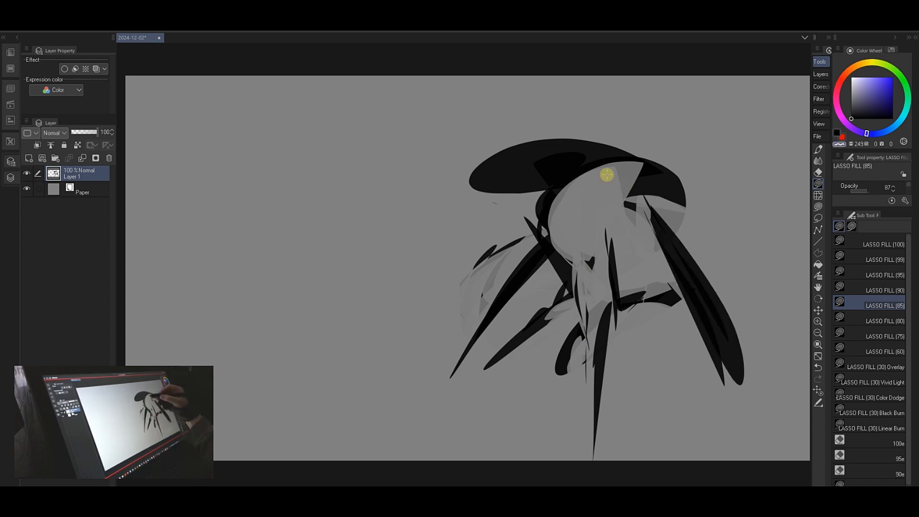
{"action": "left_click_drag", "start_coordinate": [608, 174], "coordinate": [650, 224]}
{"action": "left_click_drag", "start_coordinate": [679, 188], "coordinate": [637, 192]}
{"action": "key", "text": "c"}
{"action": "left_click_drag", "start_coordinate": [632, 186], "coordinate": [683, 197]}
{"action": "mouse_move", "coordinate": [682, 198]}
{"action": "left_mouse_down"}
{"action": "mouse_move", "coordinate": [687, 230]}
{"action": "mouse_move", "coordinate": [674, 251]}
{"action": "left_mouse_up"}
{"action": "mouse_move", "coordinate": [674, 252]}
{"action": "left_mouse_down"}
{"action": "mouse_move", "coordinate": [687, 231]}
{"action": "mouse_move", "coordinate": [679, 237]}
{"action": "left_mouse_up"}
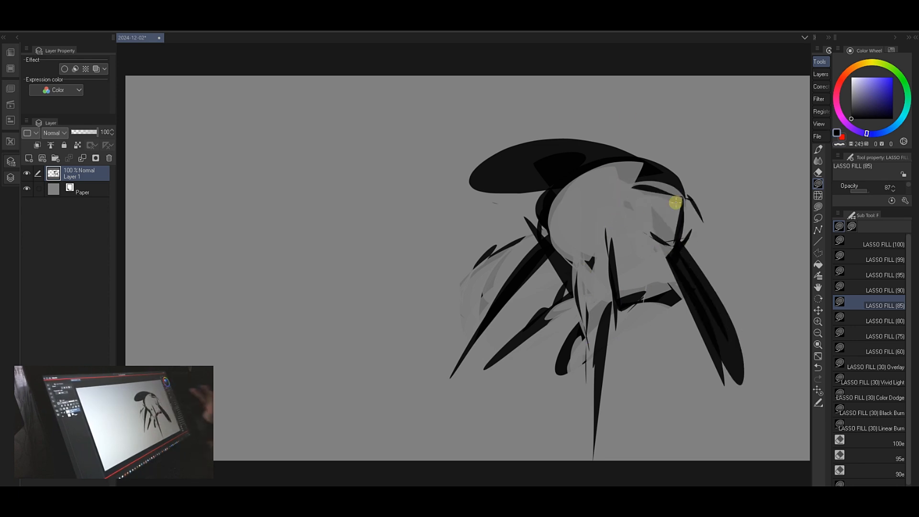
{"action": "right_click", "coordinate": [884, 306]}
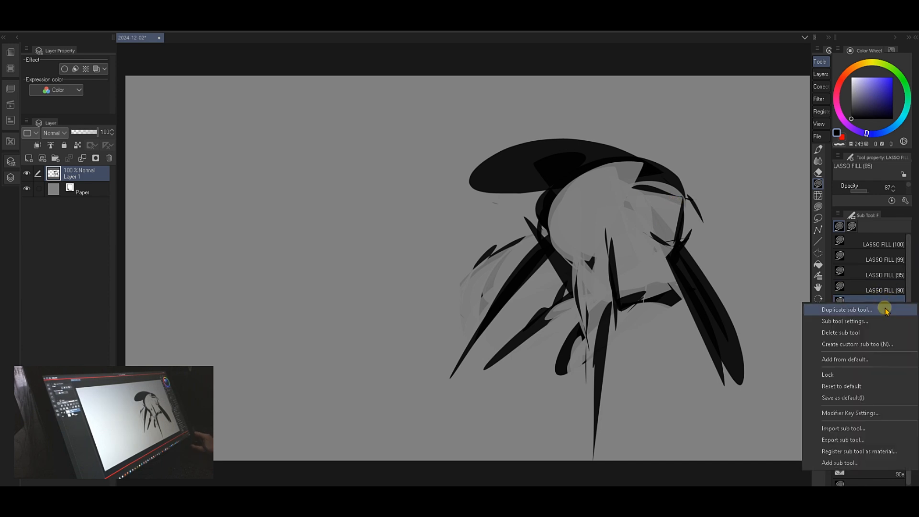
{"action": "left_click", "coordinate": [878, 321]}
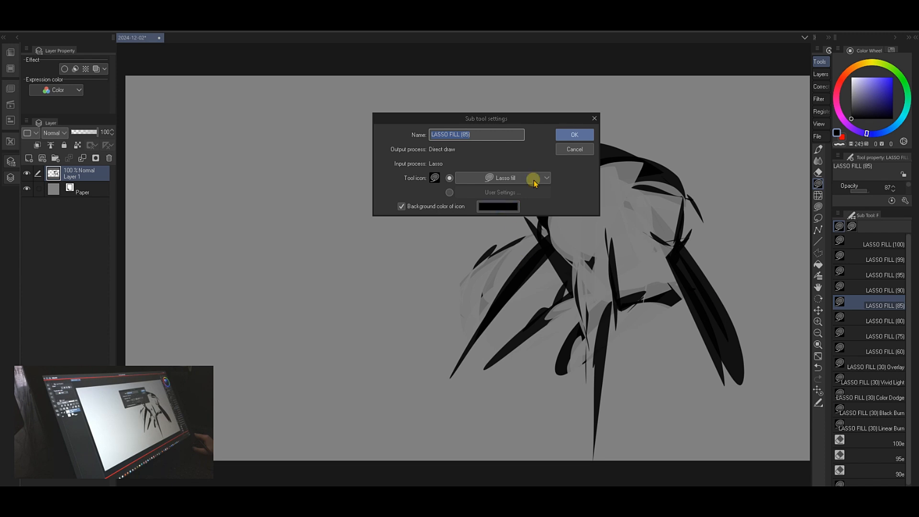
{"action": "left_click", "coordinate": [572, 152]}
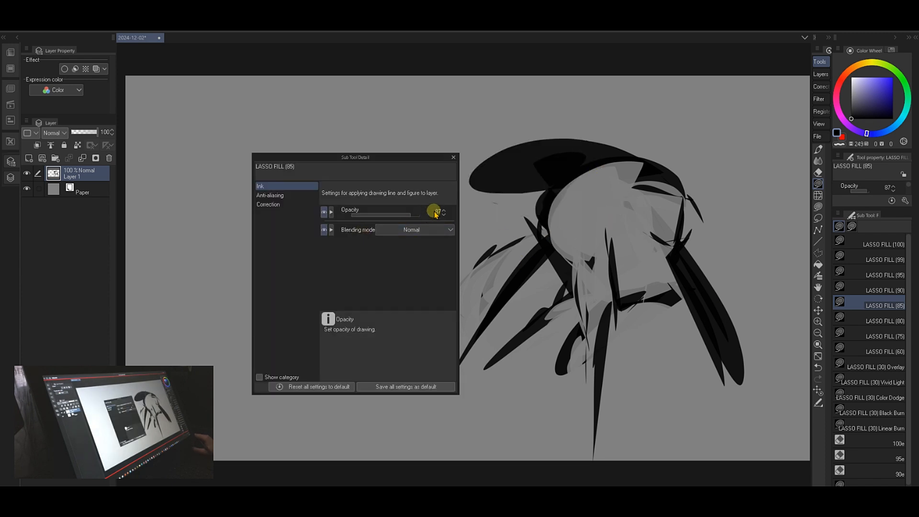
{"action": "left_click", "coordinate": [453, 157]}
- Rename the LASSO FILL (85) sub tool to LASSO FILL (87)
{"action": "right_click", "coordinate": [869, 305]}
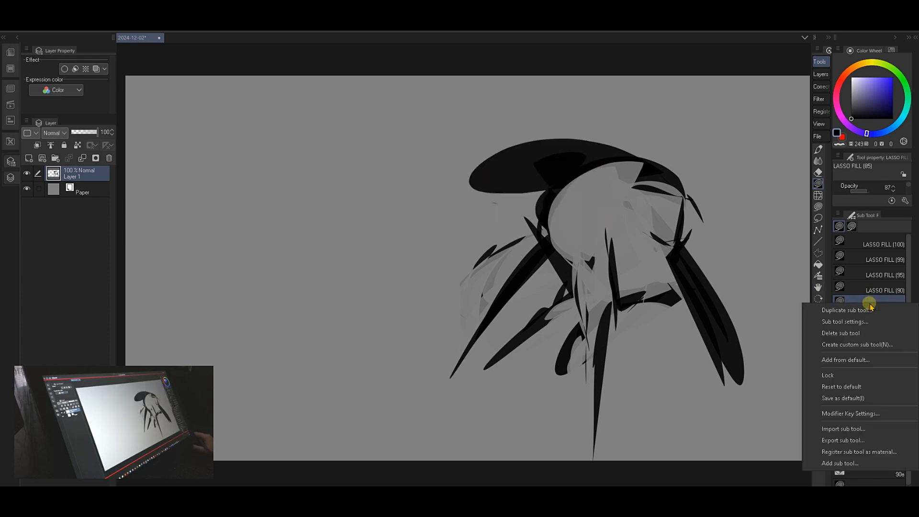
{"action": "left_click", "coordinate": [720, 305]}
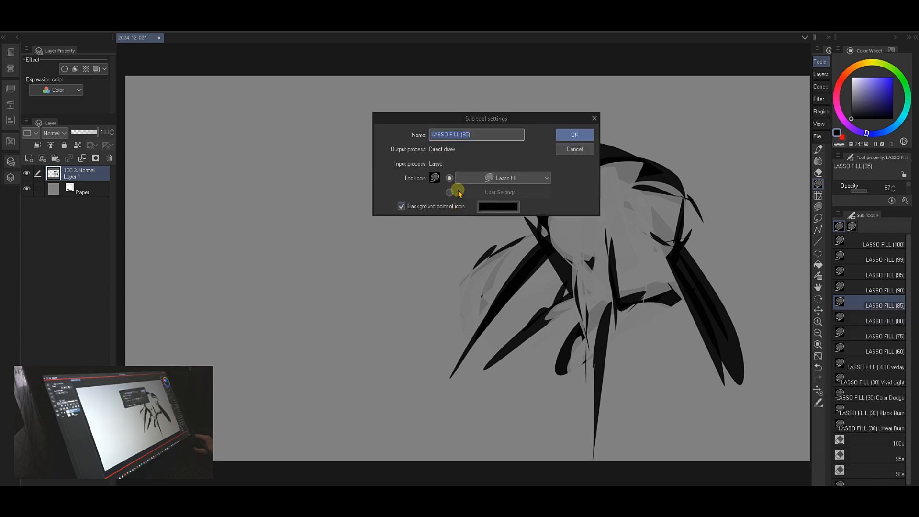
{"action": "left_click", "coordinate": [466, 135]}
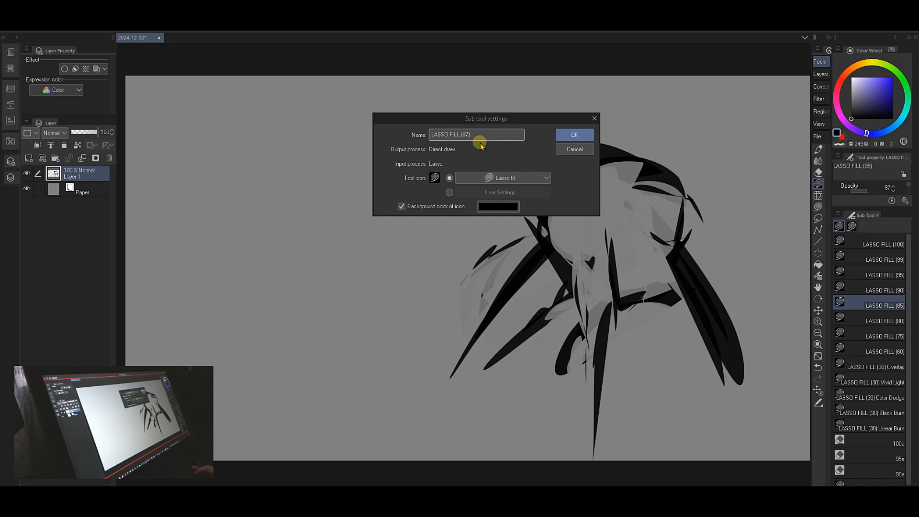
{"action": "key", "text": "Return"}
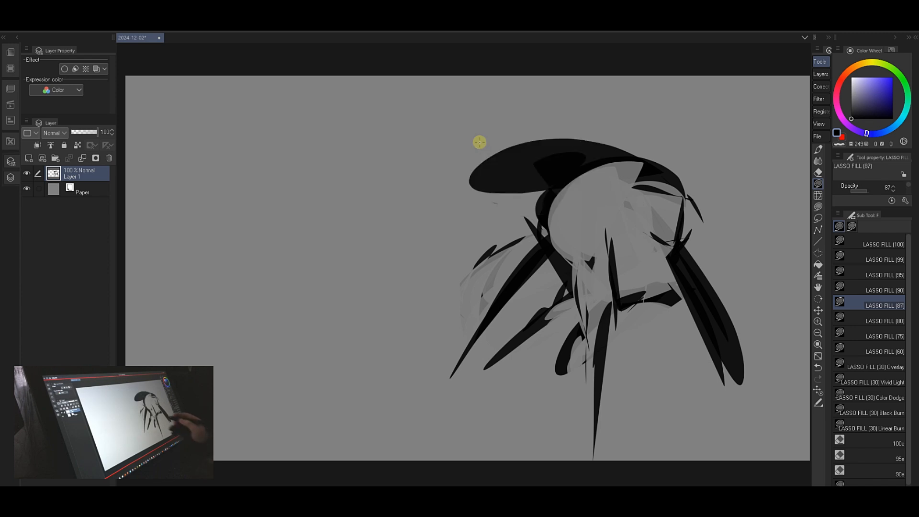
- Clear the whole test drawing from Layer 1
{"action": "key", "text": "Delete"}
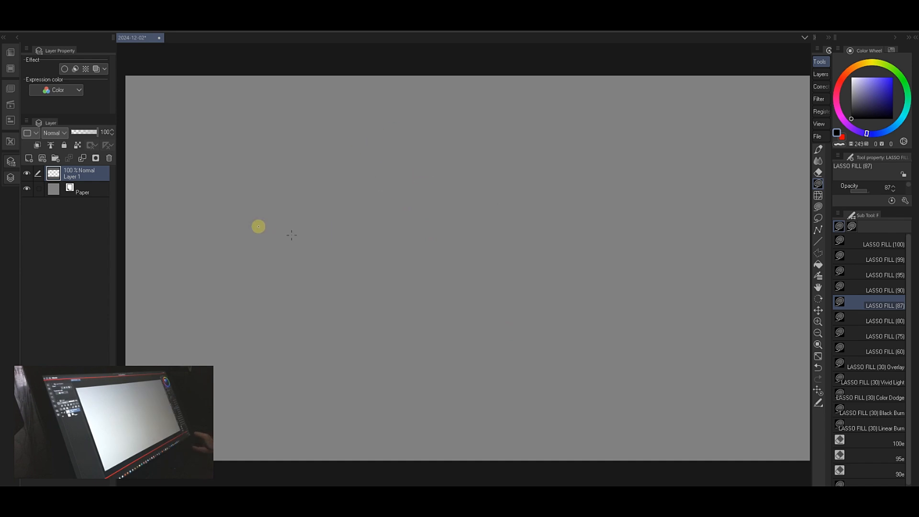
- Bring the reference image board over the canvas and examine its image groups, ending on the colourful red-toned illustrations
{"action": "left_click_drag", "start_coordinate": [0, 151], "coordinate": [355, 120]}
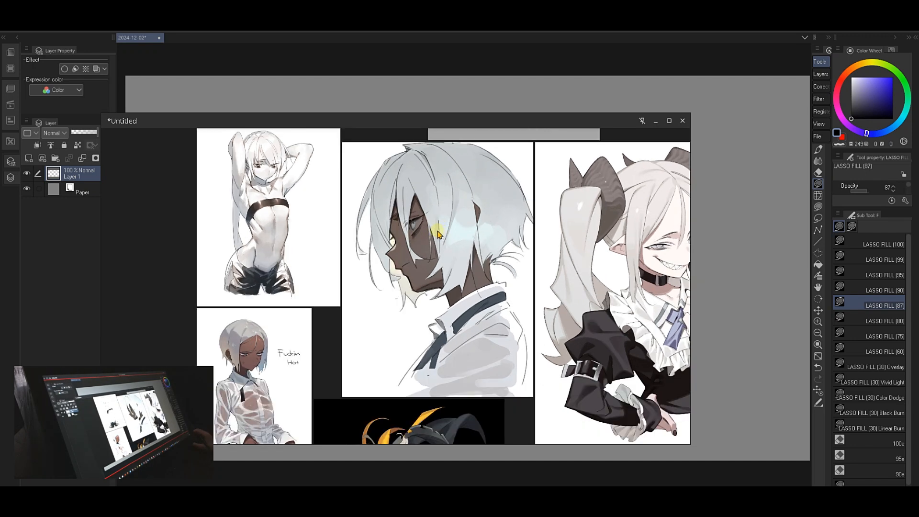
{"action": "scroll", "coordinate": [562, 281], "scroll_direction": "down", "scroll_amount": 3}
{"action": "left_click_drag", "start_coordinate": [559, 281], "coordinate": [537, 316]}
{"action": "scroll", "coordinate": [424, 271], "scroll_direction": "down", "scroll_amount": 8}
{"action": "scroll", "coordinate": [536, 315], "scroll_direction": "up", "scroll_amount": 5}
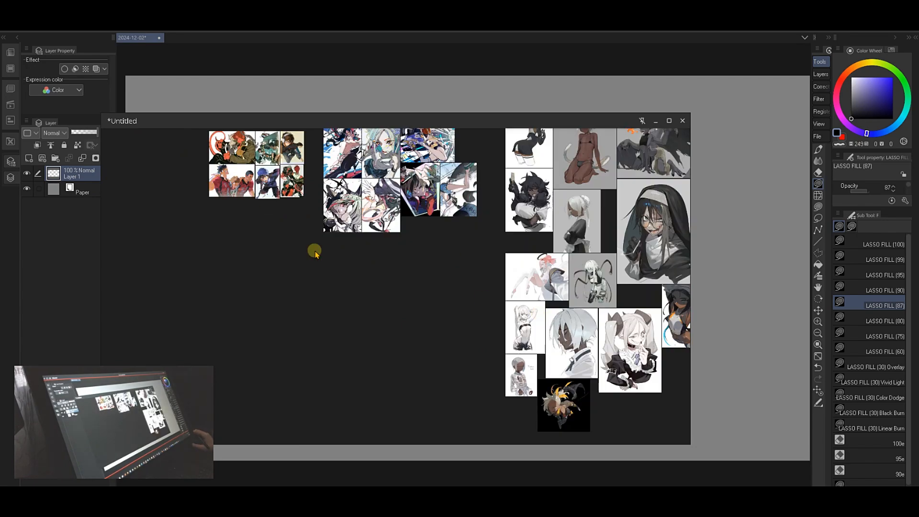
{"action": "scroll", "coordinate": [400, 308], "scroll_direction": "up", "scroll_amount": 7}
{"action": "left_click_drag", "start_coordinate": [254, 168], "coordinate": [265, 241]}
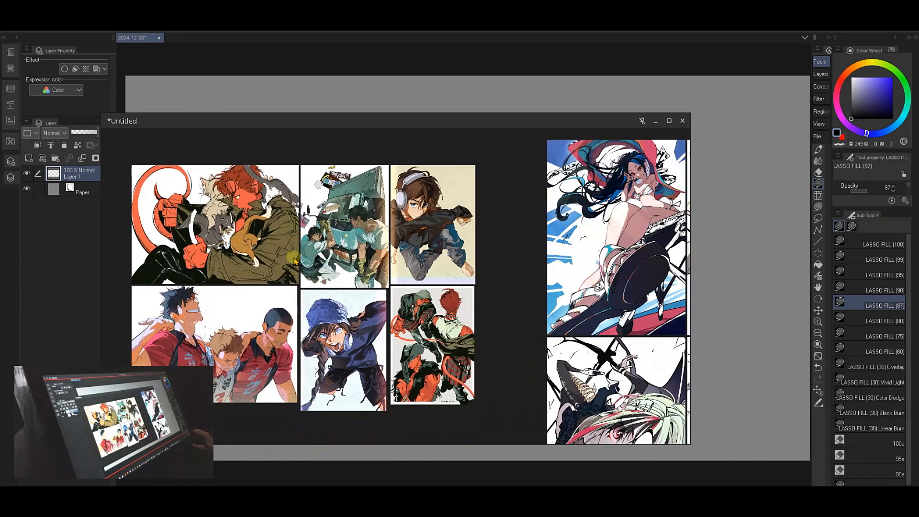
- Examine the line-heavy illustration group and the greyscale character paintings on the reference board
{"action": "scroll", "coordinate": [493, 277], "scroll_direction": "down", "scroll_amount": 2}
{"action": "left_click_drag", "start_coordinate": [529, 276], "coordinate": [281, 278]}
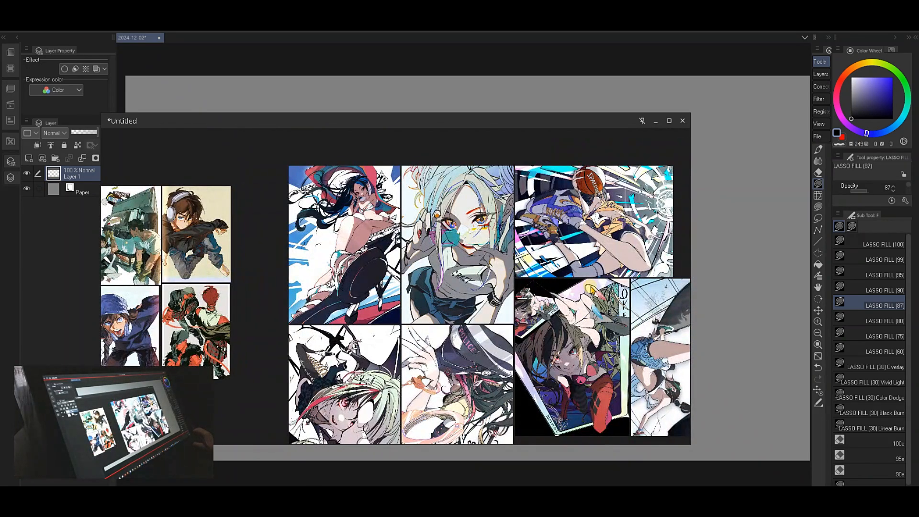
{"action": "mouse_move", "coordinate": [631, 278]}
{"action": "left_mouse_down"}
{"action": "mouse_move", "coordinate": [547, 289]}
{"action": "mouse_move", "coordinate": [339, 289]}
{"action": "left_mouse_up"}
{"action": "left_click_drag", "start_coordinate": [542, 286], "coordinate": [215, 265]}
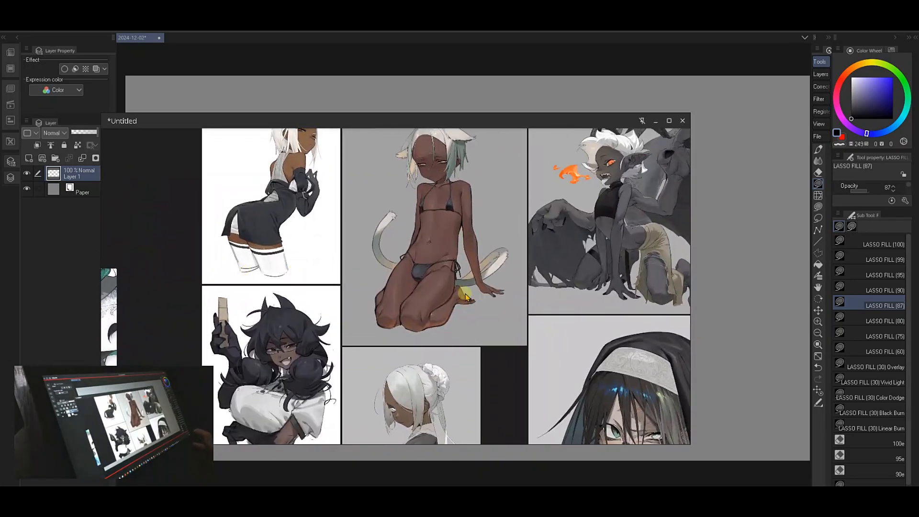
{"action": "scroll", "coordinate": [465, 297], "scroll_direction": "down", "scroll_amount": 4}
{"action": "left_click_drag", "start_coordinate": [435, 273], "coordinate": [446, 208]}
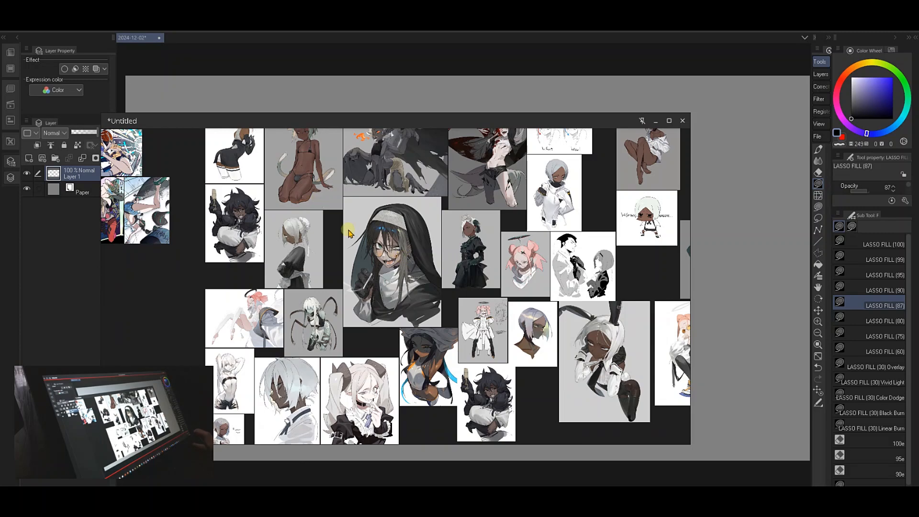
- Reposition the reference board, examine the white-haired profile portrait up close, and return to the canvas
{"action": "left_click_drag", "start_coordinate": [480, 120], "coordinate": [536, 127]}
{"action": "scroll", "coordinate": [385, 332], "scroll_direction": "up", "scroll_amount": 4}
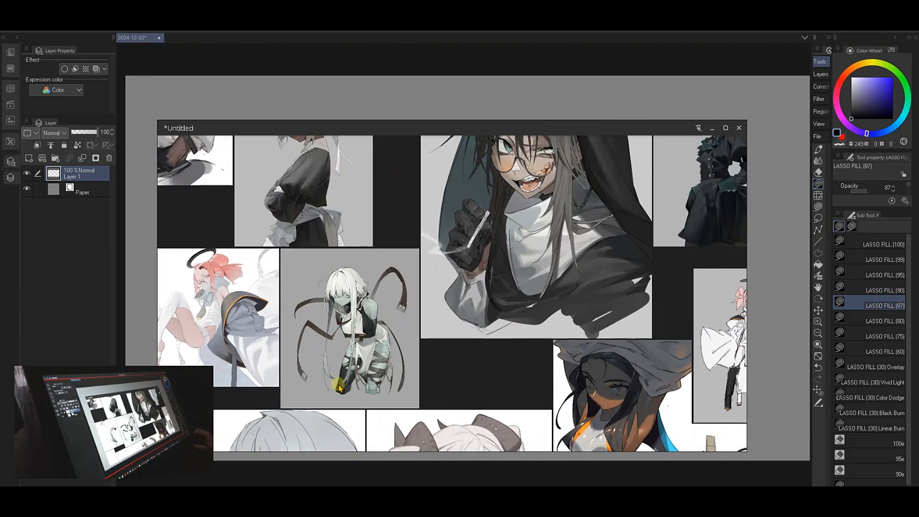
{"action": "left_click_drag", "start_coordinate": [326, 441], "coordinate": [509, 244]}
{"action": "scroll", "coordinate": [473, 273], "scroll_direction": "up", "scroll_amount": 2}
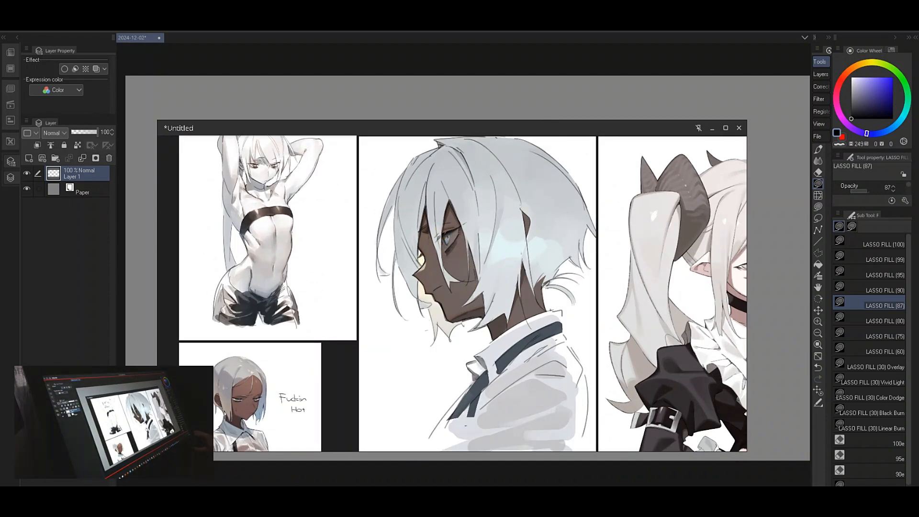
{"action": "key", "text": "alt+Tab"}
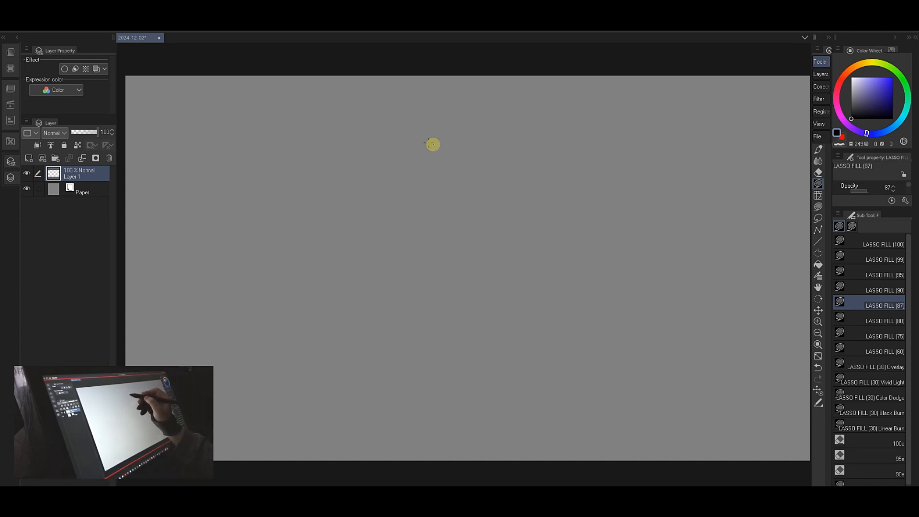
- Block in a large rounded black head mass in the middle of the canvas with overlapping lasso fills tapering toward a neck
{"action": "mouse_move", "coordinate": [438, 125]}
{"action": "left_mouse_down"}
{"action": "mouse_move", "coordinate": [576, 298]}
{"action": "mouse_move", "coordinate": [436, 126]}
{"action": "left_mouse_up"}
{"action": "left_click_drag", "start_coordinate": [357, 249], "coordinate": [566, 297]}
{"action": "left_click_drag", "start_coordinate": [387, 143], "coordinate": [590, 196]}
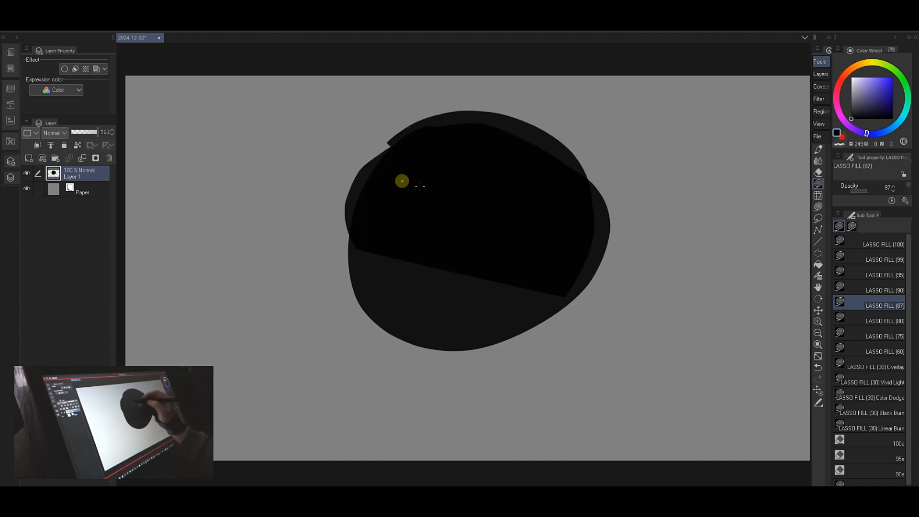
{"action": "mouse_move", "coordinate": [385, 152]}
{"action": "left_mouse_down"}
{"action": "mouse_move", "coordinate": [513, 267]}
{"action": "mouse_move", "coordinate": [508, 276]}
{"action": "left_mouse_up"}
{"action": "mouse_move", "coordinate": [413, 128]}
{"action": "left_mouse_down"}
{"action": "mouse_move", "coordinate": [563, 216]}
{"action": "mouse_move", "coordinate": [562, 239]}
{"action": "left_mouse_up"}
{"action": "mouse_move", "coordinate": [388, 231]}
{"action": "left_mouse_down"}
{"action": "mouse_move", "coordinate": [513, 279]}
{"action": "mouse_move", "coordinate": [529, 342]}
{"action": "left_mouse_up"}
{"action": "mouse_move", "coordinate": [535, 277]}
{"action": "left_mouse_down"}
{"action": "mouse_move", "coordinate": [555, 377]}
{"action": "mouse_move", "coordinate": [487, 336]}
{"action": "left_mouse_up"}
- Add jagged, overlapping black lasso fills below the neck for the collar and shoulders
{"action": "mouse_move", "coordinate": [515, 379]}
{"action": "left_mouse_down"}
{"action": "mouse_move", "coordinate": [496, 318]}
{"action": "mouse_move", "coordinate": [507, 349]}
{"action": "left_mouse_up"}
{"action": "left_click_drag", "start_coordinate": [513, 384], "coordinate": [589, 388]}
{"action": "mouse_move", "coordinate": [579, 338]}
{"action": "left_mouse_down"}
{"action": "mouse_move", "coordinate": [608, 400]}
{"action": "mouse_move", "coordinate": [615, 357]}
{"action": "left_mouse_up"}
{"action": "left_click_drag", "start_coordinate": [547, 371], "coordinate": [608, 400]}
{"action": "left_click_drag", "start_coordinate": [613, 371], "coordinate": [608, 401]}
{"action": "mouse_move", "coordinate": [518, 396]}
{"action": "left_mouse_down"}
{"action": "mouse_move", "coordinate": [484, 432]}
{"action": "mouse_move", "coordinate": [532, 422]}
{"action": "left_mouse_up"}
{"action": "left_click_drag", "start_coordinate": [598, 353], "coordinate": [628, 408]}
{"action": "mouse_move", "coordinate": [524, 403]}
{"action": "left_mouse_down"}
{"action": "mouse_move", "coordinate": [552, 435]}
{"action": "mouse_move", "coordinate": [506, 442]}
{"action": "left_mouse_up"}
{"action": "left_click_drag", "start_coordinate": [486, 433], "coordinate": [647, 389]}
{"action": "left_click_drag", "start_coordinate": [472, 425], "coordinate": [574, 357]}
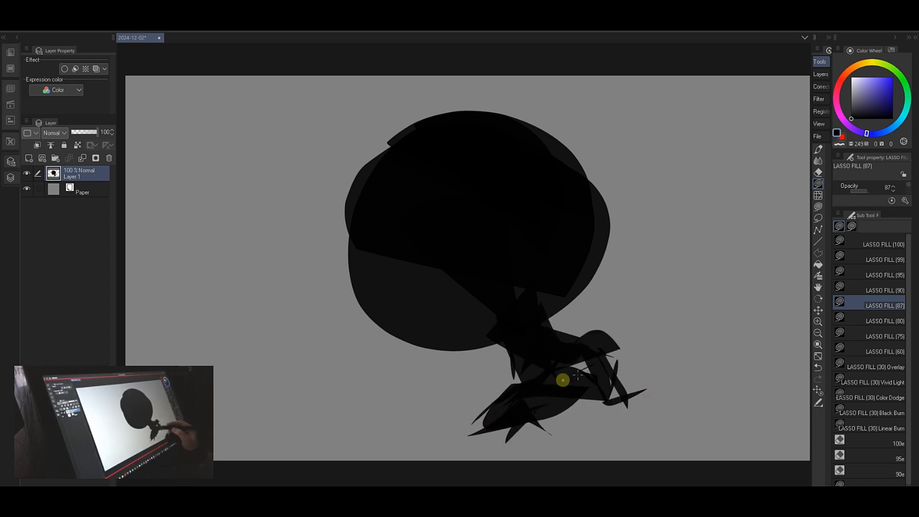
- Darken the head mass with another black fill and carve away its lower left edge and lower right side with transparent fills
{"action": "mouse_move", "coordinate": [415, 156]}
{"action": "left_mouse_down"}
{"action": "mouse_move", "coordinate": [503, 339]}
{"action": "mouse_move", "coordinate": [594, 261]}
{"action": "left_mouse_up"}
{"action": "key", "text": "c"}
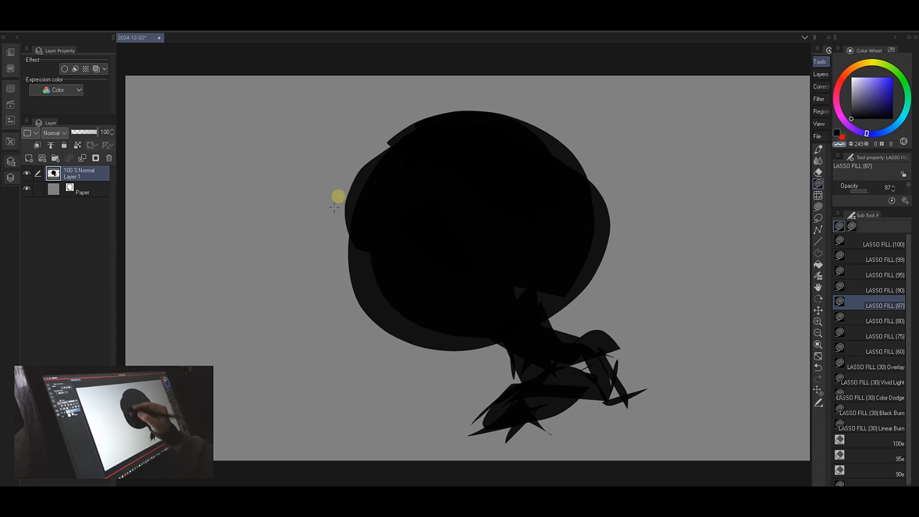
{"action": "mouse_move", "coordinate": [338, 197]}
{"action": "left_mouse_down"}
{"action": "mouse_move", "coordinate": [369, 382]}
{"action": "mouse_move", "coordinate": [336, 326]}
{"action": "left_mouse_up"}
{"action": "mouse_move", "coordinate": [325, 214]}
{"action": "left_mouse_down"}
{"action": "mouse_move", "coordinate": [468, 310]}
{"action": "mouse_move", "coordinate": [457, 329]}
{"action": "left_mouse_up"}
{"action": "left_click_drag", "start_coordinate": [347, 234], "coordinate": [434, 331]}
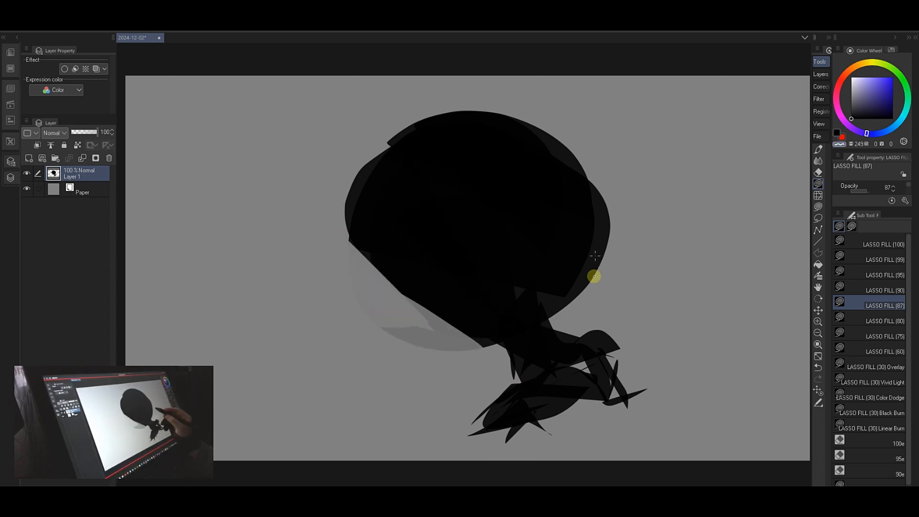
{"action": "left_click_drag", "start_coordinate": [575, 324], "coordinate": [555, 306]}
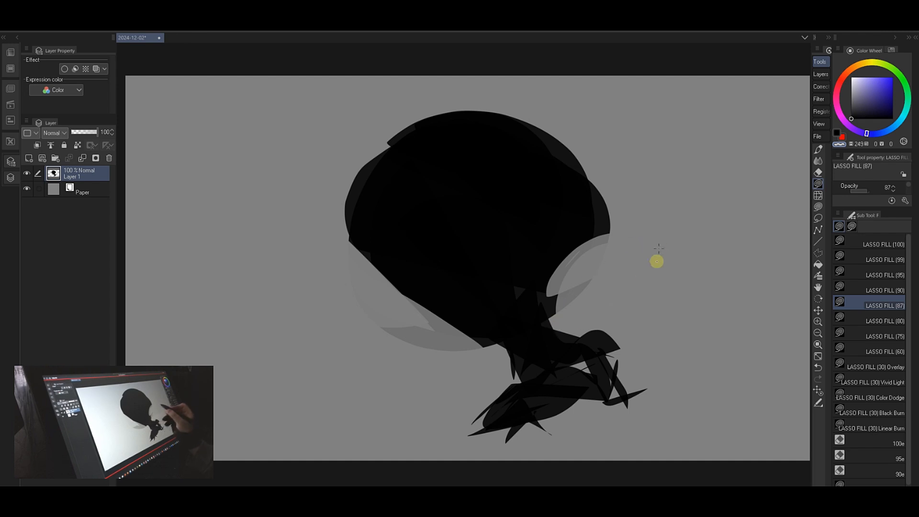
- Add long, pointed black hair strands along the left side and underside of the head
{"action": "key", "text": "c"}
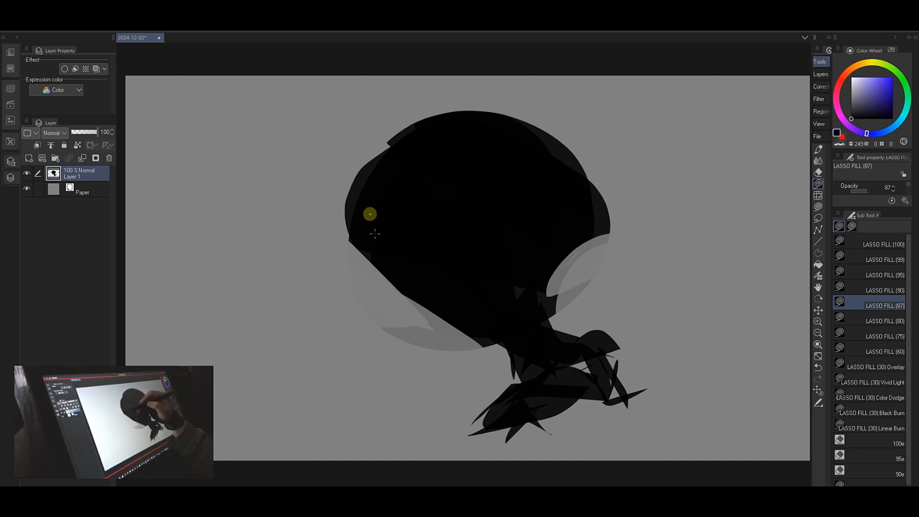
{"action": "left_click_drag", "start_coordinate": [355, 251], "coordinate": [371, 176]}
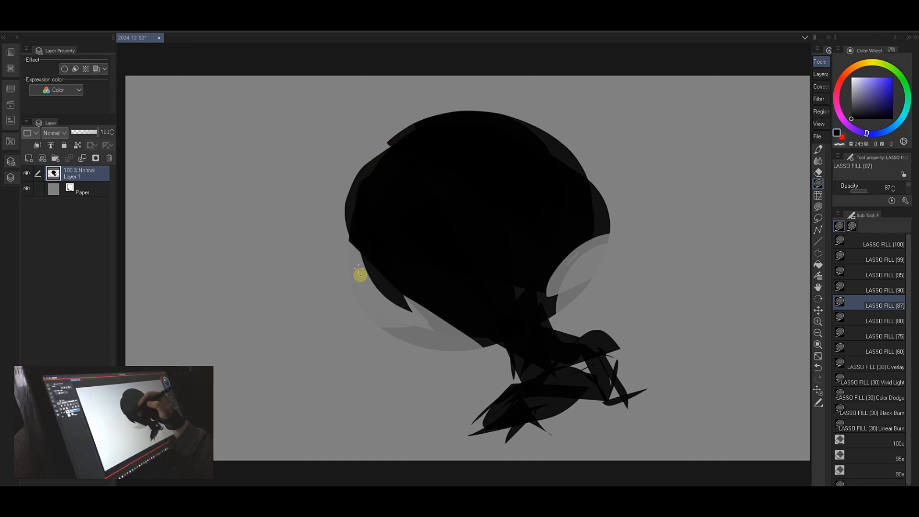
{"action": "mouse_move", "coordinate": [360, 274]}
{"action": "left_mouse_down"}
{"action": "mouse_move", "coordinate": [355, 202]}
{"action": "mouse_move", "coordinate": [358, 301]}
{"action": "mouse_move", "coordinate": [356, 263]}
{"action": "left_mouse_up"}
{"action": "left_click_drag", "start_coordinate": [349, 213], "coordinate": [378, 187]}
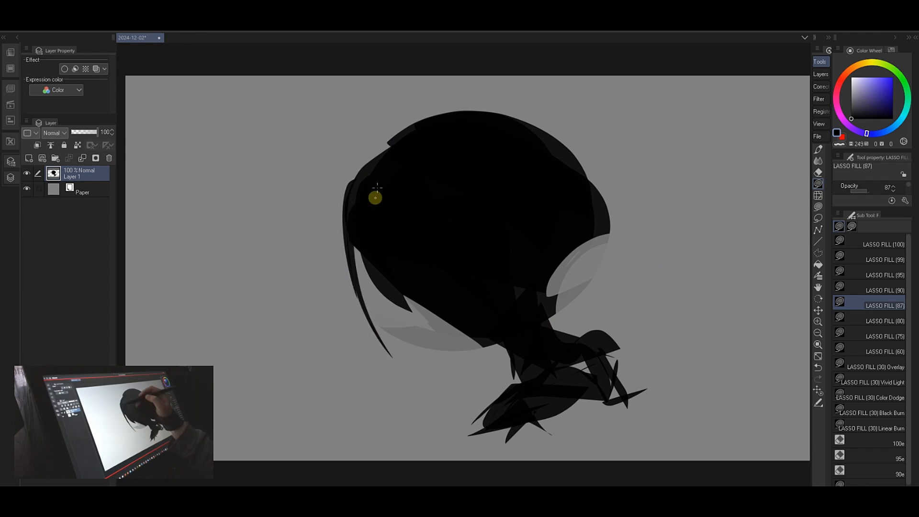
{"action": "mouse_move", "coordinate": [386, 293]}
{"action": "left_mouse_down"}
{"action": "mouse_move", "coordinate": [396, 293]}
{"action": "mouse_move", "coordinate": [421, 366]}
{"action": "mouse_move", "coordinate": [424, 317]}
{"action": "mouse_move", "coordinate": [463, 326]}
{"action": "left_mouse_up"}
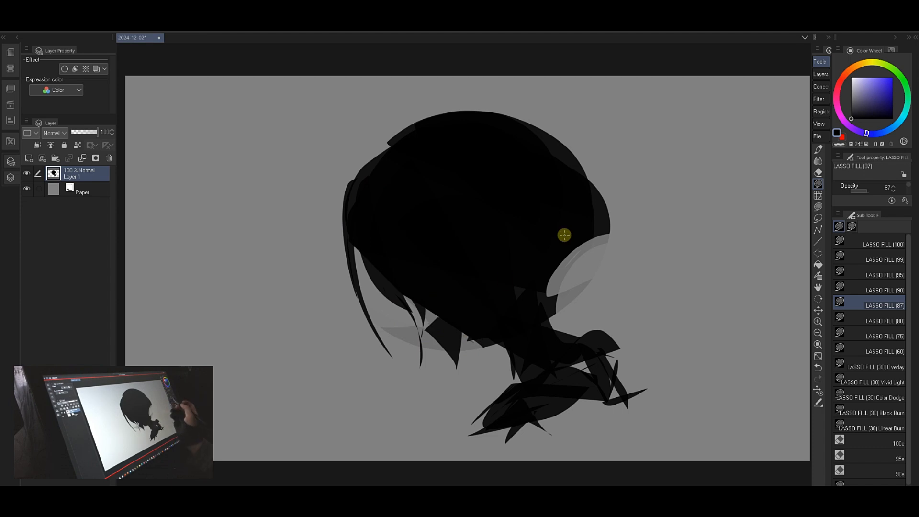
- Add thin black slivers in the cut-out on the head's right side and along its upper right contour
{"action": "left_click_drag", "start_coordinate": [551, 299], "coordinate": [610, 283]}
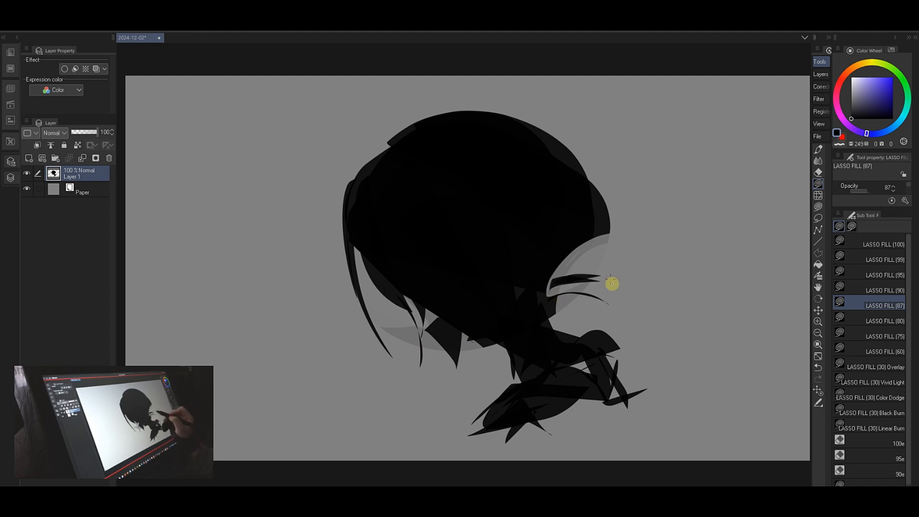
{"action": "mouse_move", "coordinate": [588, 248]}
{"action": "left_mouse_down"}
{"action": "mouse_move", "coordinate": [576, 242]}
{"action": "mouse_move", "coordinate": [598, 246]}
{"action": "mouse_move", "coordinate": [613, 268]}
{"action": "left_mouse_up"}
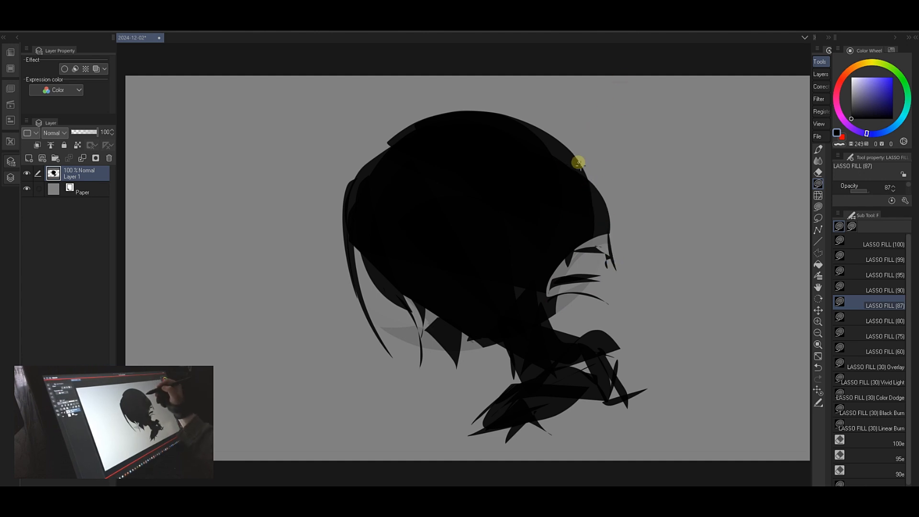
{"action": "mouse_move", "coordinate": [502, 126]}
{"action": "left_mouse_down"}
{"action": "mouse_move", "coordinate": [551, 123]}
{"action": "mouse_move", "coordinate": [592, 189]}
{"action": "left_mouse_up"}
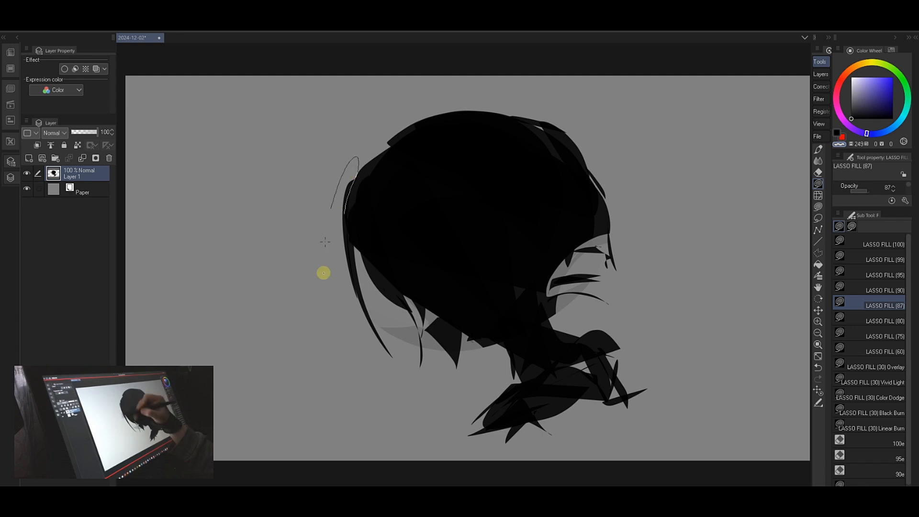
- Trim the head's upper left contour with transparent fills and cut thin highlight slits into the hair mass
{"action": "mouse_move", "coordinate": [341, 201]}
{"action": "left_mouse_down"}
{"action": "mouse_move", "coordinate": [361, 175]}
{"action": "mouse_move", "coordinate": [350, 171]}
{"action": "mouse_move", "coordinate": [400, 150]}
{"action": "mouse_move", "coordinate": [346, 172]}
{"action": "mouse_move", "coordinate": [395, 141]}
{"action": "left_mouse_up"}
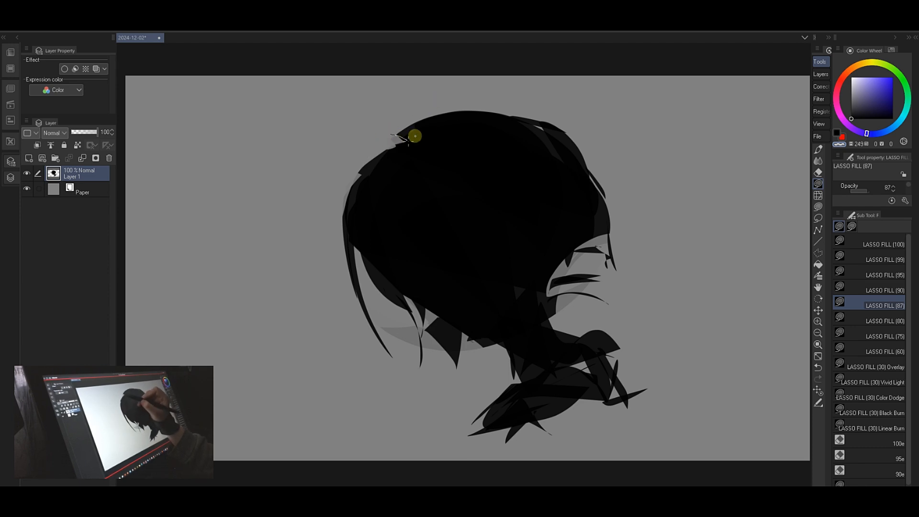
{"action": "mouse_move", "coordinate": [395, 139]}
{"action": "left_mouse_down"}
{"action": "mouse_move", "coordinate": [446, 141]}
{"action": "mouse_move", "coordinate": [464, 210]}
{"action": "left_mouse_up"}
{"action": "mouse_move", "coordinate": [421, 262]}
{"action": "left_mouse_down"}
{"action": "mouse_move", "coordinate": [396, 250]}
{"action": "mouse_move", "coordinate": [389, 233]}
{"action": "left_mouse_up"}
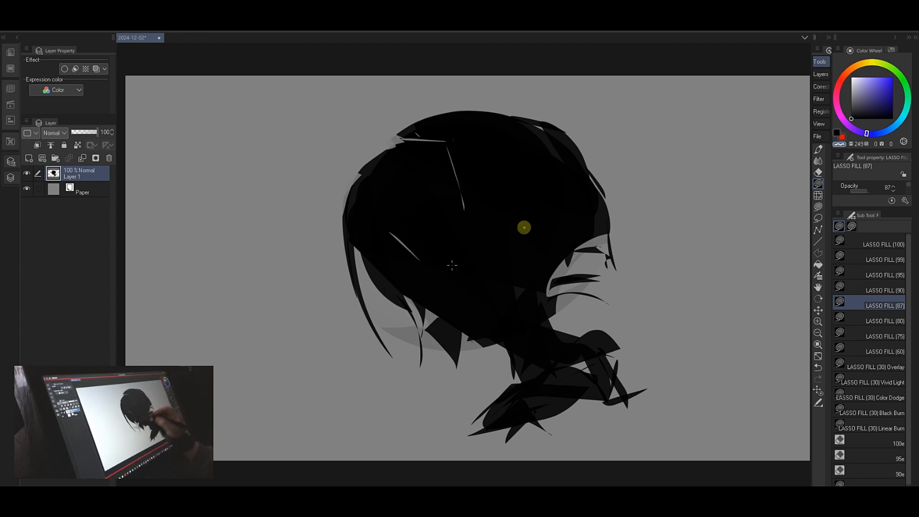
- Scale the silhouette down slightly with a transform and move it up toward the top of the canvas
{"action": "left_click_drag", "start_coordinate": [570, 364], "coordinate": [578, 368]}
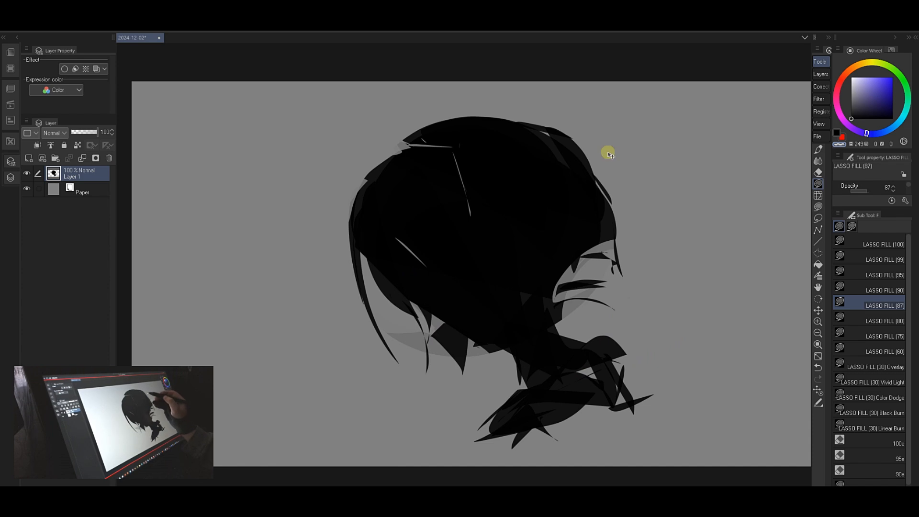
{"action": "key", "text": "ctrl+t"}
{"action": "left_click_drag", "start_coordinate": [653, 115], "coordinate": [612, 168]}
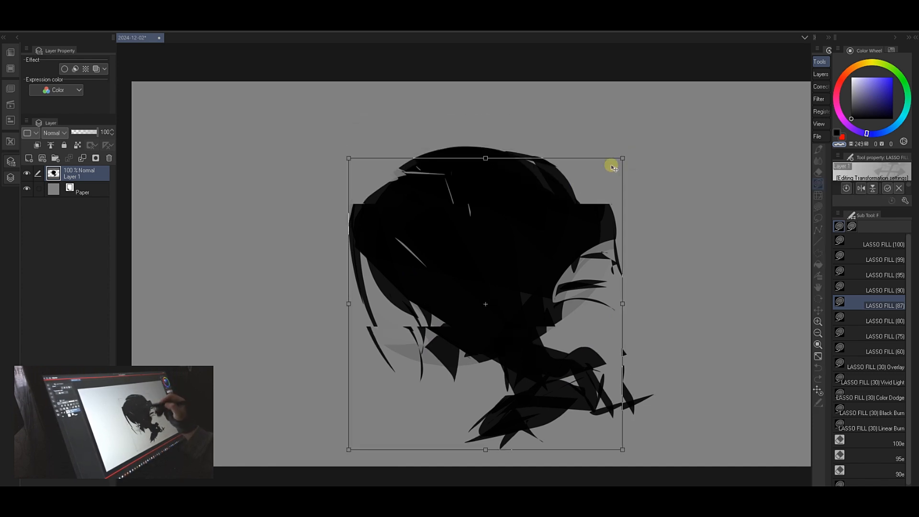
{"action": "mouse_move", "coordinate": [537, 254]}
{"action": "left_mouse_down"}
{"action": "mouse_move", "coordinate": [533, 178]}
{"action": "mouse_move", "coordinate": [536, 187]}
{"action": "left_mouse_up"}
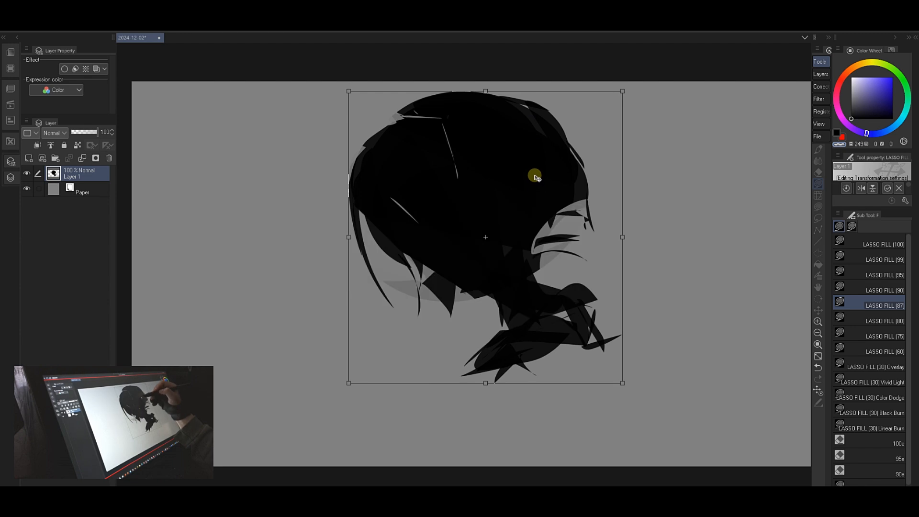
{"action": "key", "text": "Return"}
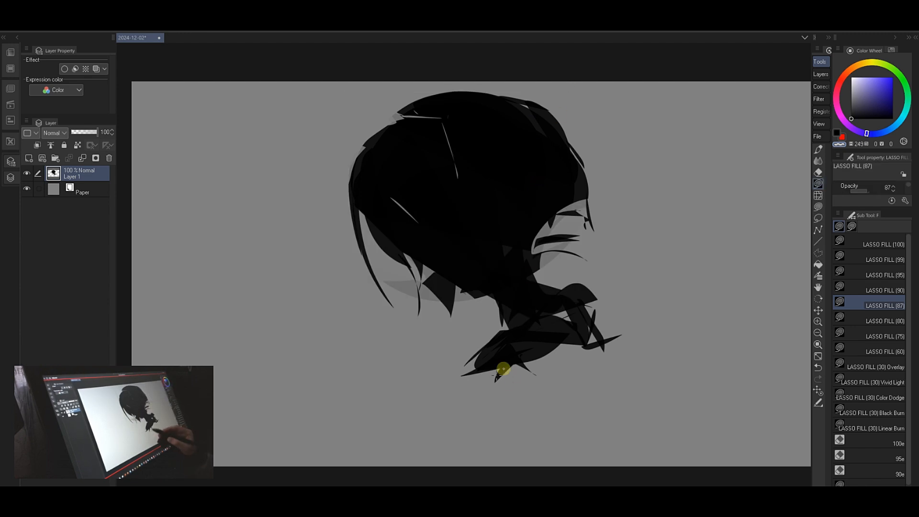
- Add a pointed black shoulder shape beneath the collar and a thin black sliver along the left shoulder line
{"action": "key", "text": "c"}
{"action": "left_click_drag", "start_coordinate": [449, 415], "coordinate": [614, 350]}
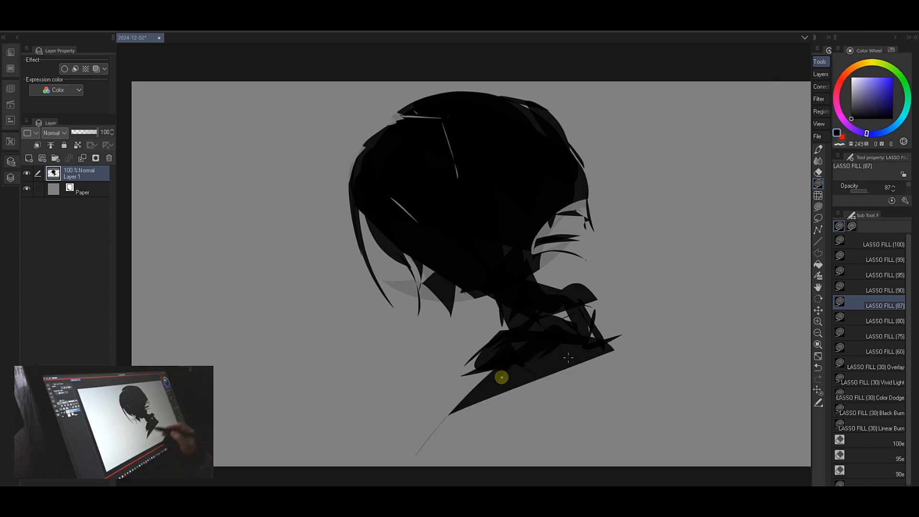
{"action": "left_click_drag", "start_coordinate": [454, 392], "coordinate": [529, 346]}
{"action": "key", "text": "ctrl+z"}
{"action": "mouse_move", "coordinate": [479, 375]}
{"action": "left_mouse_down"}
{"action": "mouse_move", "coordinate": [450, 401]}
{"action": "mouse_move", "coordinate": [480, 373]}
{"action": "left_mouse_up"}
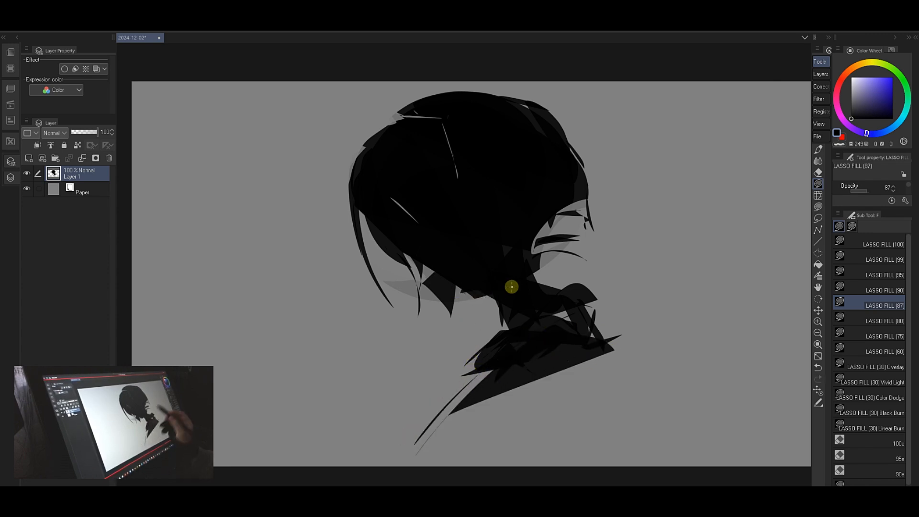
- Build up the collar with angular black fills on both sides and add small pointed slivers at the right shoulder
{"action": "mouse_move", "coordinate": [470, 366]}
{"action": "left_mouse_down"}
{"action": "mouse_move", "coordinate": [458, 346]}
{"action": "mouse_move", "coordinate": [495, 333]}
{"action": "left_mouse_up"}
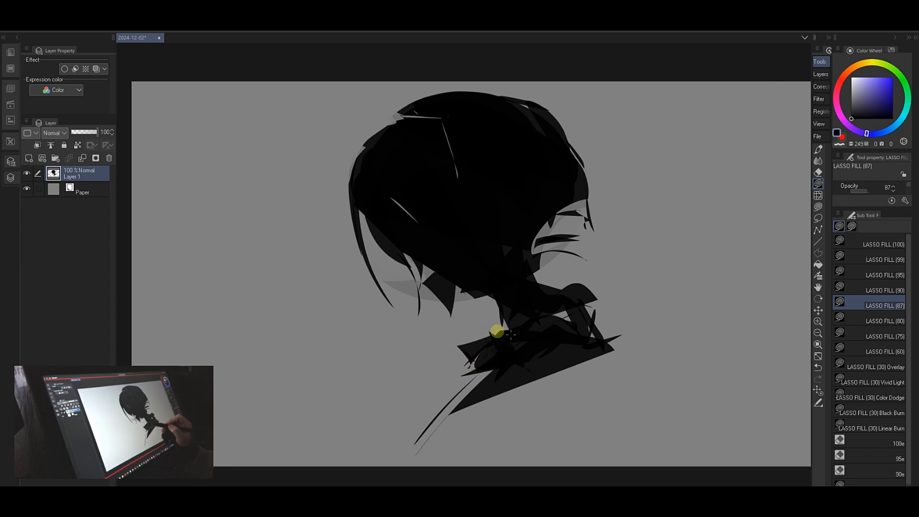
{"action": "mouse_move", "coordinate": [497, 332]}
{"action": "left_mouse_down"}
{"action": "mouse_move", "coordinate": [609, 308]}
{"action": "mouse_move", "coordinate": [585, 277]}
{"action": "mouse_move", "coordinate": [547, 310]}
{"action": "mouse_move", "coordinate": [585, 293]}
{"action": "left_mouse_up"}
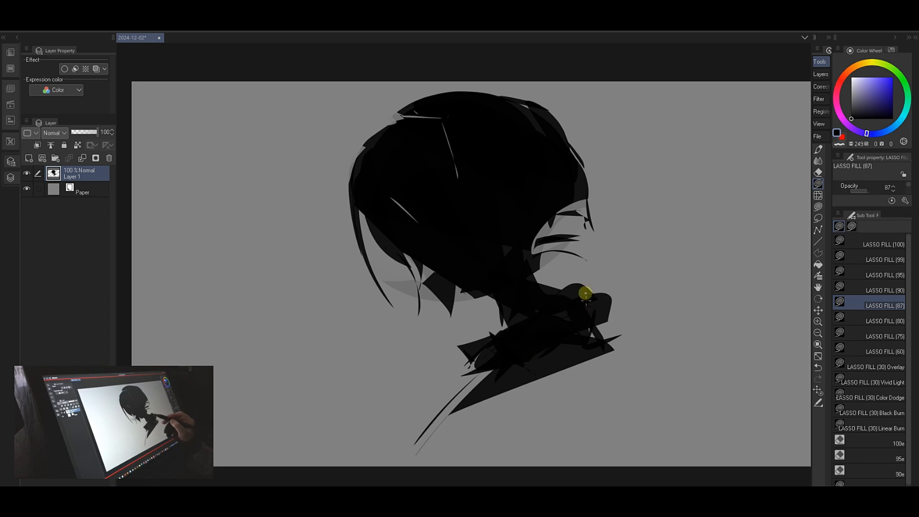
{"action": "mouse_move", "coordinate": [593, 327]}
{"action": "left_mouse_down"}
{"action": "mouse_move", "coordinate": [640, 361]}
{"action": "mouse_move", "coordinate": [596, 332]}
{"action": "mouse_move", "coordinate": [587, 336]}
{"action": "mouse_move", "coordinate": [612, 345]}
{"action": "left_mouse_up"}
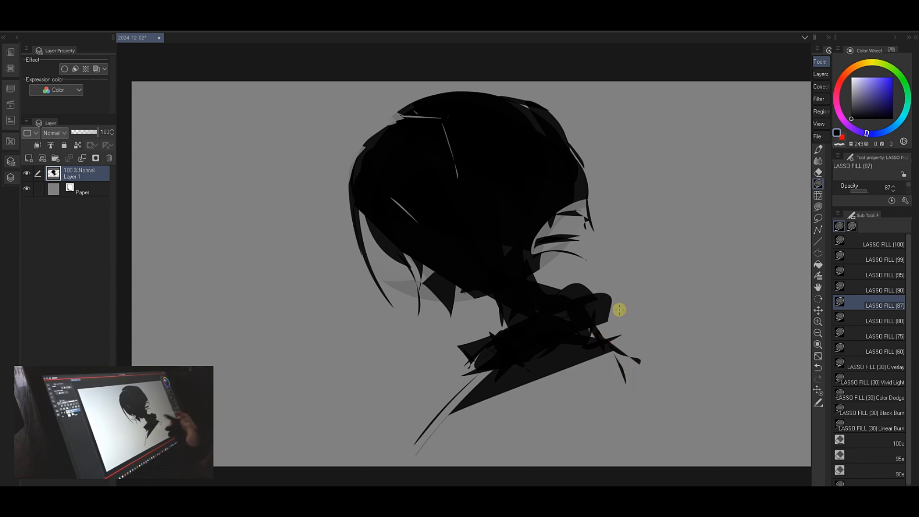
- Fill in the torso below the shoulders in black and accent its sides and lower corners with thin dark slivers
{"action": "mouse_move", "coordinate": [469, 443]}
{"action": "left_mouse_down"}
{"action": "mouse_move", "coordinate": [588, 439]}
{"action": "mouse_move", "coordinate": [455, 435]}
{"action": "mouse_move", "coordinate": [505, 397]}
{"action": "left_mouse_up"}
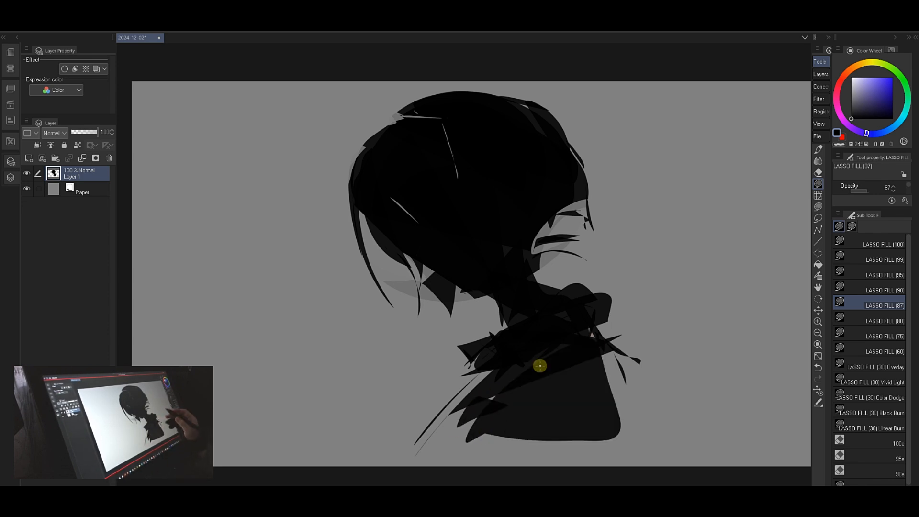
{"action": "mouse_move", "coordinate": [602, 358]}
{"action": "left_mouse_down"}
{"action": "mouse_move", "coordinate": [620, 440]}
{"action": "mouse_move", "coordinate": [605, 426]}
{"action": "left_mouse_up"}
{"action": "left_click_drag", "start_coordinate": [610, 355], "coordinate": [618, 443]}
{"action": "left_click_drag", "start_coordinate": [487, 435], "coordinate": [447, 429]}
{"action": "left_click_drag", "start_coordinate": [618, 412], "coordinate": [659, 430]}
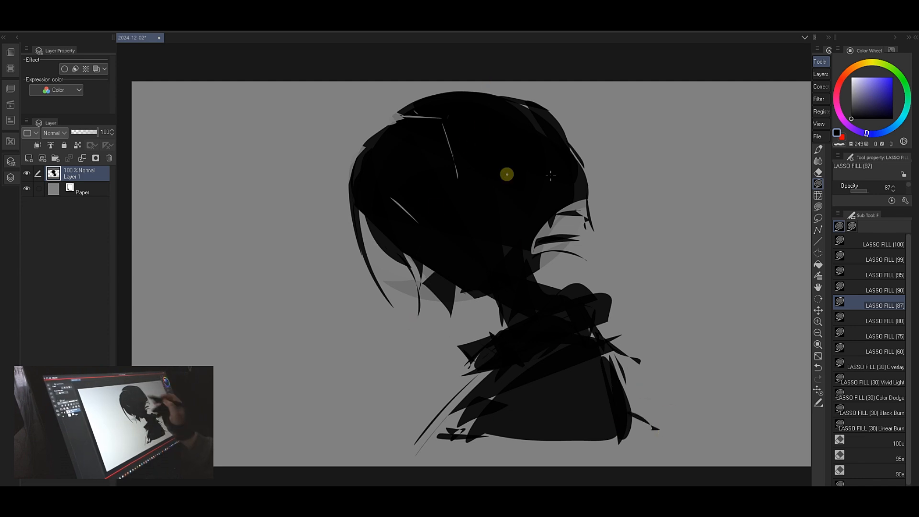
{"action": "left_click_drag", "start_coordinate": [261, 220], "coordinate": [266, 219]}
{"action": "key", "text": "ctrl+z"}
{"action": "key", "text": "ctrl+z"}
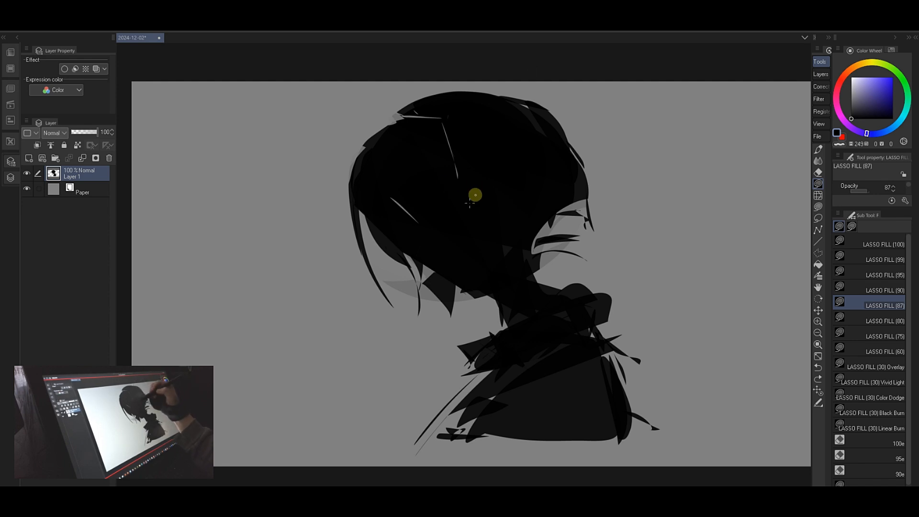
- Fill out the nape and chin in black and cut light hair locks out of the head with transparent lasso fills
{"action": "left_click_drag", "start_coordinate": [540, 236], "coordinate": [559, 291]}
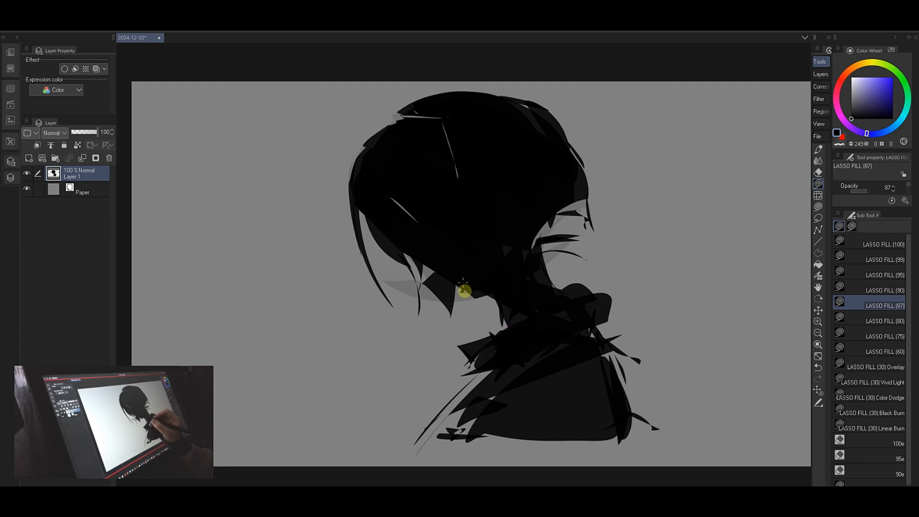
{"action": "mouse_move", "coordinate": [477, 287]}
{"action": "left_mouse_down"}
{"action": "mouse_move", "coordinate": [449, 283]}
{"action": "mouse_move", "coordinate": [474, 295]}
{"action": "left_mouse_up"}
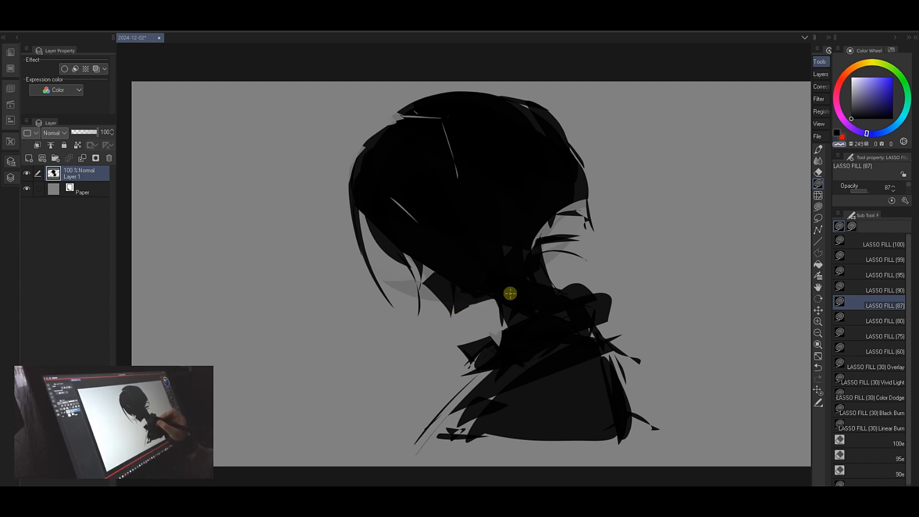
{"action": "mouse_move", "coordinate": [441, 118]}
{"action": "left_mouse_down"}
{"action": "mouse_move", "coordinate": [463, 101]}
{"action": "mouse_move", "coordinate": [447, 114]}
{"action": "left_mouse_up"}
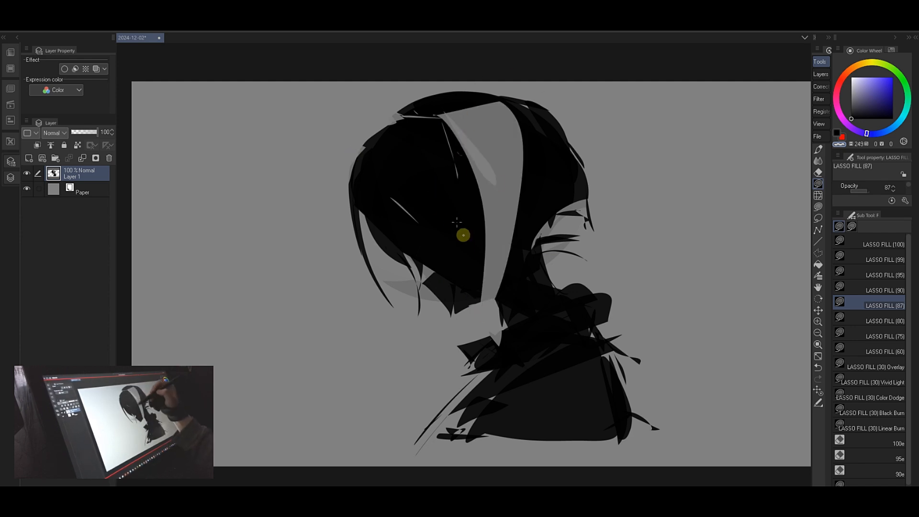
{"action": "mouse_move", "coordinate": [457, 222]}
{"action": "left_mouse_down"}
{"action": "mouse_move", "coordinate": [478, 273]}
{"action": "mouse_move", "coordinate": [437, 172]}
{"action": "mouse_move", "coordinate": [488, 177]}
{"action": "mouse_move", "coordinate": [437, 150]}
{"action": "left_mouse_up"}
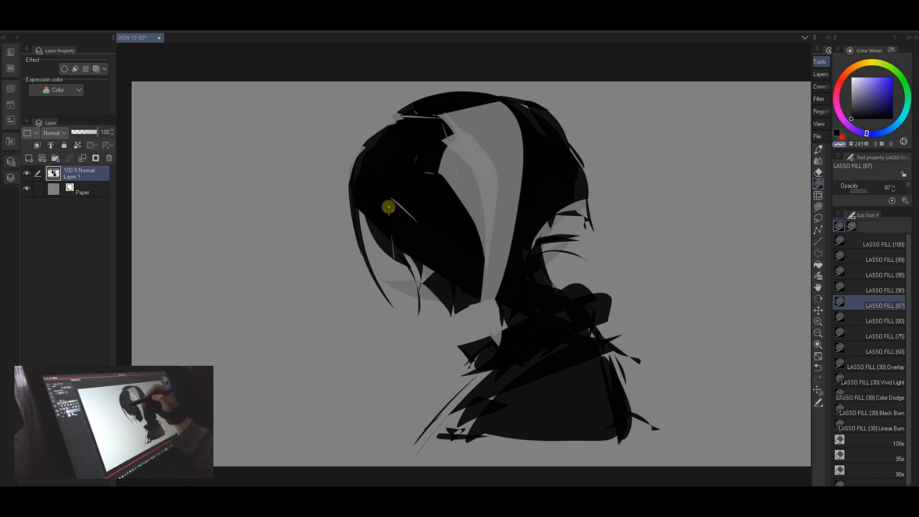
{"action": "mouse_move", "coordinate": [389, 207]}
{"action": "left_mouse_down"}
{"action": "mouse_move", "coordinate": [435, 119]}
{"action": "mouse_move", "coordinate": [408, 156]}
{"action": "left_mouse_up"}
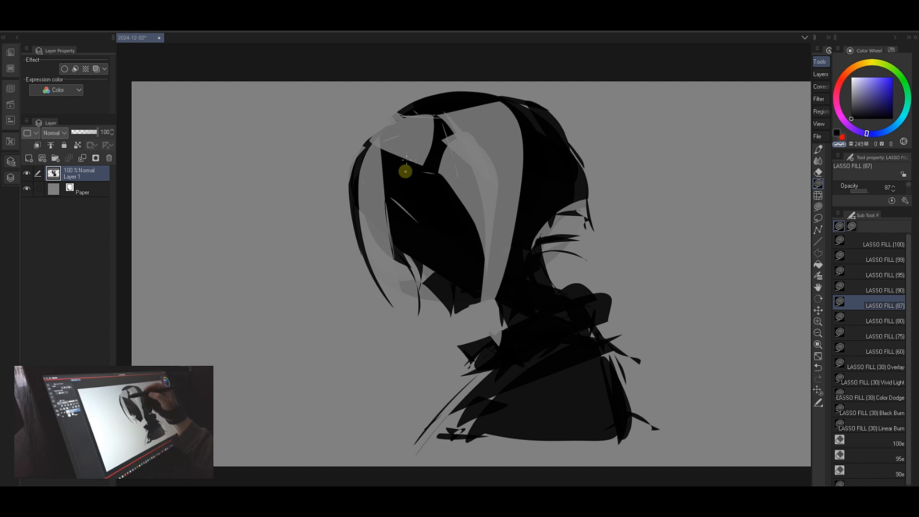
{"action": "left_click_drag", "start_coordinate": [429, 187], "coordinate": [436, 168]}
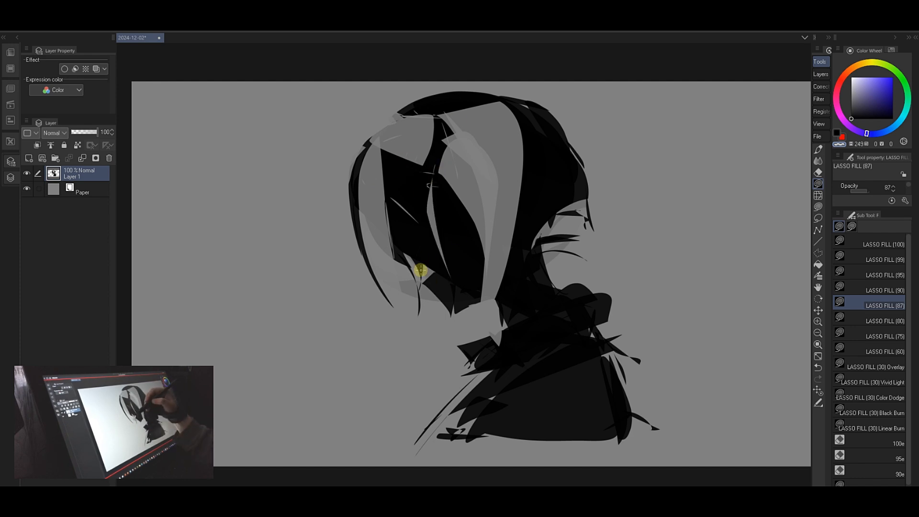
- Cut a pointed light eye shape into the dark face and rework the nose area with small light and black fills
{"action": "mouse_move", "coordinate": [424, 271]}
{"action": "left_mouse_down"}
{"action": "mouse_move", "coordinate": [416, 269]}
{"action": "mouse_move", "coordinate": [428, 254]}
{"action": "left_mouse_up"}
{"action": "mouse_move", "coordinate": [437, 220]}
{"action": "left_mouse_down"}
{"action": "mouse_move", "coordinate": [451, 242]}
{"action": "mouse_move", "coordinate": [438, 222]}
{"action": "mouse_move", "coordinate": [439, 235]}
{"action": "mouse_move", "coordinate": [462, 213]}
{"action": "left_mouse_up"}
{"action": "key", "text": "ctrl+z"}
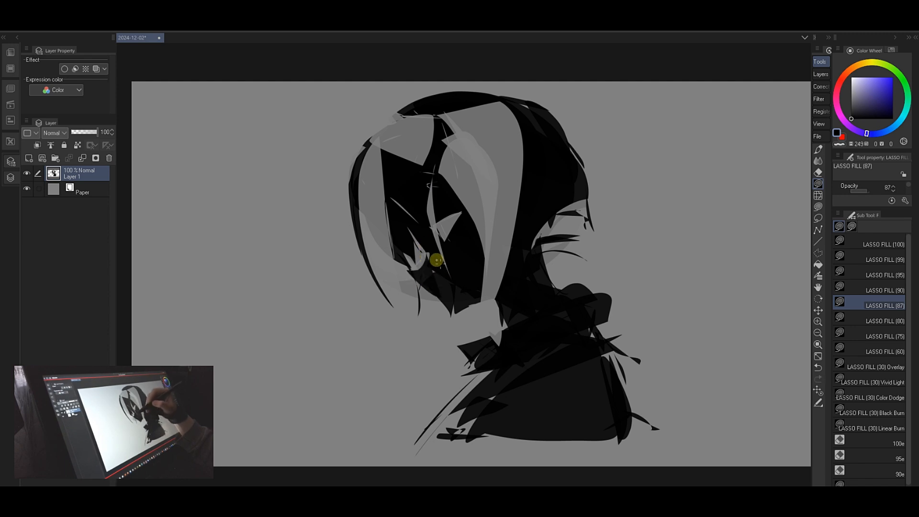
{"action": "mouse_move", "coordinate": [428, 247]}
{"action": "left_mouse_down"}
{"action": "mouse_move", "coordinate": [434, 277]}
{"action": "mouse_move", "coordinate": [429, 250]}
{"action": "left_mouse_up"}
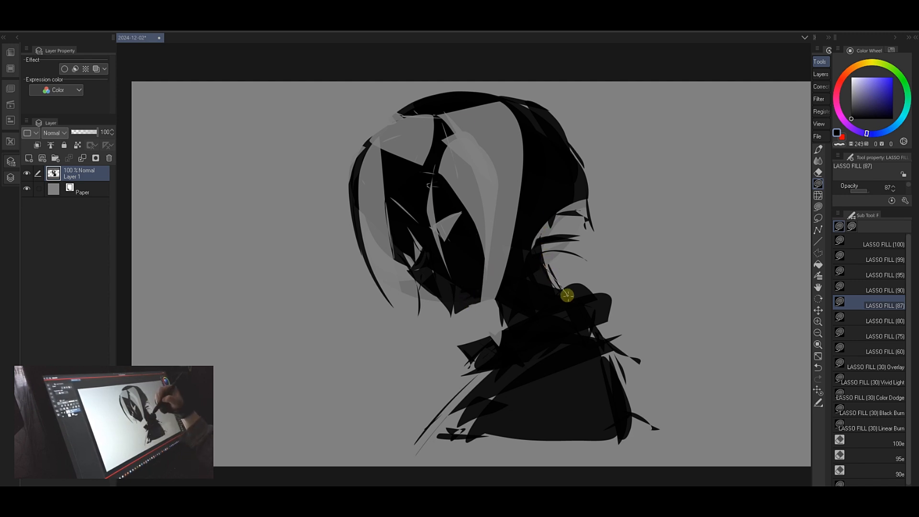
- Round off the back of the collar with a black fill and trim its outer edge with a transparent fill
{"action": "key", "text": "ctrl"}
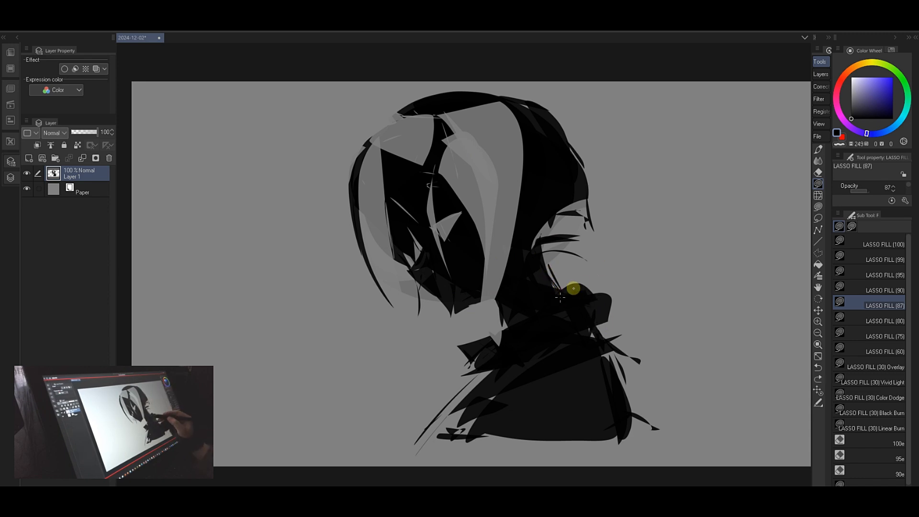
{"action": "mouse_move", "coordinate": [565, 295]}
{"action": "left_mouse_down"}
{"action": "mouse_move", "coordinate": [600, 319]}
{"action": "mouse_move", "coordinate": [593, 326]}
{"action": "left_mouse_up"}
{"action": "key", "text": "ctrl+z"}
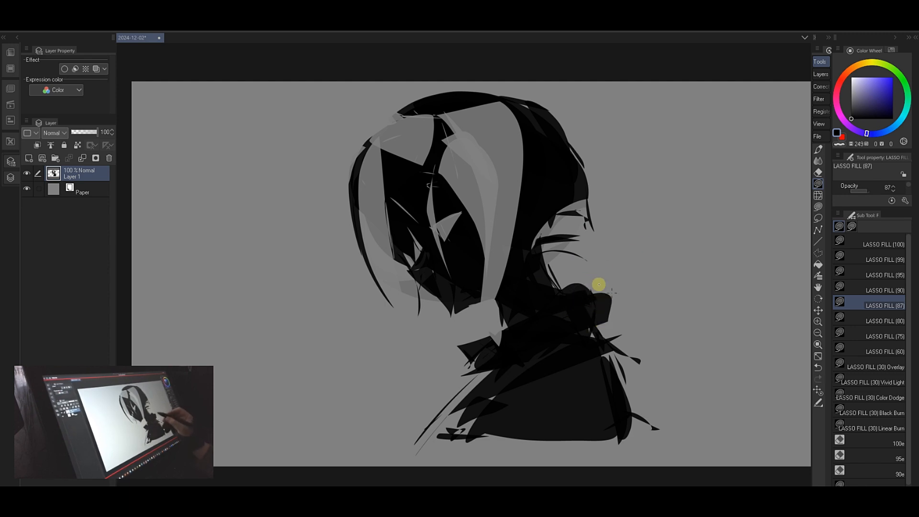
{"action": "mouse_move", "coordinate": [599, 281]}
{"action": "left_mouse_down"}
{"action": "mouse_move", "coordinate": [628, 282]}
{"action": "mouse_move", "coordinate": [621, 313]}
{"action": "left_mouse_up"}
{"action": "key", "text": "ctrl+z"}
{"action": "key", "text": "c"}
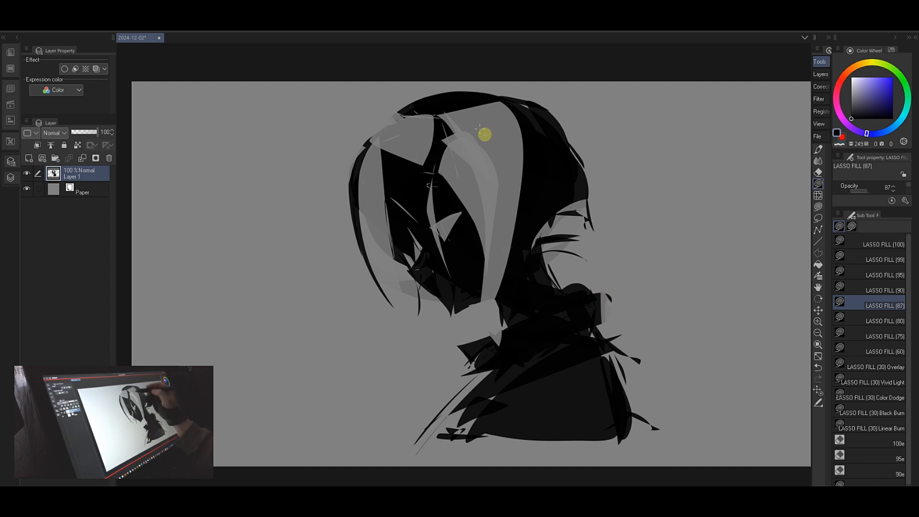
- Clear the back of the hair to a light tone and add long thin black strands at the back and front
{"action": "key", "text": "c"}
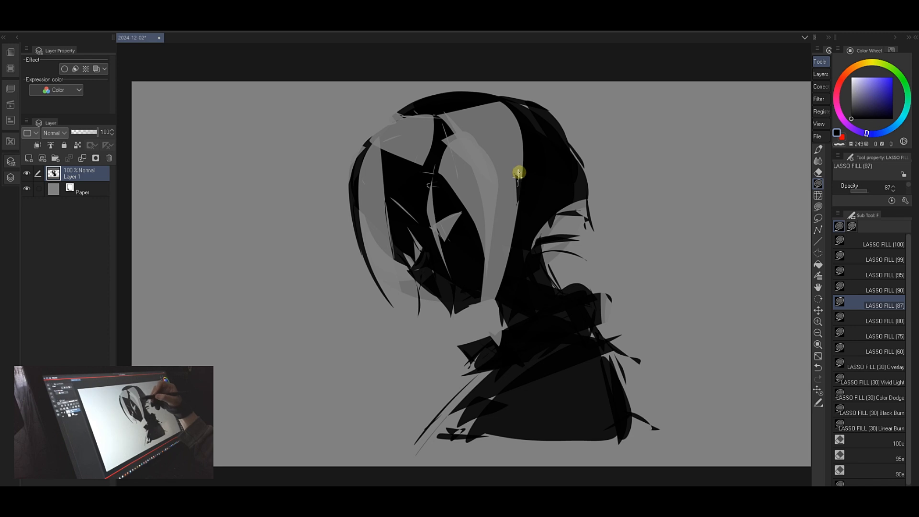
{"action": "key", "text": "c"}
{"action": "mouse_move", "coordinate": [523, 211]}
{"action": "left_mouse_down"}
{"action": "mouse_move", "coordinate": [537, 248]}
{"action": "mouse_move", "coordinate": [554, 128]}
{"action": "mouse_move", "coordinate": [497, 101]}
{"action": "left_mouse_up"}
{"action": "key", "text": "c"}
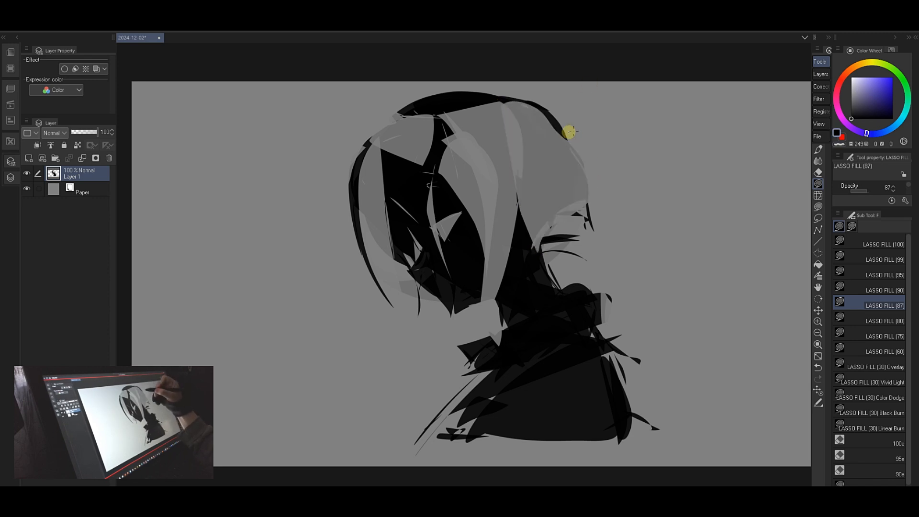
{"action": "left_click_drag", "start_coordinate": [586, 177], "coordinate": [571, 140]}
{"action": "left_click_drag", "start_coordinate": [367, 145], "coordinate": [373, 136]}
{"action": "key", "text": "c"}
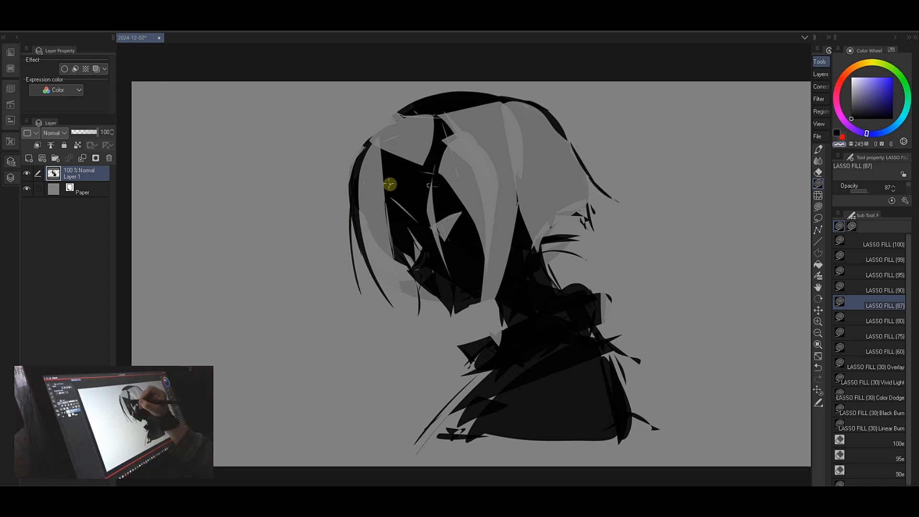
- Thin out the black outline along the front of the hair with transparent fills
{"action": "key", "text": "c"}
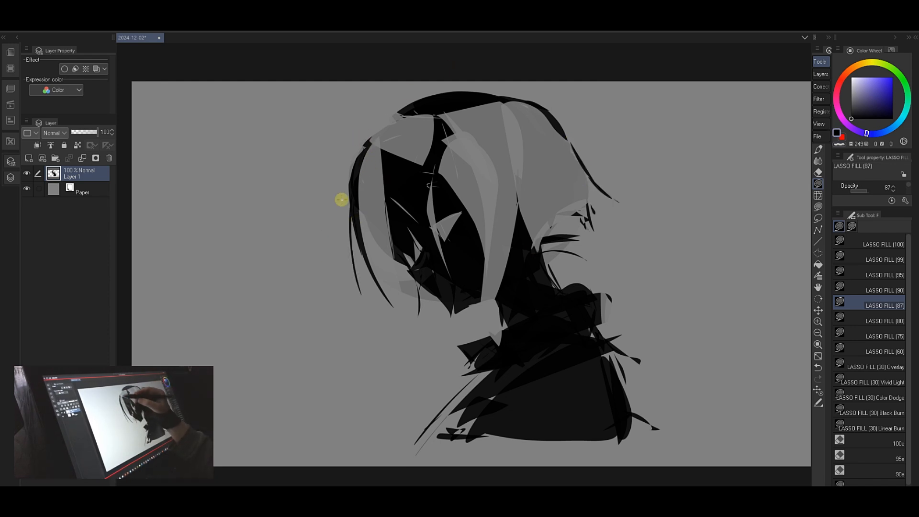
{"action": "left_click_drag", "start_coordinate": [346, 209], "coordinate": [355, 221]}
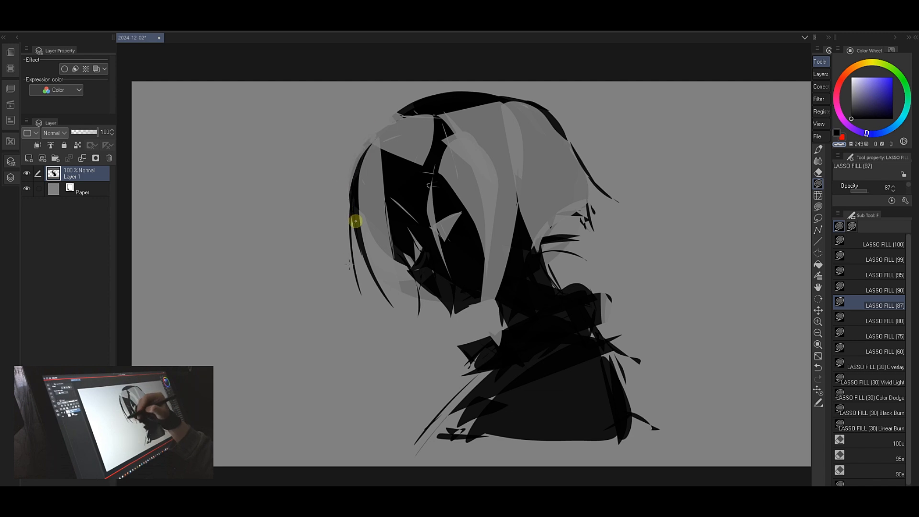
{"action": "left_click_drag", "start_coordinate": [361, 145], "coordinate": [376, 134]}
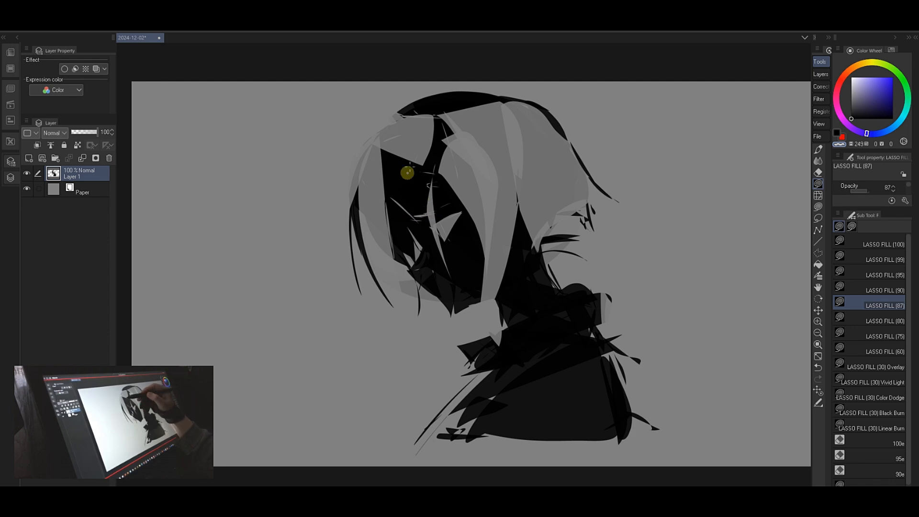
- Cut pointed light fringe locks over the forehead and clear the black from the crown of the hair
{"action": "mouse_move", "coordinate": [407, 171]}
{"action": "left_mouse_down"}
{"action": "mouse_move", "coordinate": [429, 143]}
{"action": "mouse_move", "coordinate": [434, 149]}
{"action": "left_mouse_up"}
{"action": "key", "text": "ctrl+z"}
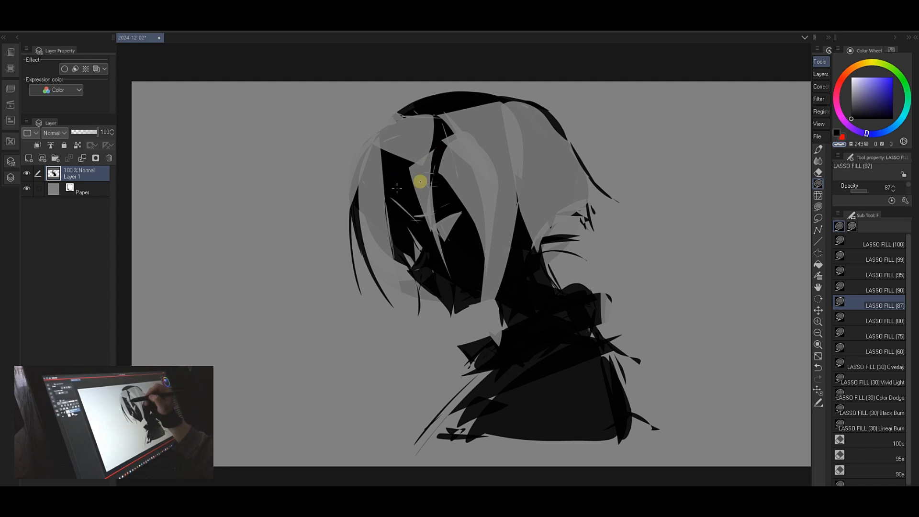
{"action": "left_click_drag", "start_coordinate": [386, 200], "coordinate": [416, 148]}
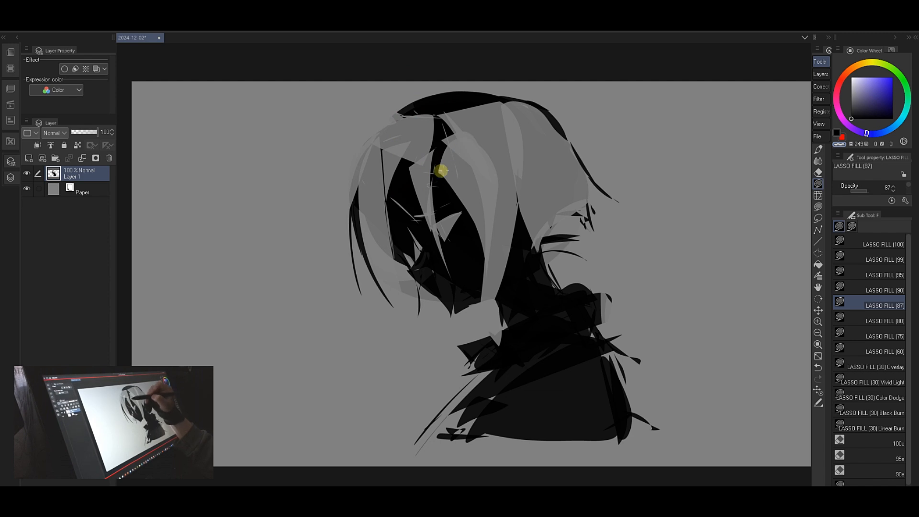
{"action": "mouse_move", "coordinate": [407, 115]}
{"action": "left_mouse_down"}
{"action": "mouse_move", "coordinate": [505, 86]}
{"action": "mouse_move", "coordinate": [507, 201]}
{"action": "mouse_move", "coordinate": [433, 100]}
{"action": "left_mouse_up"}
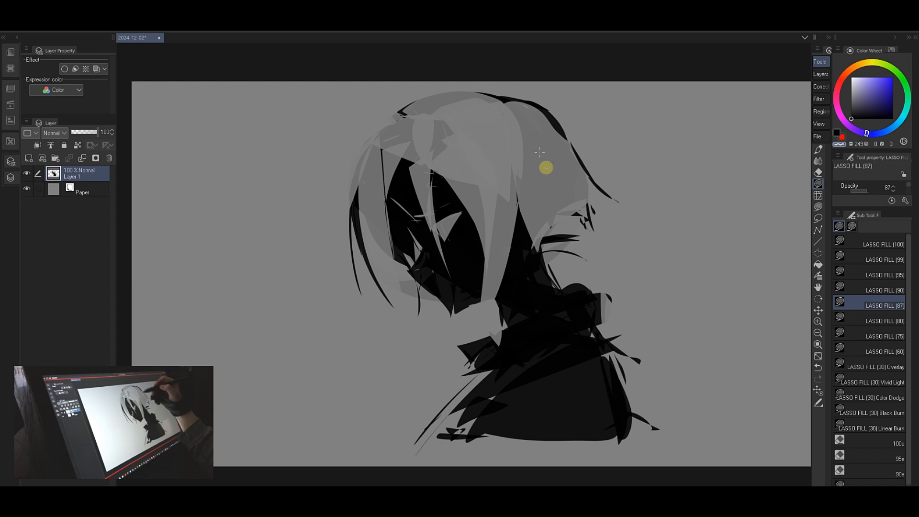
- Add a black accent behind the side lock and refine the lock's edges and the neck with narrow slivers
{"action": "key", "text": "c"}
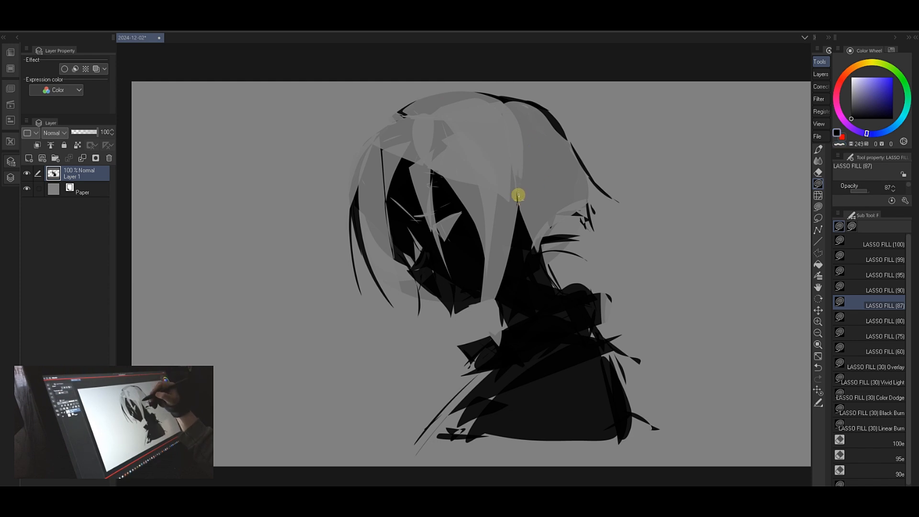
{"action": "mouse_move", "coordinate": [526, 194]}
{"action": "left_mouse_down"}
{"action": "mouse_move", "coordinate": [519, 185]}
{"action": "mouse_move", "coordinate": [488, 300]}
{"action": "mouse_move", "coordinate": [503, 248]}
{"action": "left_mouse_up"}
{"action": "key", "text": "c"}
{"action": "key", "text": "ctrl+z"}
{"action": "mouse_move", "coordinate": [472, 214]}
{"action": "left_mouse_down"}
{"action": "mouse_move", "coordinate": [475, 319]}
{"action": "mouse_move", "coordinate": [504, 290]}
{"action": "left_mouse_up"}
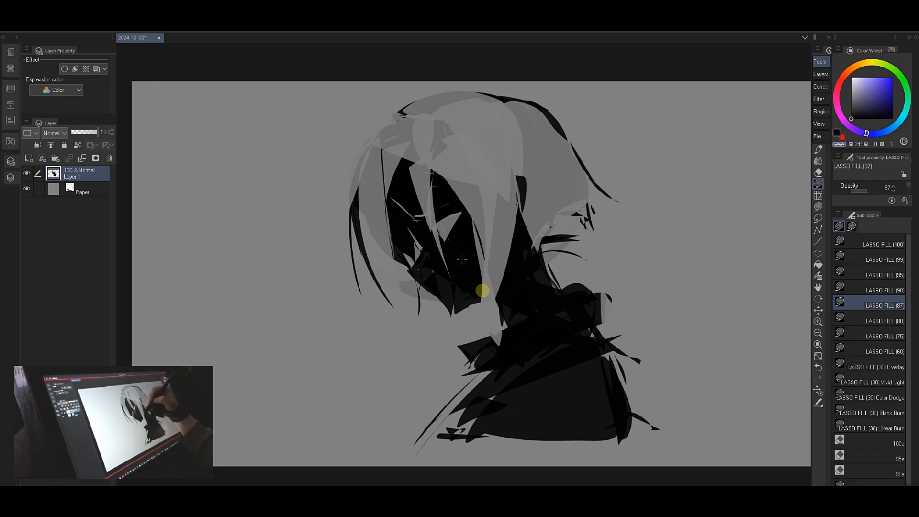
{"action": "mouse_move", "coordinate": [512, 211]}
{"action": "left_mouse_down"}
{"action": "mouse_move", "coordinate": [523, 257]}
{"action": "mouse_move", "coordinate": [516, 185]}
{"action": "left_mouse_up"}
{"action": "key", "text": "ctrl+z"}
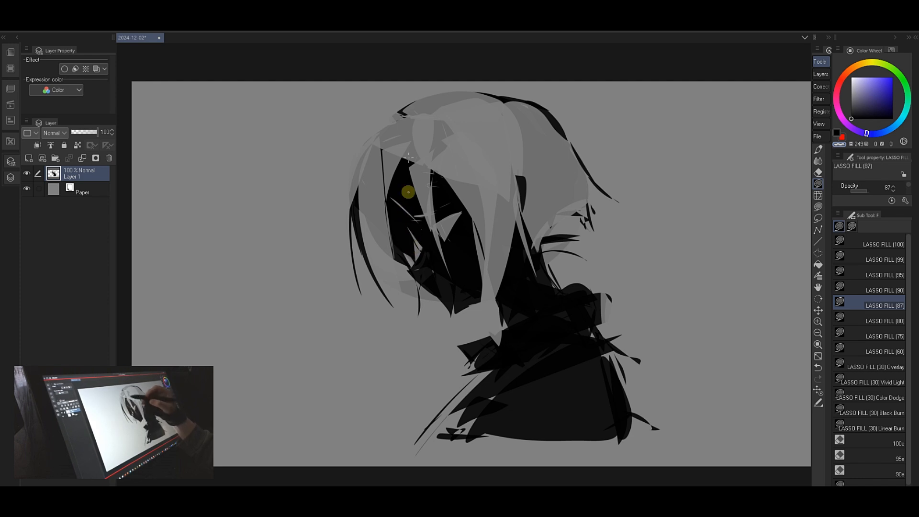
- Cut a light shape into the front of the face and refine the eye area with small black and transparent slivers
{"action": "mouse_move", "coordinate": [405, 234]}
{"action": "left_mouse_down"}
{"action": "mouse_move", "coordinate": [417, 255]}
{"action": "mouse_move", "coordinate": [402, 232]}
{"action": "mouse_move", "coordinate": [401, 269]}
{"action": "mouse_move", "coordinate": [402, 237]}
{"action": "left_mouse_up"}
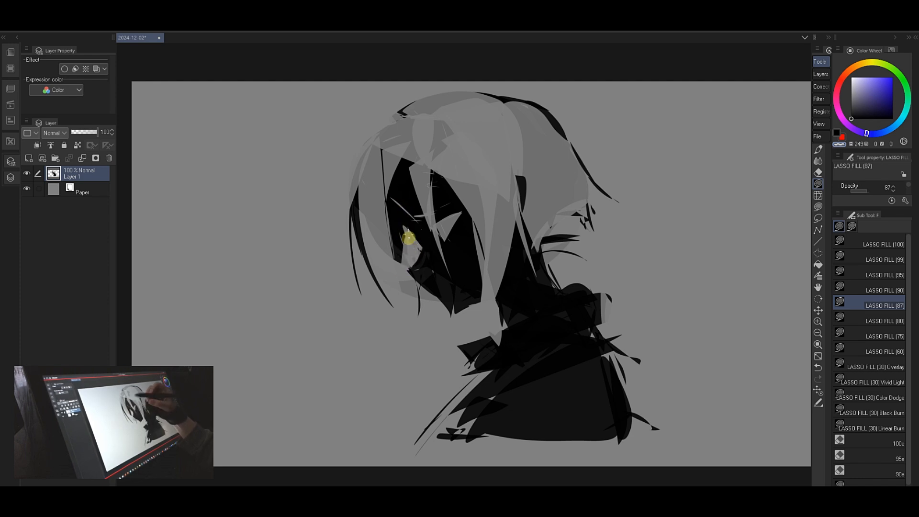
{"action": "key", "text": "c"}
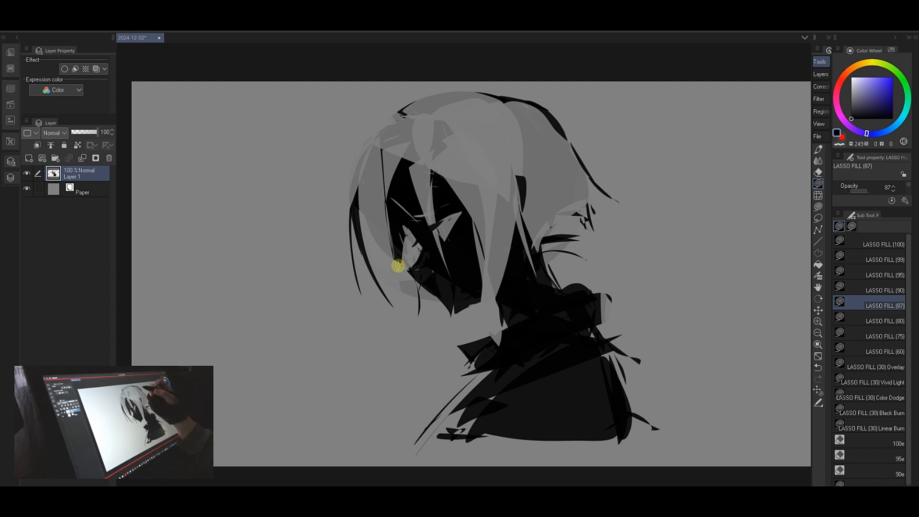
{"action": "key", "text": "c"}
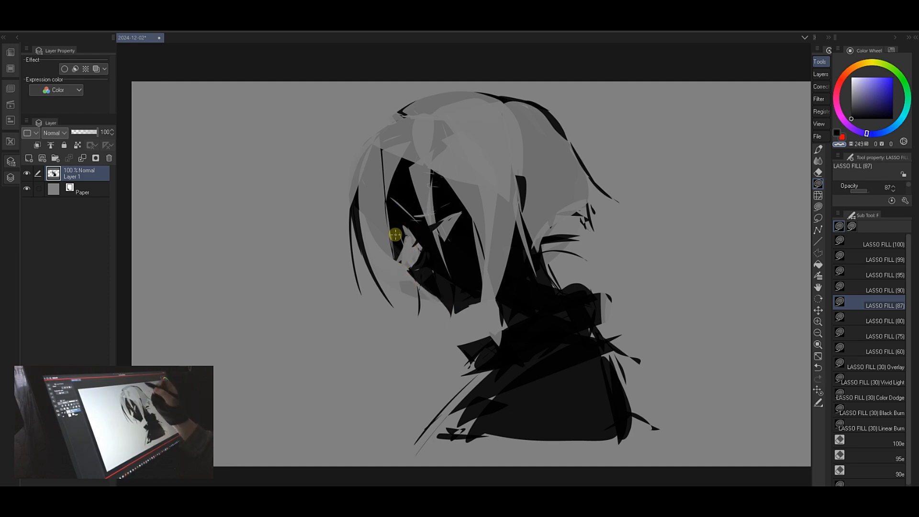
{"action": "left_click_drag", "start_coordinate": [371, 254], "coordinate": [382, 217]}
{"action": "key", "text": "ctrl+z"}
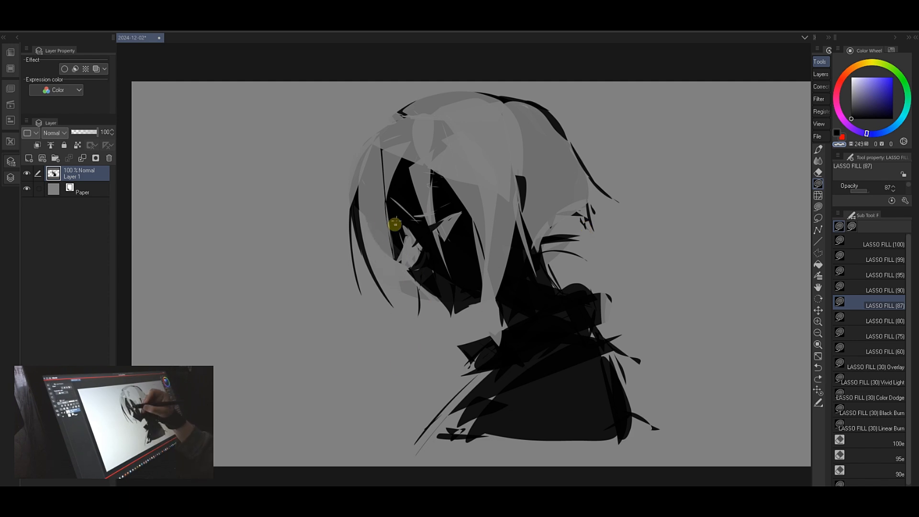
- Reshape the tip of the front hair lock with a light fill and thin pointed ends beside the chin
{"action": "key", "text": "c"}
{"action": "left_click_drag", "start_coordinate": [375, 275], "coordinate": [376, 271]}
{"action": "left_click_drag", "start_coordinate": [362, 254], "coordinate": [392, 296]}
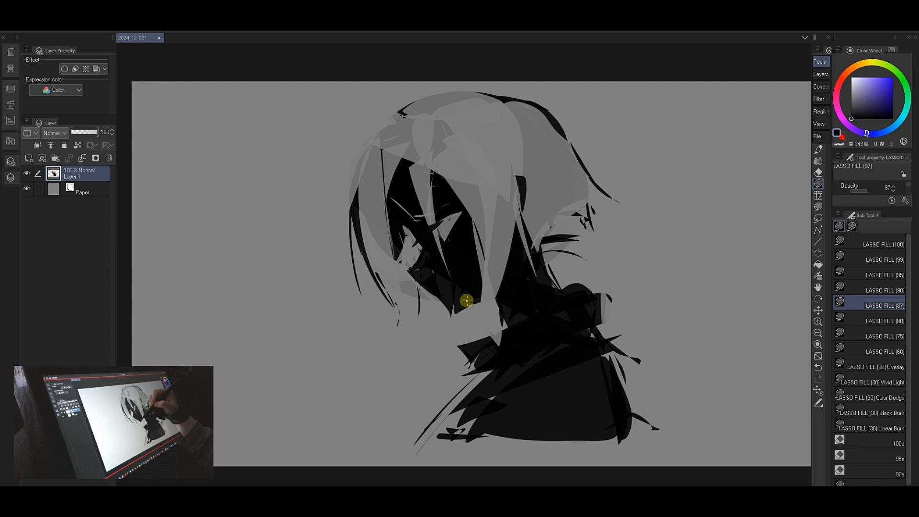
- Touch up the jaw edge and break up the near eye with small angular slivers
{"action": "mouse_move", "coordinate": [467, 295]}
{"action": "left_mouse_down"}
{"action": "mouse_move", "coordinate": [455, 303]}
{"action": "mouse_move", "coordinate": [473, 292]}
{"action": "left_mouse_up"}
{"action": "key", "text": "c"}
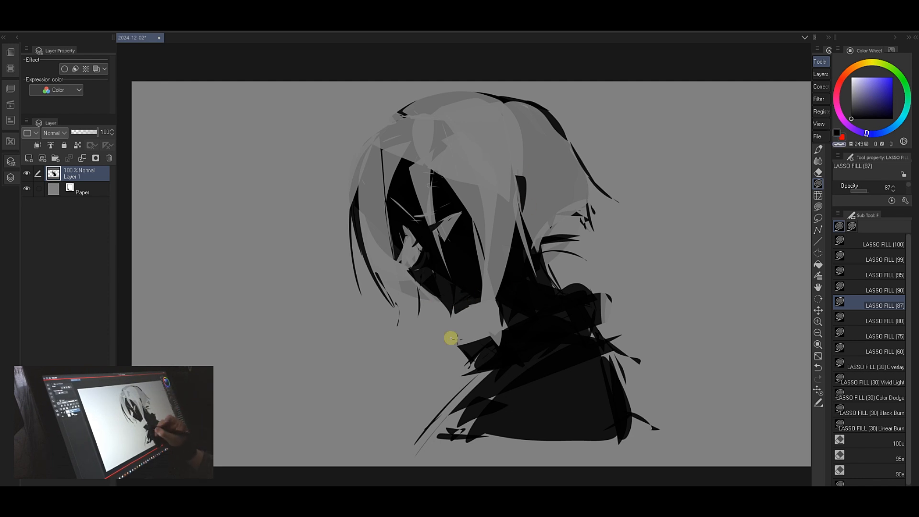
{"action": "left_click_drag", "start_coordinate": [440, 221], "coordinate": [461, 205]}
{"action": "key", "text": "c"}
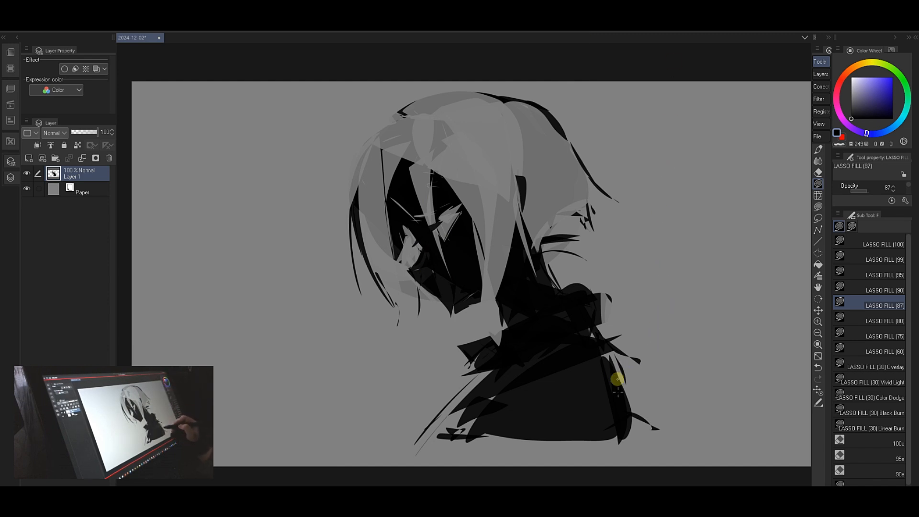
- Widen the back of the torso in black and cut a light collar band and thin seam lines into the clothing
{"action": "mouse_move", "coordinate": [617, 373]}
{"action": "left_mouse_down"}
{"action": "mouse_move", "coordinate": [638, 442]}
{"action": "mouse_move", "coordinate": [661, 418]}
{"action": "mouse_move", "coordinate": [636, 408]}
{"action": "left_mouse_up"}
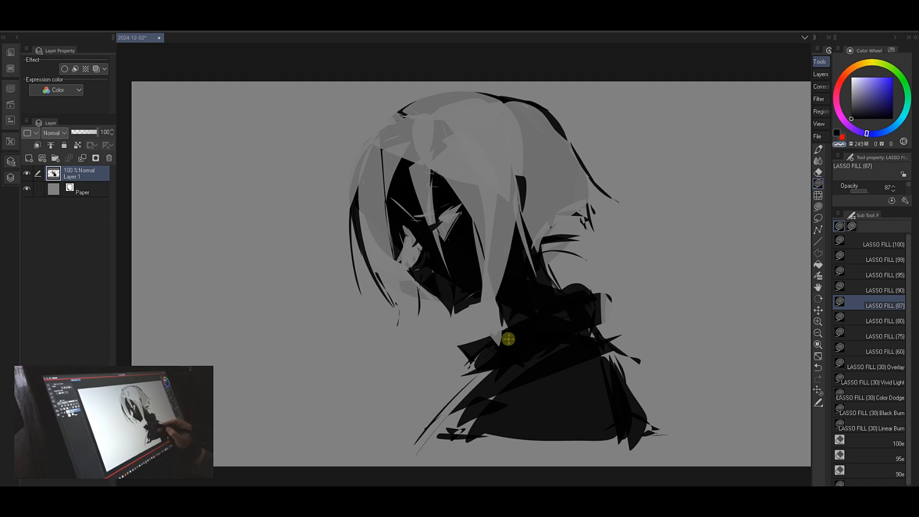
{"action": "mouse_move", "coordinate": [510, 335]}
{"action": "left_mouse_down"}
{"action": "mouse_move", "coordinate": [517, 341]}
{"action": "mouse_move", "coordinate": [515, 330]}
{"action": "mouse_move", "coordinate": [598, 302]}
{"action": "left_mouse_up"}
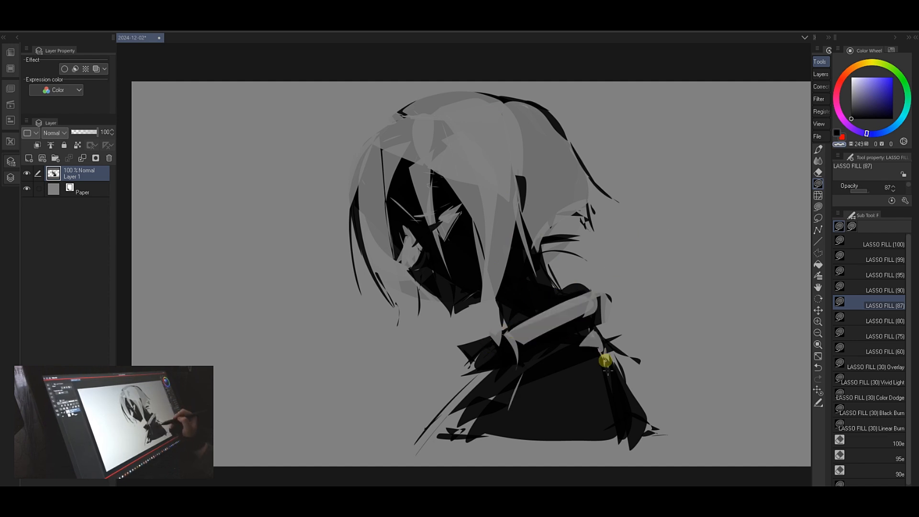
{"action": "mouse_move", "coordinate": [502, 424]}
{"action": "left_mouse_down"}
{"action": "mouse_move", "coordinate": [583, 355]}
{"action": "mouse_move", "coordinate": [553, 371]}
{"action": "mouse_move", "coordinate": [589, 370]}
{"action": "left_mouse_up"}
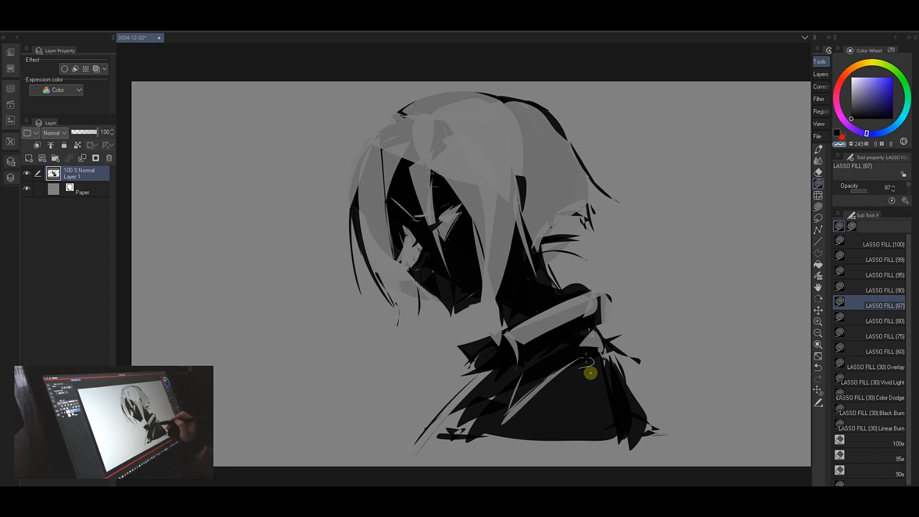
{"action": "left_click_drag", "start_coordinate": [425, 432], "coordinate": [466, 386]}
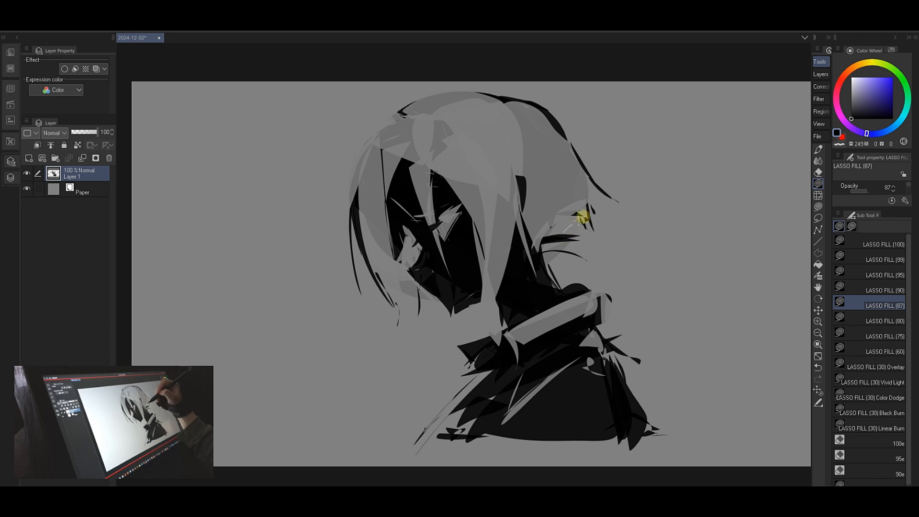
- Add small black slivers and thin pointed strands to the hair ends at the back of the head
{"action": "left_click_drag", "start_coordinate": [583, 218], "coordinate": [586, 225]}
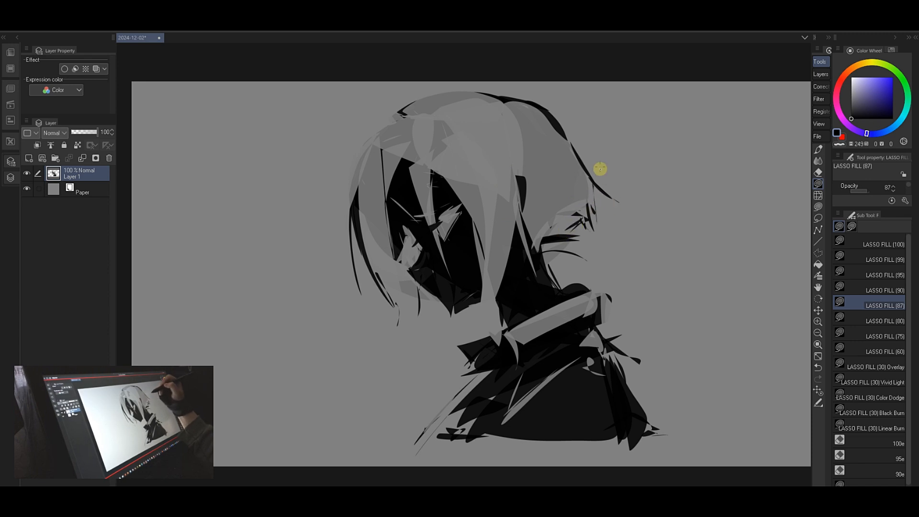
{"action": "left_click_drag", "start_coordinate": [595, 191], "coordinate": [600, 227]}
{"action": "left_click_drag", "start_coordinate": [596, 194], "coordinate": [590, 182]}
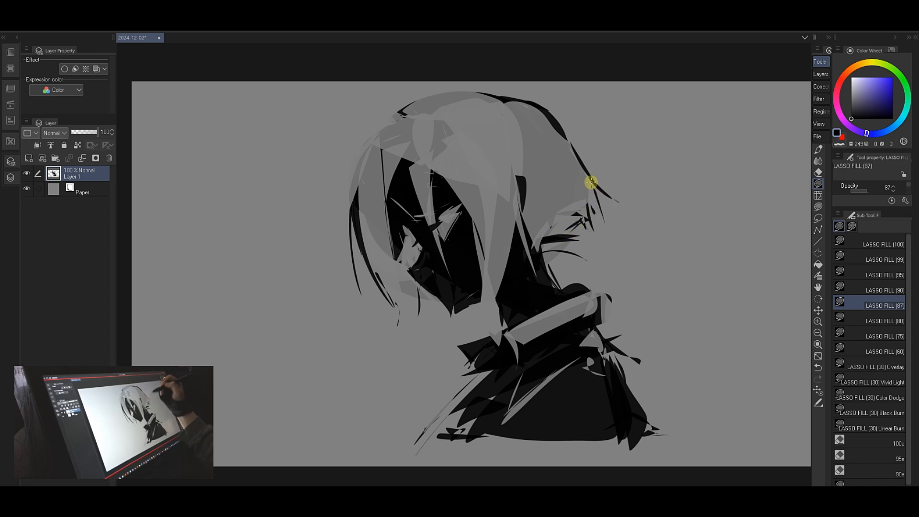
- Touch up the front hair edge and the fringe over the forehead with small angular fills, undoing unwanted ones
{"action": "left_click_drag", "start_coordinate": [373, 144], "coordinate": [351, 199]}
{"action": "left_click_drag", "start_coordinate": [386, 142], "coordinate": [385, 193]}
{"action": "key", "text": "ctrl+z"}
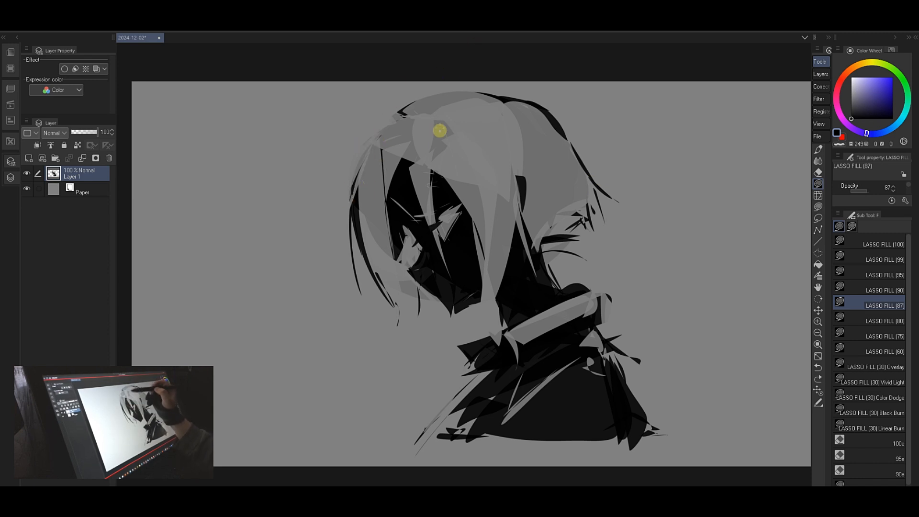
{"action": "mouse_move", "coordinate": [440, 169]}
{"action": "left_mouse_down"}
{"action": "mouse_move", "coordinate": [418, 137]}
{"action": "mouse_move", "coordinate": [413, 169]}
{"action": "left_mouse_up"}
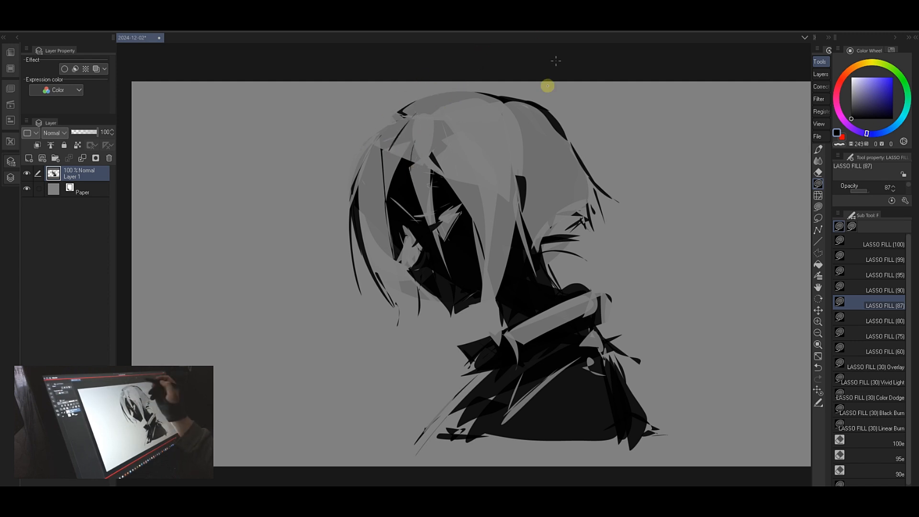
{"action": "mouse_move", "coordinate": [415, 184]}
{"action": "left_mouse_down"}
{"action": "mouse_move", "coordinate": [382, 365]}
{"action": "mouse_move", "coordinate": [419, 140]}
{"action": "mouse_move", "coordinate": [390, 225]}
{"action": "mouse_move", "coordinate": [459, 296]}
{"action": "mouse_move", "coordinate": [363, 329]}
{"action": "left_mouse_up"}
{"action": "key", "text": "ctrl+z"}
{"action": "key", "text": "ctrl+z"}
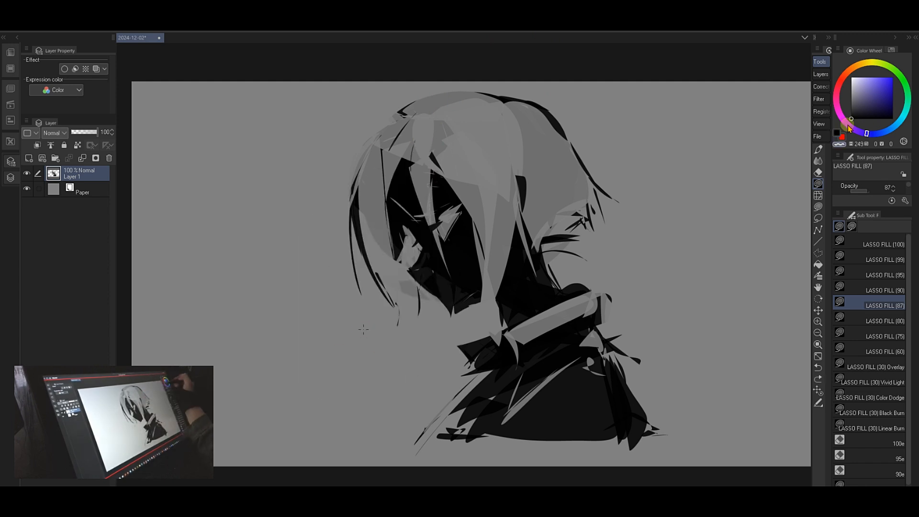
- Try cutting light slivers into the front of the face and clearing the head with one large transparent lasso fill
{"action": "left_click", "coordinate": [837, 133]}
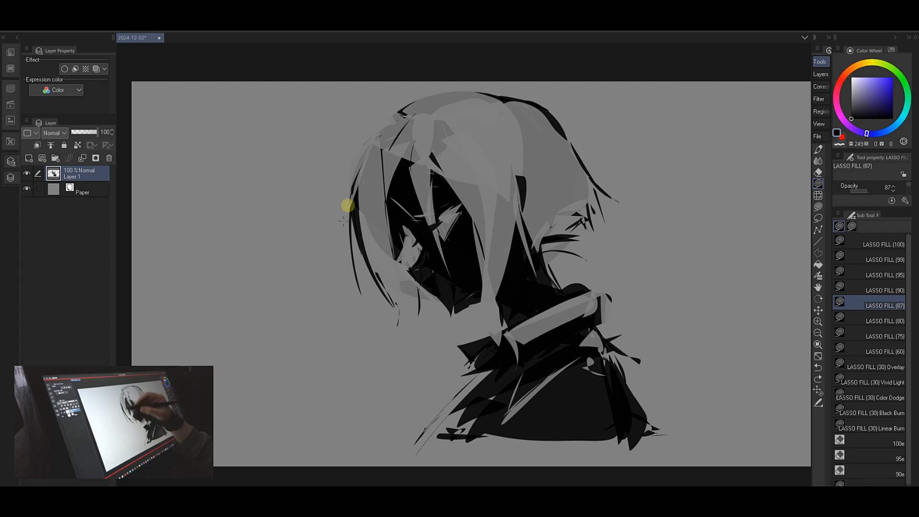
{"action": "key", "text": "c"}
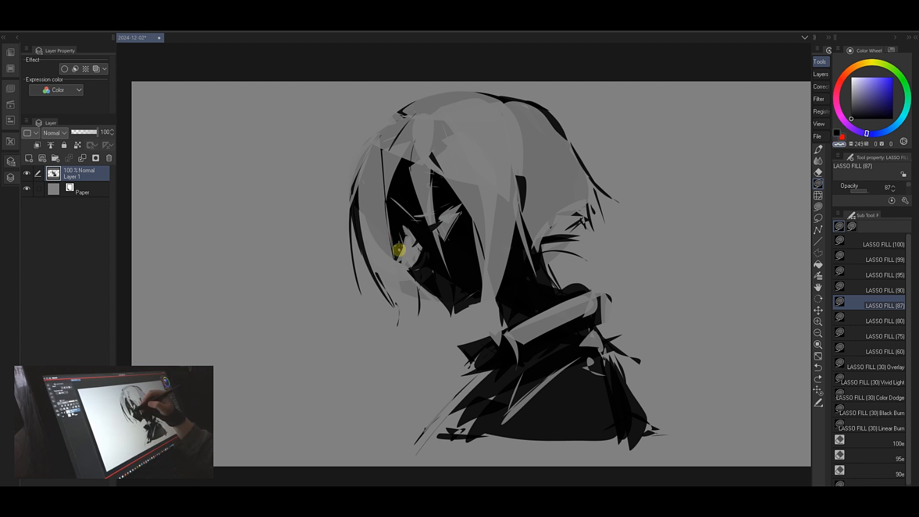
{"action": "left_click_drag", "start_coordinate": [400, 249], "coordinate": [403, 279]}
{"action": "left_click_drag", "start_coordinate": [406, 193], "coordinate": [404, 190]}
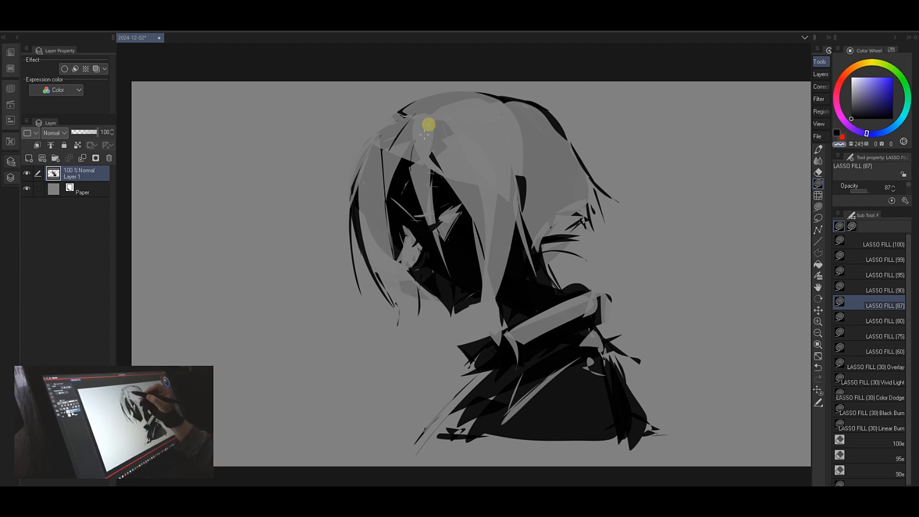
{"action": "mouse_move", "coordinate": [560, 87]}
{"action": "left_mouse_down"}
{"action": "mouse_move", "coordinate": [303, 375]}
{"action": "mouse_move", "coordinate": [414, 146]}
{"action": "left_mouse_up"}
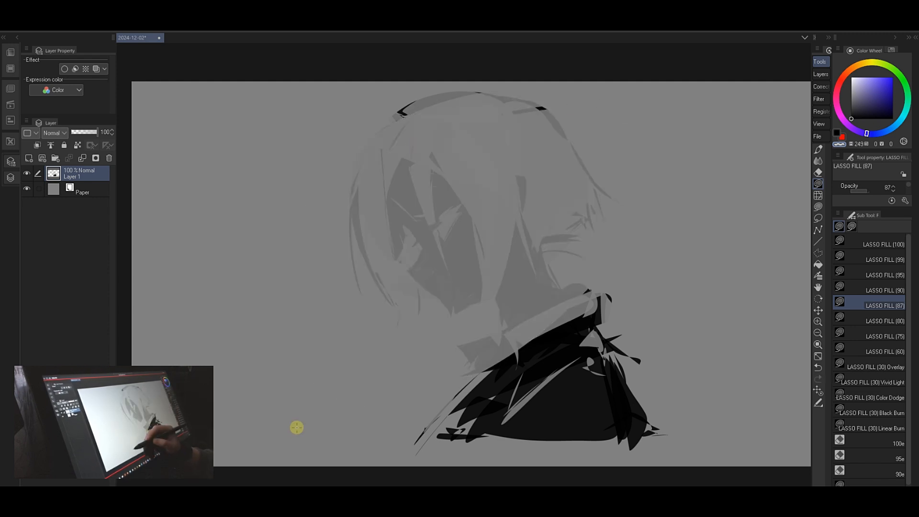
{"action": "key", "text": "ctrl+z"}
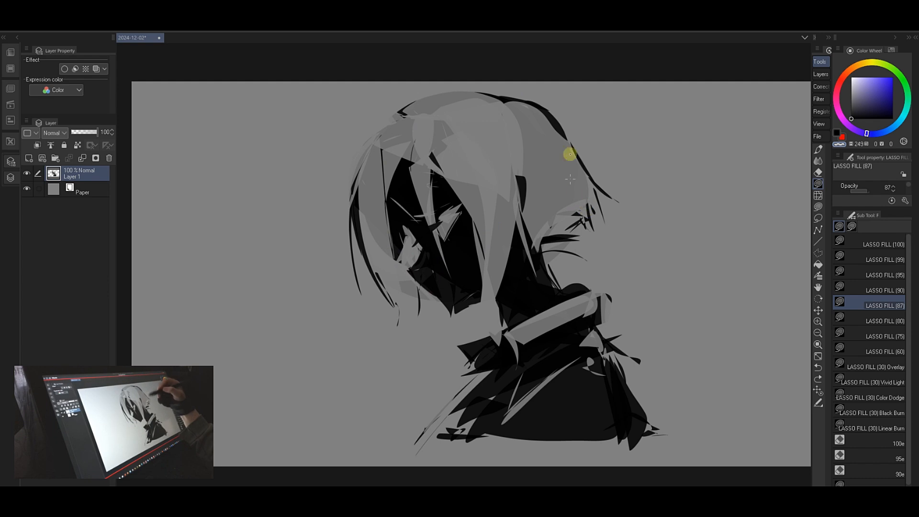
- Sharpen the light nose shape and the mouth edge at the front of the face with transparent and black lasso fills
{"action": "key", "text": "c"}
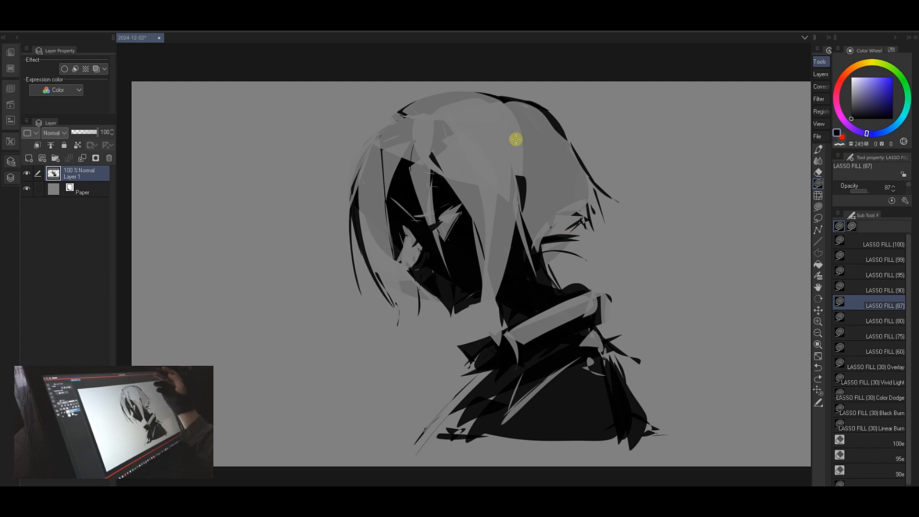
{"action": "key", "text": "h"}
{"action": "key", "text": "h"}
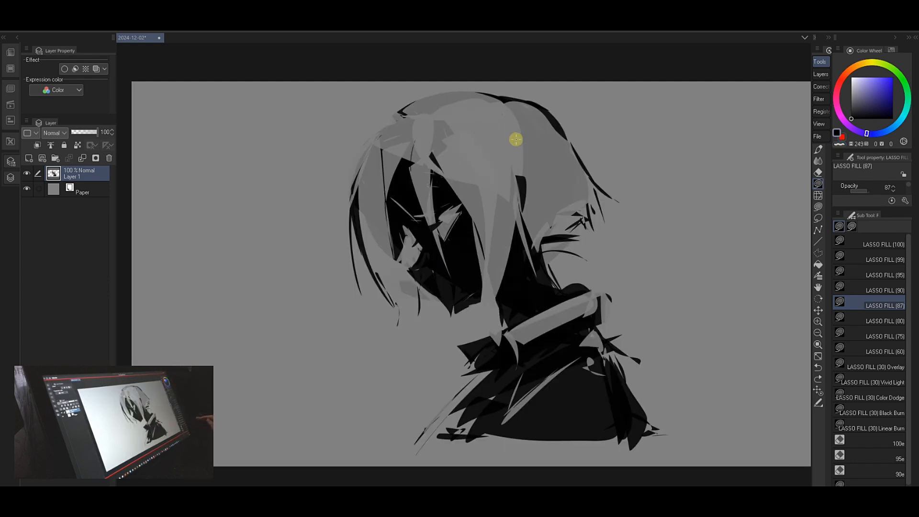
{"action": "key", "text": "c"}
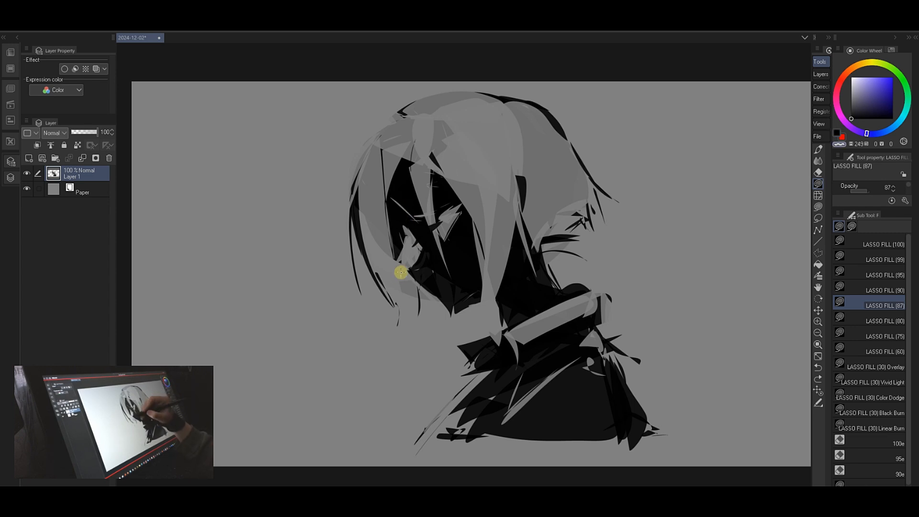
{"action": "mouse_move", "coordinate": [402, 273]}
{"action": "left_mouse_down"}
{"action": "mouse_move", "coordinate": [406, 234]}
{"action": "mouse_move", "coordinate": [406, 270]}
{"action": "mouse_move", "coordinate": [410, 234]}
{"action": "mouse_move", "coordinate": [403, 264]}
{"action": "mouse_move", "coordinate": [414, 240]}
{"action": "mouse_move", "coordinate": [418, 270]}
{"action": "mouse_move", "coordinate": [421, 252]}
{"action": "mouse_move", "coordinate": [404, 274]}
{"action": "mouse_move", "coordinate": [444, 242]}
{"action": "mouse_move", "coordinate": [416, 270]}
{"action": "mouse_move", "coordinate": [435, 236]}
{"action": "left_mouse_up"}
{"action": "key", "text": "c"}
{"action": "key", "text": "ctrl+z"}
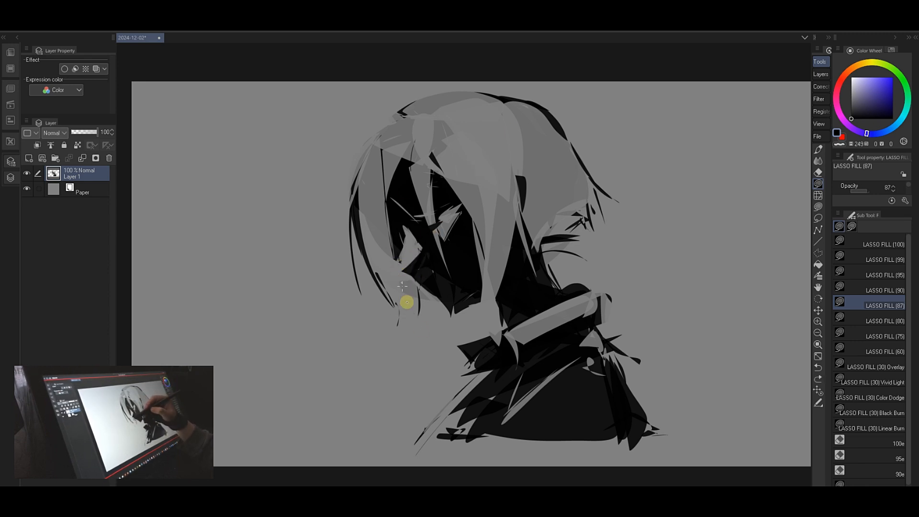
- Lighten the back of the crown with a smooth lasso fill and check the drawing's balance in a mirrored view
{"action": "key", "text": "c"}
{"action": "left_click_drag", "start_coordinate": [577, 180], "coordinate": [586, 185]}
{"action": "left_click_drag", "start_coordinate": [508, 115], "coordinate": [525, 116]}
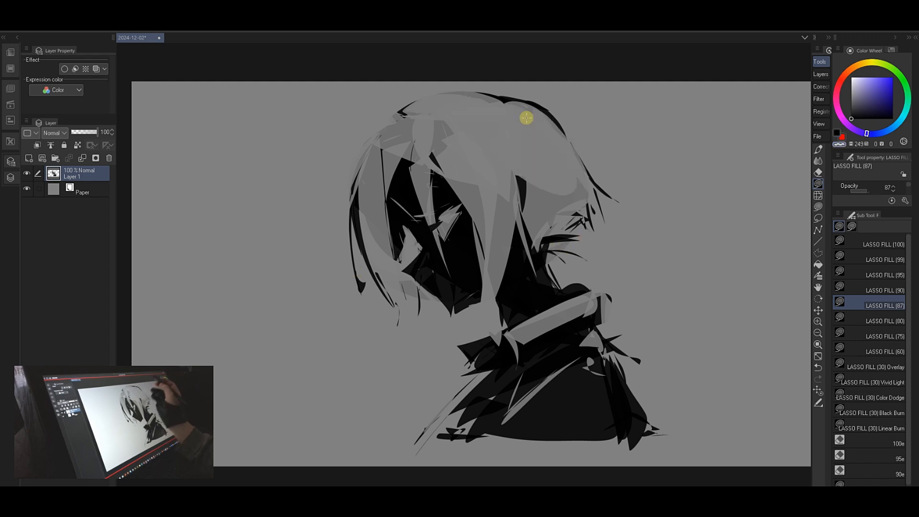
{"action": "key", "text": "ctrl+z"}
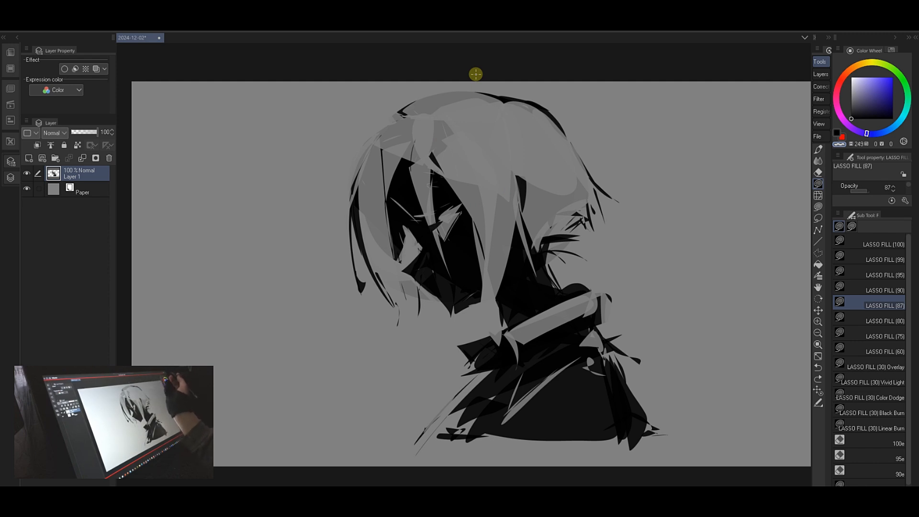
{"action": "key", "text": "h"}
{"action": "key", "text": "h"}
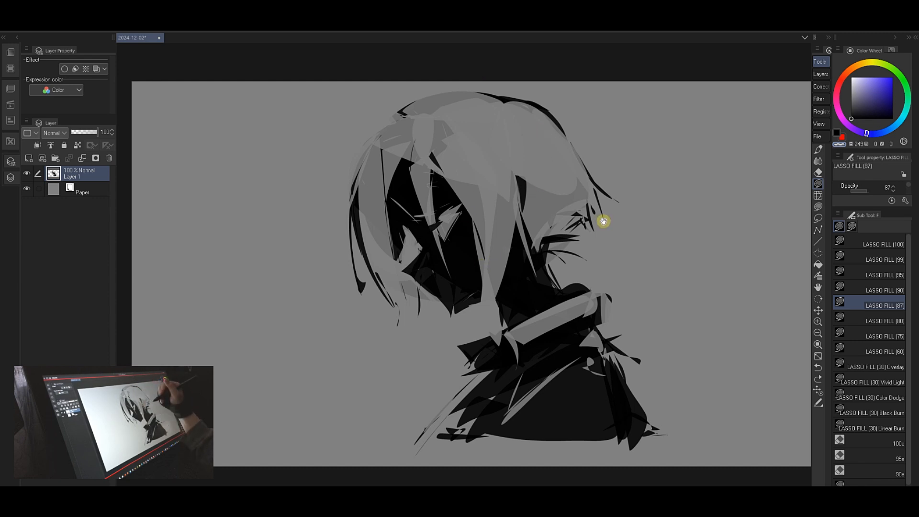
- Define the near eye with small light and black lasso fills that form the iris, and check the face mirrored
{"action": "left_click_drag", "start_coordinate": [603, 221], "coordinate": [522, 233]}
{"action": "mouse_move", "coordinate": [444, 214]}
{"action": "left_mouse_down"}
{"action": "mouse_move", "coordinate": [464, 201]}
{"action": "mouse_move", "coordinate": [526, 212]}
{"action": "left_mouse_up"}
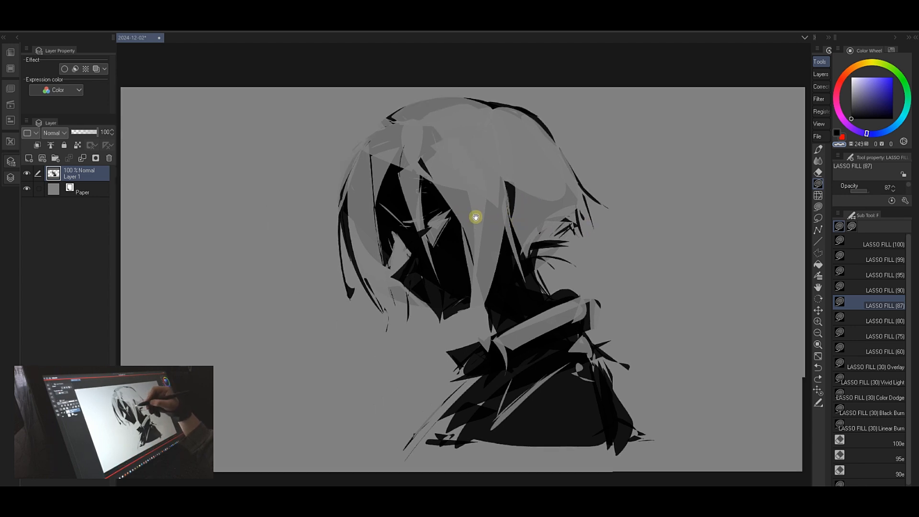
{"action": "left_click_drag", "start_coordinate": [454, 222], "coordinate": [507, 232]}
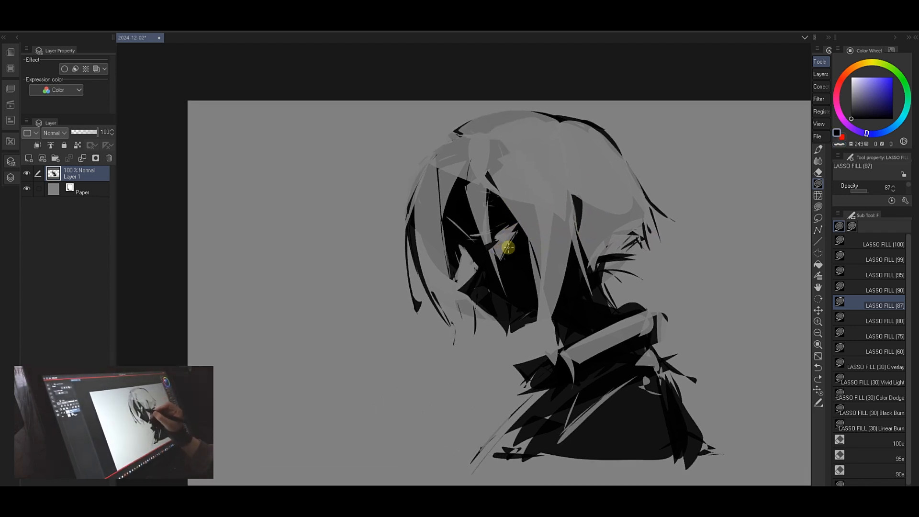
{"action": "key", "text": "c"}
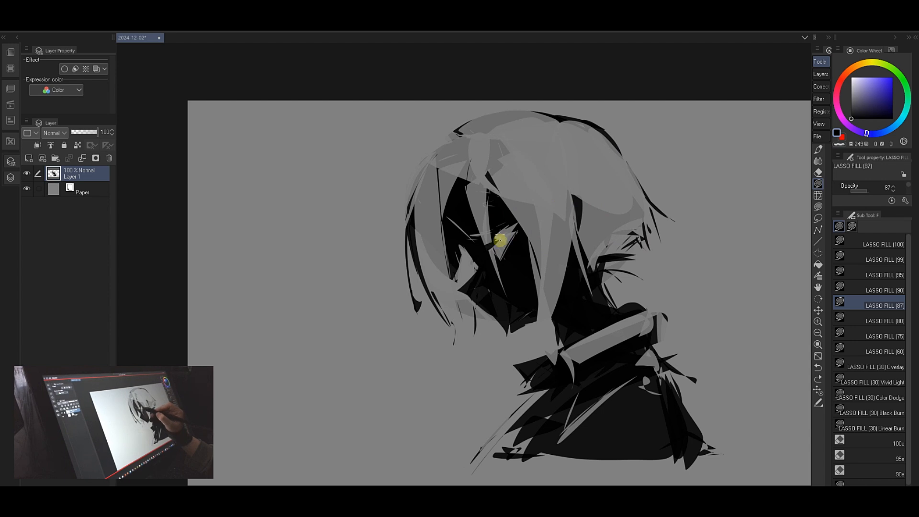
{"action": "key", "text": "c"}
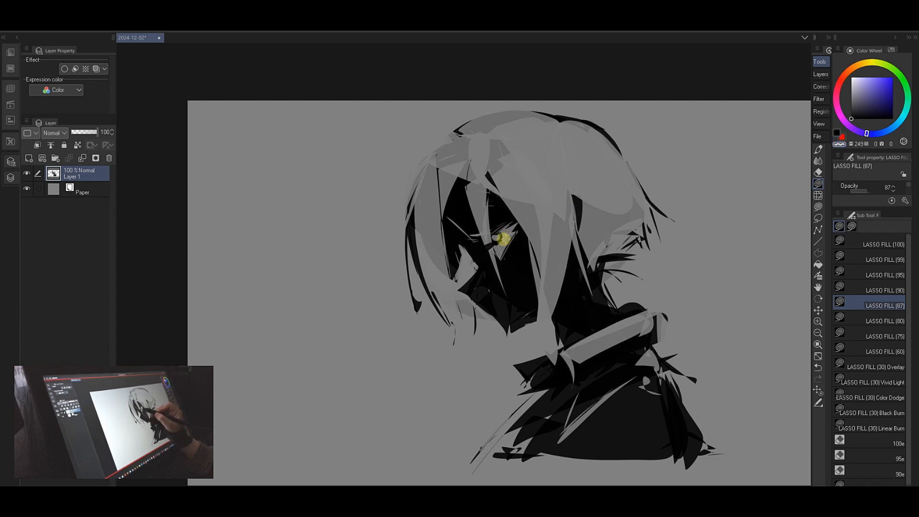
{"action": "key", "text": "c"}
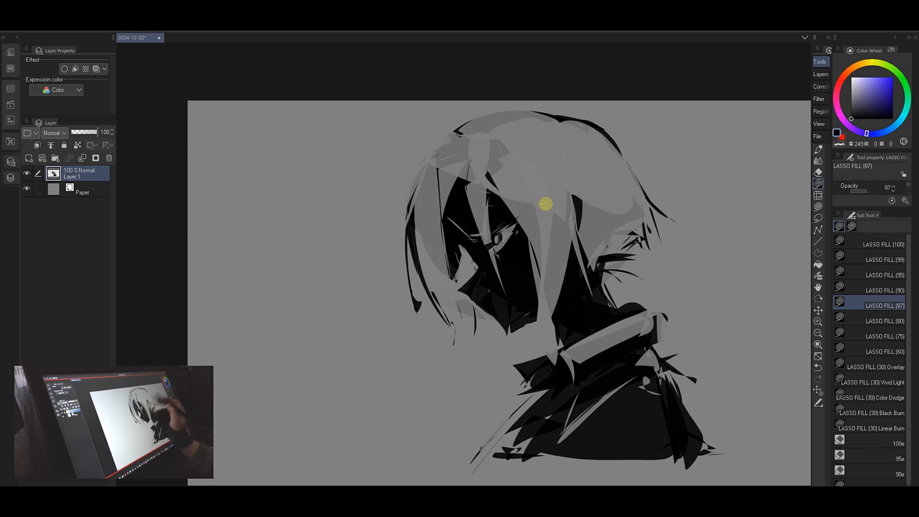
{"action": "key", "text": "h"}
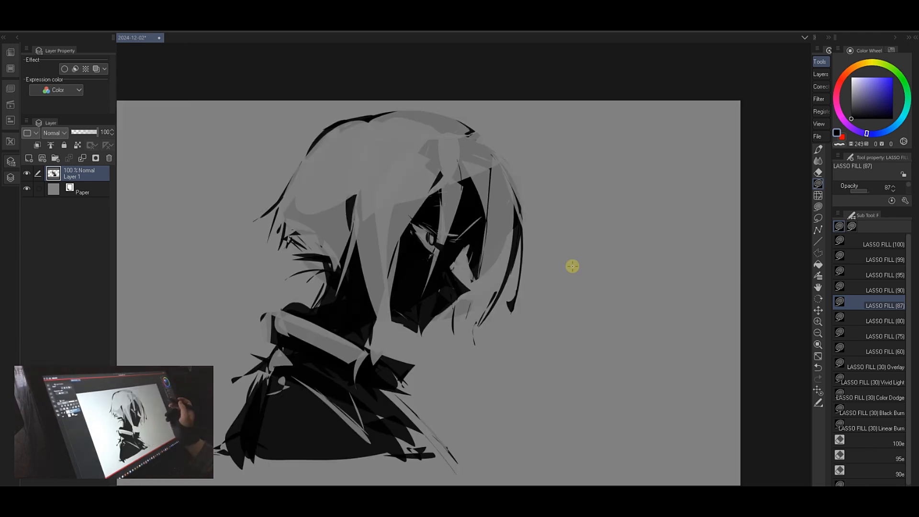
{"action": "key", "text": "h"}
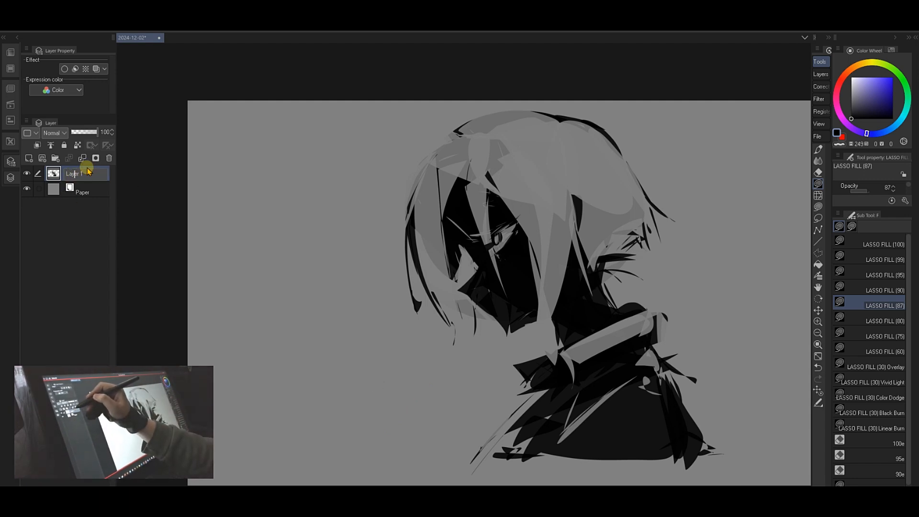
- Rename the drawing layer to LASSO SKETCH and add a new layer clipped to it
{"action": "double_click", "coordinate": [76, 174]}
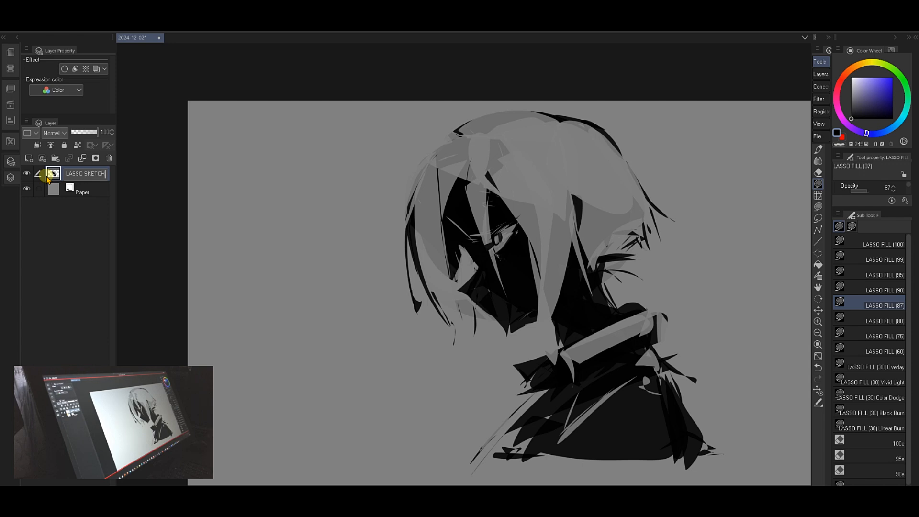
{"action": "key", "text": "Return"}
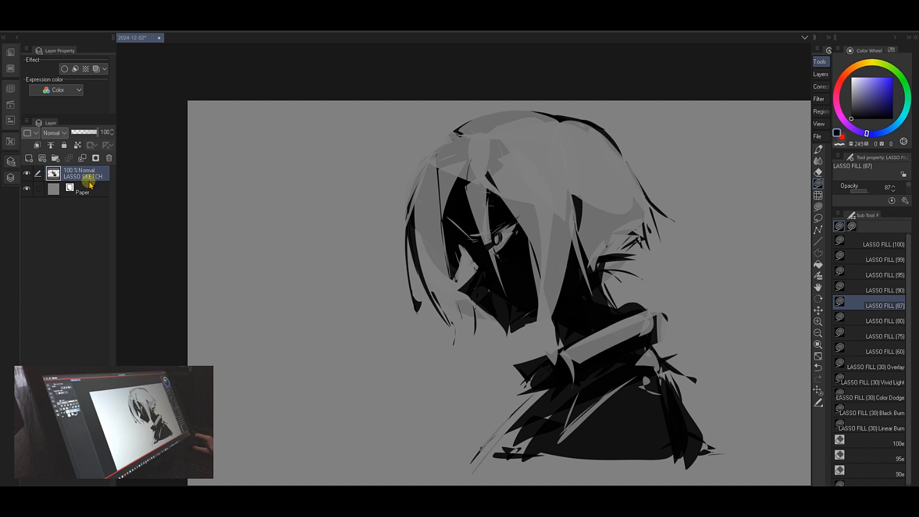
{"action": "key", "text": "ctrl+shift+n"}
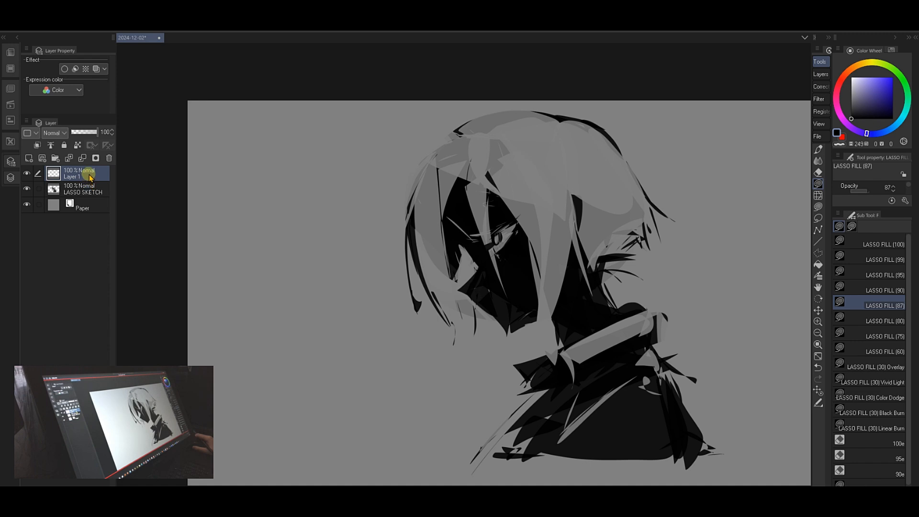
{"action": "key", "text": "ctrl+alt+g"}
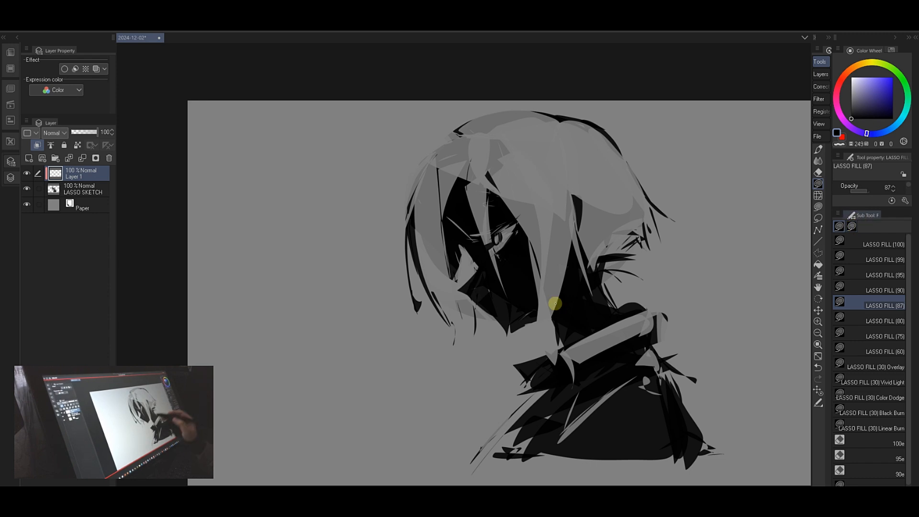
- Switch to the Inking Pen and inspect the sketch's transparent areas by temporarily hiding the Paper layer
{"action": "key", "text": "p"}
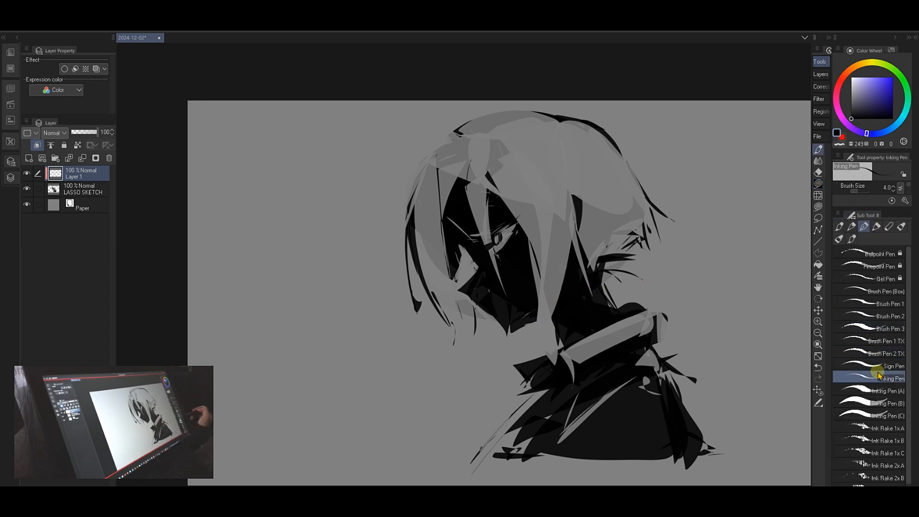
{"action": "left_click", "coordinate": [27, 204]}
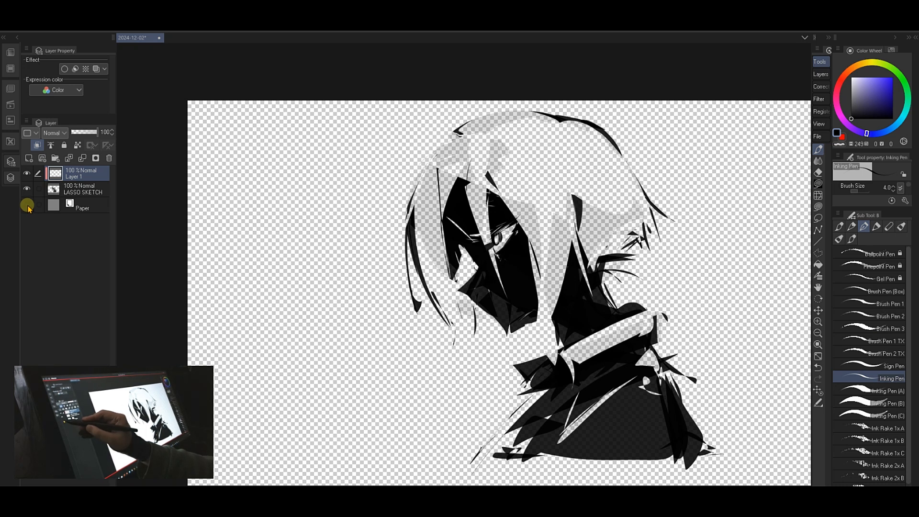
{"action": "left_click", "coordinate": [27, 204]}
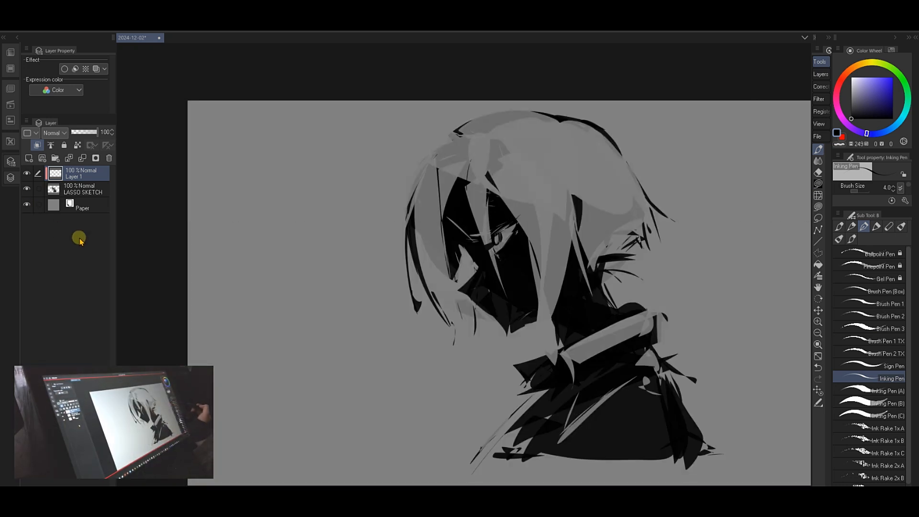
- Add a new layer directly above the Paper layer and fill it with white
{"action": "left_click", "coordinate": [91, 206]}
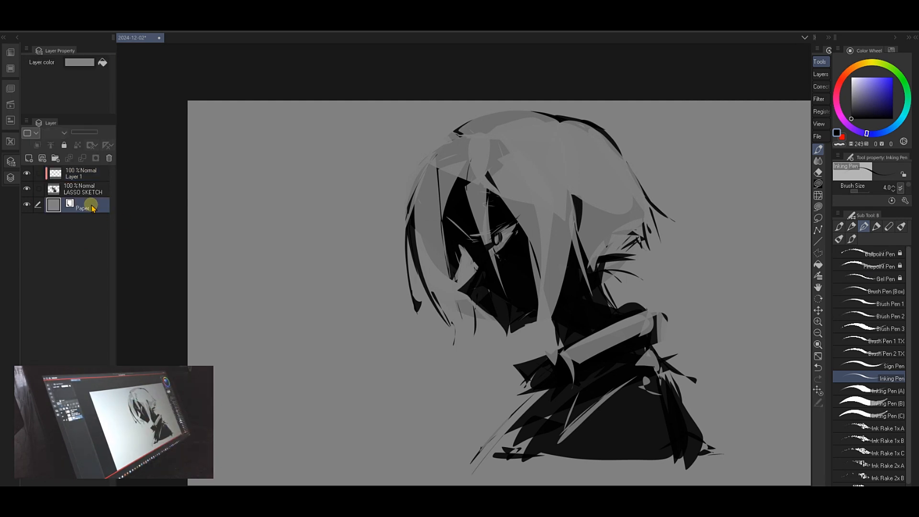
{"action": "key", "text": "ctrl+shift+n"}
{"action": "key", "text": "g"}
{"action": "key", "text": "x"}
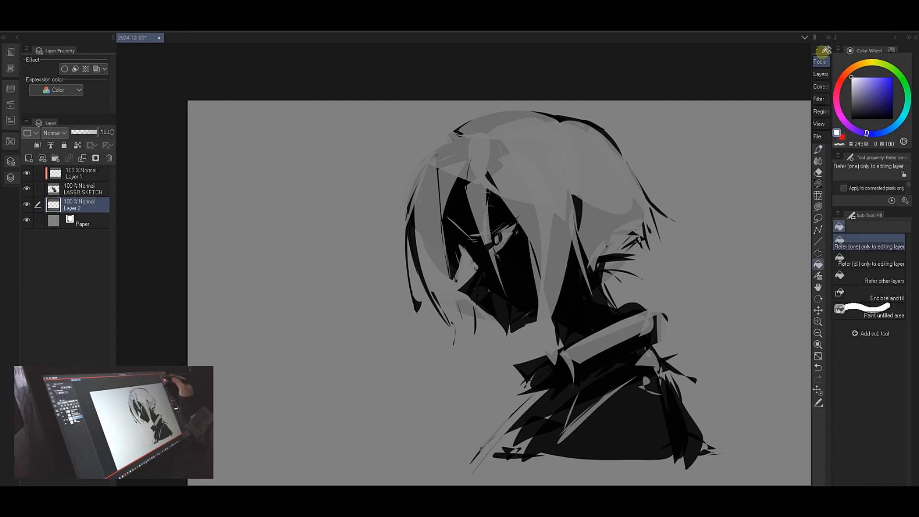
{"action": "left_click", "coordinate": [667, 362]}
{"action": "left_click_drag", "start_coordinate": [667, 363], "coordinate": [625, 349]}
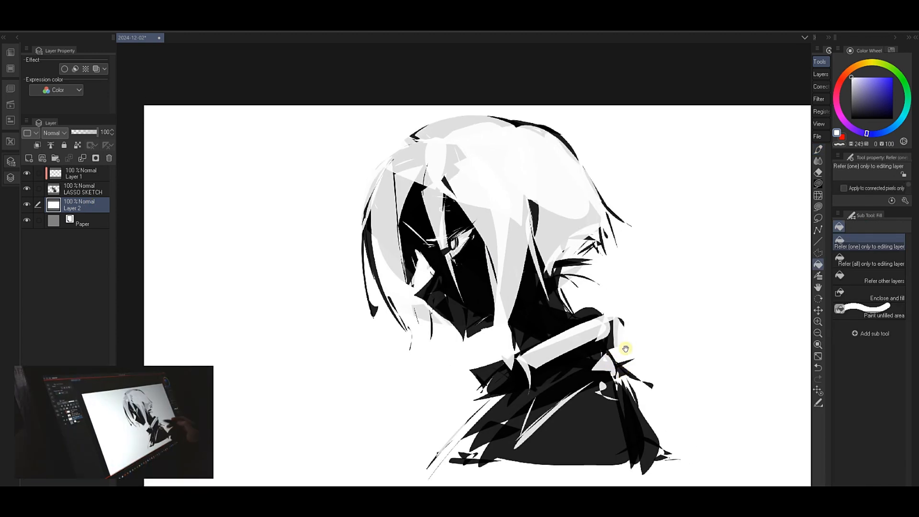
{"action": "left_click_drag", "start_coordinate": [406, 339], "coordinate": [441, 335]}
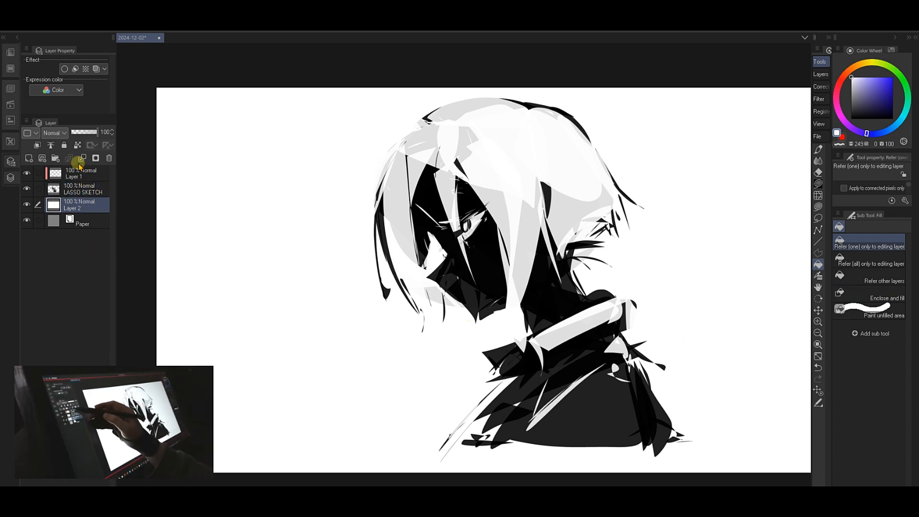
- Lock Layer 2 and the LASSO SKETCH layer, check the sketch by briefly hiding it, and make the clipped Layer 1 active
{"action": "left_click", "coordinate": [64, 145]}
{"action": "left_click", "coordinate": [90, 184]}
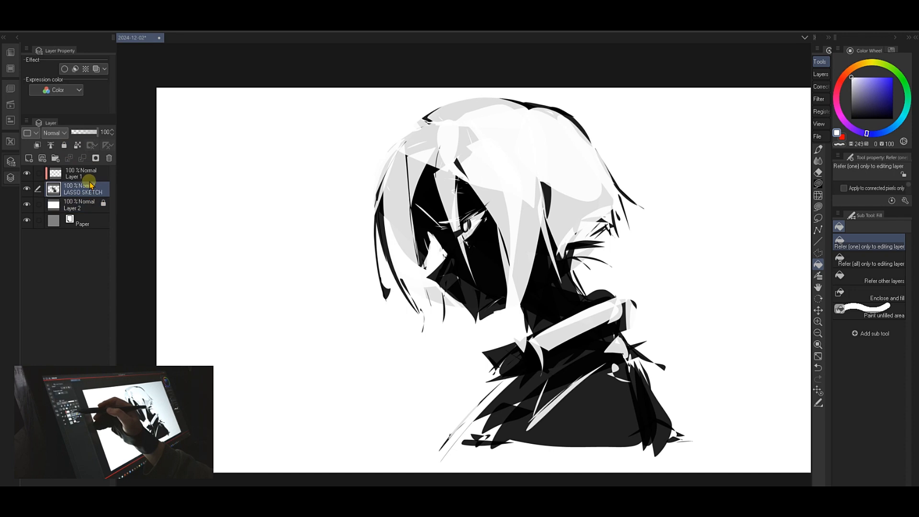
{"action": "left_click", "coordinate": [98, 171]}
{"action": "left_click", "coordinate": [82, 190]}
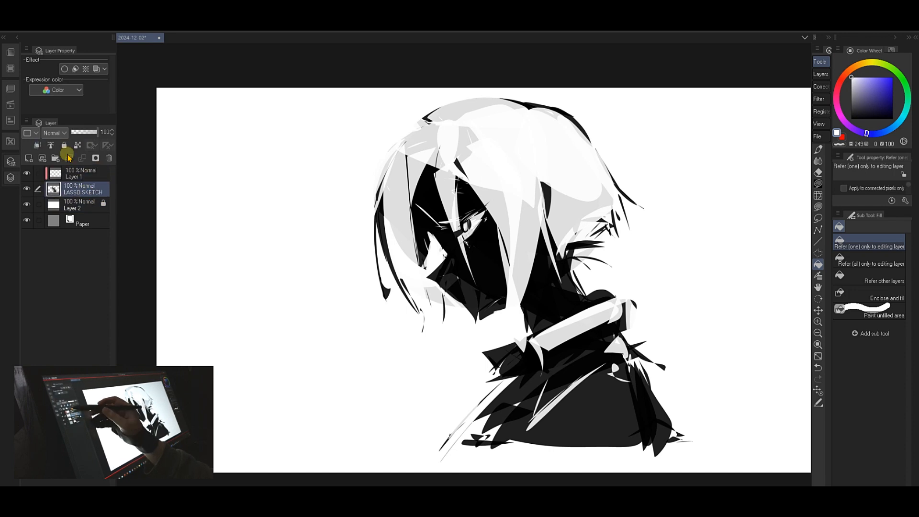
{"action": "left_click", "coordinate": [64, 145]}
{"action": "left_click", "coordinate": [27, 189]}
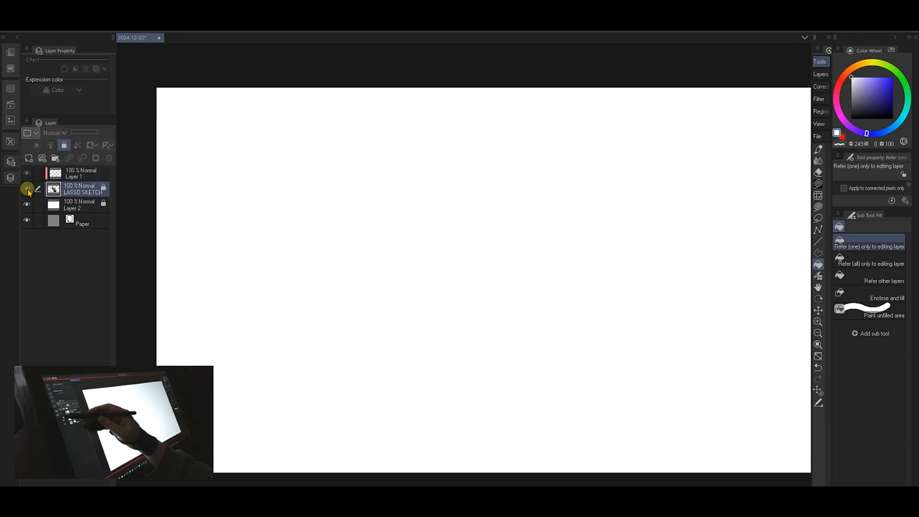
{"action": "left_click", "coordinate": [27, 189]}
{"action": "left_click", "coordinate": [83, 174]}
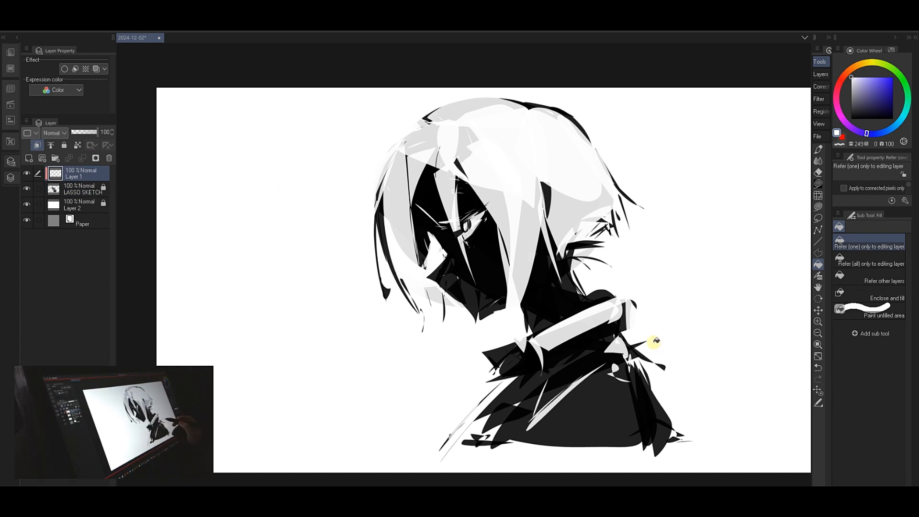
- Choose the Flat Brush 1 (A) from the marker brushes and enlarge it to size 60
{"action": "key", "text": "p"}
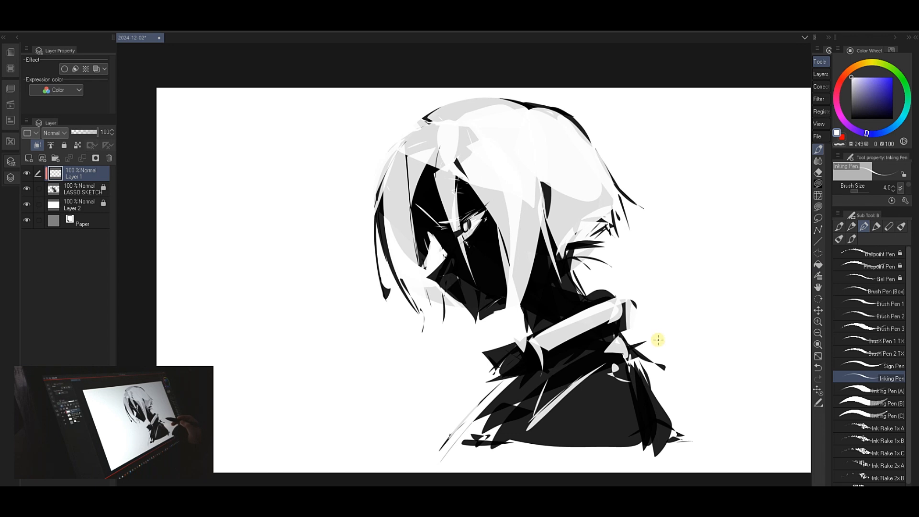
{"action": "left_click", "coordinate": [877, 228]}
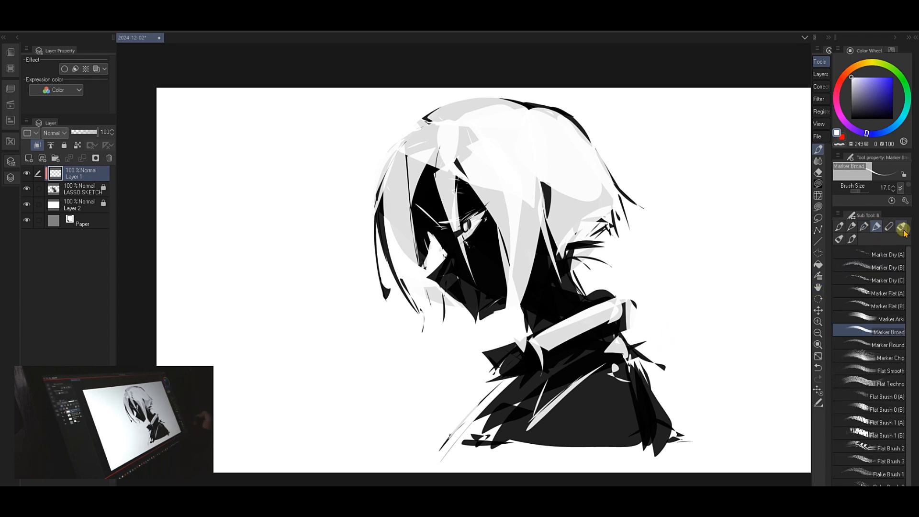
{"action": "left_click", "coordinate": [891, 422]}
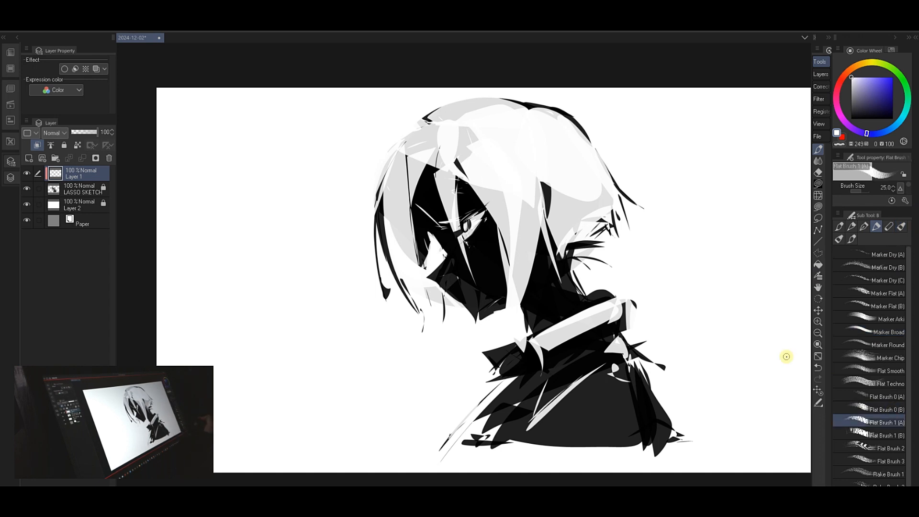
{"action": "key", "text": "bracketright"}
{"action": "key", "text": "bracketright"}
{"action": "key", "text": "bracketright"}
{"action": "key", "text": "bracketright"}
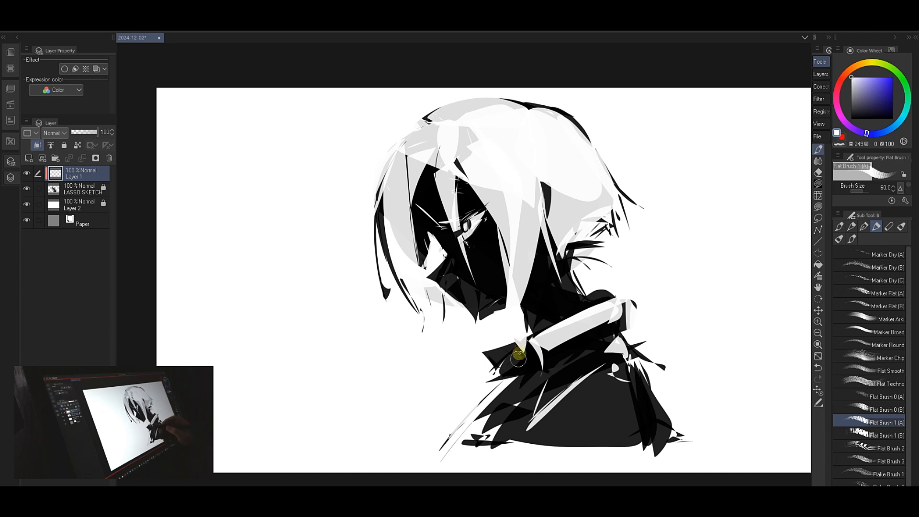
- Enlarge the brush to 120, try a muted reddish-grey stroke (H 350, S 16, V 49) over the neck, and undo it
{"action": "left_click", "coordinate": [857, 90]}
{"action": "left_click", "coordinate": [839, 86]}
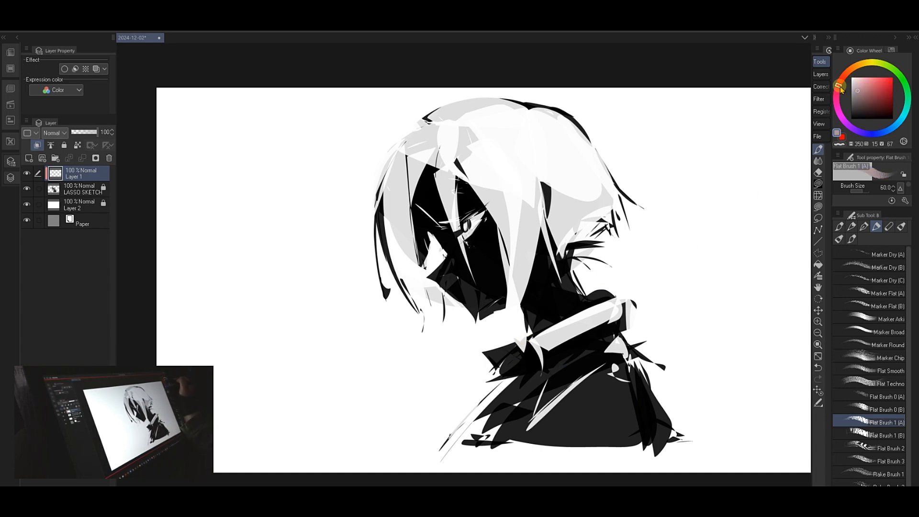
{"action": "left_click", "coordinate": [862, 96]}
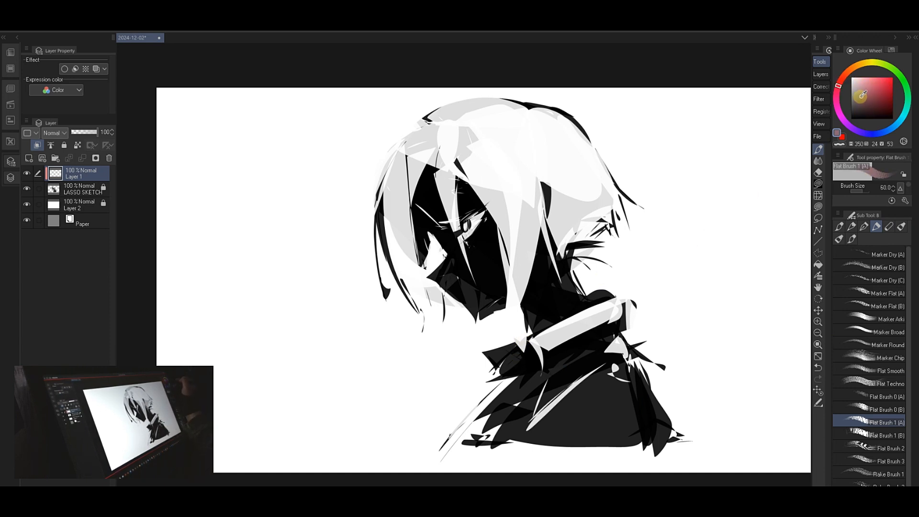
{"action": "left_click_drag", "start_coordinate": [857, 98], "coordinate": [857, 98]}
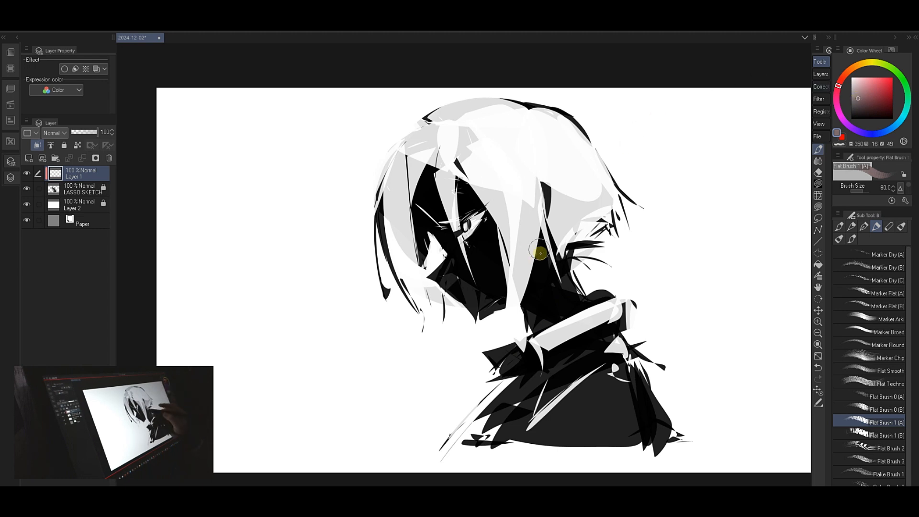
{"action": "key", "text": "bracketright"}
{"action": "key", "text": "bracketright"}
{"action": "key", "text": "bracketright"}
{"action": "key", "text": "bracketright"}
{"action": "mouse_move", "coordinate": [574, 261]}
{"action": "left_mouse_down"}
{"action": "mouse_move", "coordinate": [486, 351]}
{"action": "mouse_move", "coordinate": [616, 256]}
{"action": "mouse_move", "coordinate": [702, 232]}
{"action": "mouse_move", "coordinate": [523, 313]}
{"action": "left_mouse_up"}
{"action": "key", "text": "ctrl+z"}
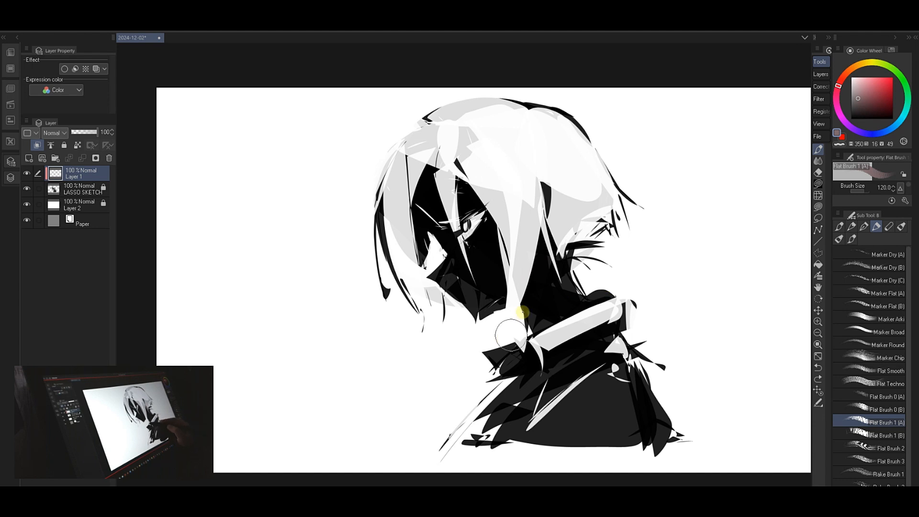
- Paint over the black face and neck areas with a darker reddish grey (H 358, S 13, V 36)
{"action": "left_click", "coordinate": [856, 104]}
{"action": "mouse_move", "coordinate": [577, 268]}
{"action": "left_mouse_down"}
{"action": "mouse_move", "coordinate": [532, 292]}
{"action": "mouse_move", "coordinate": [492, 375]}
{"action": "mouse_move", "coordinate": [461, 174]}
{"action": "mouse_move", "coordinate": [538, 232]}
{"action": "left_mouse_up"}
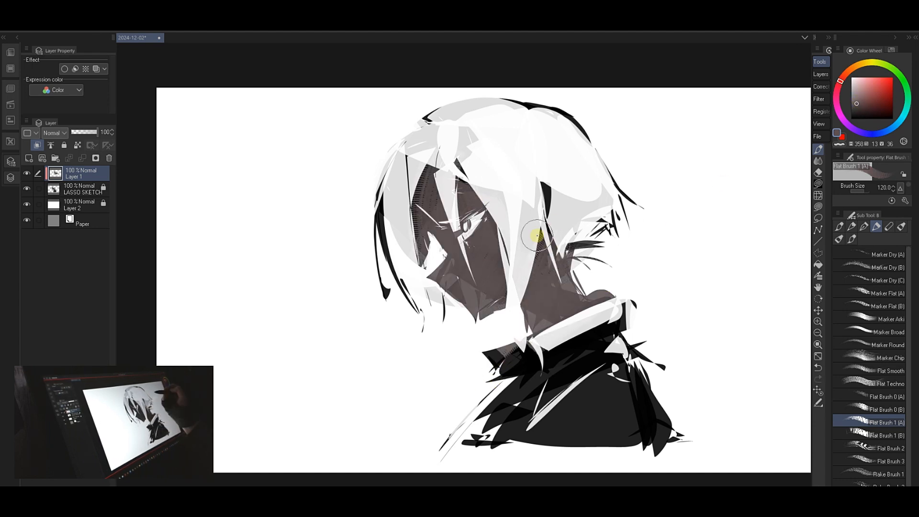
{"action": "key", "text": "e"}
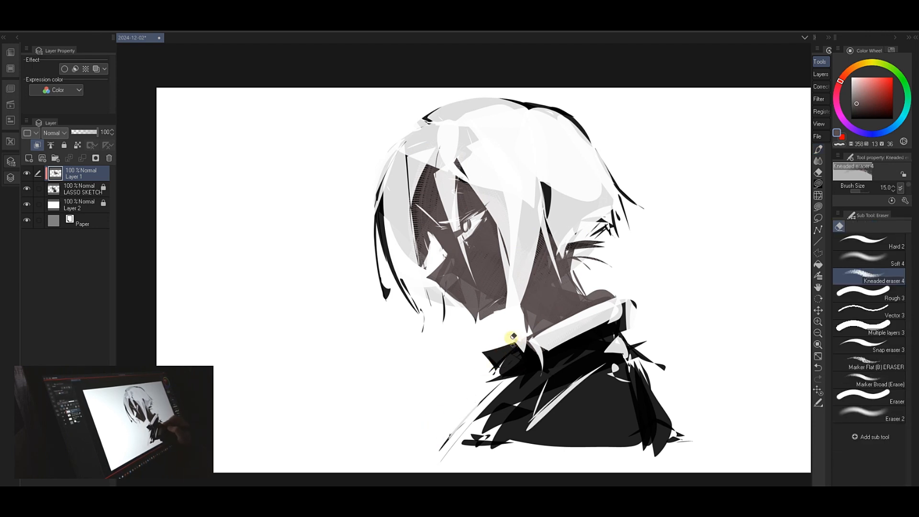
{"action": "key", "text": "b"}
{"action": "key", "text": "e"}
{"action": "key", "text": "b"}
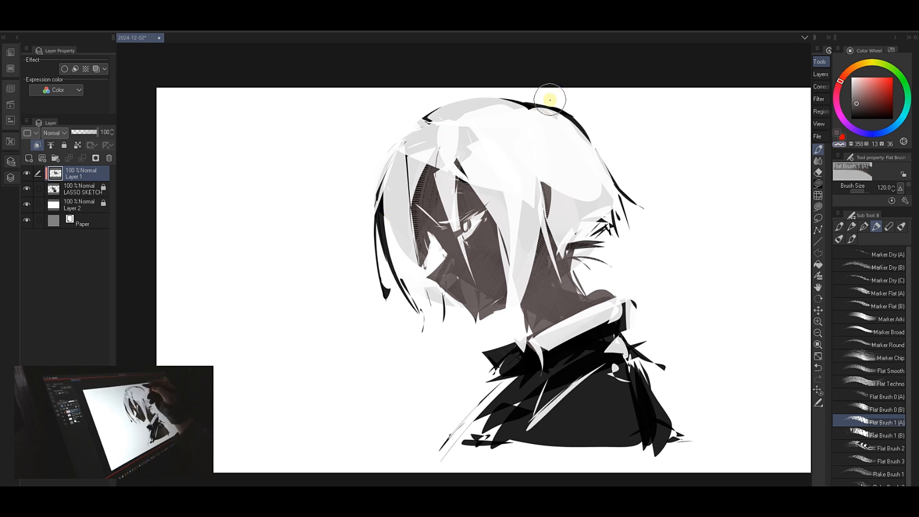
- Cover the black hair outlines with greys sampled from the hair (V 87 and V 69), undoing the last stroke over the fringe
{"action": "left_click", "coordinate": [485, 103], "text": "alt"}
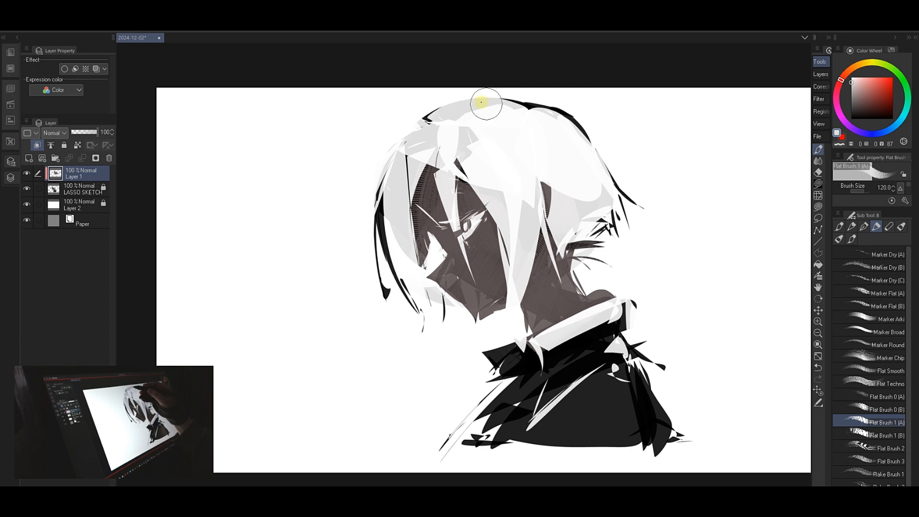
{"action": "left_click_drag", "start_coordinate": [384, 203], "coordinate": [389, 290]}
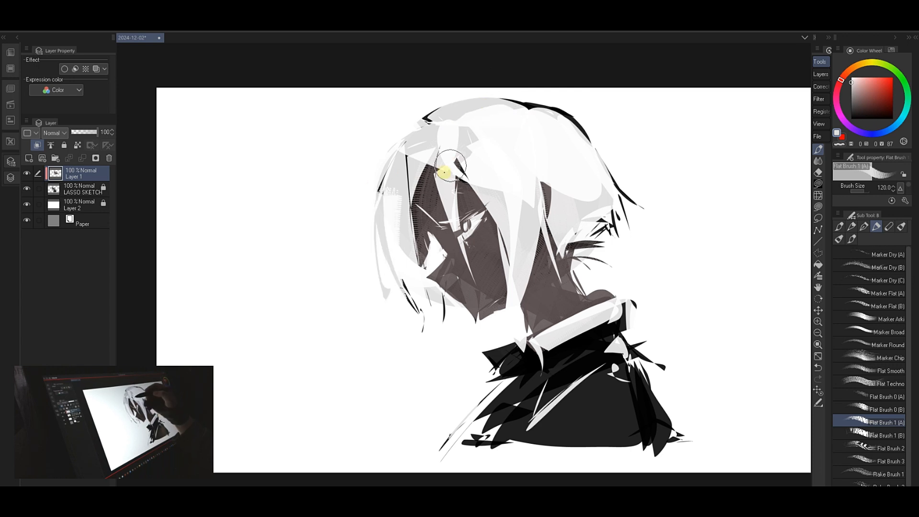
{"action": "left_click", "coordinate": [395, 178], "text": "alt"}
{"action": "mouse_move", "coordinate": [505, 90]}
{"action": "left_mouse_down"}
{"action": "mouse_move", "coordinate": [591, 103]}
{"action": "mouse_move", "coordinate": [628, 232]}
{"action": "left_mouse_up"}
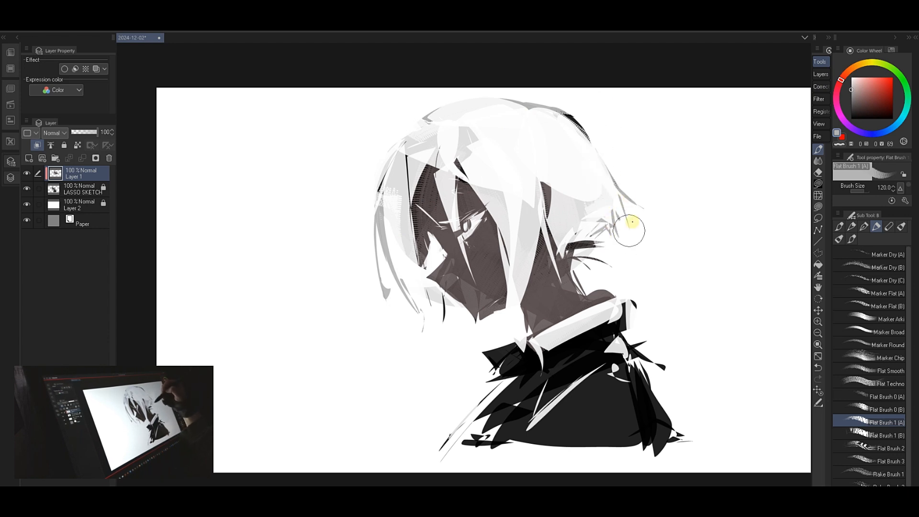
{"action": "mouse_move", "coordinate": [392, 172]}
{"action": "left_mouse_down"}
{"action": "mouse_move", "coordinate": [386, 180]}
{"action": "mouse_move", "coordinate": [404, 200]}
{"action": "left_mouse_up"}
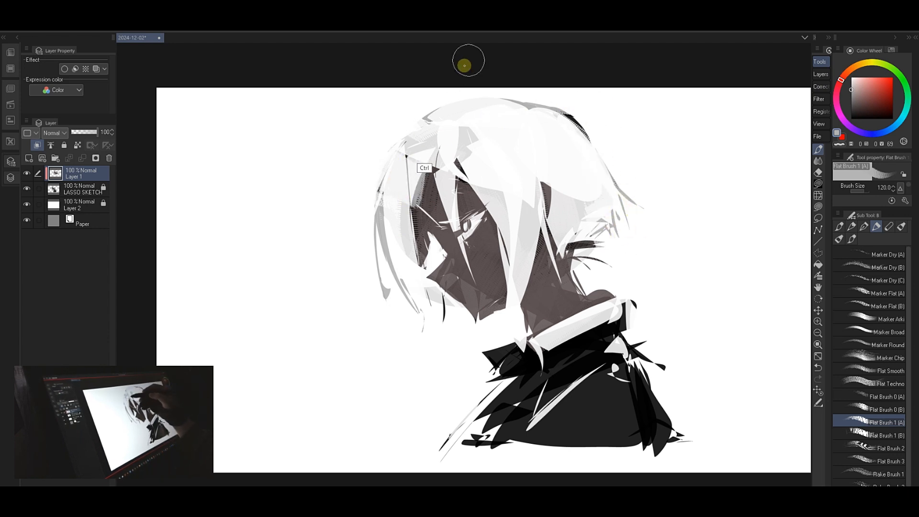
{"action": "key", "text": "ctrl+z"}
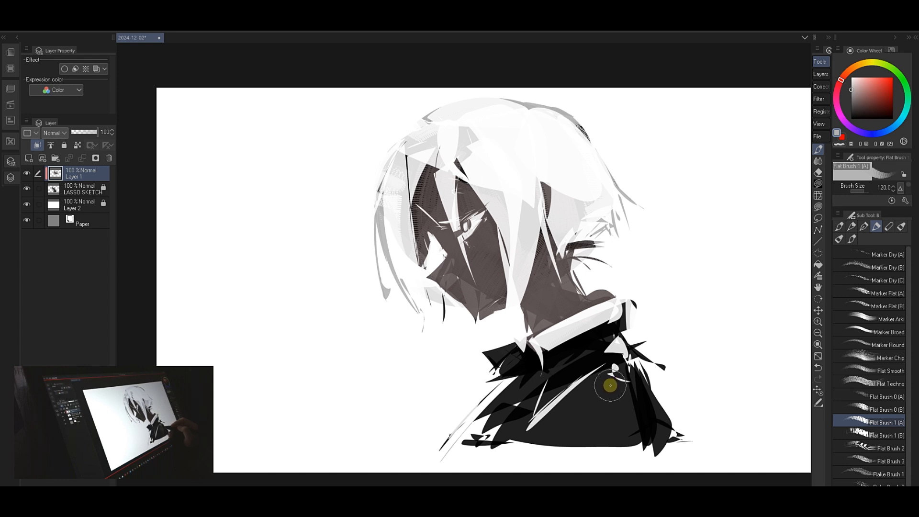
- Paint the black clothing, collar edges and nape strands with a mid grey (V 67), and check the drawing mirrored
{"action": "left_click", "coordinate": [853, 84]}
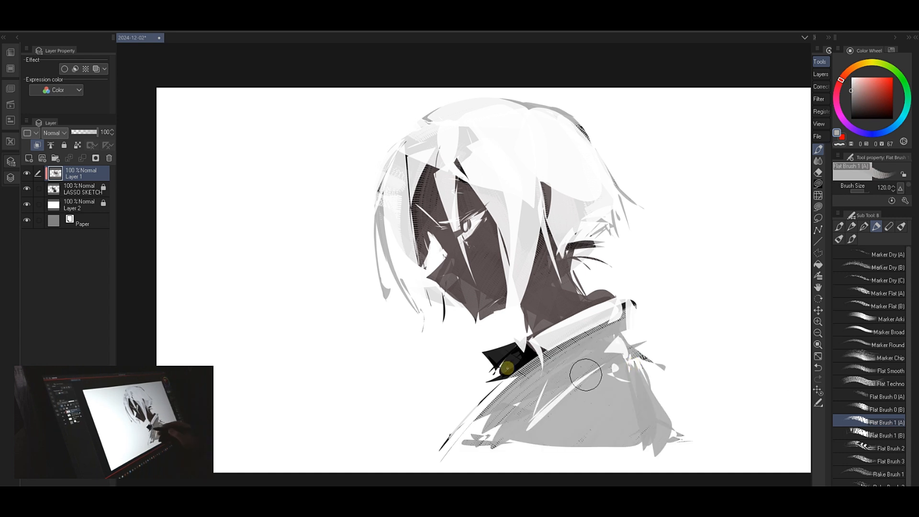
{"action": "mouse_move", "coordinate": [508, 368]}
{"action": "left_mouse_down"}
{"action": "mouse_move", "coordinate": [492, 386]}
{"action": "mouse_move", "coordinate": [569, 337]}
{"action": "left_mouse_up"}
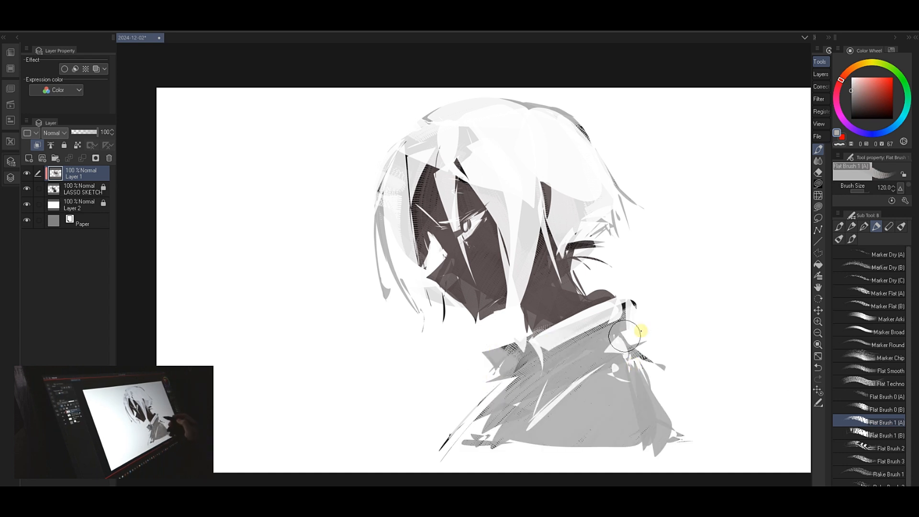
{"action": "left_click_drag", "start_coordinate": [640, 330], "coordinate": [634, 306]}
{"action": "left_click_drag", "start_coordinate": [596, 244], "coordinate": [570, 249]}
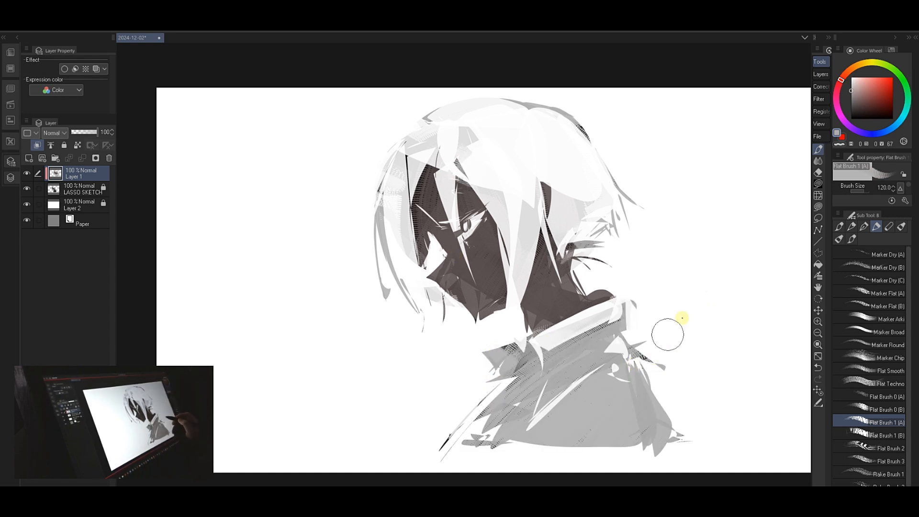
{"action": "key", "text": "h"}
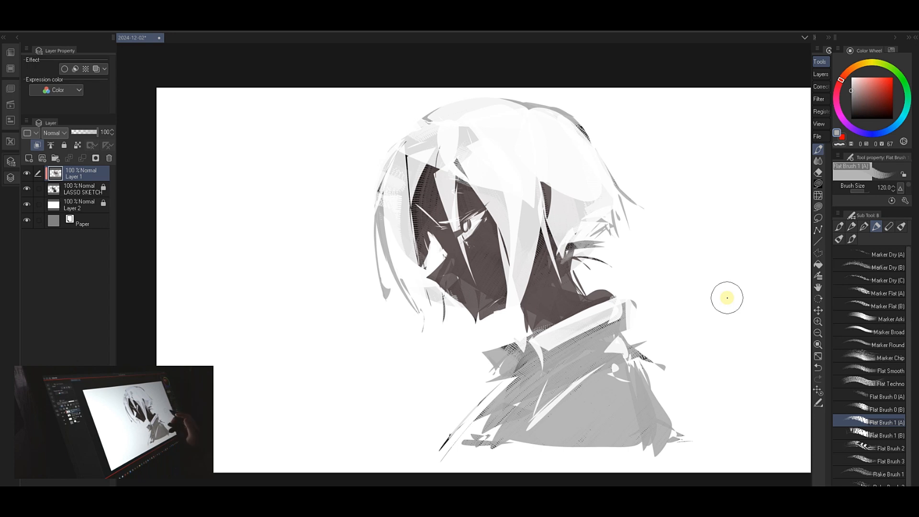
{"action": "key", "text": "h"}
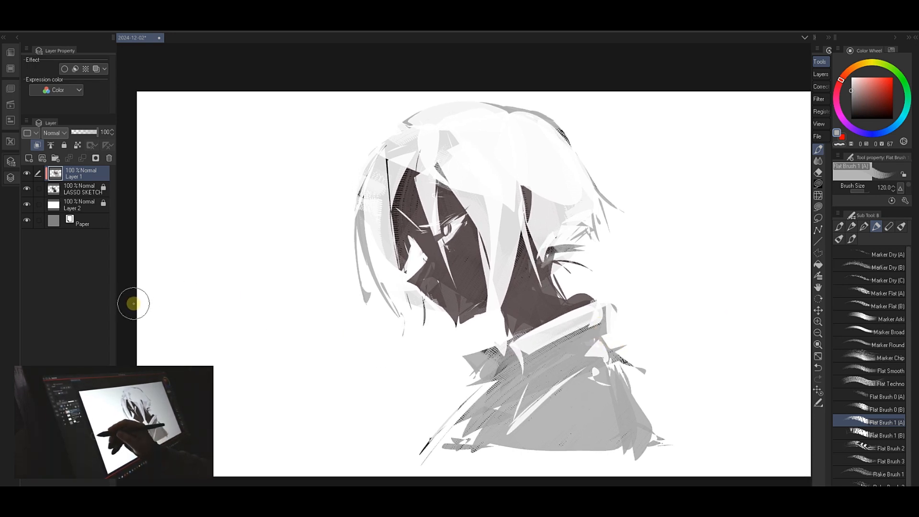
- Rename the painted Layer 1 to COLOR and add a new clipped layer above it
{"action": "double_click", "coordinate": [80, 179]}
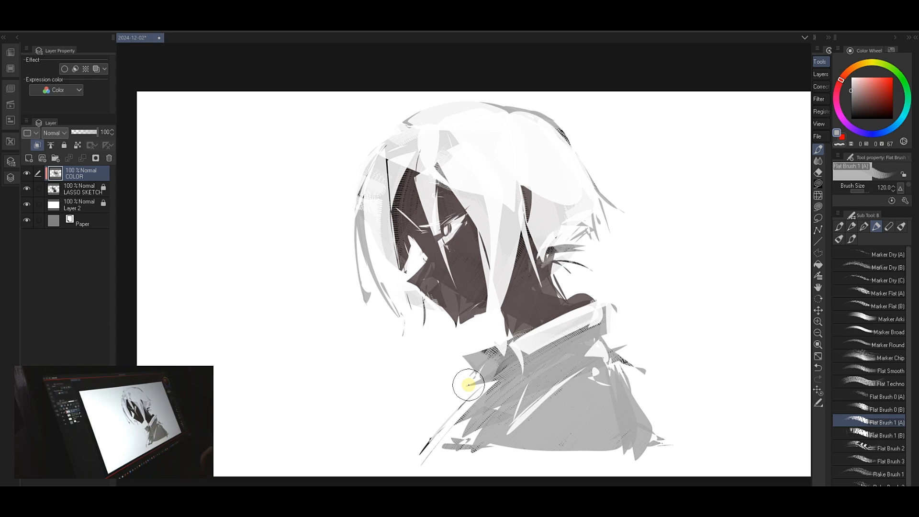
{"action": "key", "text": "ctrl+shift+n"}
{"action": "key", "text": "ctrl+alt+g"}
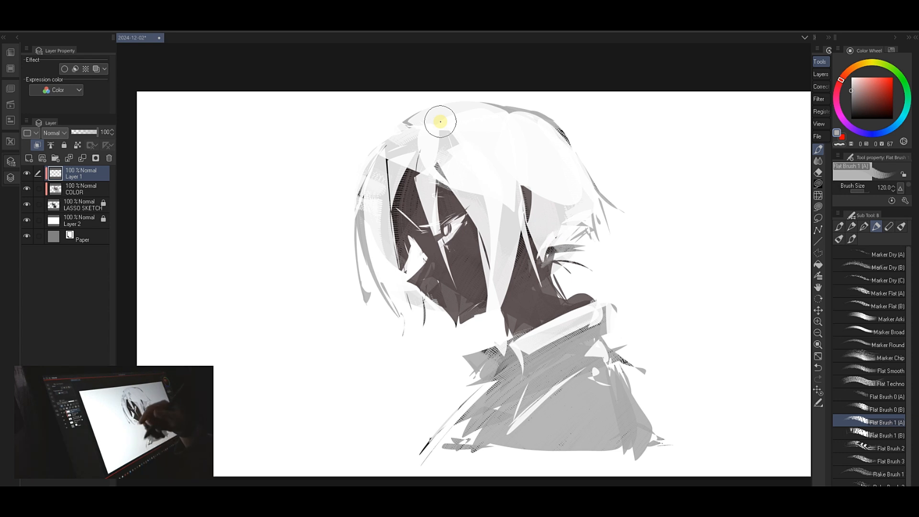
- Paint dark blue trim (H 221, S 17, V 34) along the jacket's front edge and under the collar with the brush at size 40
{"action": "key", "text": "bracketleft"}
{"action": "key", "text": "bracketleft"}
{"action": "key", "text": "bracketleft"}
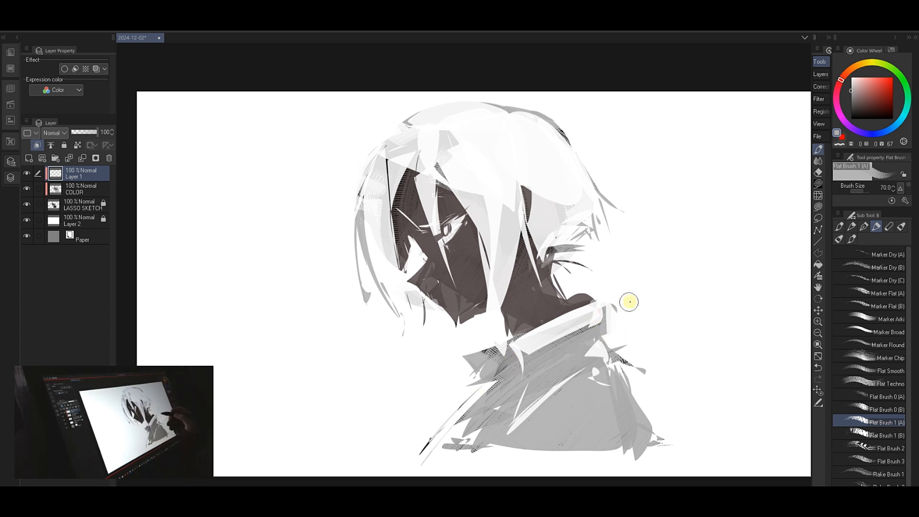
{"action": "left_click", "coordinate": [883, 132]}
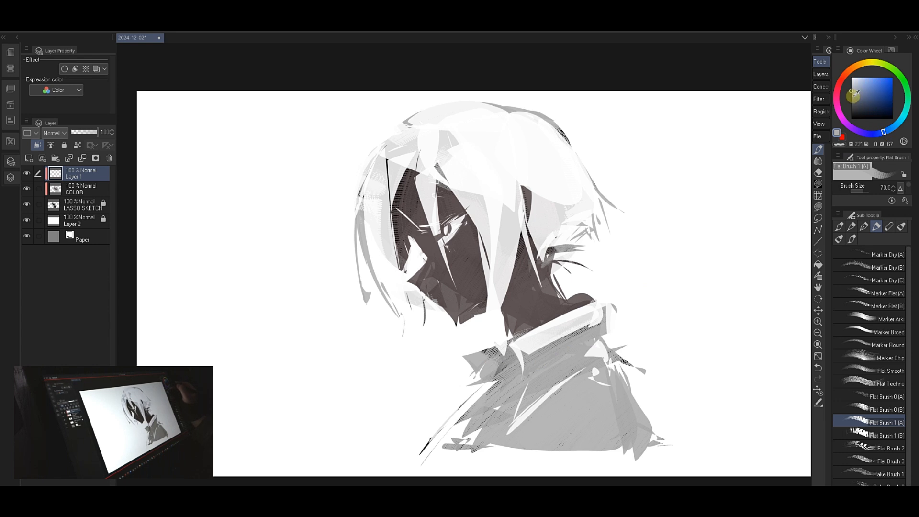
{"action": "left_click_drag", "start_coordinate": [856, 94], "coordinate": [861, 102]}
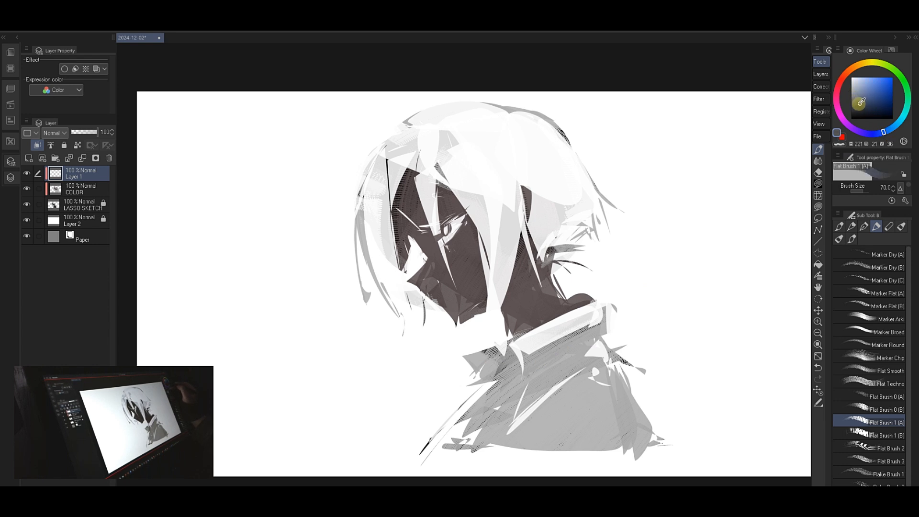
{"action": "key", "text": "bracketleft"}
{"action": "key", "text": "bracketleft"}
{"action": "key", "text": "bracketleft"}
{"action": "left_click_drag", "start_coordinate": [526, 366], "coordinate": [421, 453]}
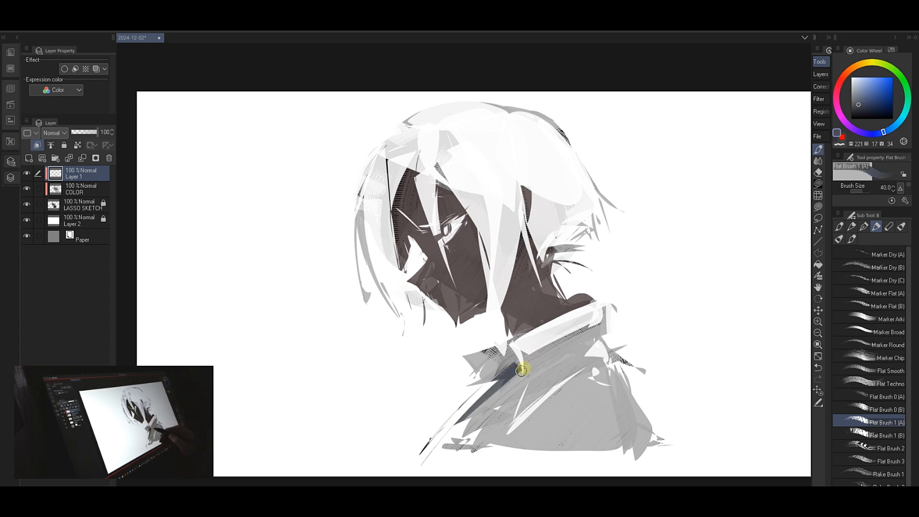
{"action": "left_click_drag", "start_coordinate": [529, 360], "coordinate": [604, 324]}
- Extend the dark blue front trim with short strokes below the collar, using the brush at size 25
{"action": "key", "text": "bracketleft"}
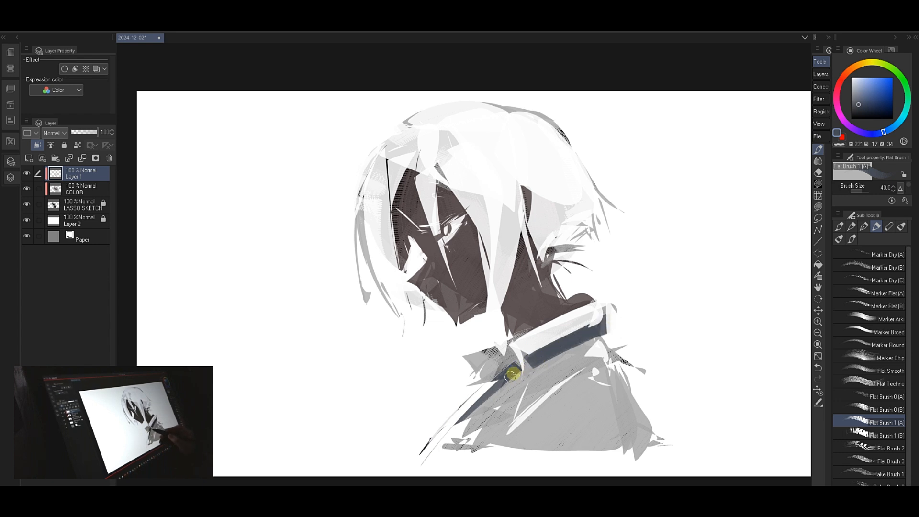
{"action": "left_click_drag", "start_coordinate": [510, 379], "coordinate": [484, 412]}
{"action": "left_click_drag", "start_coordinate": [509, 379], "coordinate": [514, 378]}
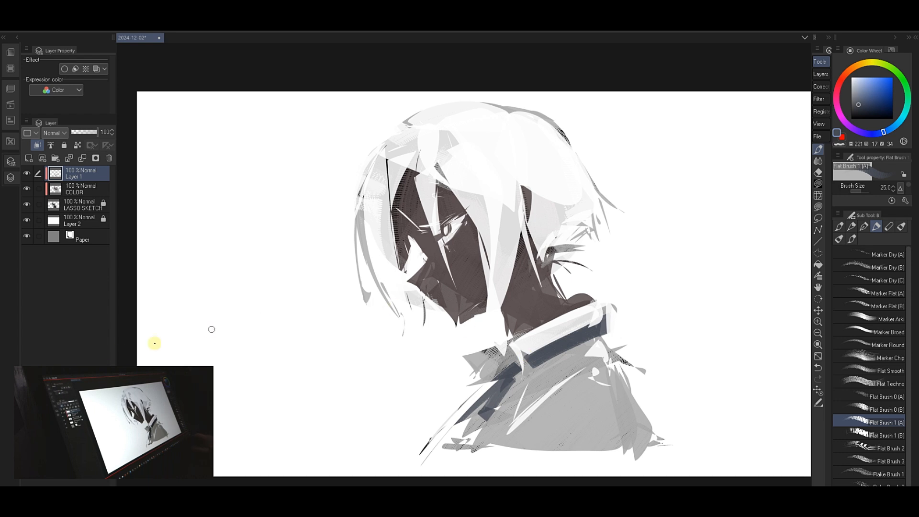
- Rename the COLOR layer and the new clipped layer above it to FLAT
{"action": "double_click", "coordinate": [76, 194]}
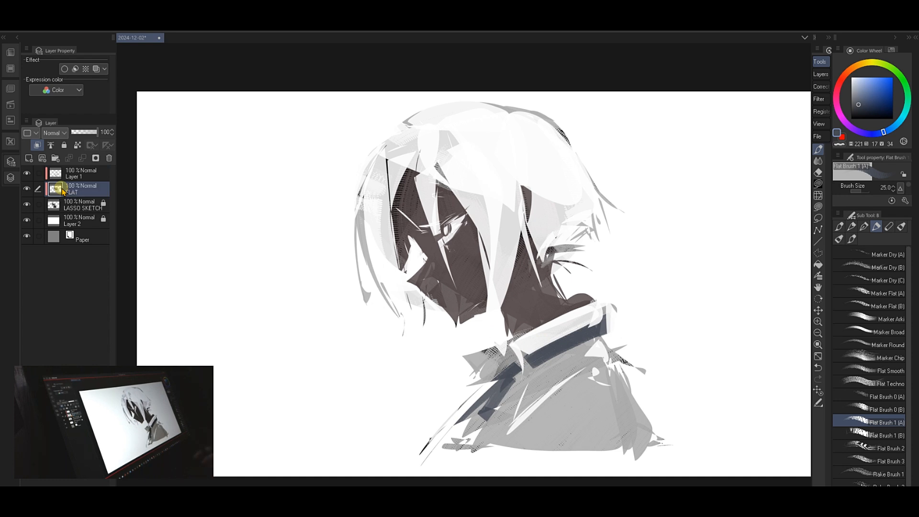
{"action": "double_click", "coordinate": [74, 176]}
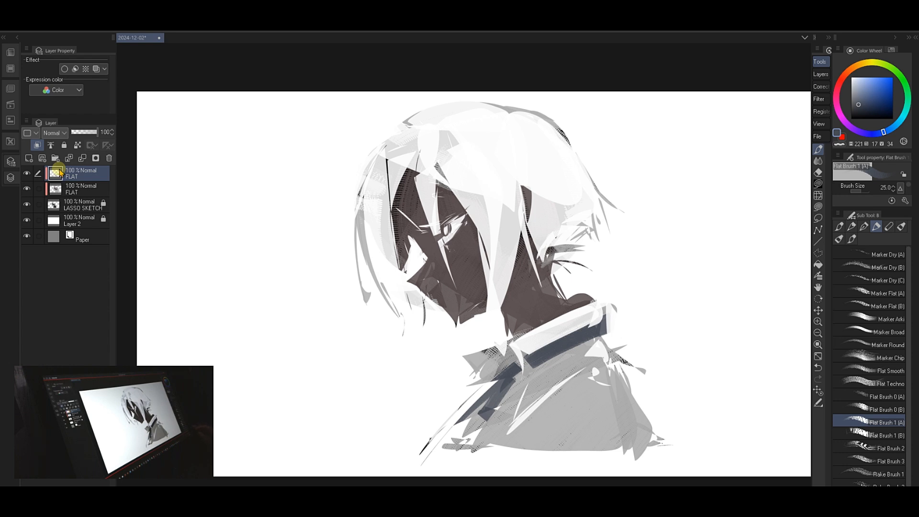
- Add a clipped layer named SHADOW above the FLAT layers and choose the Flat Brush 0 (B)
{"action": "key", "text": "ctrl+shift+n"}
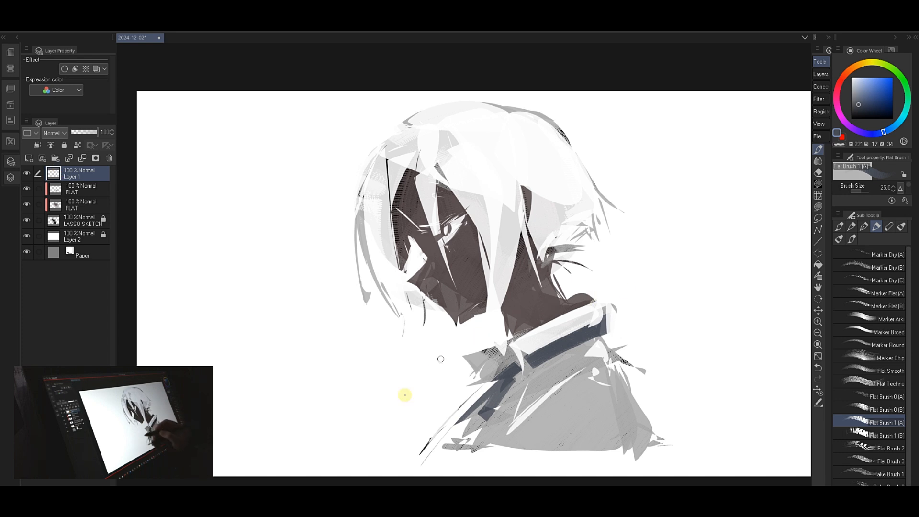
{"action": "left_click", "coordinate": [888, 407]}
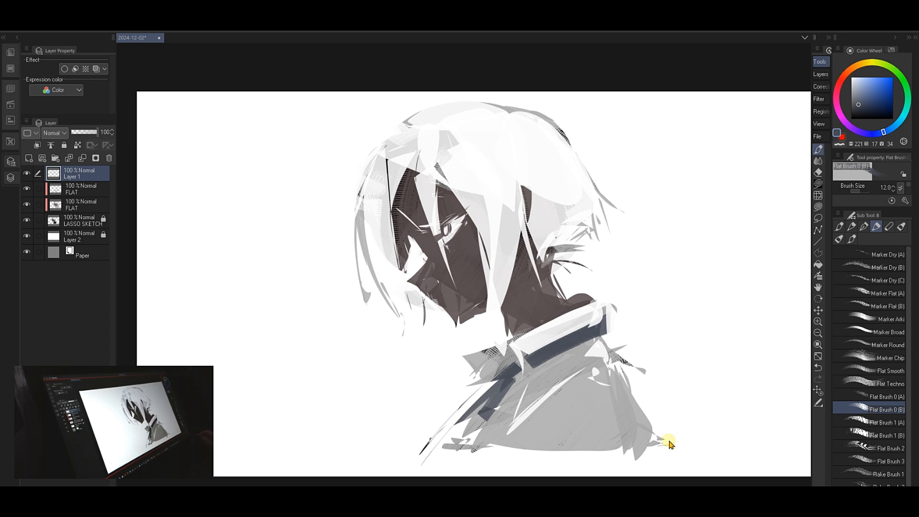
{"action": "key", "text": "ctrl+alt+g"}
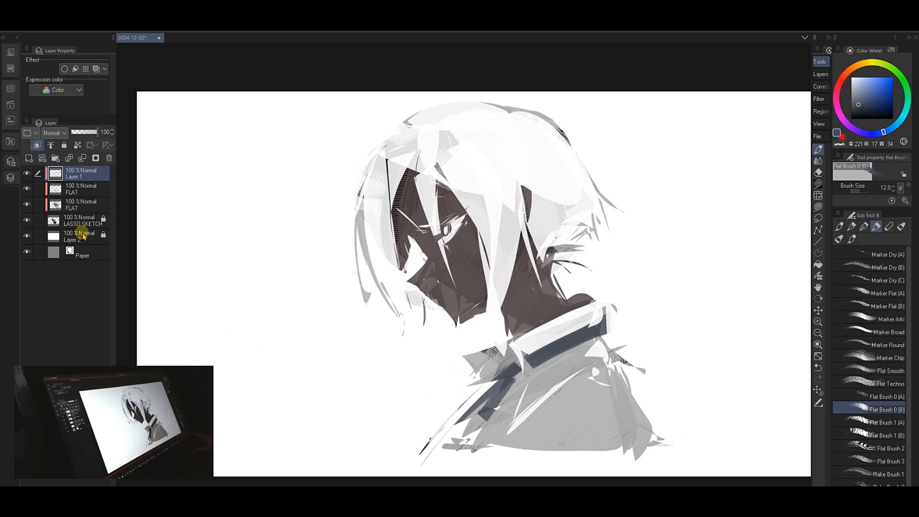
{"action": "double_click", "coordinate": [78, 176]}
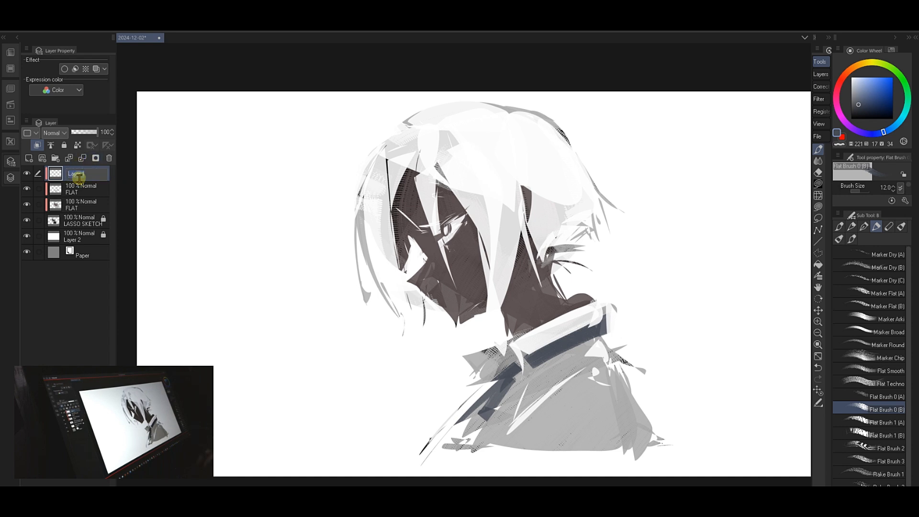
{"action": "type", "text": "SHADOW"}
{"action": "key", "text": "Return"}
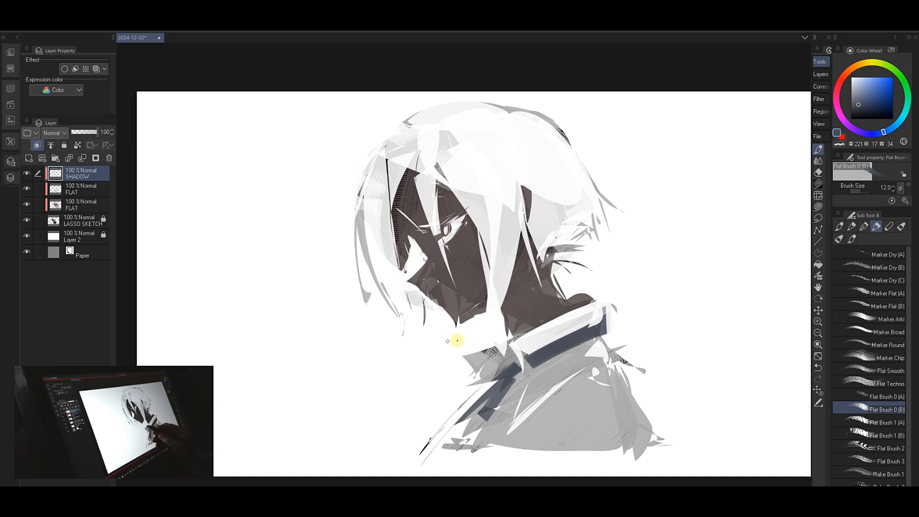
- Choose a neutral grey (H 221, S 0, V 55) and set the SHADOW layer's blending mode to Multiply
{"action": "key", "text": "alt"}
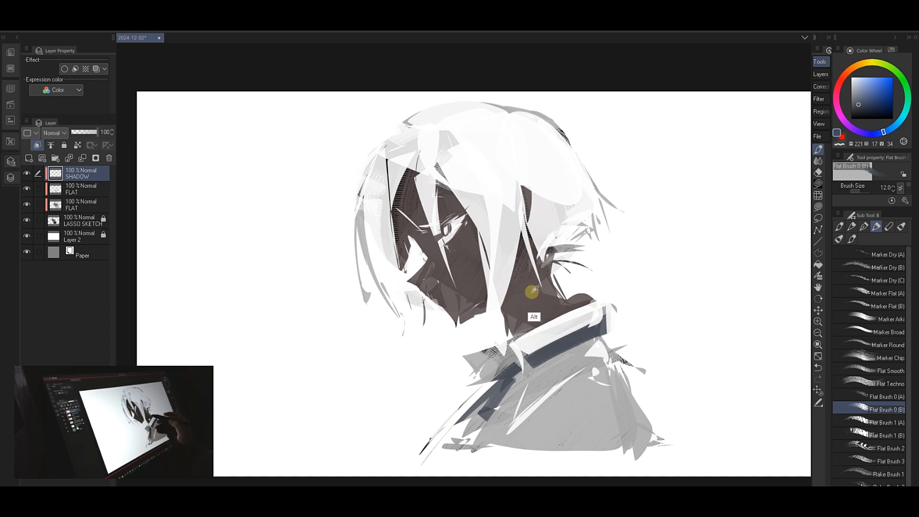
{"action": "left_click", "coordinate": [852, 91]}
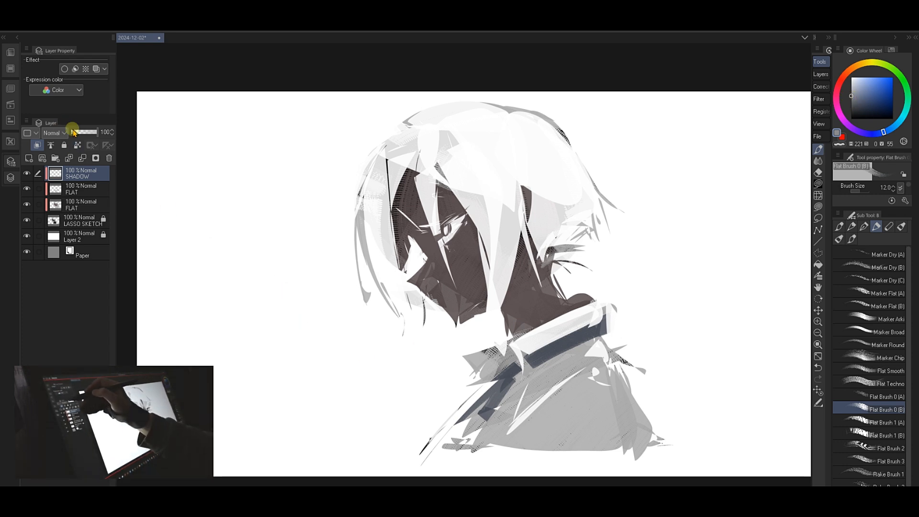
{"action": "left_click", "coordinate": [65, 133]}
{"action": "left_click", "coordinate": [61, 154]}
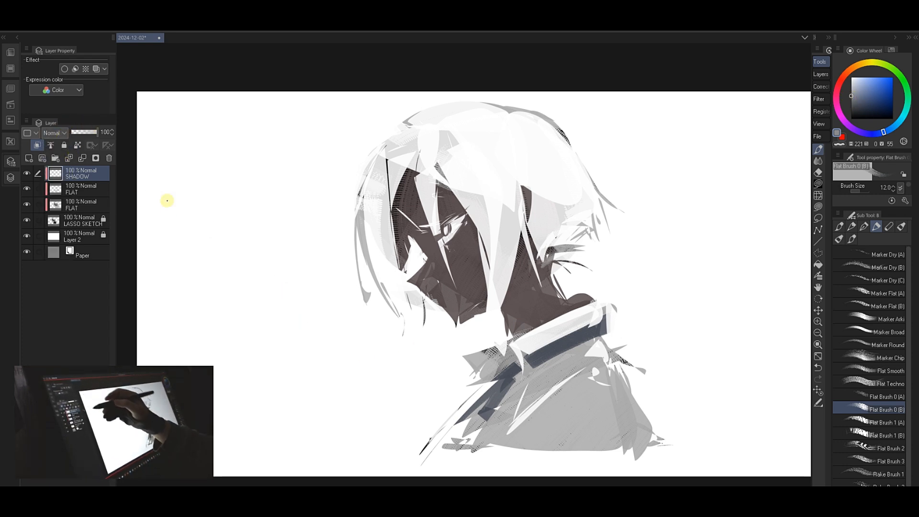
- Try grey shadow strokes across the jacket front and collar edge, enlarging the brush to size 50
{"action": "mouse_move", "coordinate": [493, 425]}
{"action": "left_mouse_down"}
{"action": "mouse_move", "coordinate": [554, 349]}
{"action": "mouse_move", "coordinate": [595, 341]}
{"action": "left_mouse_up"}
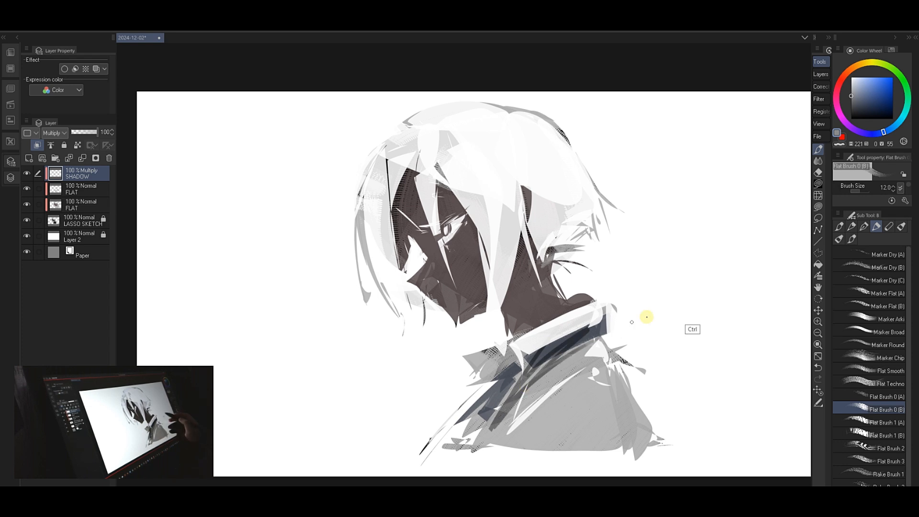
{"action": "key", "text": "ctrl+z"}
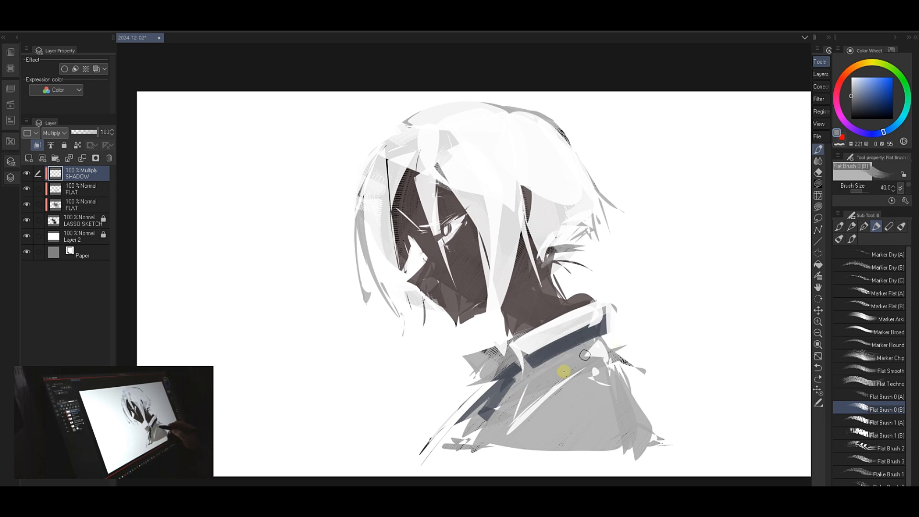
{"action": "key", "text": "bracketright"}
{"action": "key", "text": "bracketright"}
{"action": "key", "text": "bracketright"}
{"action": "key", "text": "bracketright"}
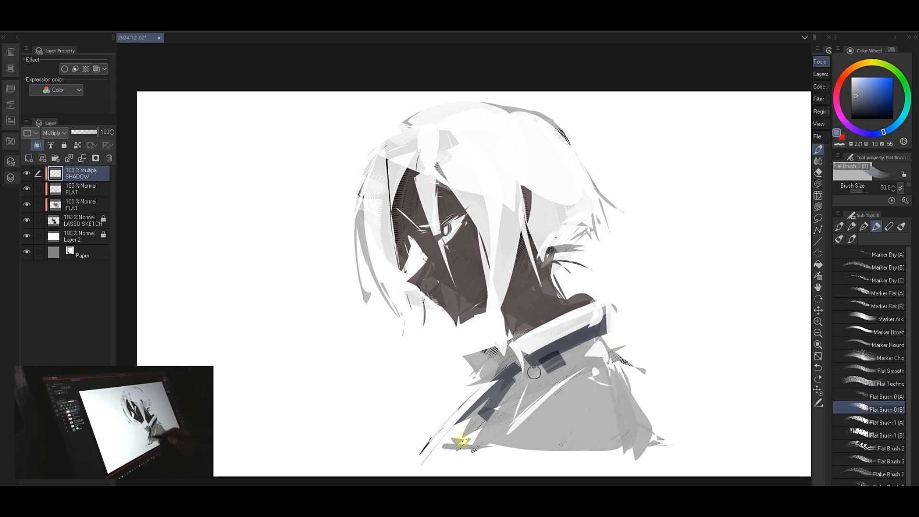
{"action": "left_click_drag", "start_coordinate": [467, 439], "coordinate": [601, 344]}
{"action": "key", "text": "ctrl+z"}
- Change the shadow colour to grey (H 245, S 0, V 52) and shade the neck behind the jaw with the size 50 brush
{"action": "left_click_drag", "start_coordinate": [884, 132], "coordinate": [868, 136]}
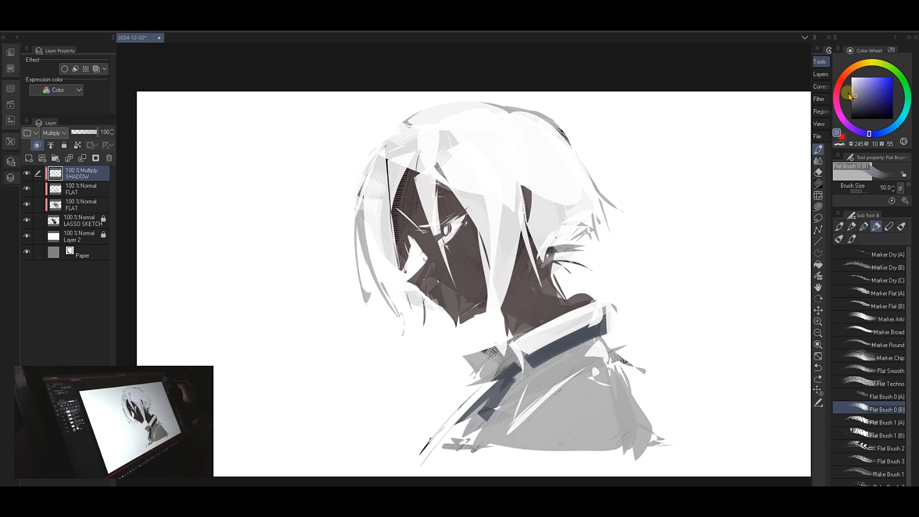
{"action": "left_click_drag", "start_coordinate": [854, 95], "coordinate": [844, 97]}
{"action": "mouse_move", "coordinate": [474, 452]}
{"action": "left_mouse_down"}
{"action": "mouse_move", "coordinate": [562, 355]}
{"action": "mouse_move", "coordinate": [577, 341]}
{"action": "left_mouse_up"}
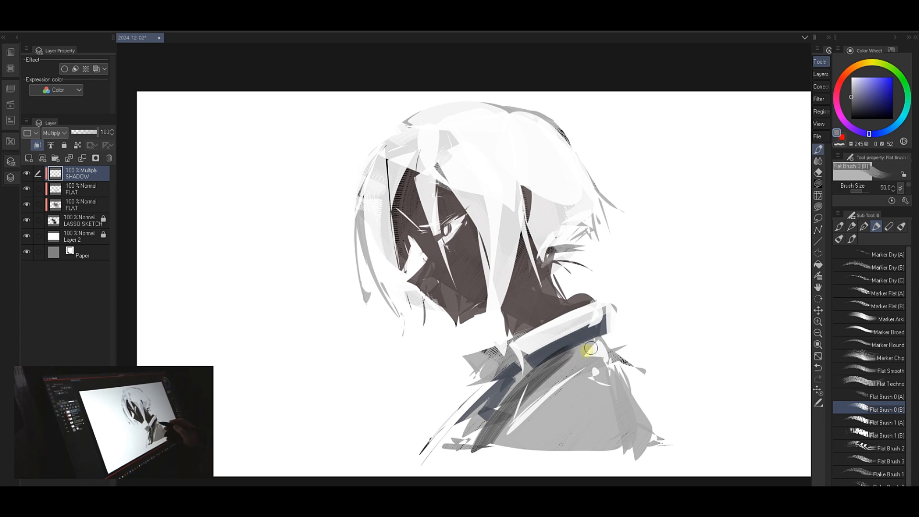
{"action": "key", "text": "ctrl+z"}
{"action": "mouse_move", "coordinate": [500, 402]}
{"action": "left_mouse_down"}
{"action": "mouse_move", "coordinate": [554, 351]}
{"action": "mouse_move", "coordinate": [507, 283]}
{"action": "left_mouse_up"}
{"action": "key", "text": "ctrl+z"}
- Paint shadows on the face beneath the fringe and around the eye with the brush at size 25
{"action": "key", "text": "bracketleft"}
{"action": "key", "text": "bracketleft"}
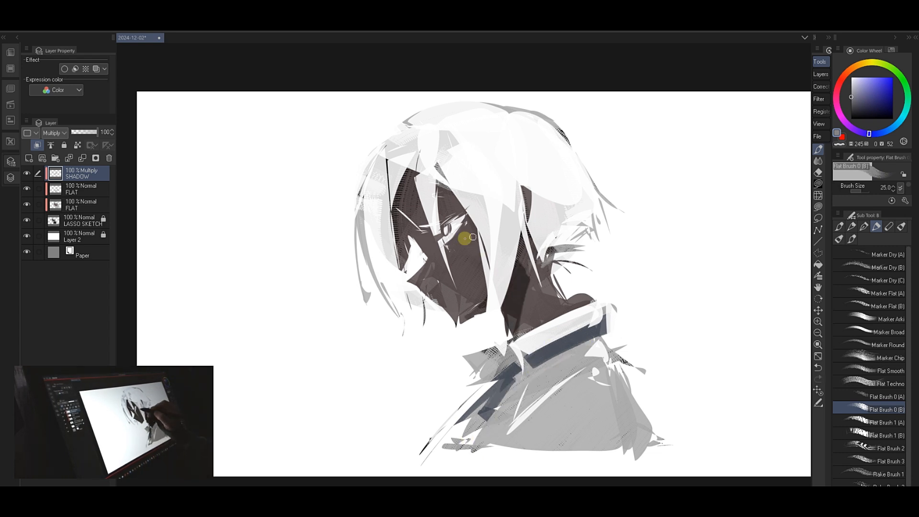
{"action": "mouse_move", "coordinate": [447, 245]}
{"action": "left_mouse_down"}
{"action": "mouse_move", "coordinate": [462, 225]}
{"action": "mouse_move", "coordinate": [448, 242]}
{"action": "left_mouse_up"}
{"action": "key", "text": "ctrl+z"}
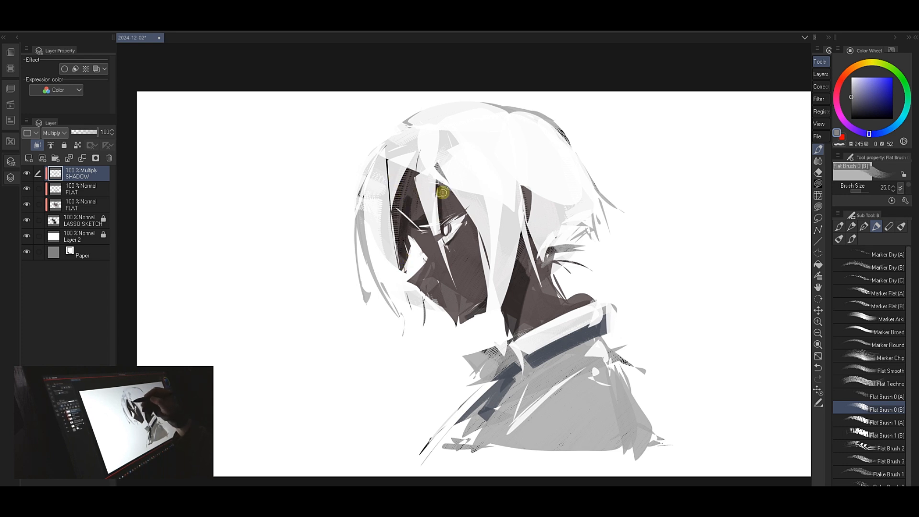
{"action": "left_click_drag", "start_coordinate": [441, 187], "coordinate": [466, 207]}
- Extend the shadow on the neck beneath the hair using the brush at size 60
{"action": "key", "text": "bracketright"}
{"action": "key", "text": "bracketright"}
{"action": "key", "text": "bracketright"}
{"action": "key", "text": "bracketright"}
{"action": "left_click_drag", "start_coordinate": [530, 232], "coordinate": [523, 306]}
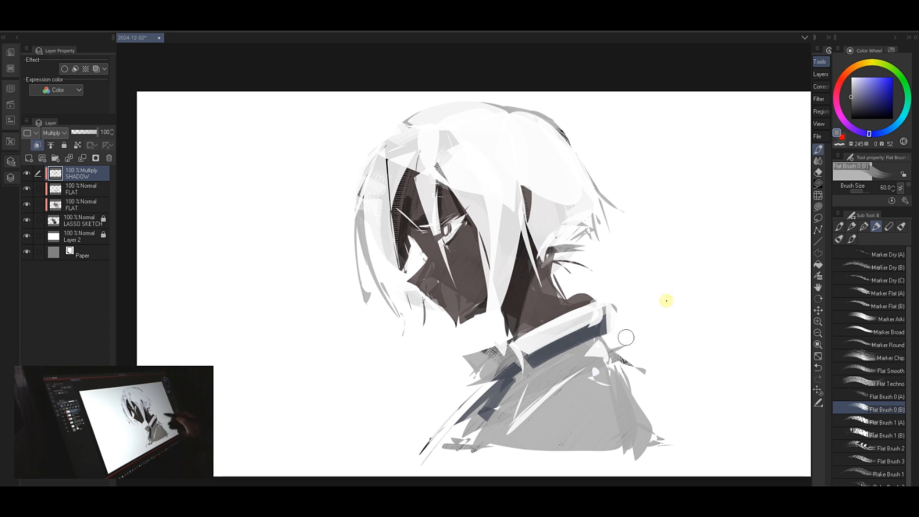
- Lighten the grey to V 69 and brush broad shadow strokes over the jacket's shoulder and body
{"action": "left_click", "coordinate": [852, 90]}
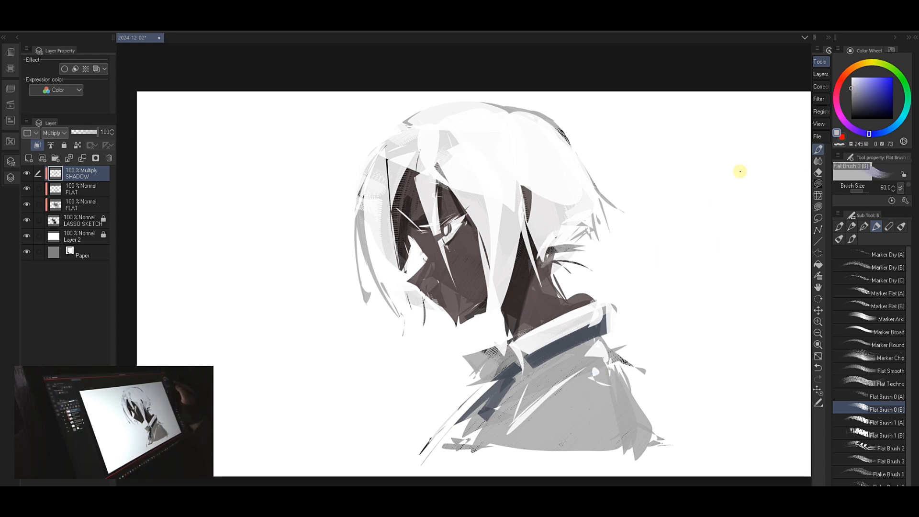
{"action": "left_click_drag", "start_coordinate": [567, 350], "coordinate": [517, 402]}
{"action": "left_click_drag", "start_coordinate": [599, 417], "coordinate": [539, 424]}
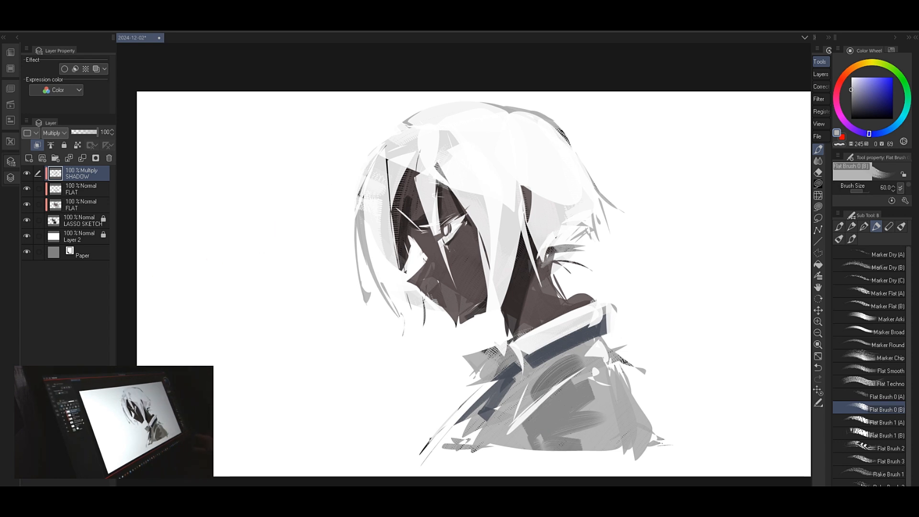
- Check the character reference board, move it away, and try light shadow strokes on the cheek
{"action": "key", "text": "alt+Tab"}
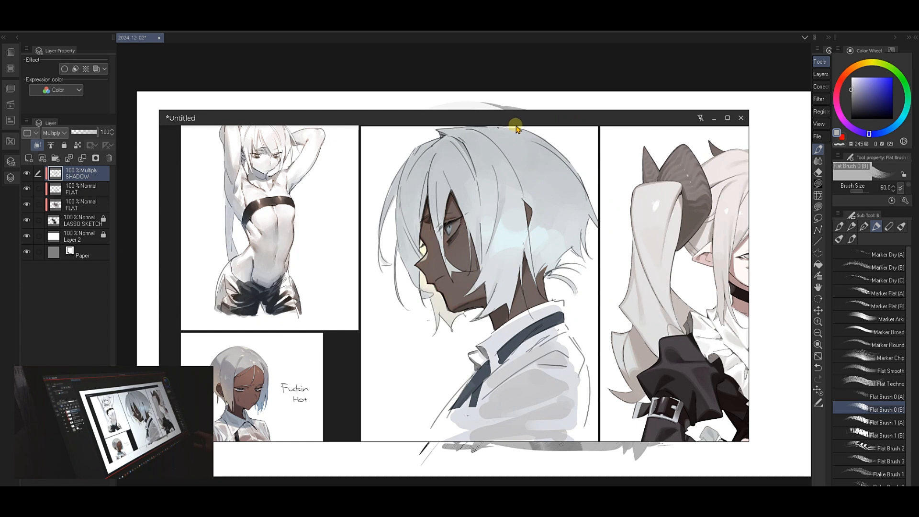
{"action": "left_click_drag", "start_coordinate": [516, 123], "coordinate": [0, 146]}
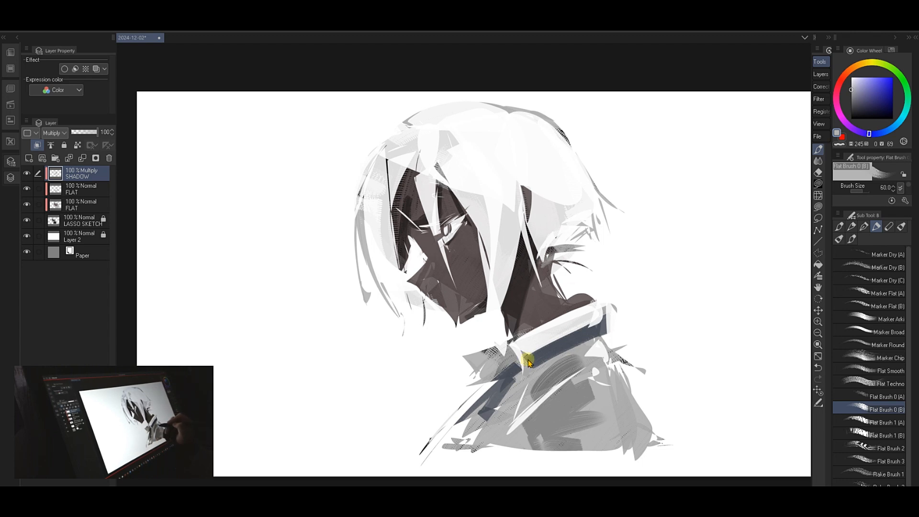
{"action": "left_click_drag", "start_coordinate": [437, 287], "coordinate": [463, 284]}
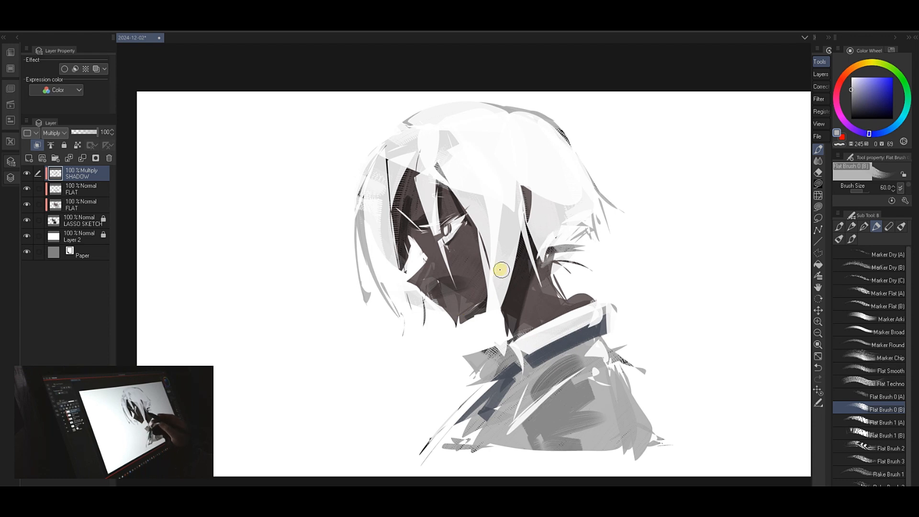
{"action": "key", "text": "ctrl+z"}
{"action": "key", "text": "ctrl+z"}
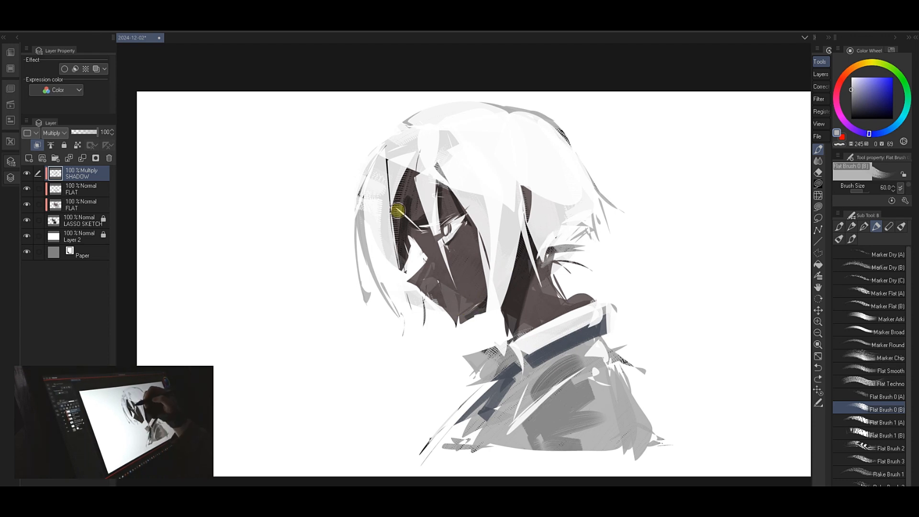
- Paint small shadows under the jaw and inside the collar with a size 20 brush in darker grey (V 48)
{"action": "key", "text": "bracketleft"}
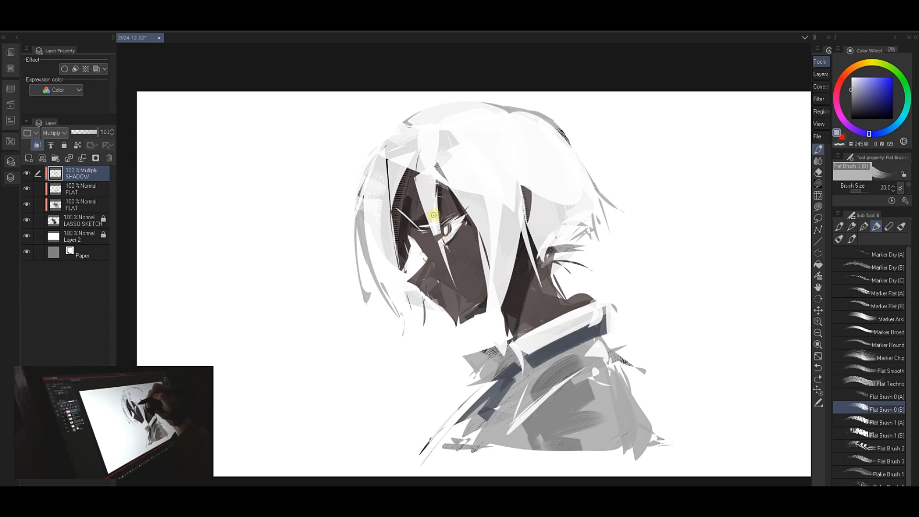
{"action": "key", "text": "bracketleft"}
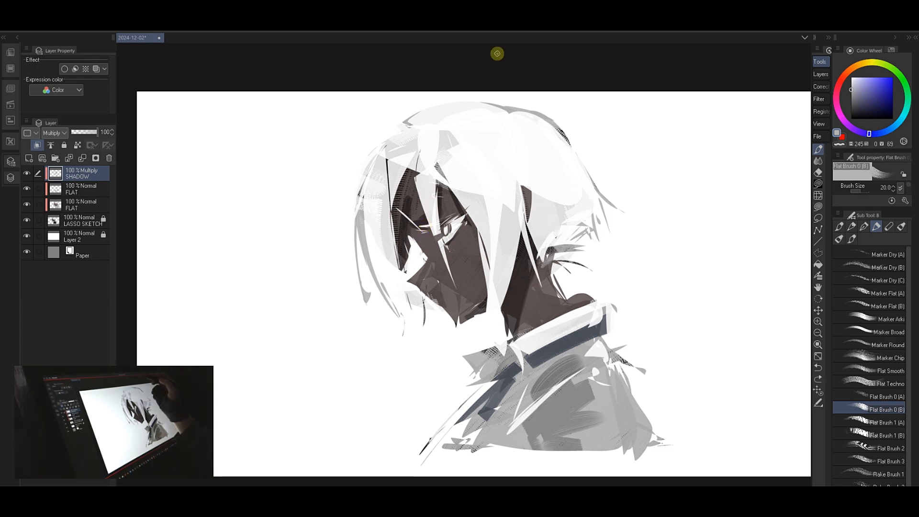
{"action": "mouse_move", "coordinate": [514, 350]}
{"action": "left_mouse_down"}
{"action": "mouse_move", "coordinate": [531, 374]}
{"action": "mouse_move", "coordinate": [530, 359]}
{"action": "mouse_move", "coordinate": [513, 362]}
{"action": "mouse_move", "coordinate": [517, 350]}
{"action": "mouse_move", "coordinate": [520, 368]}
{"action": "mouse_move", "coordinate": [499, 354]}
{"action": "mouse_move", "coordinate": [493, 373]}
{"action": "mouse_move", "coordinate": [552, 347]}
{"action": "mouse_move", "coordinate": [512, 364]}
{"action": "left_mouse_up"}
{"action": "left_click", "coordinate": [851, 99]}
{"action": "key", "text": "ctrl+z"}
{"action": "left_click_drag", "start_coordinate": [486, 305], "coordinate": [461, 321]}
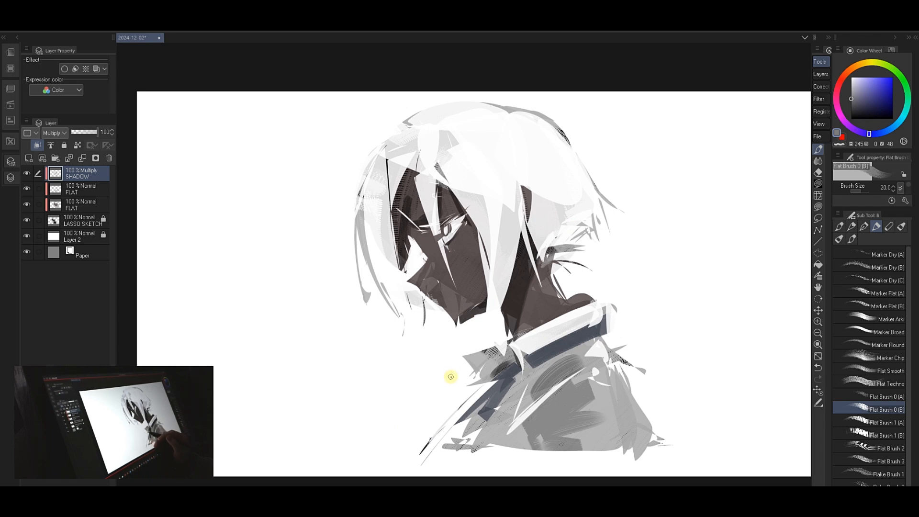
- Add a clipped layer named LIGHT above the SHADOW layer
{"action": "key", "text": "ctrl+shift+n"}
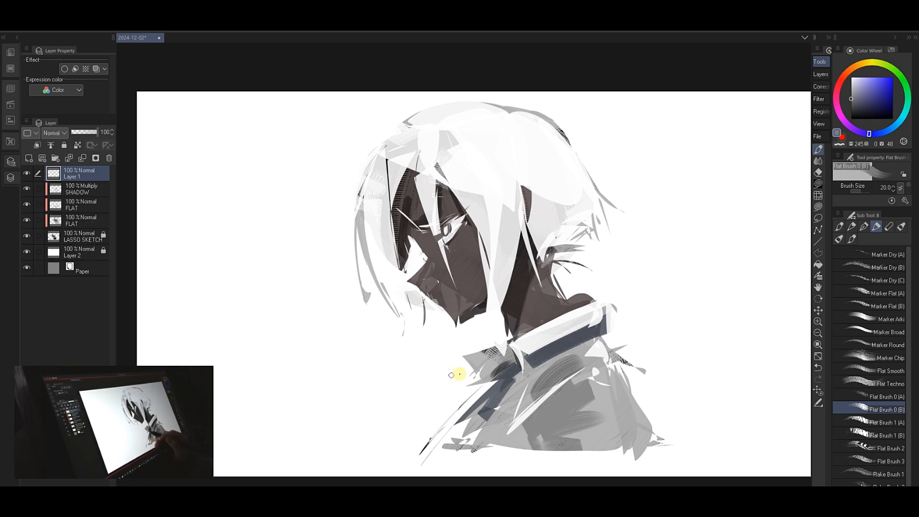
{"action": "key", "text": "ctrl+alt+g"}
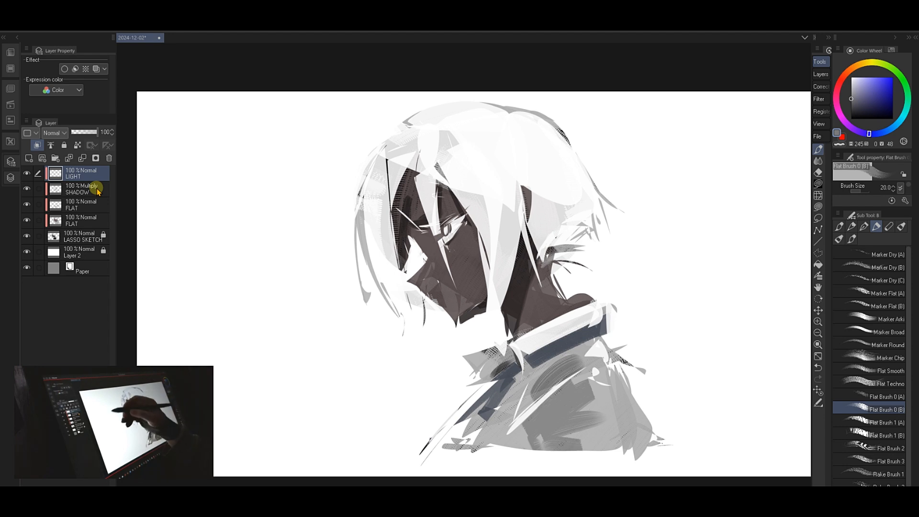
- Set the LIGHT layer to Color dodge and try pale violet strokes (H 245, S 21, V 84) over the face
{"action": "left_click", "coordinate": [55, 133]}
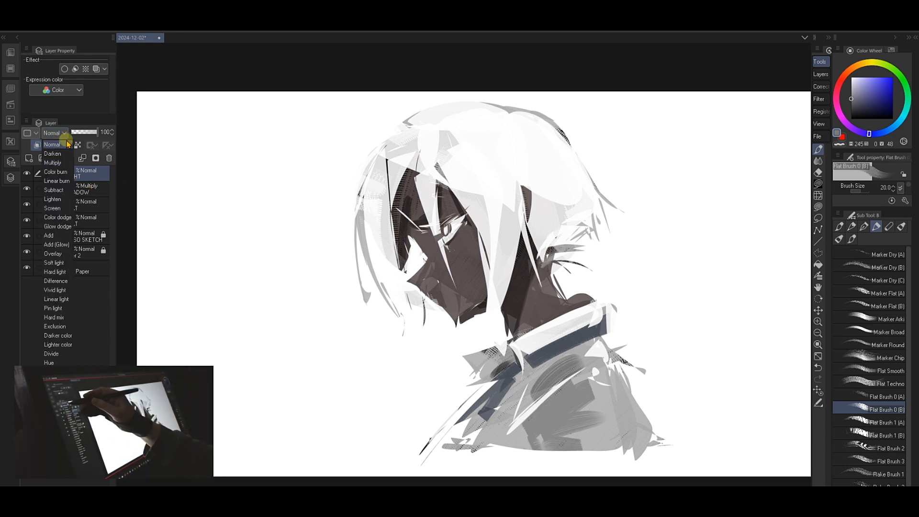
{"action": "left_click", "coordinate": [57, 217]}
{"action": "left_click", "coordinate": [851, 85]}
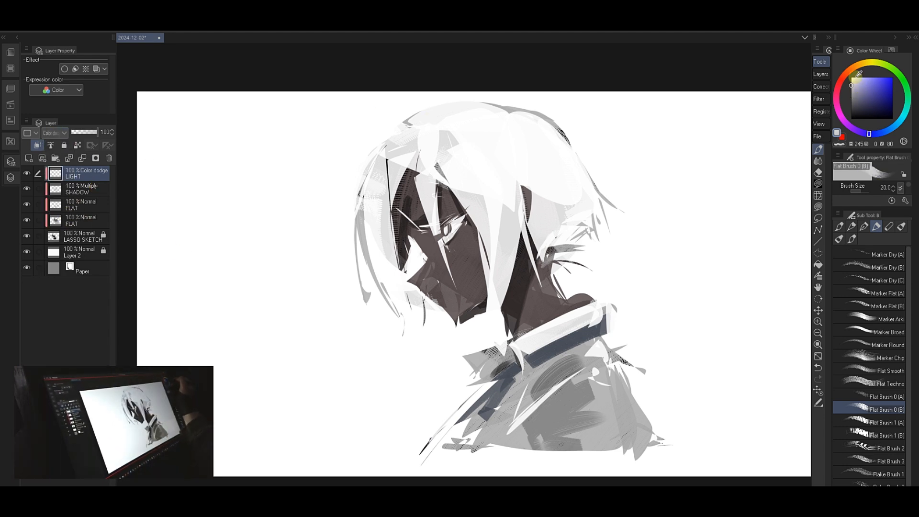
{"action": "left_click_drag", "start_coordinate": [410, 261], "coordinate": [415, 292]}
{"action": "left_click", "coordinate": [860, 83]}
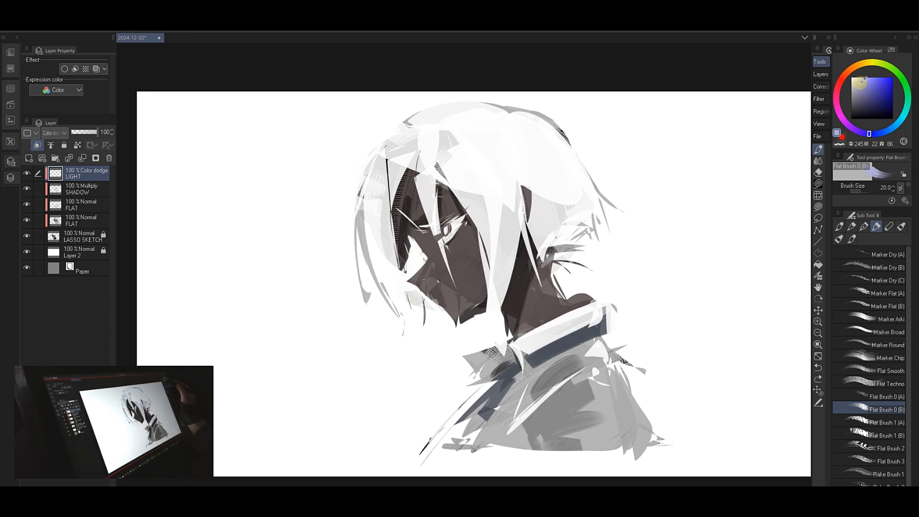
{"action": "left_click_drag", "start_coordinate": [432, 252], "coordinate": [413, 293]}
{"action": "key", "text": "ctrl"}
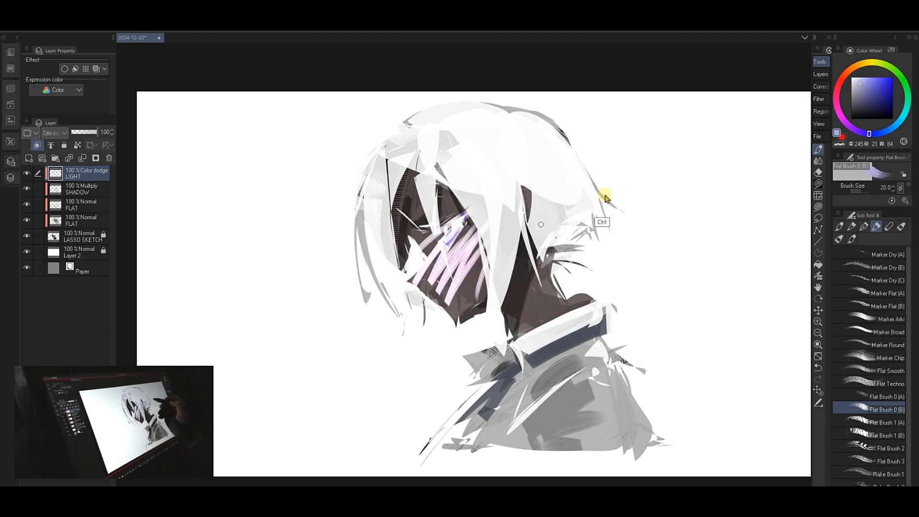
{"action": "key", "text": "ctrl+z"}
{"action": "key", "text": "ctrl+z"}
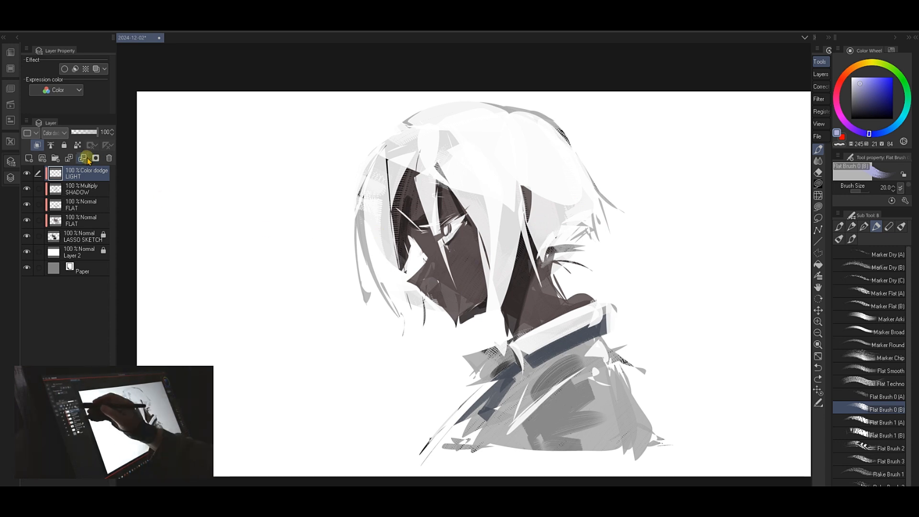
- Set the LIGHT layer's blending mode to Normal and choose a pale pink (H 355, S 12, V 88) based on the skin colour
{"action": "left_click", "coordinate": [53, 133]}
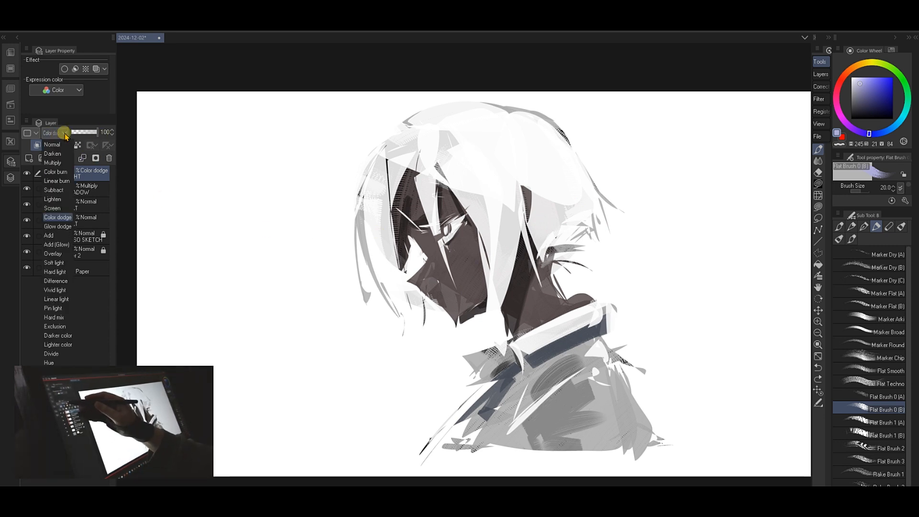
{"action": "left_click", "coordinate": [55, 142]}
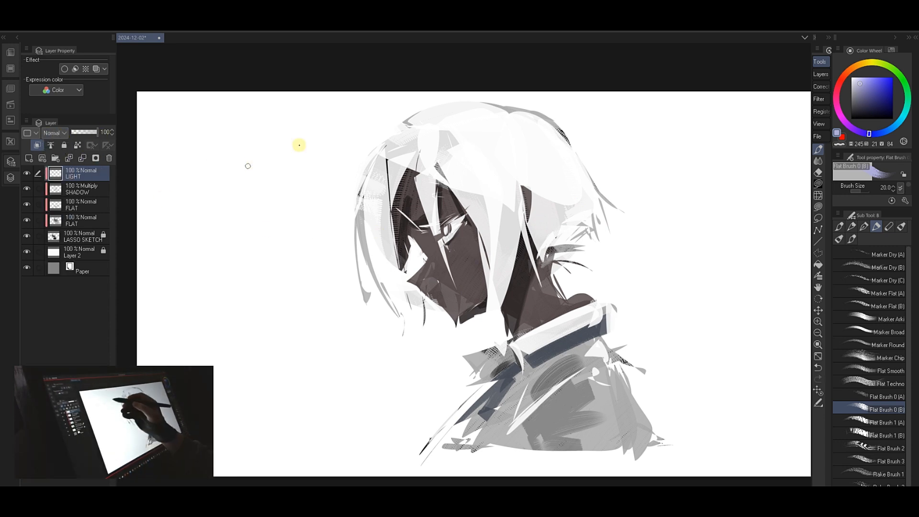
{"action": "left_click", "coordinate": [429, 248], "text": "alt"}
{"action": "left_click", "coordinate": [854, 82]}
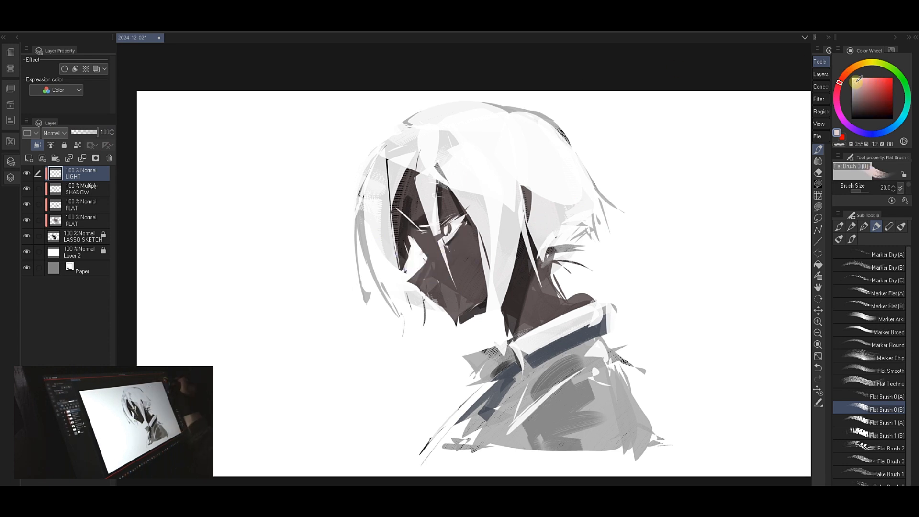
- Choose a pale cream colour (H 40, S 7, V 87) and add a new unclipped layer above the LIGHT layer
{"action": "left_click", "coordinate": [860, 64]}
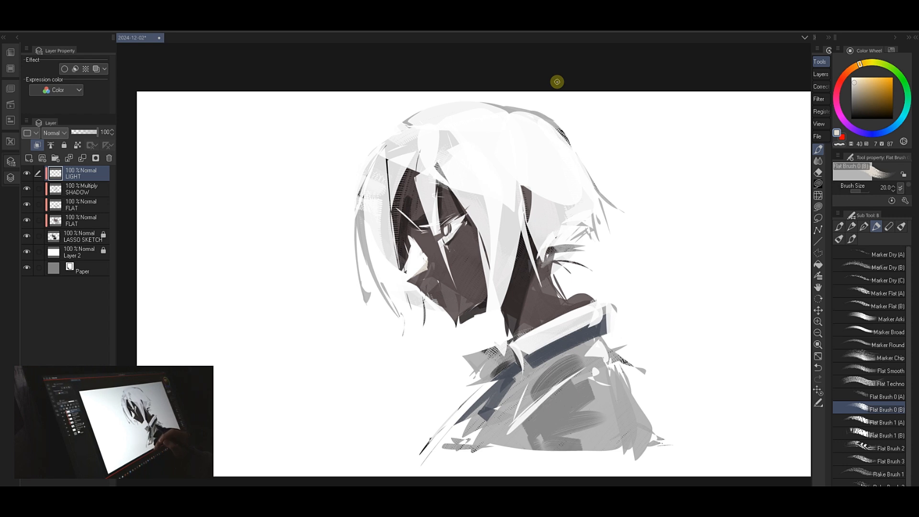
{"action": "key", "text": "ctrl+shift+n"}
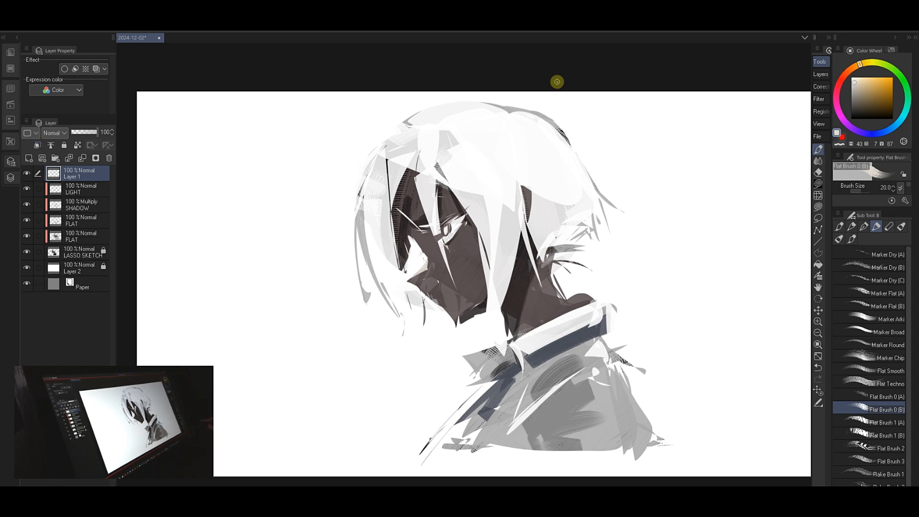
- Group the layers from LIGHT down to LASSO SKETCH into a folder and name it PHASE 1
{"action": "left_click", "coordinate": [87, 188]}
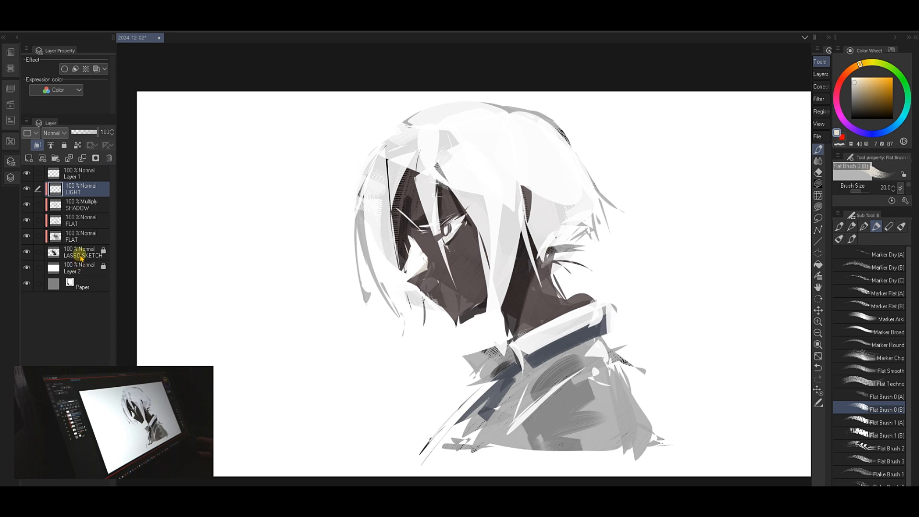
{"action": "left_click", "coordinate": [79, 252], "text": "shift"}
{"action": "key", "text": "ctrl+g"}
{"action": "double_click", "coordinate": [80, 190]}
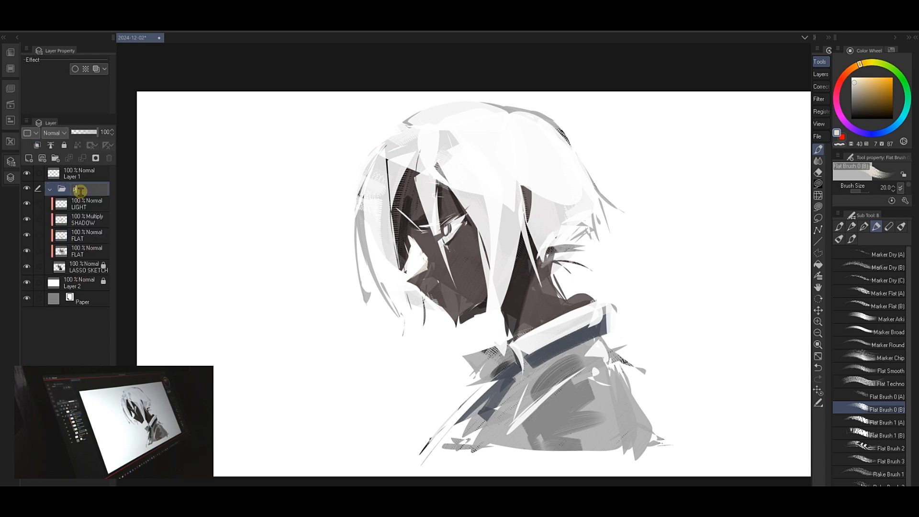
{"action": "key", "text": "BackSpace"}
{"action": "key", "text": "Escape"}
{"action": "double_click", "coordinate": [88, 193]}
{"action": "type", "text": "1"}
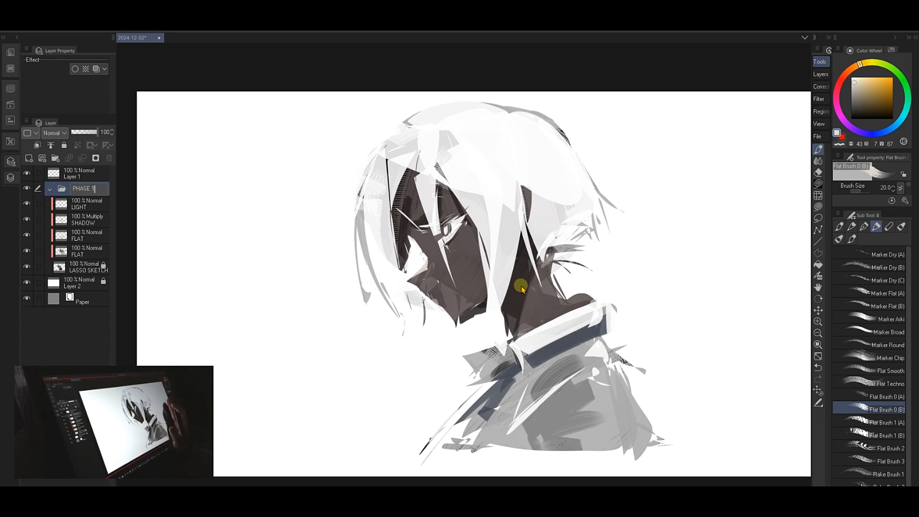
{"action": "type", "text": "z"}
{"action": "left_click", "coordinate": [565, 322]}
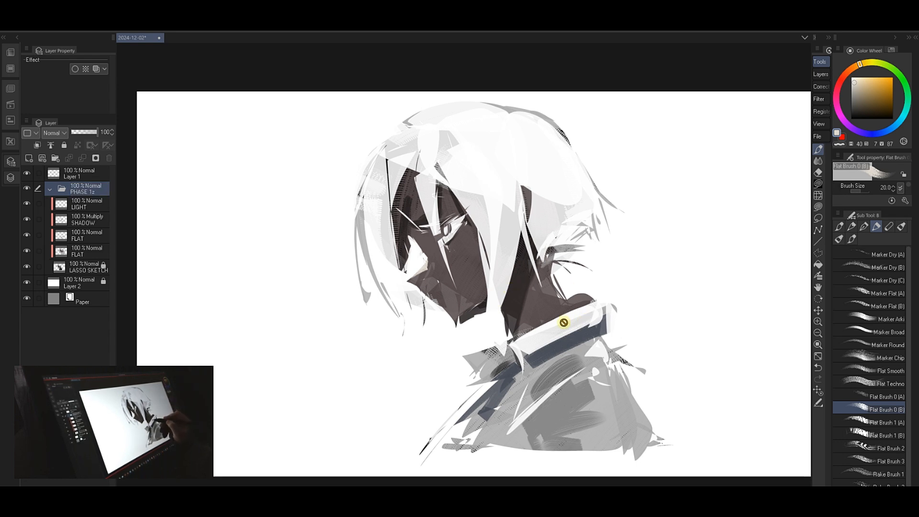
{"action": "mouse_move", "coordinate": [603, 308]}
{"action": "left_mouse_down"}
{"action": "mouse_move", "coordinate": [593, 322]}
{"action": "mouse_move", "coordinate": [522, 287]}
{"action": "mouse_move", "coordinate": [513, 243]}
{"action": "mouse_move", "coordinate": [544, 207]}
{"action": "mouse_move", "coordinate": [553, 157]}
{"action": "left_mouse_up"}
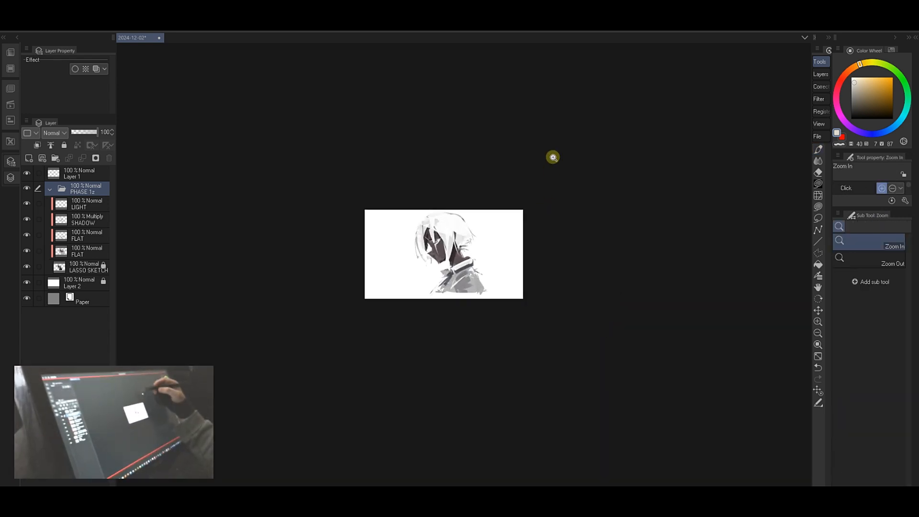
{"action": "left_click_drag", "start_coordinate": [479, 249], "coordinate": [337, 309]}
{"action": "scroll", "coordinate": [526, 183], "scroll_direction": "down", "scroll_amount": 5}
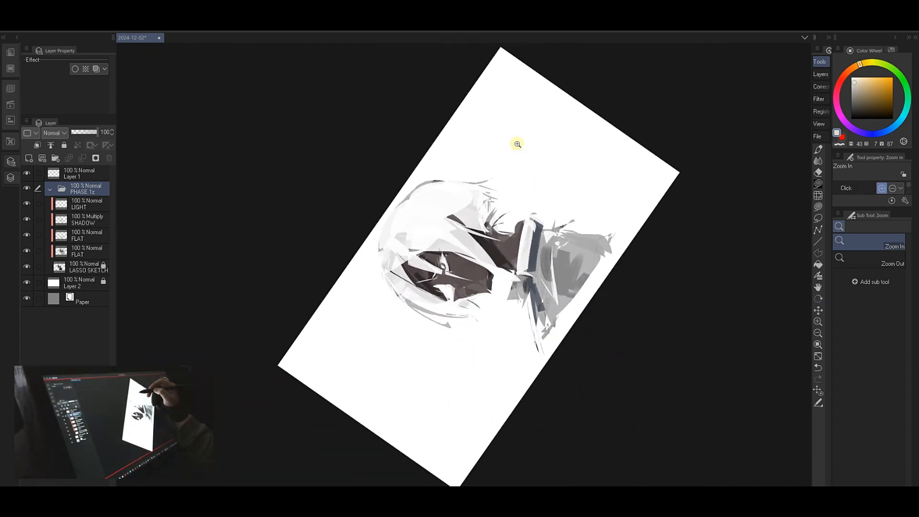
{"action": "left_click_drag", "start_coordinate": [517, 143], "coordinate": [643, 223]}
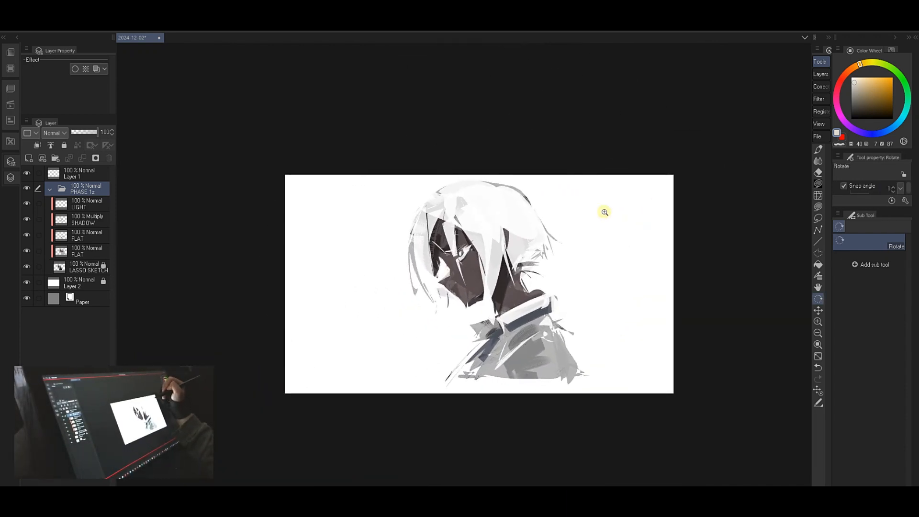
{"action": "scroll", "coordinate": [579, 215], "scroll_direction": "up", "scroll_amount": 4}
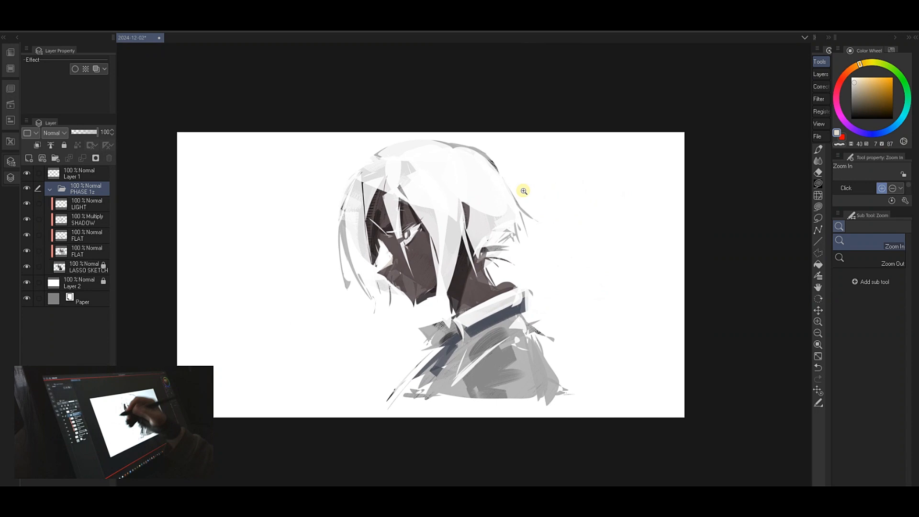
- Rename the folder holding the LIGHT, SHADOW, FLAT and LASSO SKETCH layers as PHASE 2
{"action": "left_click", "coordinate": [85, 174]}
{"action": "double_click", "coordinate": [89, 191]}
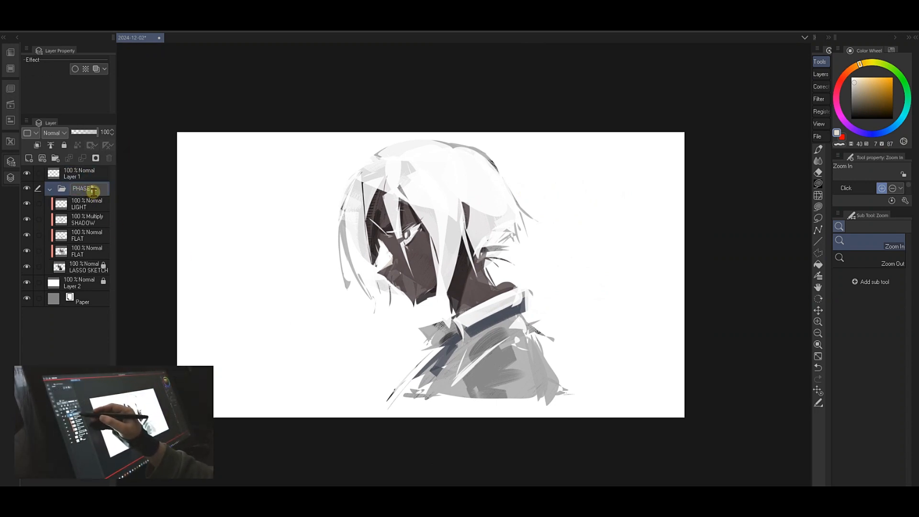
{"action": "key", "text": "BackSpace"}
{"action": "key", "text": "BackSpace"}
{"action": "type", "text": "2"}
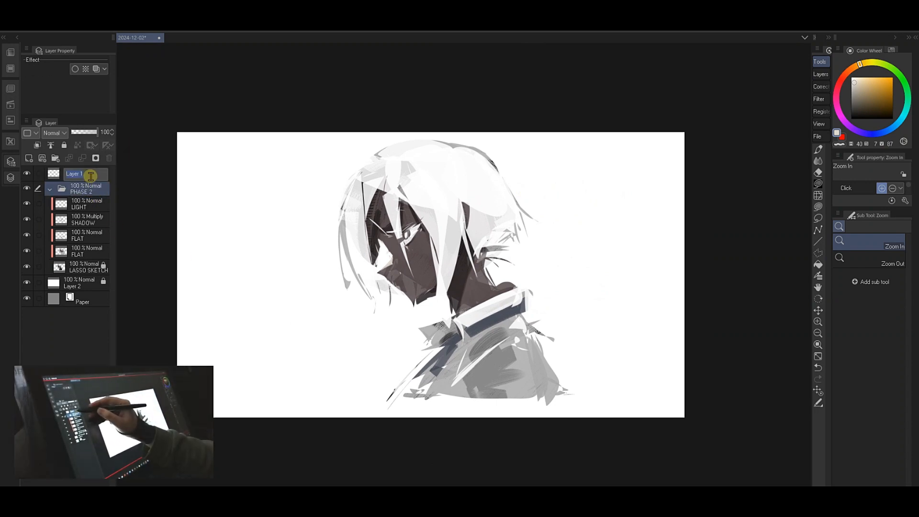
- Place the empty Layer 1 in its own folder and name that folder PHASE 2
{"action": "left_click", "coordinate": [84, 173]}
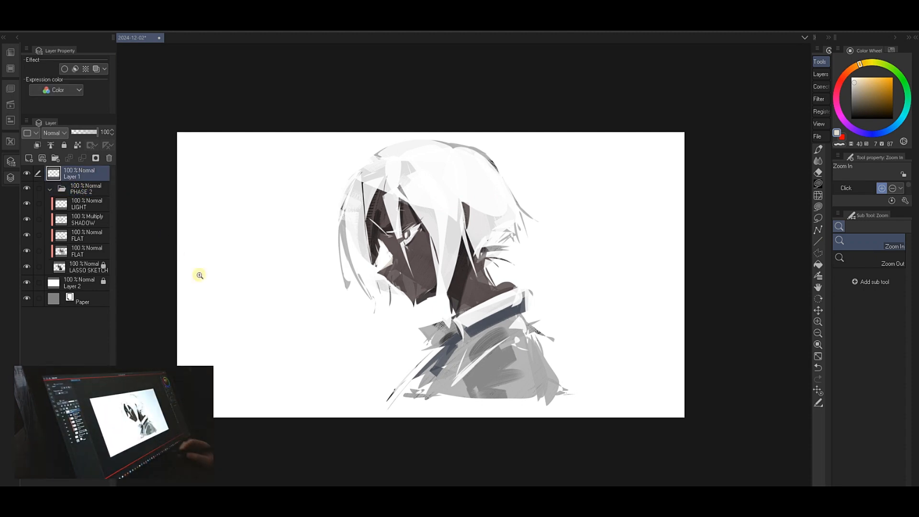
{"action": "key", "text": "ctrl+g"}
{"action": "double_click", "coordinate": [82, 173]}
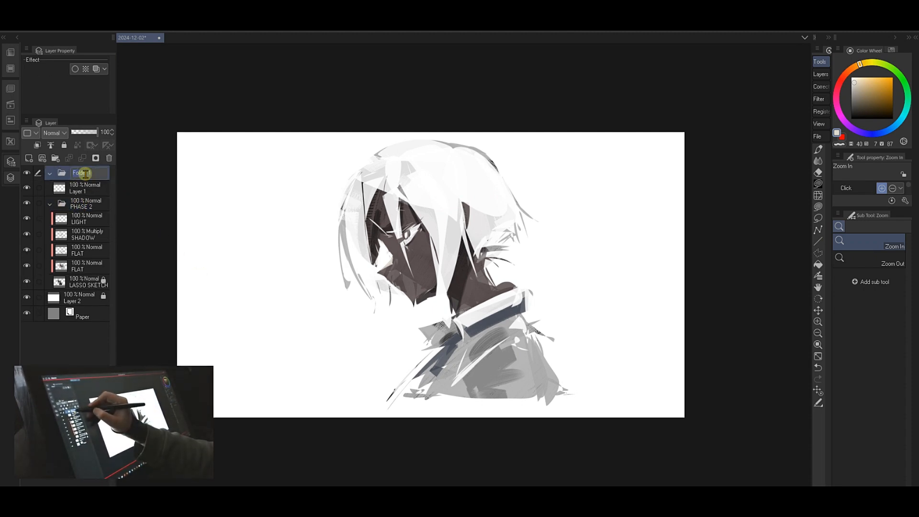
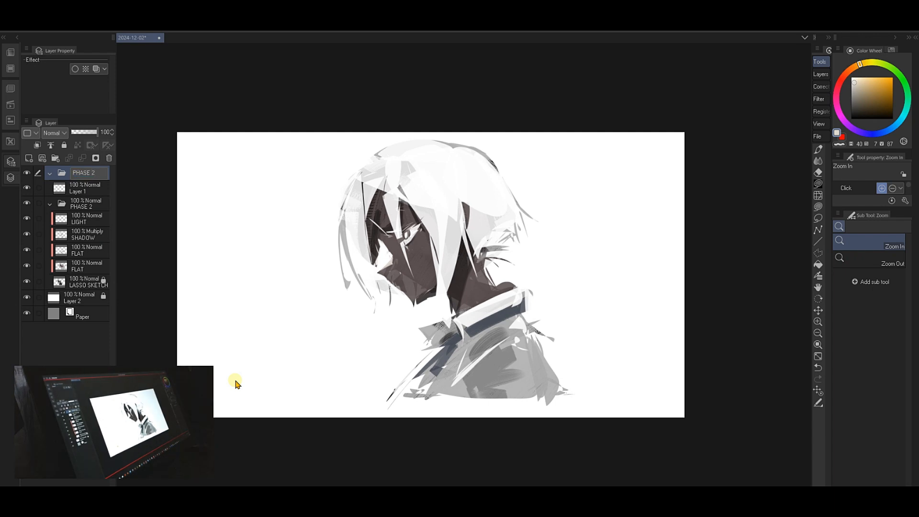
{"action": "key", "text": "Return"}
- Try the Bristle Round Opacity brush from the bristle brushes, then return to Flat Brush 0 (B)
{"action": "left_click_drag", "start_coordinate": [457, 199], "coordinate": [527, 187]}
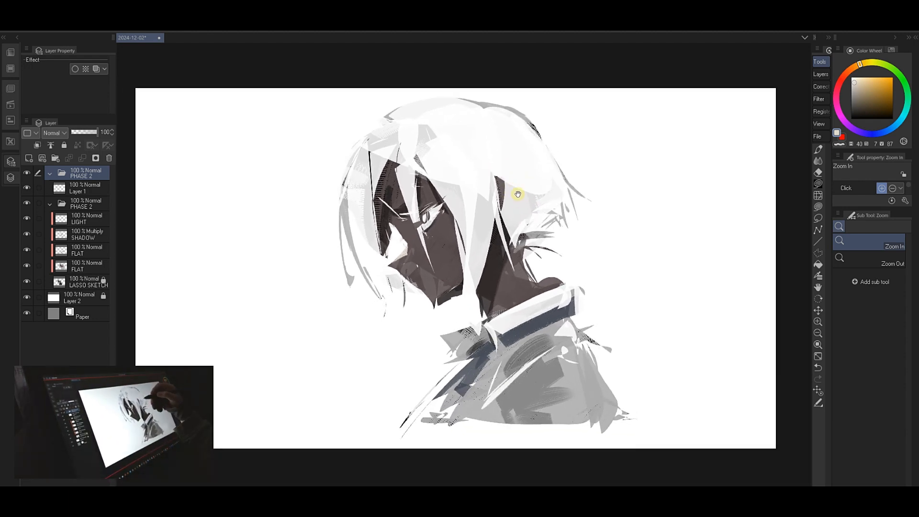
{"action": "key", "text": "b"}
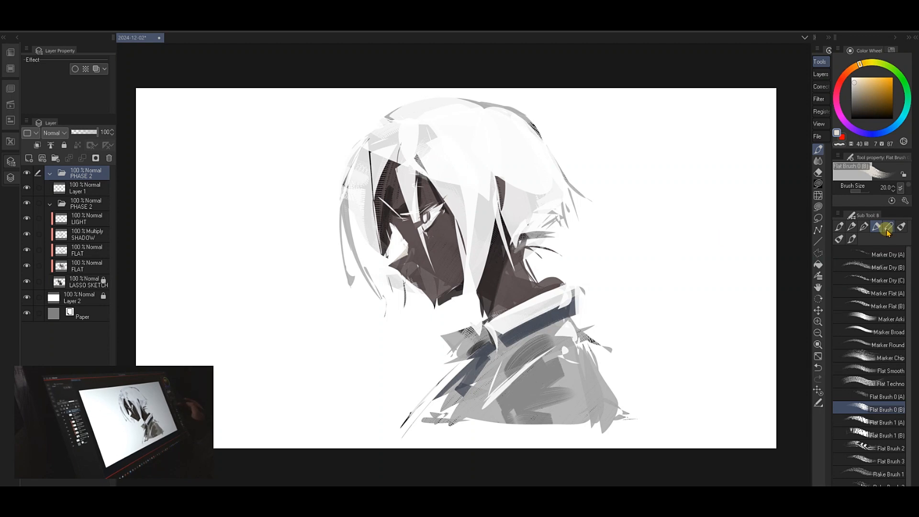
{"action": "left_click", "coordinate": [901, 227]}
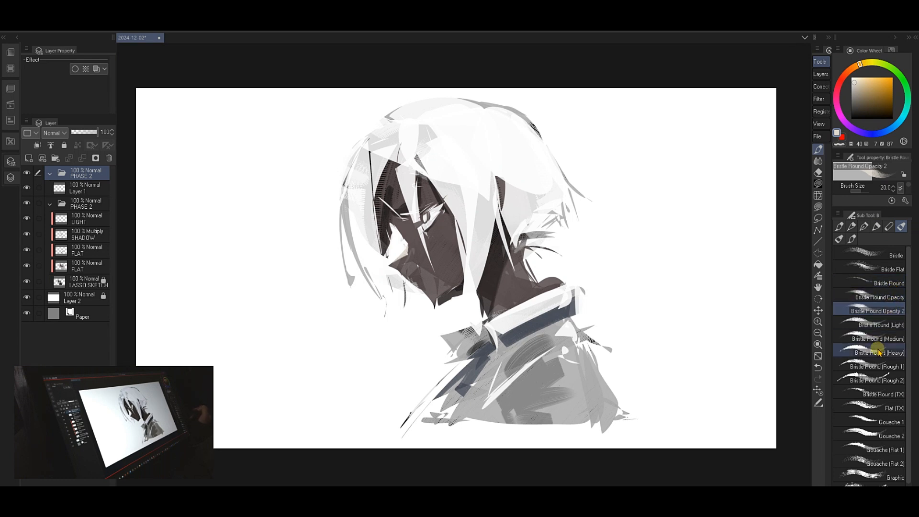
{"action": "left_click", "coordinate": [883, 297]}
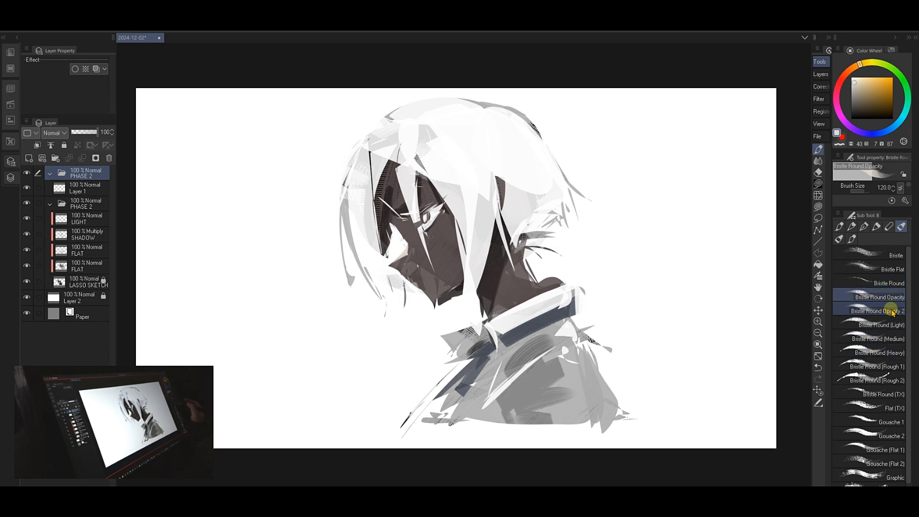
{"action": "key", "text": "b"}
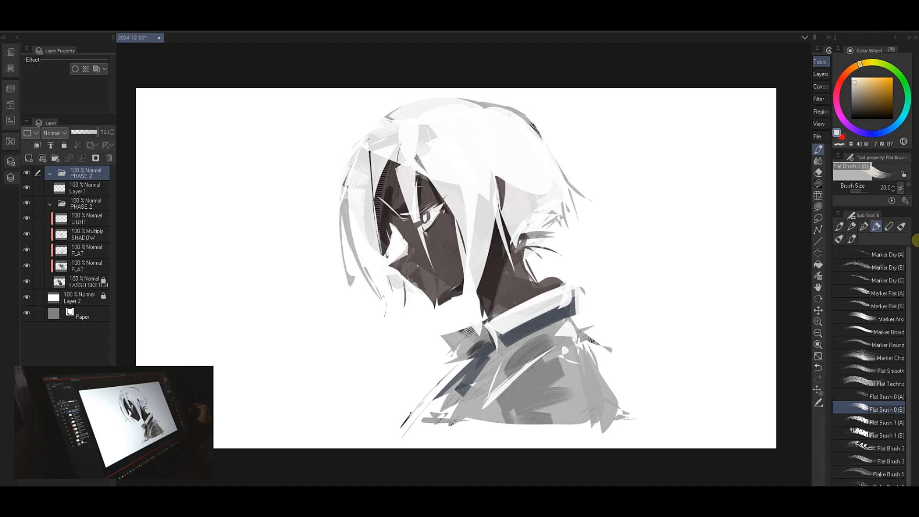
- Choose the Marker Round brush, make Layer 1 active and raise the brush size to 80
{"action": "left_click", "coordinate": [895, 326]}
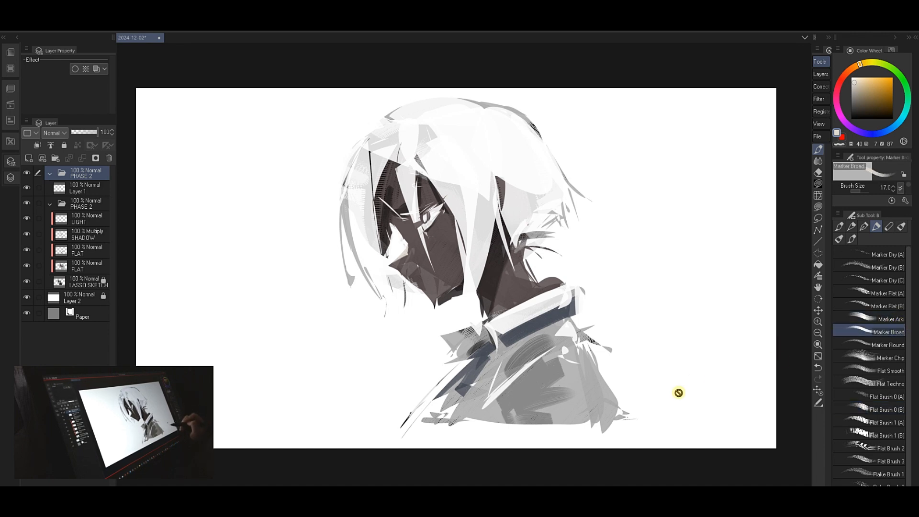
{"action": "left_click", "coordinate": [885, 345]}
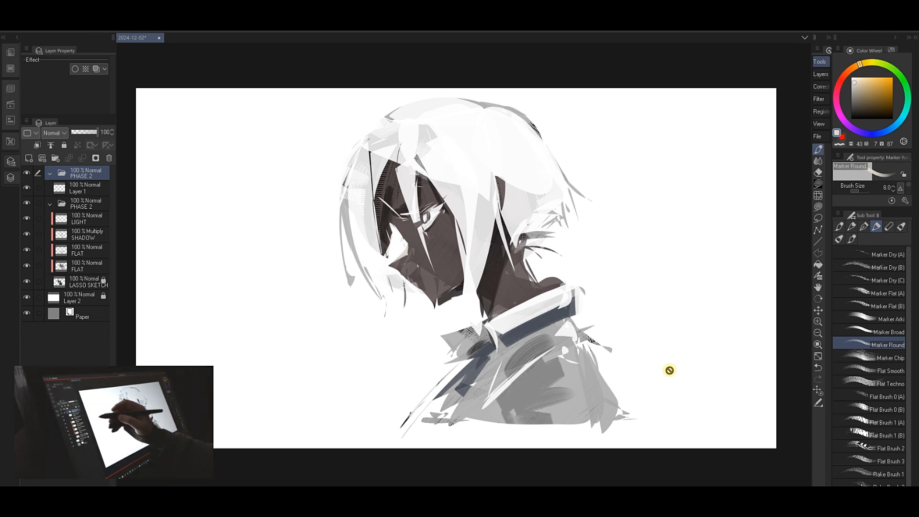
{"action": "left_click", "coordinate": [85, 188]}
{"action": "key", "text": "bracketright"}
{"action": "key", "text": "bracketright"}
{"action": "key", "text": "bracketright"}
{"action": "key", "text": "bracketright"}
{"action": "key", "text": "bracketright"}
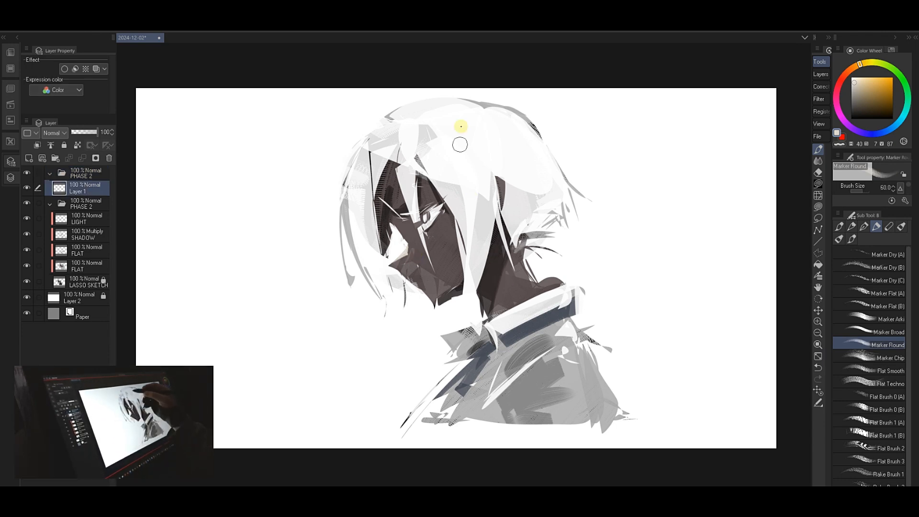
{"action": "key", "text": "bracketright"}
{"action": "key", "text": "bracketright"}
{"action": "key", "text": "bracketright"}
{"action": "key", "text": "bracketright"}
{"action": "key", "text": "bracketright"}
{"action": "key", "text": "bracketright"}
{"action": "key", "text": "bracketright"}
- Try broad Marker Round strokes in a sampled light grey (V 91) over the front hair and cheek, and undo them
{"action": "left_click", "coordinate": [384, 155], "text": "alt"}
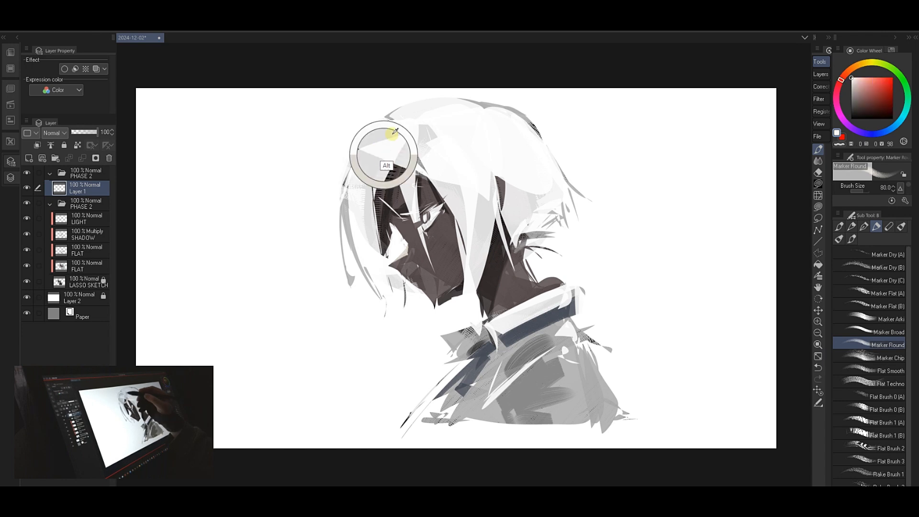
{"action": "mouse_move", "coordinate": [389, 162]}
{"action": "left_mouse_down"}
{"action": "mouse_move", "coordinate": [369, 262]}
{"action": "mouse_move", "coordinate": [375, 223]}
{"action": "mouse_move", "coordinate": [371, 254]}
{"action": "left_mouse_up"}
{"action": "key", "text": "ctrl+z"}
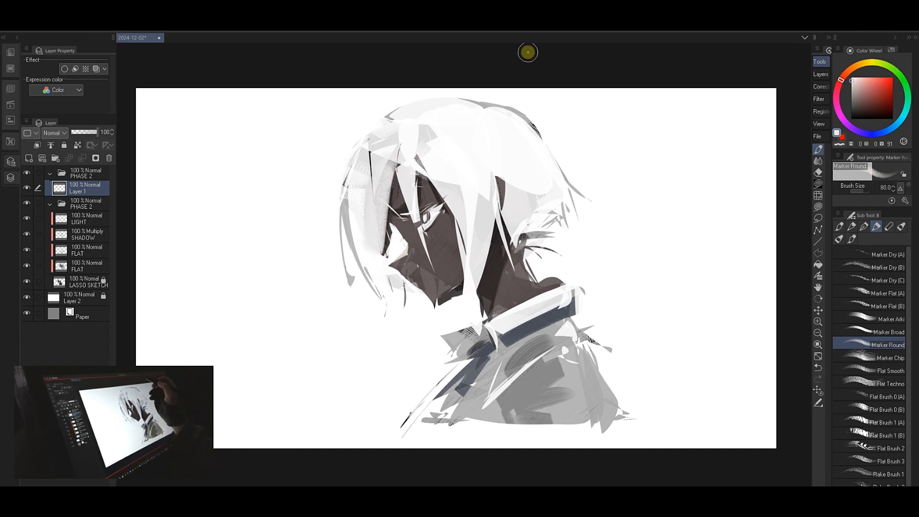
{"action": "key", "text": "ctrl+z"}
{"action": "left_click_drag", "start_coordinate": [453, 279], "coordinate": [479, 191]}
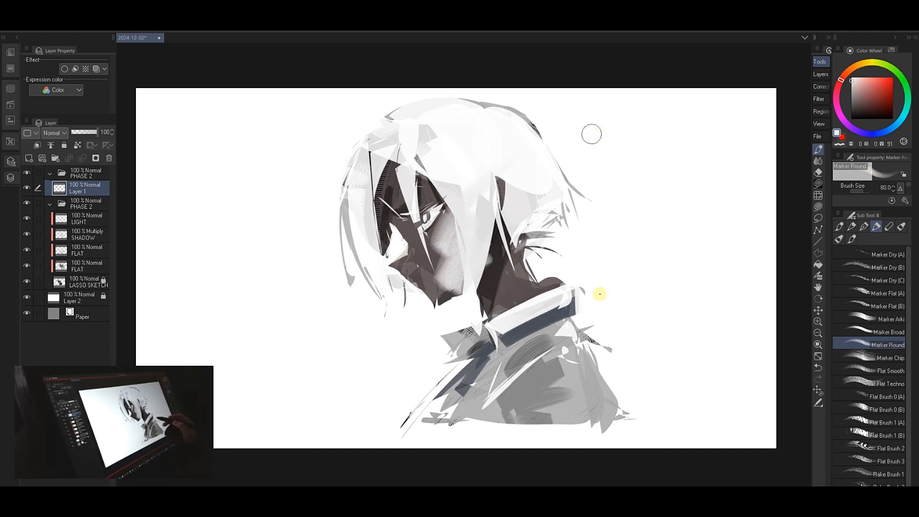
{"action": "key", "text": "ctrl+z"}
- Switch to the Marker Broad brush and set its size to 30
{"action": "left_click", "coordinate": [891, 333]}
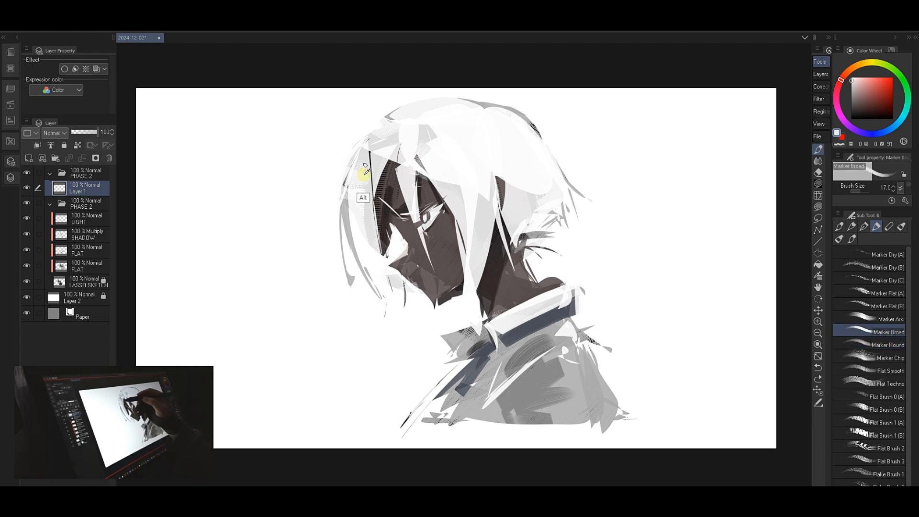
{"action": "key", "text": "bracketright"}
{"action": "key", "text": "bracketright"}
{"action": "key", "text": "bracketright"}
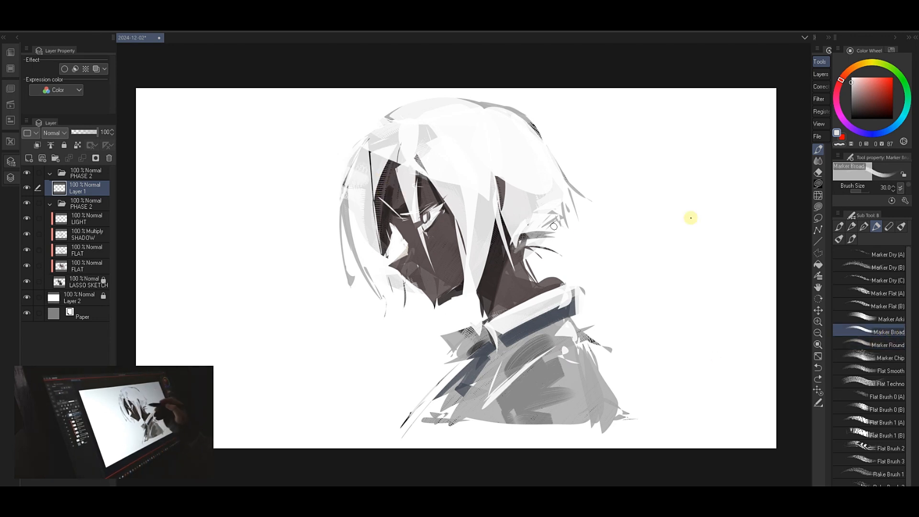
- Paint light grey (V 91) hair along the front edge of the face on Layer 1 with Bristle Round Opacity at size 60
{"action": "left_click", "coordinate": [901, 227]}
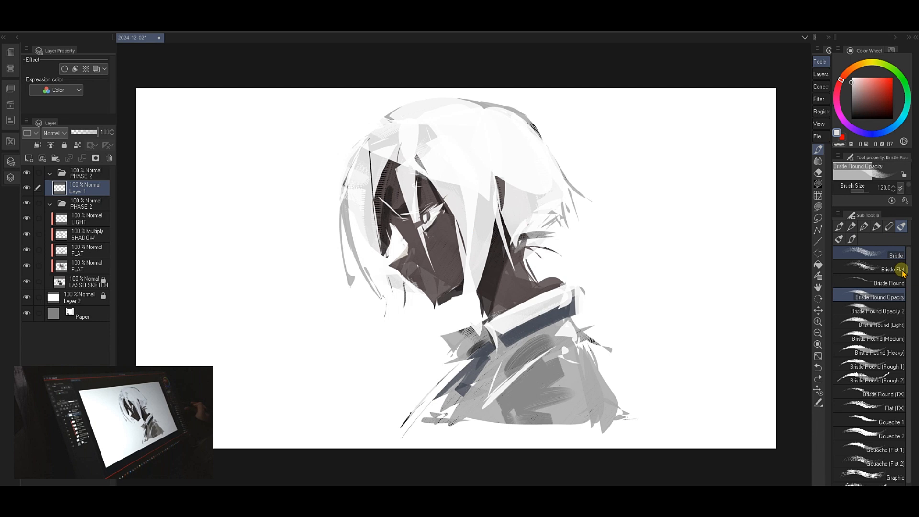
{"action": "left_click", "coordinate": [896, 310]}
{"action": "left_click", "coordinate": [894, 300]}
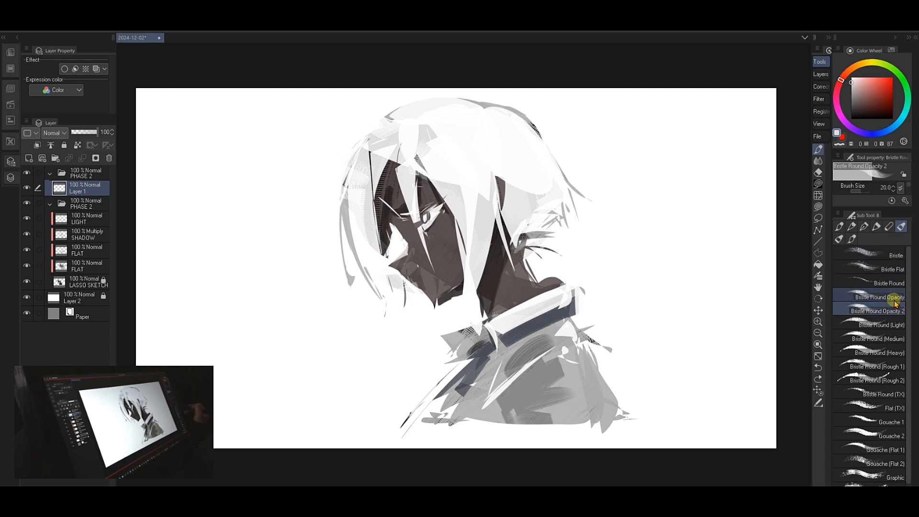
{"action": "left_click", "coordinate": [374, 175], "text": "alt"}
{"action": "left_click_drag", "start_coordinate": [376, 161], "coordinate": [383, 288]}
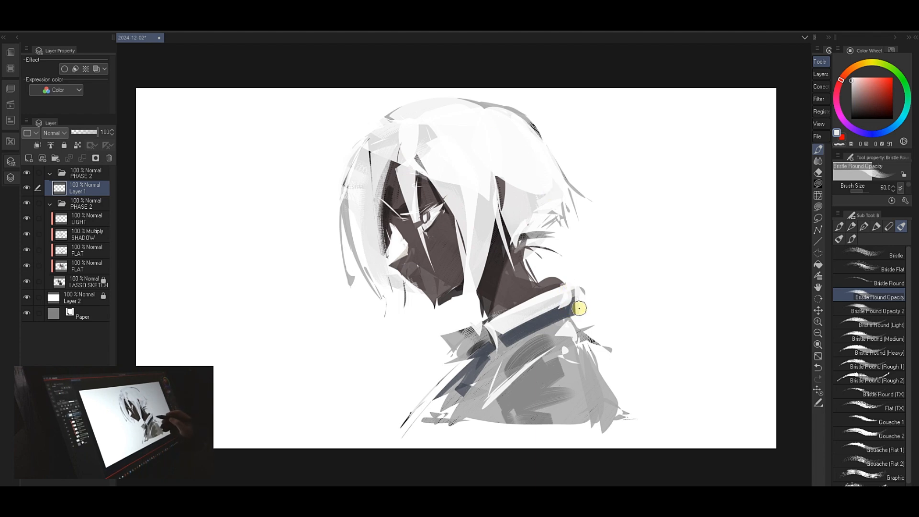
{"action": "left_click_drag", "start_coordinate": [579, 308], "coordinate": [577, 312]}
{"action": "mouse_move", "coordinate": [394, 250]}
{"action": "left_mouse_down"}
{"action": "mouse_move", "coordinate": [386, 240]}
{"action": "mouse_move", "coordinate": [412, 202]}
{"action": "left_mouse_up"}
{"action": "key", "text": "ctrl+space"}
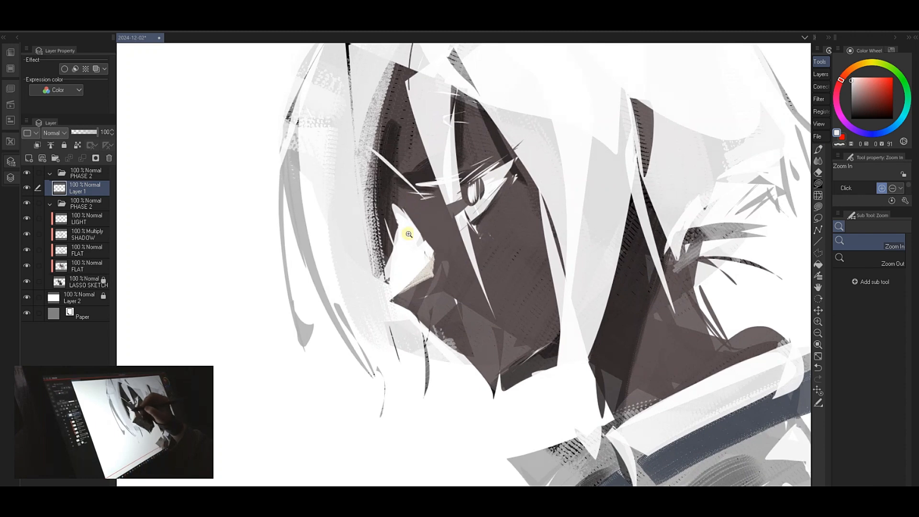
{"action": "left_click_drag", "start_coordinate": [408, 234], "coordinate": [402, 230]}
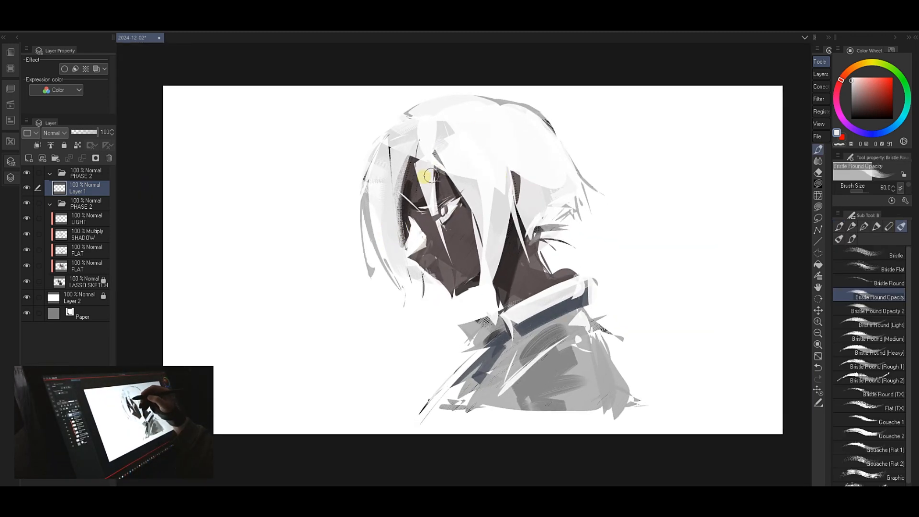
- Try light grey bristle strokes over the forehead beside the central hair strand, undoing each one
{"action": "left_click_drag", "start_coordinate": [417, 156], "coordinate": [424, 190]}
{"action": "key", "text": "ctrl+z"}
{"action": "left_click_drag", "start_coordinate": [412, 155], "coordinate": [423, 196]}
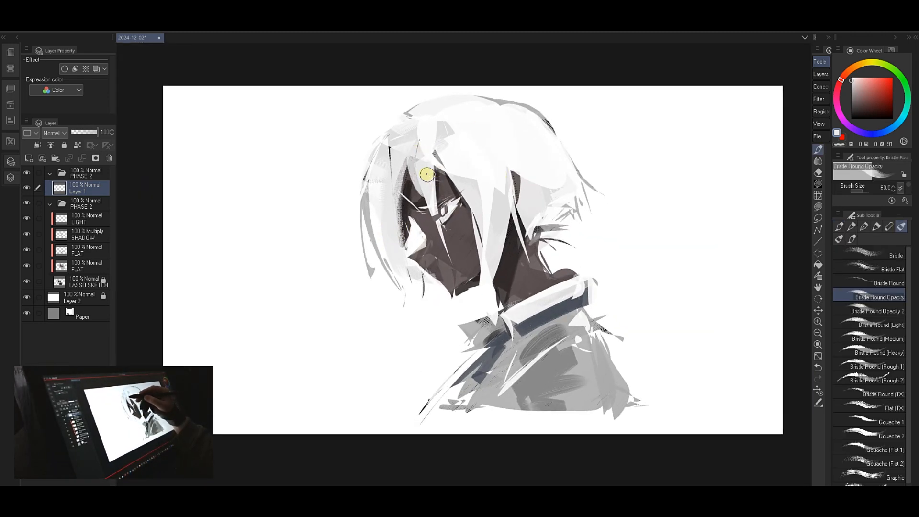
{"action": "key", "text": "ctrl+z"}
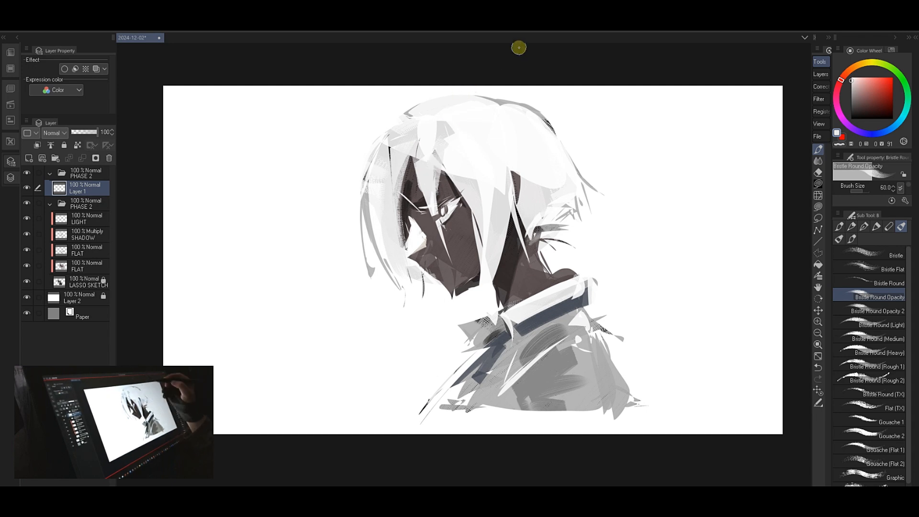
- Reduce the Bristle Round Opacity brush to size 40 and paint a sampled light grey (V 87) stroke down the side hair strand
{"action": "key", "text": "["}
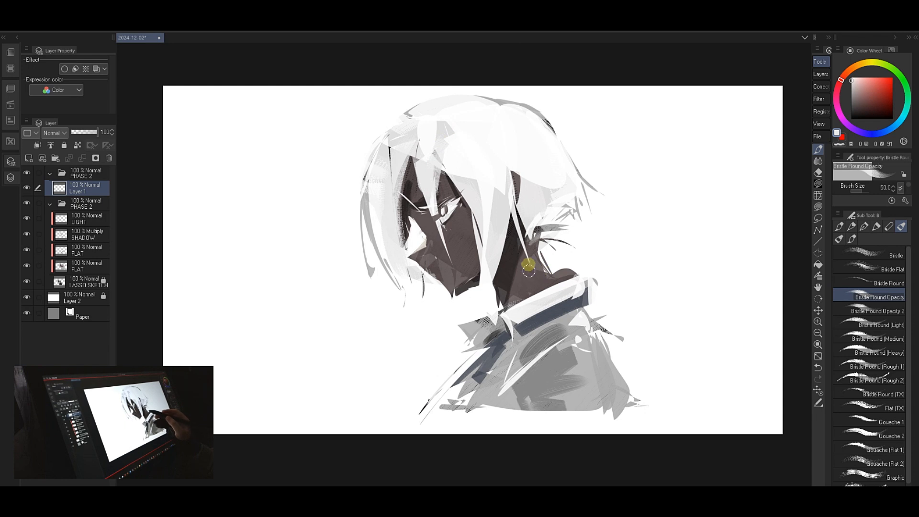
{"action": "key", "text": "["}
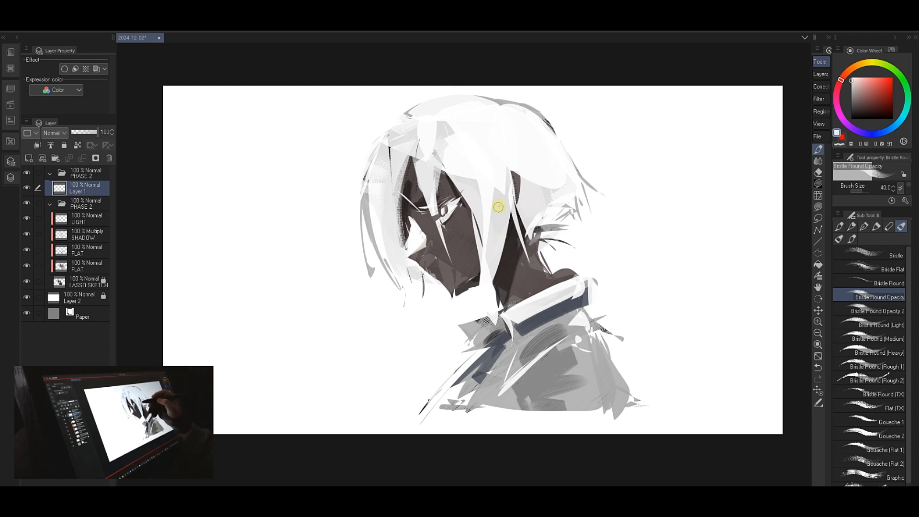
{"action": "left_click", "coordinate": [498, 258], "text": "alt"}
{"action": "left_click_drag", "start_coordinate": [510, 222], "coordinate": [489, 291]}
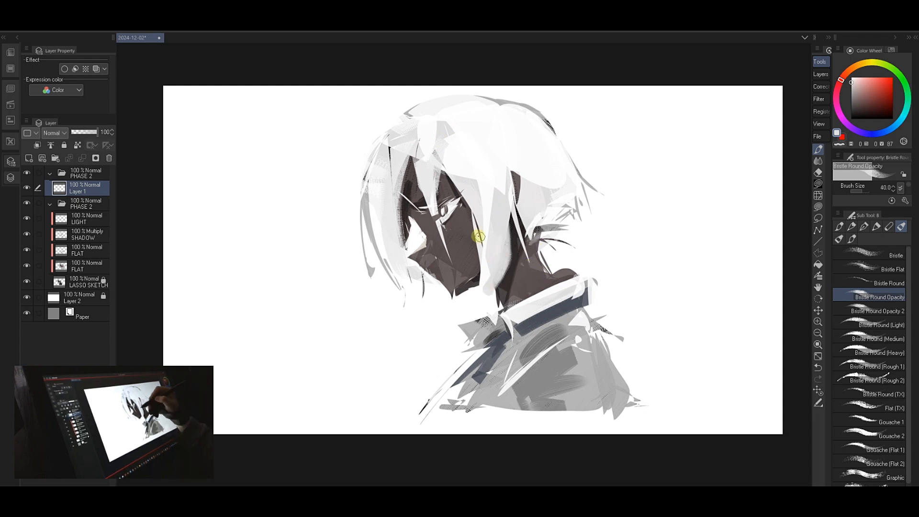
- Try light grey bristle strokes from the side hair strand over the cheek, and undo them
{"action": "left_click_drag", "start_coordinate": [478, 226], "coordinate": [458, 273]}
{"action": "key", "text": "ctrl+z"}
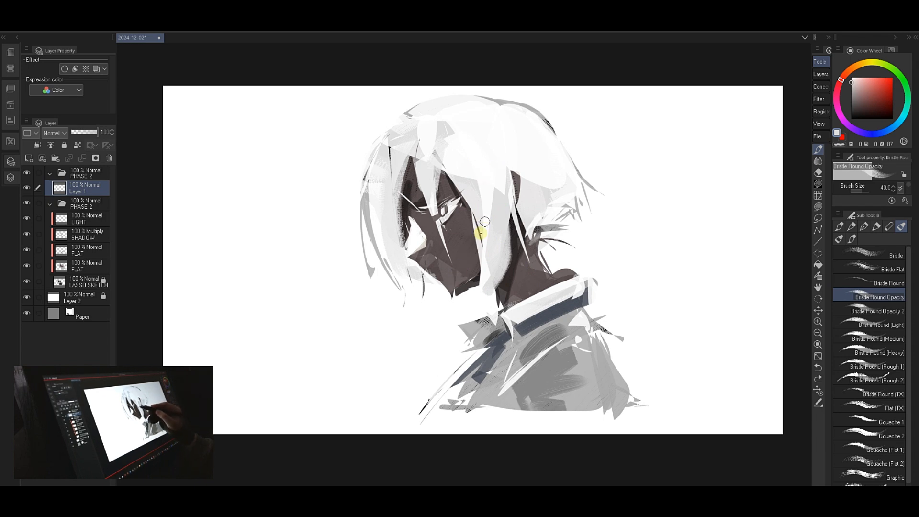
{"action": "left_click_drag", "start_coordinate": [480, 233], "coordinate": [462, 268]}
{"action": "key", "text": "ctrl+z"}
{"action": "key", "text": "ctrl+z"}
- Lasso a small area where the side hair meets the cheek and paint a light grey (V 87) bristle strand inside it
{"action": "key", "text": "l"}
{"action": "left_click_drag", "start_coordinate": [477, 218], "coordinate": [488, 224]}
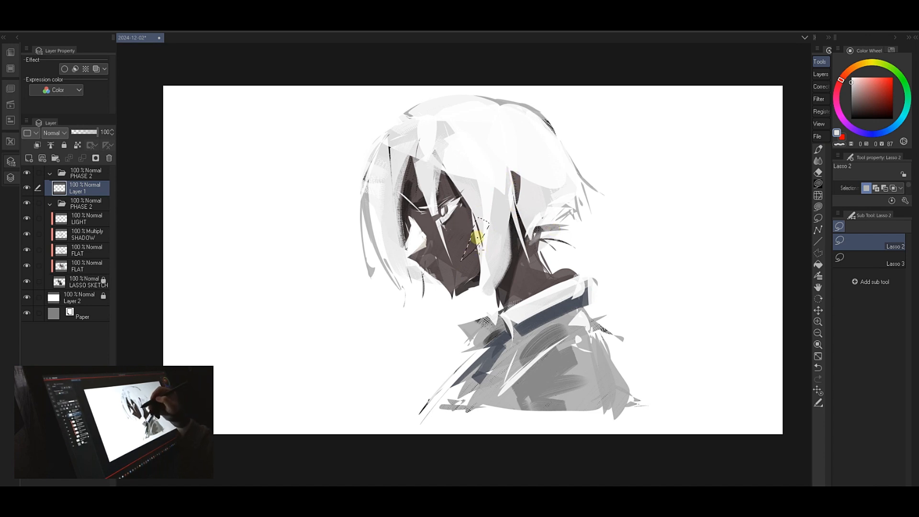
{"action": "key", "text": "b"}
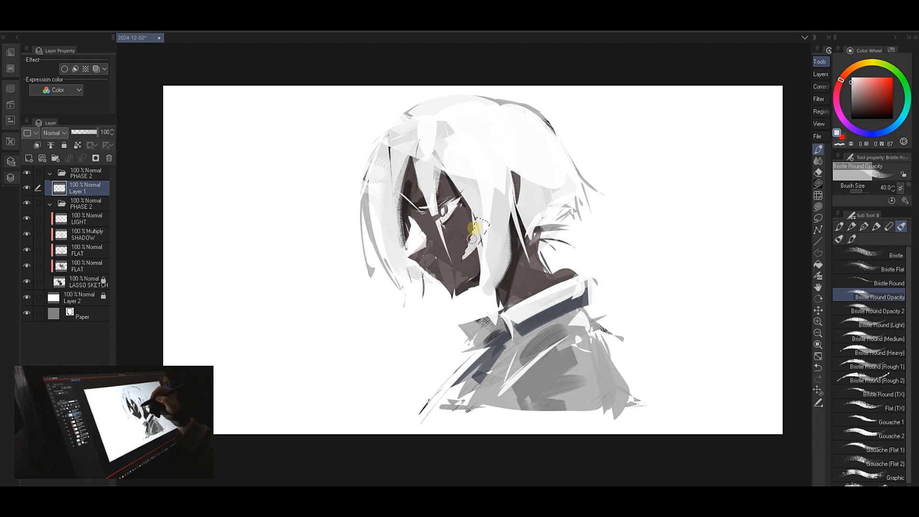
{"action": "key", "text": "m"}
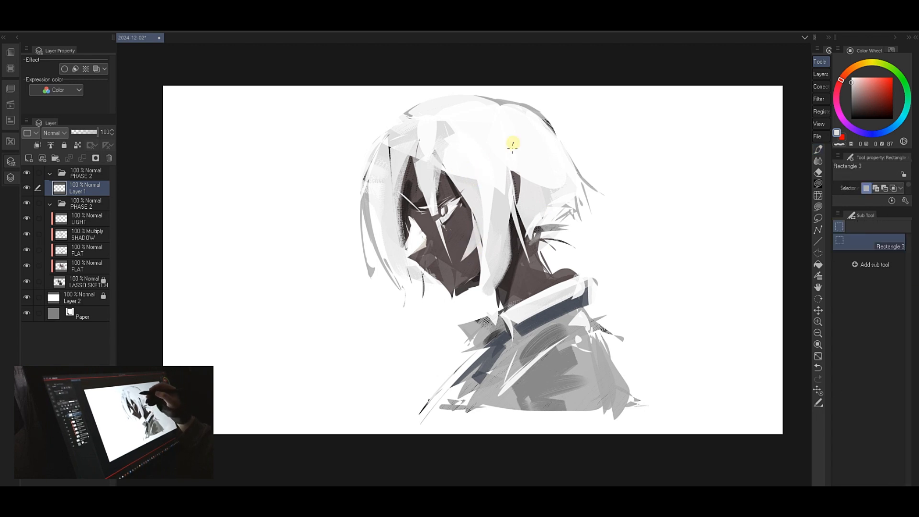
{"action": "left_click_drag", "start_coordinate": [548, 153], "coordinate": [548, 160]}
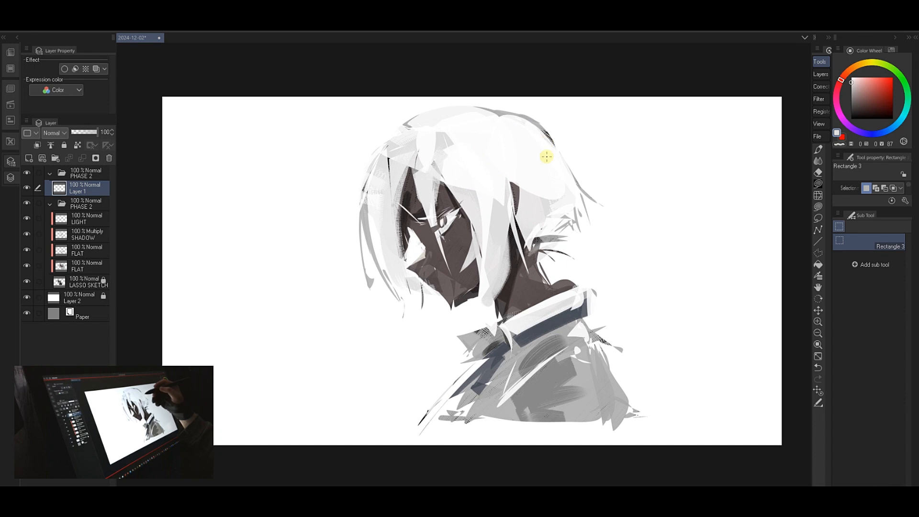
- Paint light grey bristle texture on the back of the hair at brush size 70, undoing unwanted strokes
{"action": "key", "text": "b"}
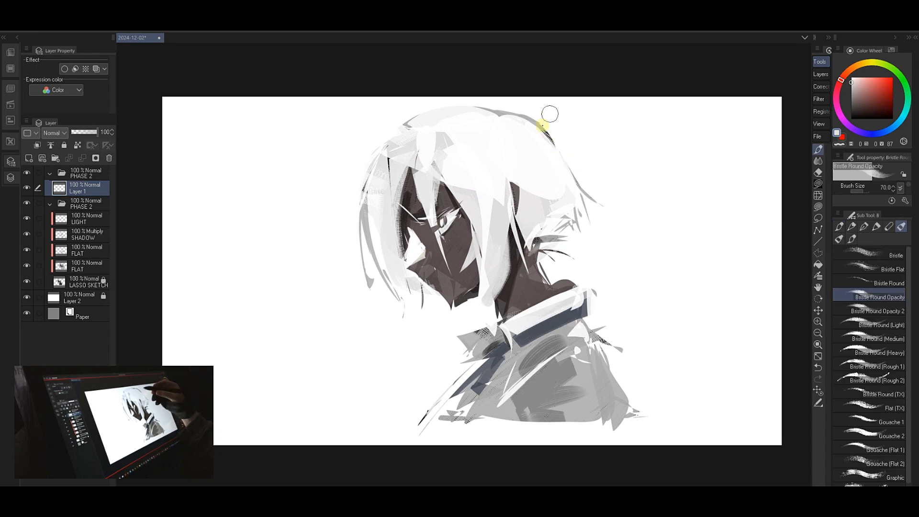
{"action": "mouse_move", "coordinate": [550, 176]}
{"action": "left_mouse_down"}
{"action": "mouse_move", "coordinate": [546, 199]}
{"action": "mouse_move", "coordinate": [540, 194]}
{"action": "mouse_move", "coordinate": [567, 182]}
{"action": "mouse_move", "coordinate": [567, 166]}
{"action": "mouse_move", "coordinate": [551, 187]}
{"action": "mouse_move", "coordinate": [561, 211]}
{"action": "mouse_move", "coordinate": [564, 185]}
{"action": "left_mouse_up"}
{"action": "key", "text": "ctrl+z"}
{"action": "key", "text": "ctrl+z"}
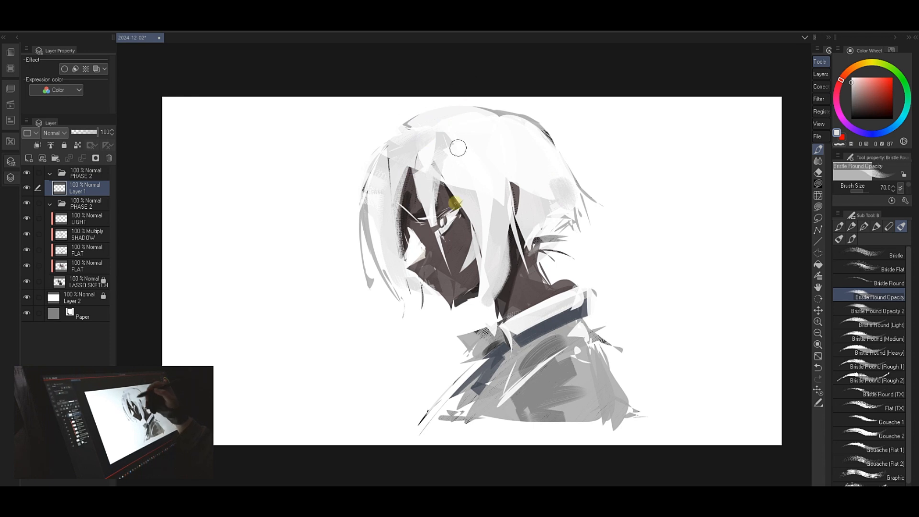
- Reduce the brush to size 4 and draw a thin light grey hair strand hanging below the jaw
{"action": "key", "text": "bracketleft"}
{"action": "key", "text": "bracketleft"}
{"action": "key", "text": "bracketleft"}
{"action": "key", "text": "bracketleft"}
{"action": "key", "text": "bracketleft"}
{"action": "key", "text": "bracketleft"}
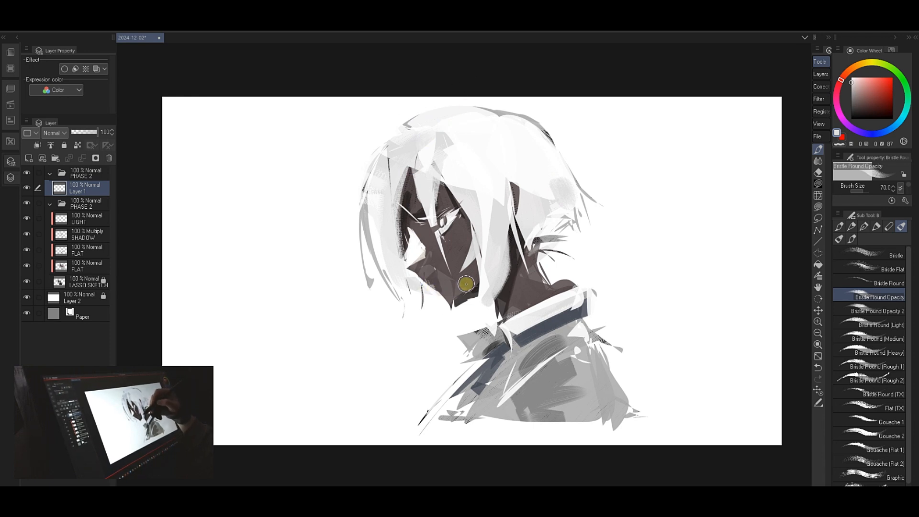
{"action": "left_click_drag", "start_coordinate": [429, 296], "coordinate": [441, 336]}
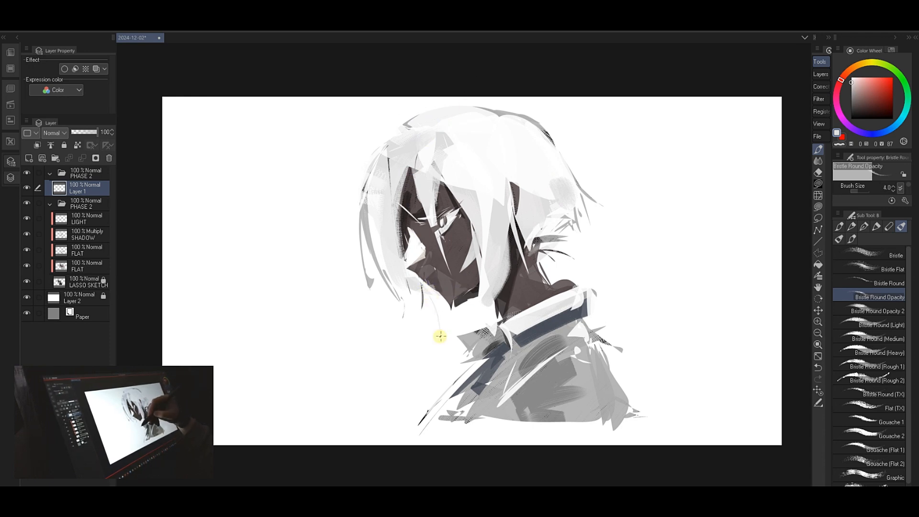
- Paint light grey hair wisps beneath the jaw and chin, varying the brush size between 8 and 50
{"action": "key", "text": "bracketright"}
{"action": "key", "text": "bracketright"}
{"action": "key", "text": "bracketright"}
{"action": "key", "text": "bracketright"}
{"action": "key", "text": "bracketright"}
{"action": "key", "text": "bracketright"}
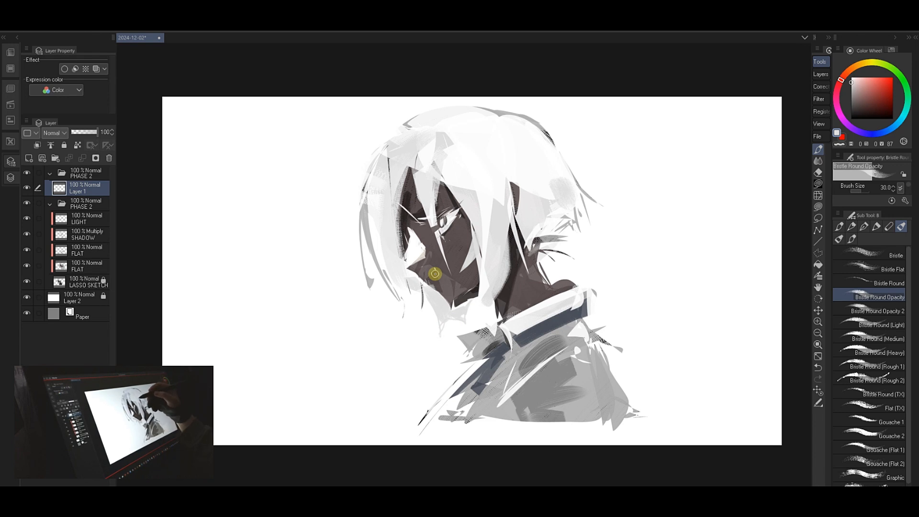
{"action": "key", "text": "bracketright"}
{"action": "key", "text": "bracketleft"}
{"action": "key", "text": "bracketleft"}
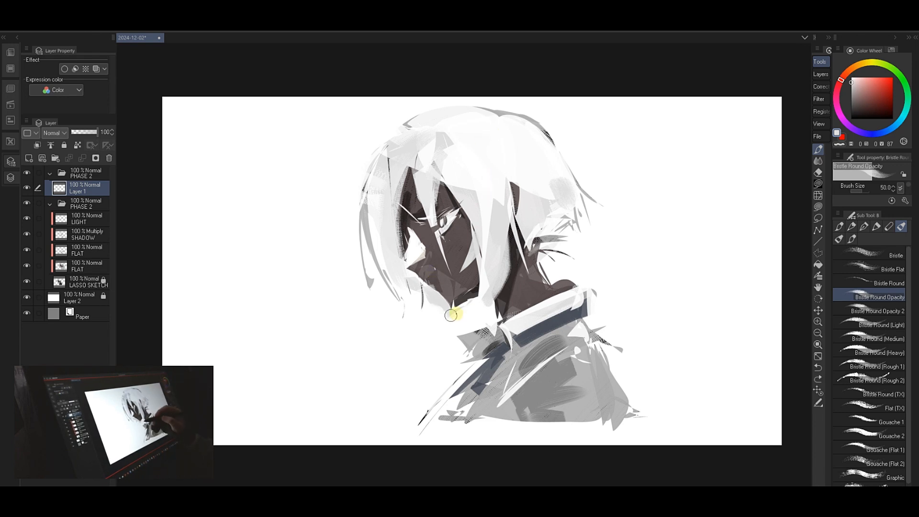
{"action": "key", "text": "bracketleft"}
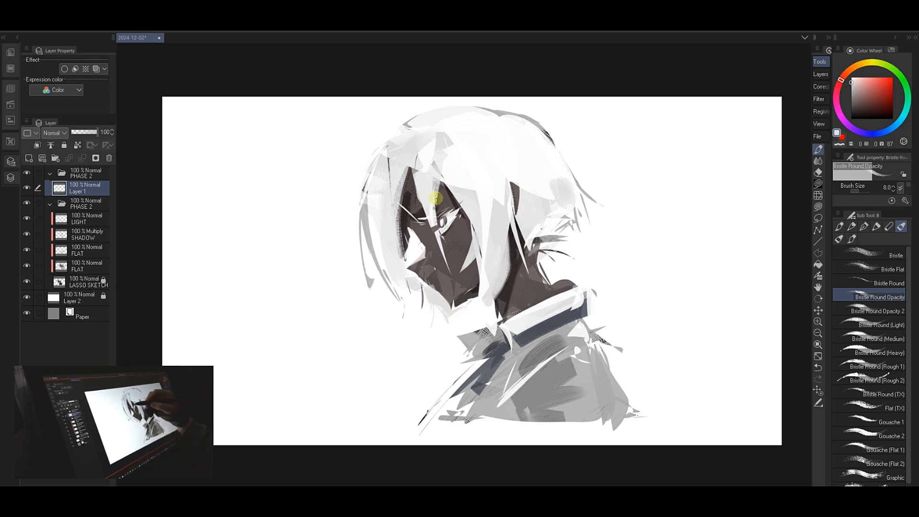
- Repaint the eye area at brush size 17 with sampled skin brown and a muted greyish tone (H 355, S 7, V 56)
{"action": "left_click", "coordinate": [433, 245], "text": "alt"}
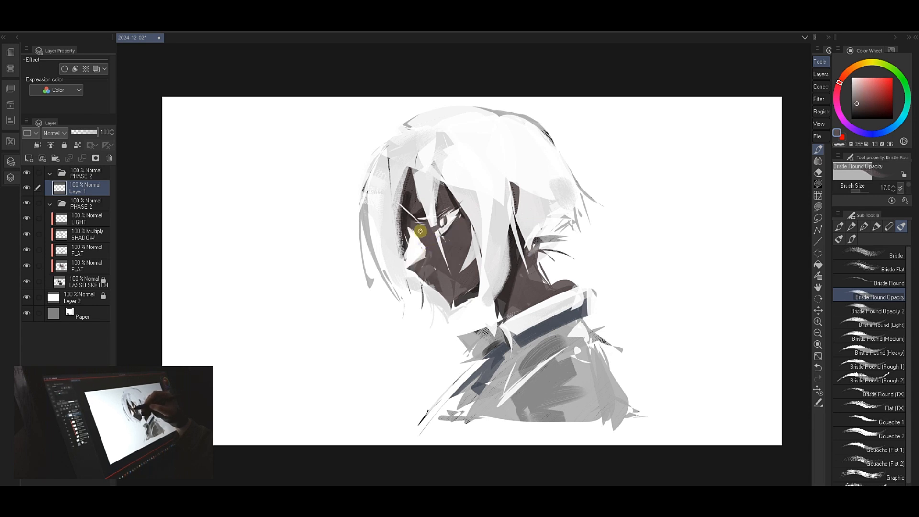
{"action": "left_click", "coordinate": [454, 225], "text": "alt"}
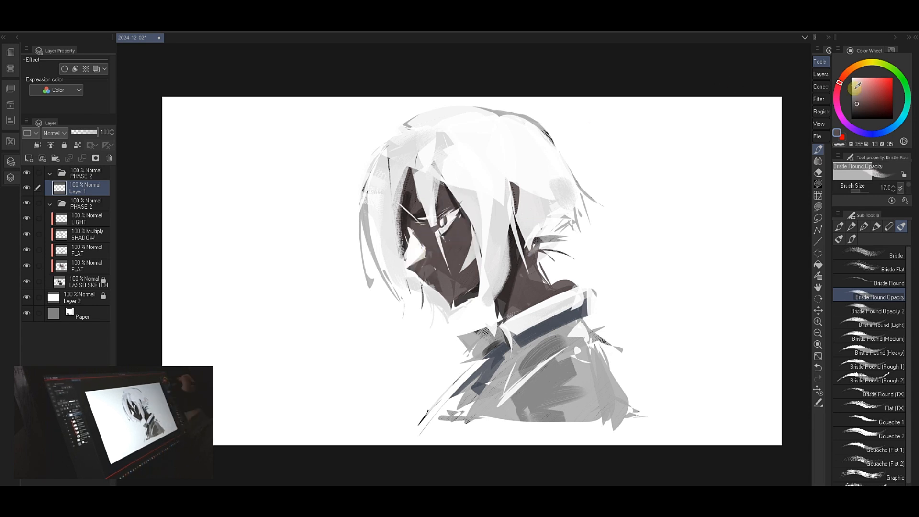
{"action": "left_click", "coordinate": [446, 222], "text": "alt"}
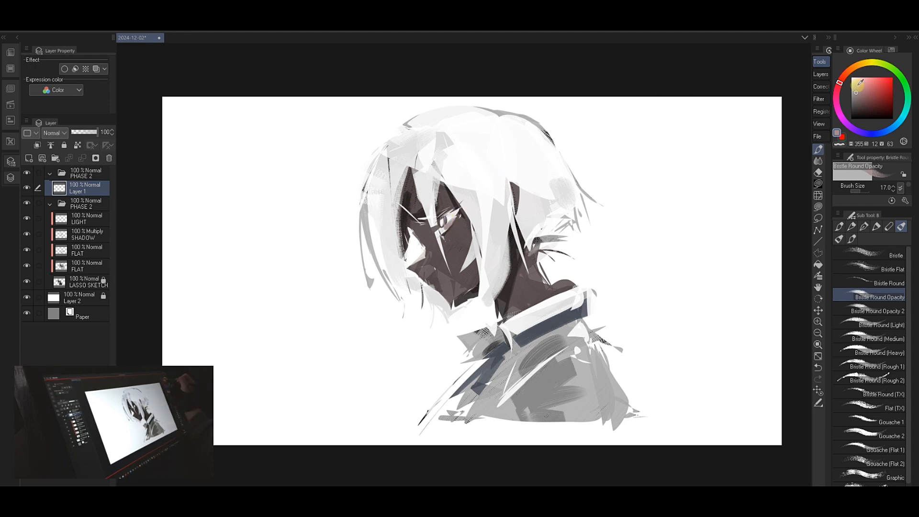
{"action": "left_click", "coordinate": [455, 211], "text": "alt"}
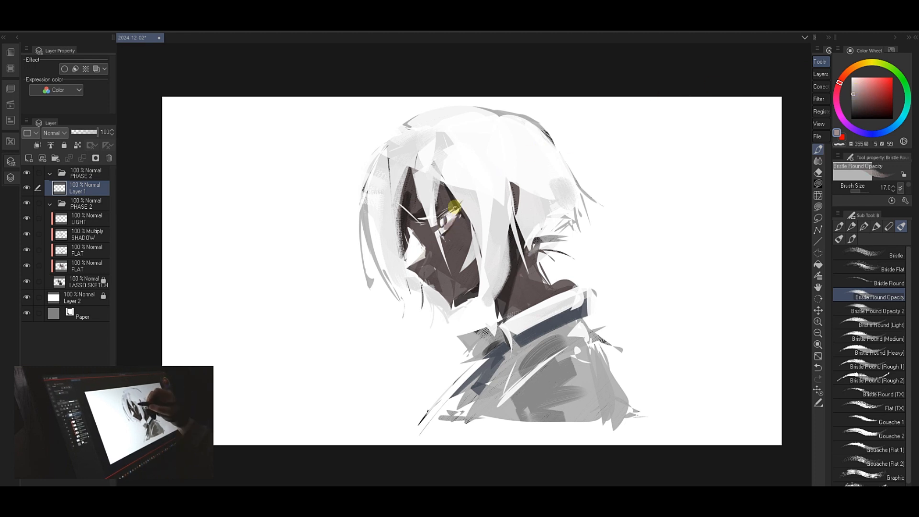
{"action": "left_click", "coordinate": [854, 95]}
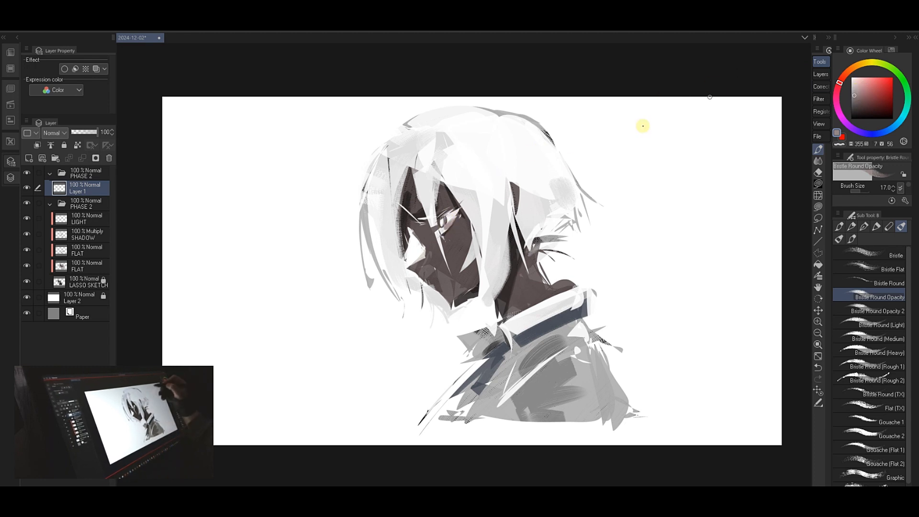
- Paint the hair edge beside the forehead using sampled light greys (V 81 and V 91) at brush size 17
{"action": "left_click", "coordinate": [408, 199], "text": "alt"}
{"action": "left_click", "coordinate": [404, 184], "text": "alt"}
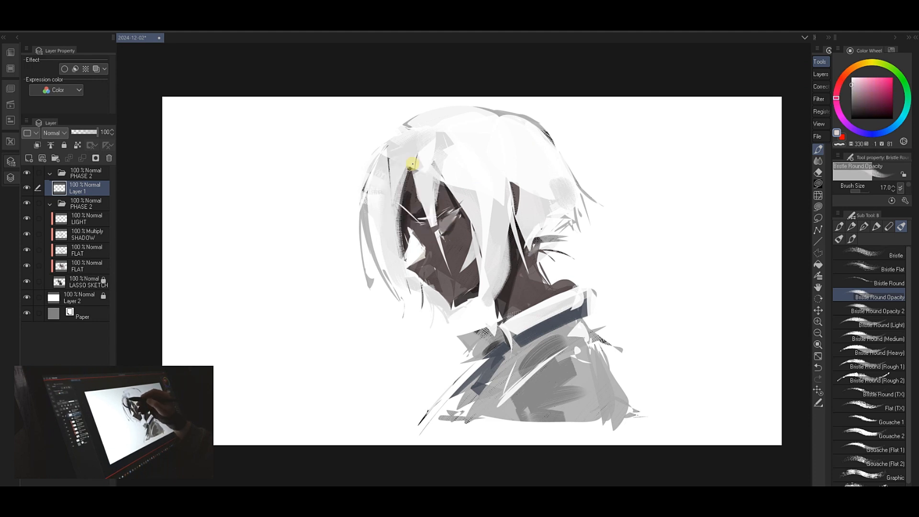
{"action": "left_click_drag", "start_coordinate": [407, 168], "coordinate": [402, 223]}
{"action": "left_click", "coordinate": [402, 173], "text": "alt"}
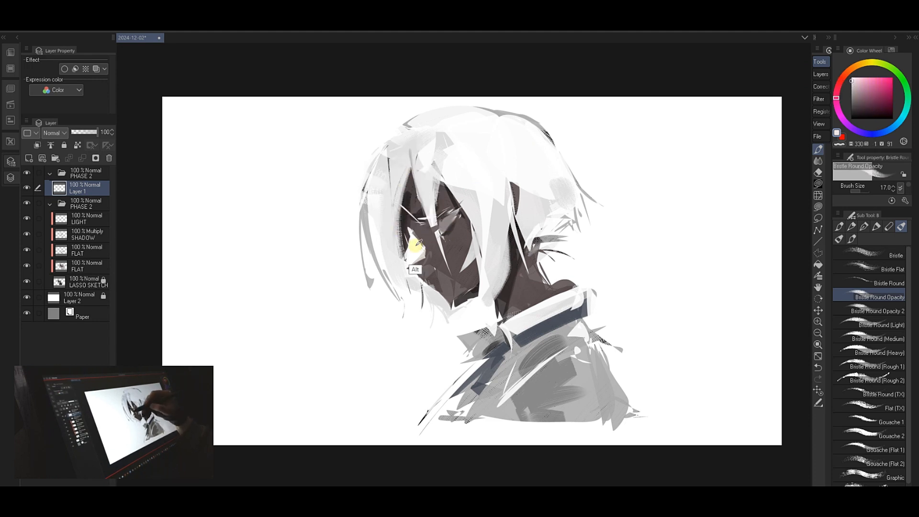
- Sample a dark brown (H 351, S 14, V 20) and paint fine accents beside the nose bridge with a much smaller brush
{"action": "left_click", "coordinate": [422, 220], "text": "alt"}
{"action": "left_click", "coordinate": [420, 209], "text": "alt"}
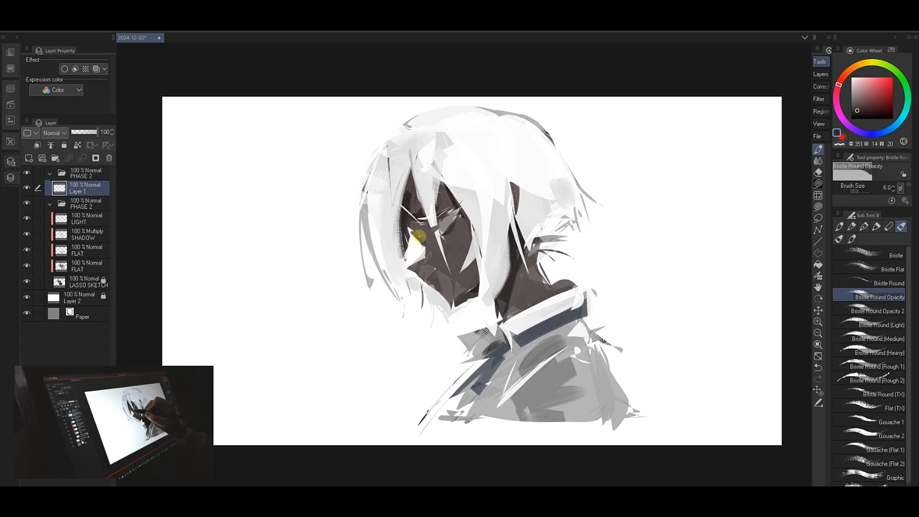
{"action": "key", "text": "bracketleft"}
{"action": "key", "text": "bracketleft"}
{"action": "key", "text": "bracketleft"}
{"action": "key", "text": "bracketleft"}
{"action": "key", "text": "bracketleft"}
{"action": "key", "text": "bracketleft"}
{"action": "key", "text": "bracketleft"}
{"action": "key", "text": "bracketleft"}
{"action": "key", "text": "bracketleft"}
{"action": "mouse_move", "coordinate": [413, 233]}
{"action": "left_mouse_down"}
{"action": "mouse_move", "coordinate": [414, 242]}
{"action": "mouse_move", "coordinate": [425, 229]}
{"action": "left_mouse_up"}
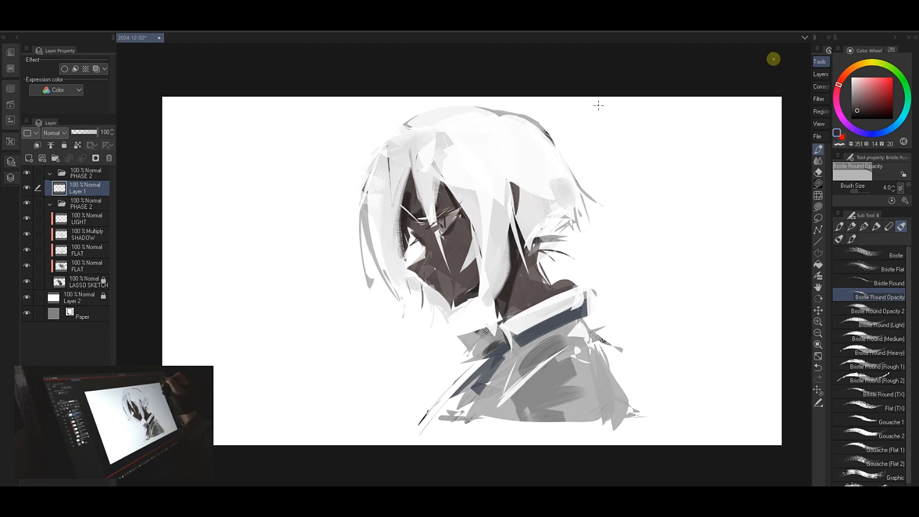
- Choose a muted cyan (H 182, S 10, V 61) and paint the iris at brush size 4
{"action": "left_click", "coordinate": [902, 118]}
{"action": "left_click", "coordinate": [855, 93]}
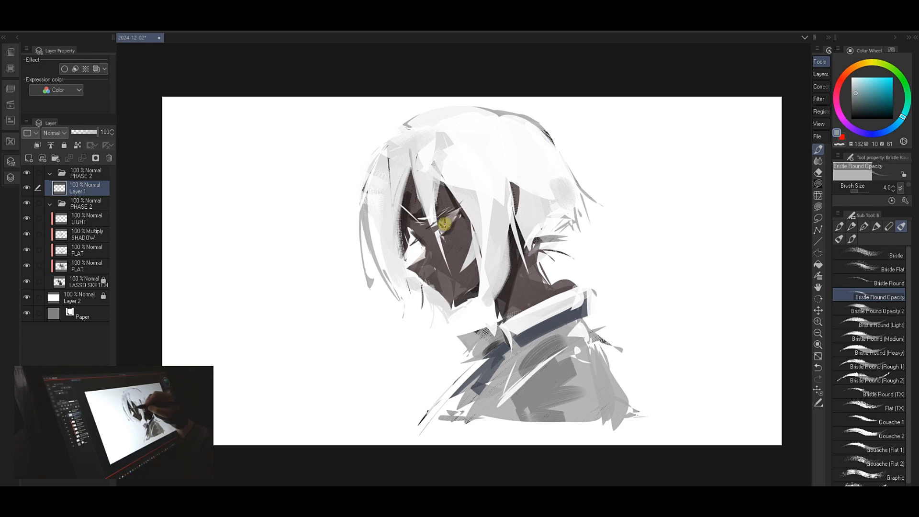
{"action": "key", "text": "Up"}
- Darken the colour to H 182, S 6, V 16 and detail the eye with a fine brush, undoing a stray stroke
{"action": "left_click", "coordinate": [853, 112]}
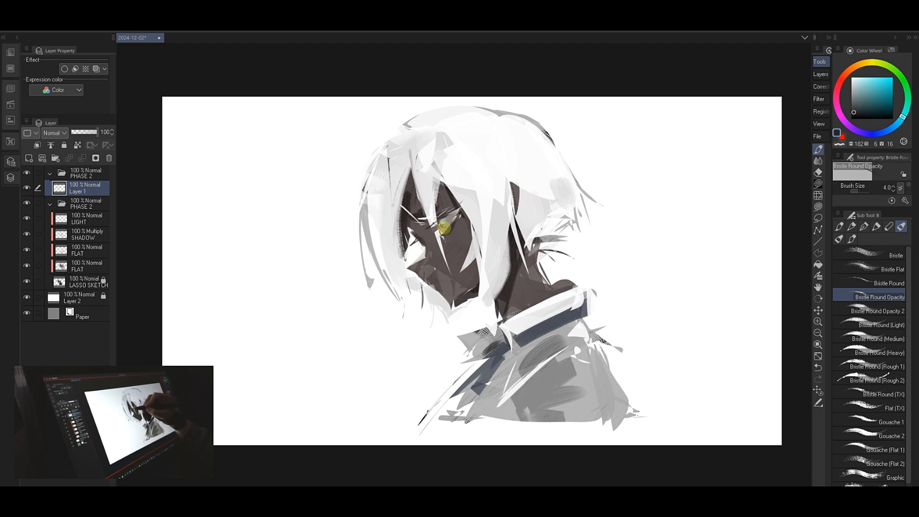
{"action": "key", "text": "bracketleft"}
{"action": "key", "text": "bracketleft"}
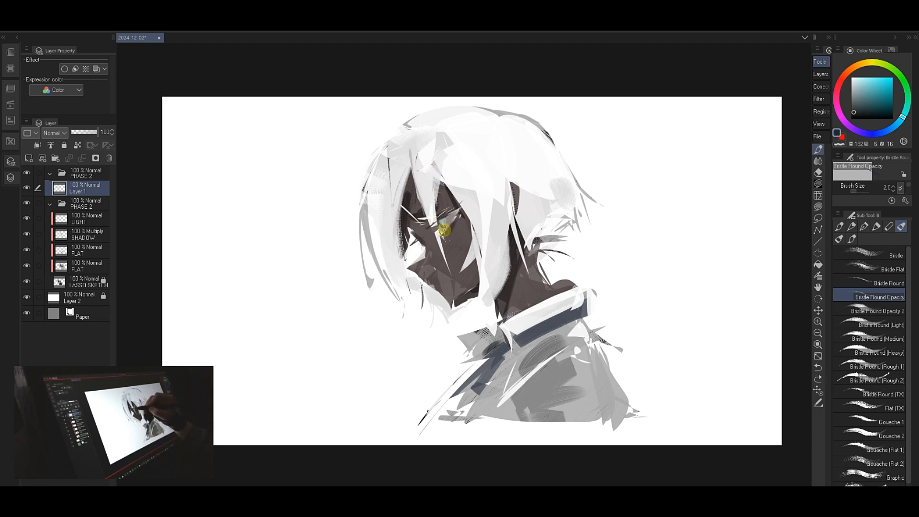
{"action": "key", "text": "ctrl+z"}
{"action": "key", "text": "ctrl+space"}
{"action": "mouse_move", "coordinate": [452, 223]}
{"action": "left_mouse_down"}
{"action": "mouse_move", "coordinate": [490, 195]}
{"action": "mouse_move", "coordinate": [453, 222]}
{"action": "left_mouse_up"}
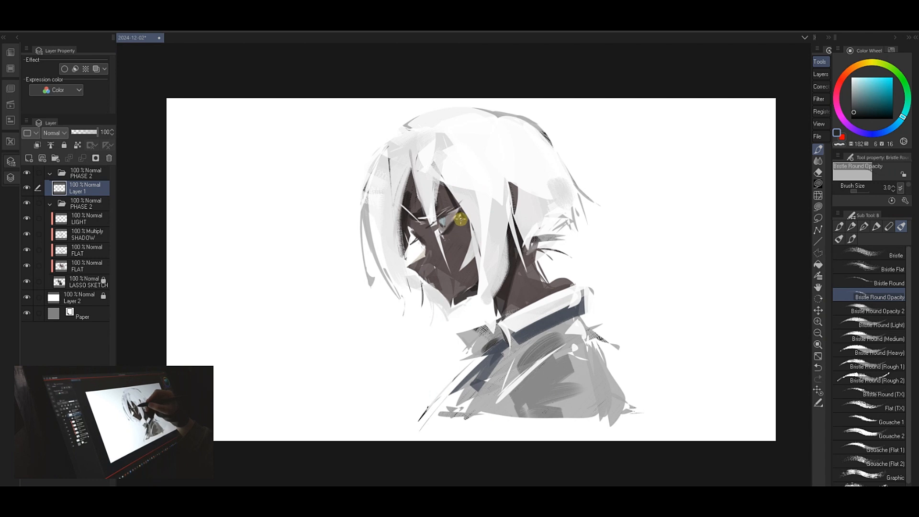
- Enlarge the brush to size 17 and paint sampled skin brown (H 355, S 13, V 36) around the outer corner of the eye
{"action": "key", "text": "bracketright"}
{"action": "key", "text": "bracketright"}
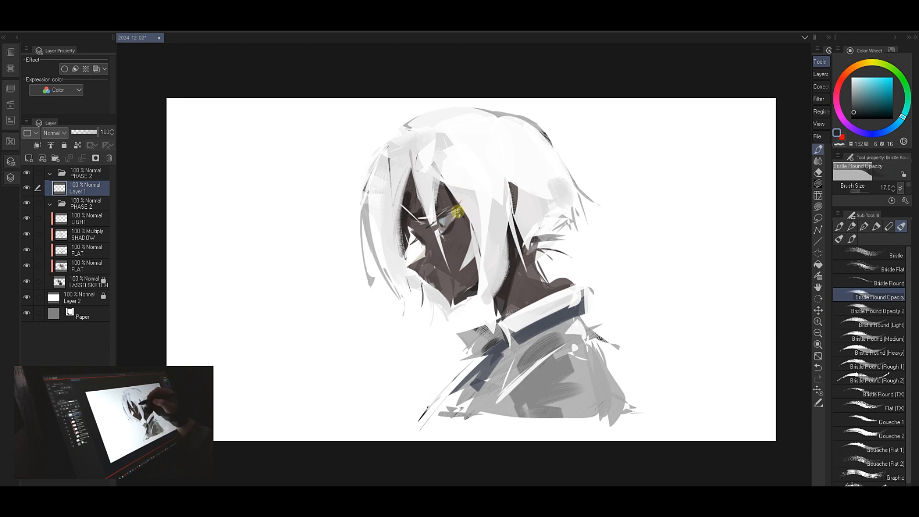
{"action": "left_click", "coordinate": [461, 220], "text": "alt"}
{"action": "left_click", "coordinate": [458, 205], "text": "alt"}
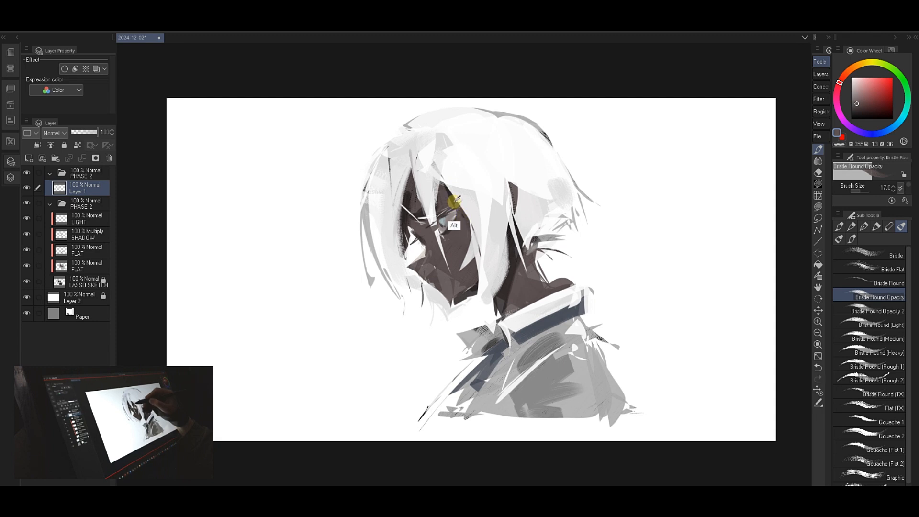
- Define the upper eyelid with dark brown (H 351, S 13, V 21) at brush size 3, then darken the colour to V 11
{"action": "key", "text": "bracketleft"}
{"action": "key", "text": "bracketleft"}
{"action": "key", "text": "bracketleft"}
{"action": "key", "text": "bracketleft"}
{"action": "key", "text": "bracketleft"}
{"action": "key", "text": "bracketleft"}
{"action": "key", "text": "bracketleft"}
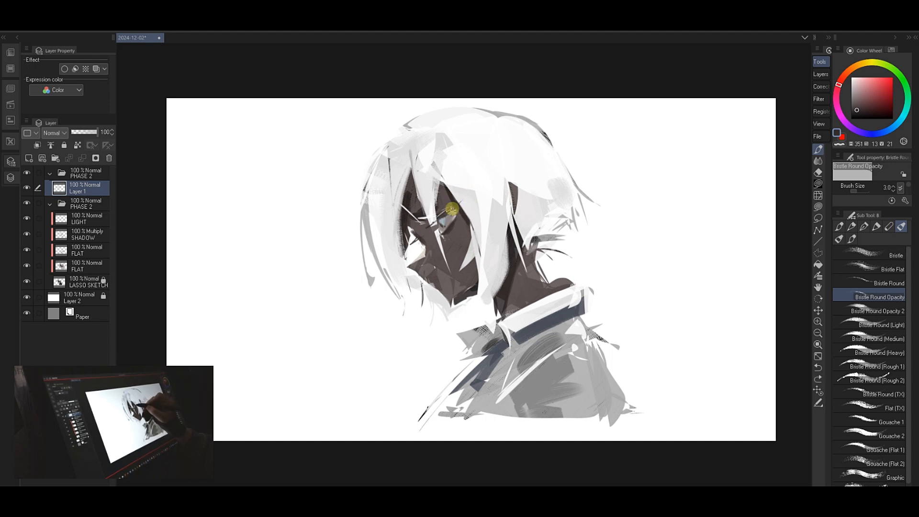
{"action": "left_click", "coordinate": [857, 114]}
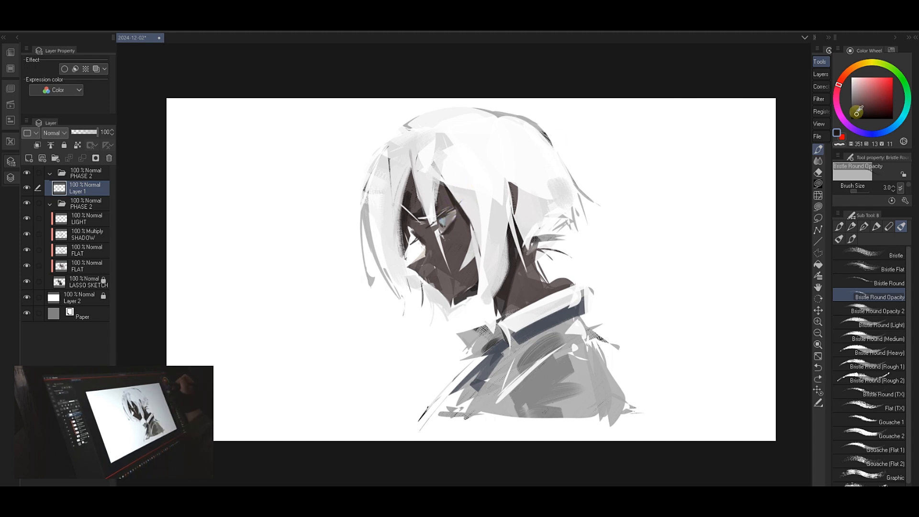
- Retouch around the eye with sampled skin browns and the central hair strand with near-white (V 99), enlarging the brush to size 8
{"action": "left_click", "coordinate": [449, 237], "text": "alt"}
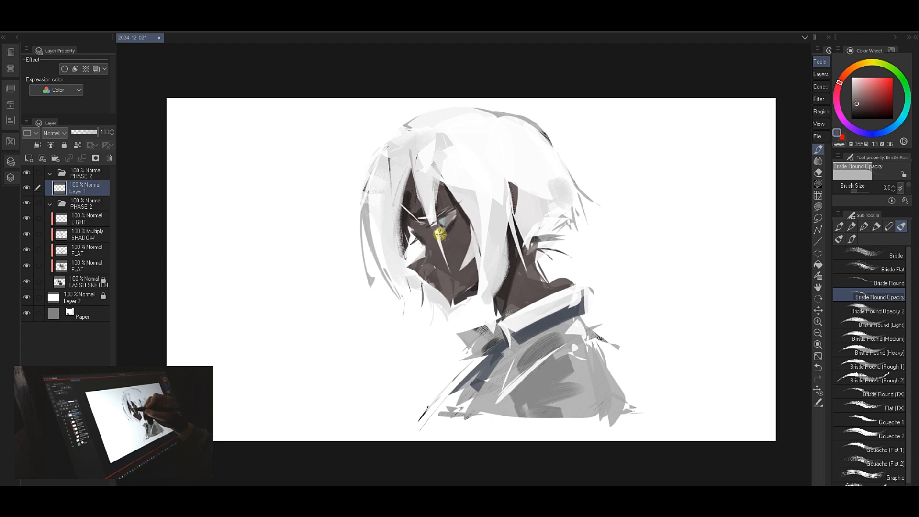
{"action": "left_click", "coordinate": [445, 235], "text": "alt"}
{"action": "key", "text": "]"}
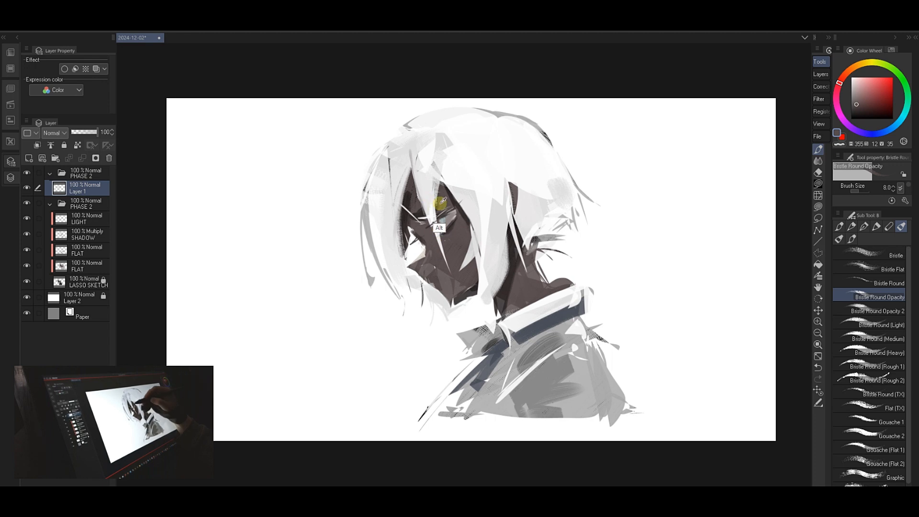
{"action": "left_click", "coordinate": [430, 220], "text": "alt"}
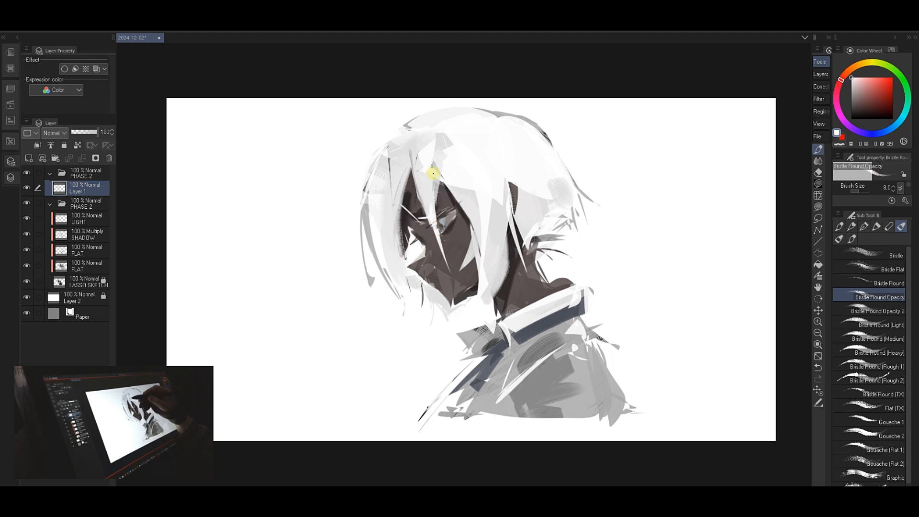
{"action": "left_click", "coordinate": [443, 258], "text": "alt"}
{"action": "left_click", "coordinate": [442, 232], "text": "alt"}
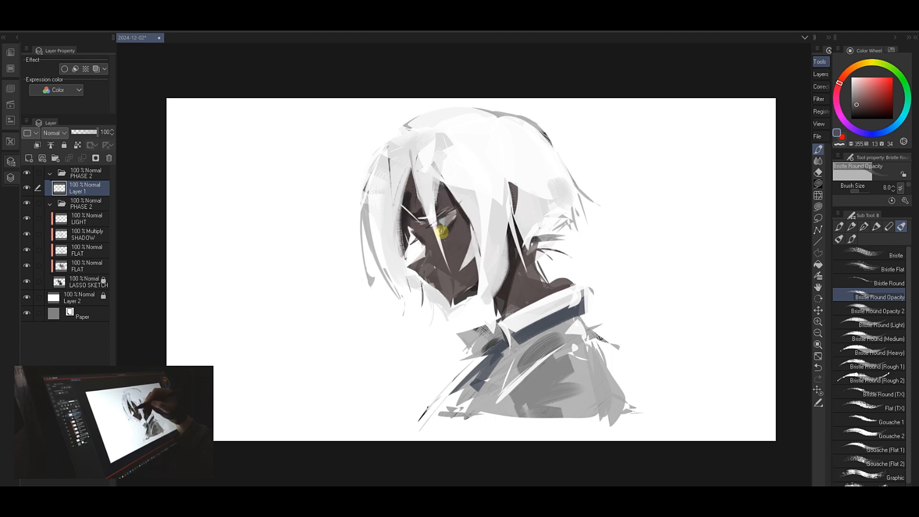
- Refine the eye and the skin around it using brown tones sampled from the face and a darker, near-black brown
{"action": "left_click", "coordinate": [445, 224], "text": "alt"}
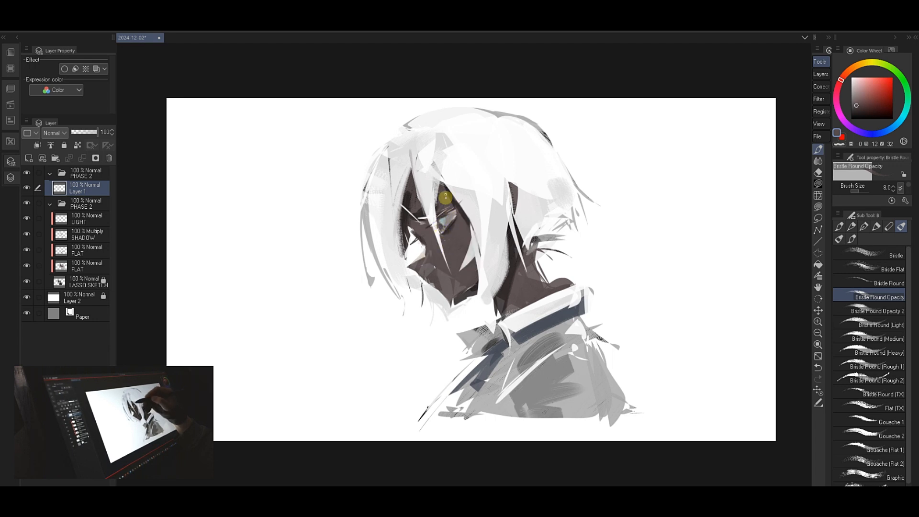
{"action": "left_click", "coordinate": [447, 243], "text": "alt"}
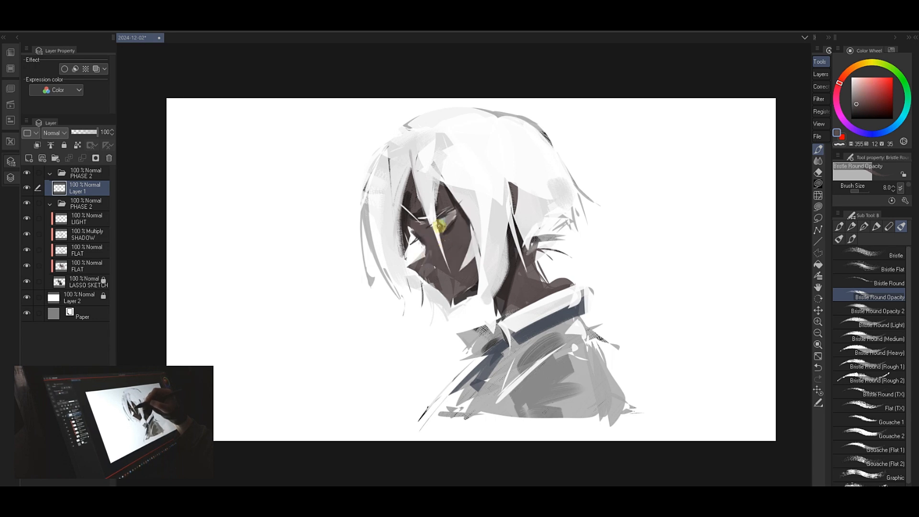
{"action": "left_click", "coordinate": [419, 214], "text": "alt"}
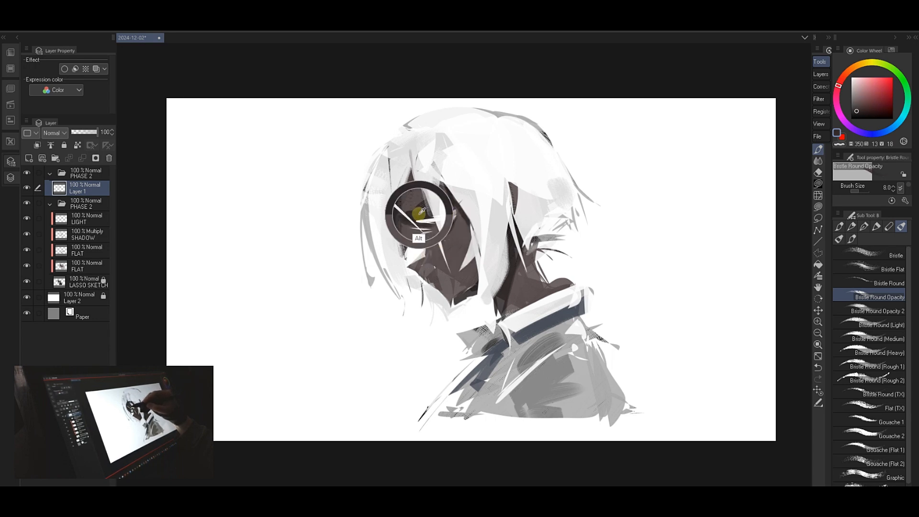
{"action": "left_click", "coordinate": [855, 114]}
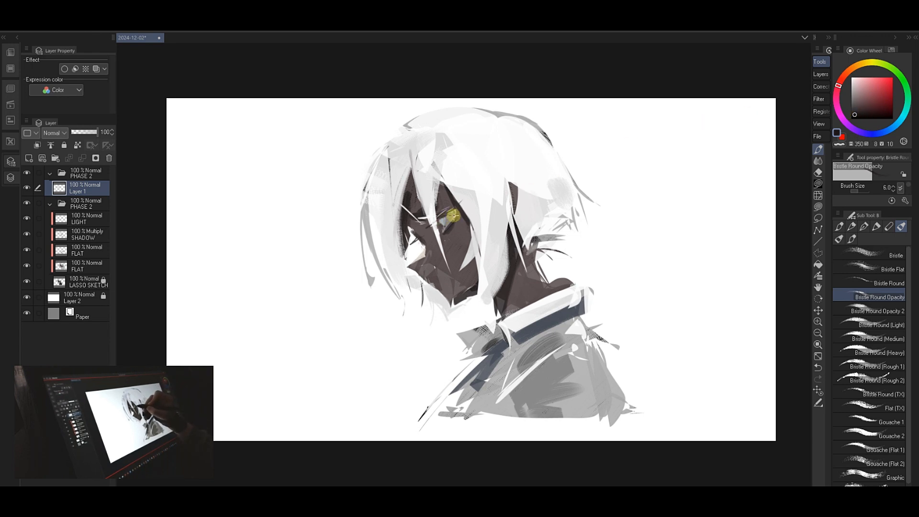
{"action": "key", "text": "bracketright"}
{"action": "key", "text": "bracketright"}
{"action": "key", "text": "bracketright"}
{"action": "key", "text": "bracketright"}
{"action": "key", "text": "bracketright"}
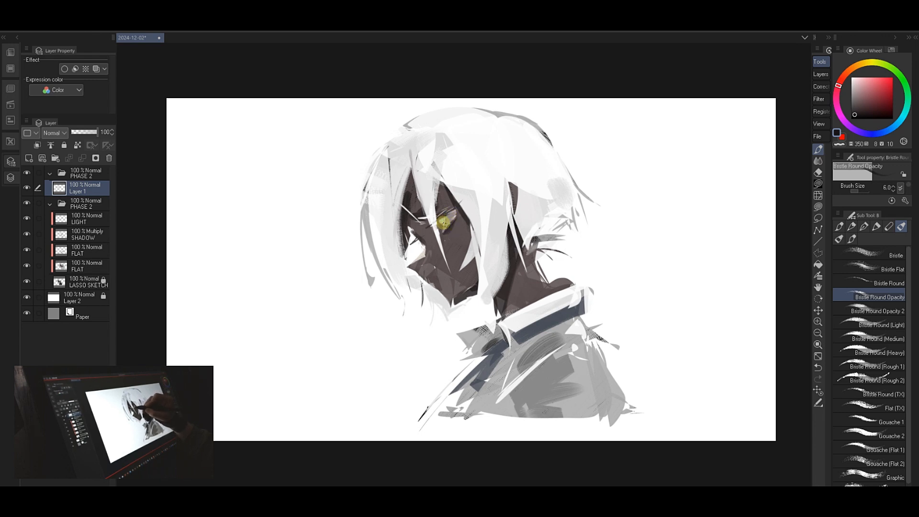
{"action": "key", "text": "bracketright"}
{"action": "key", "text": "bracketright"}
{"action": "key", "text": "ctrl+z"}
- Touch up the iris with its sampled pale blue-grey and reduce the brush size to 6
{"action": "left_click", "coordinate": [445, 218], "text": "alt"}
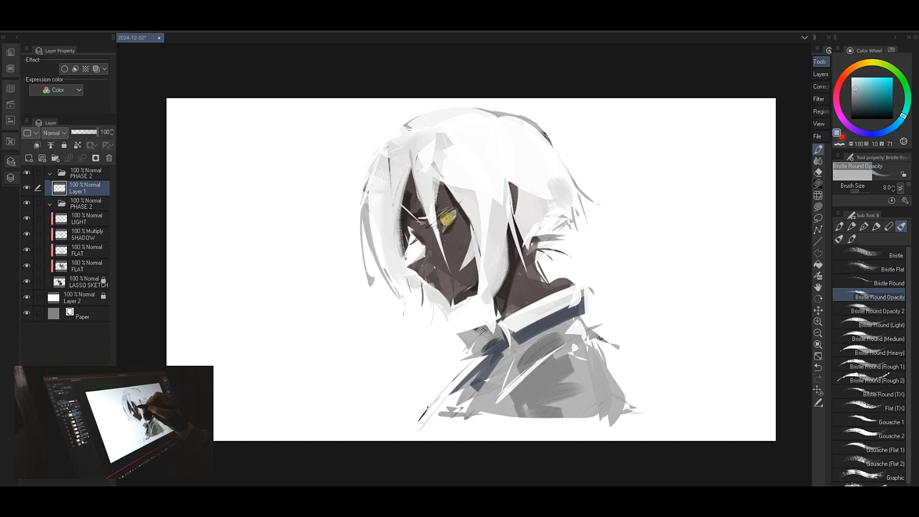
{"action": "key", "text": "bracketleft"}
{"action": "key", "text": "bracketleft"}
- Define the eye's lid lines with a darkened sample of the skin brown at brush size 2.5, undoing the last stroke
{"action": "left_click", "coordinate": [458, 229], "text": "alt"}
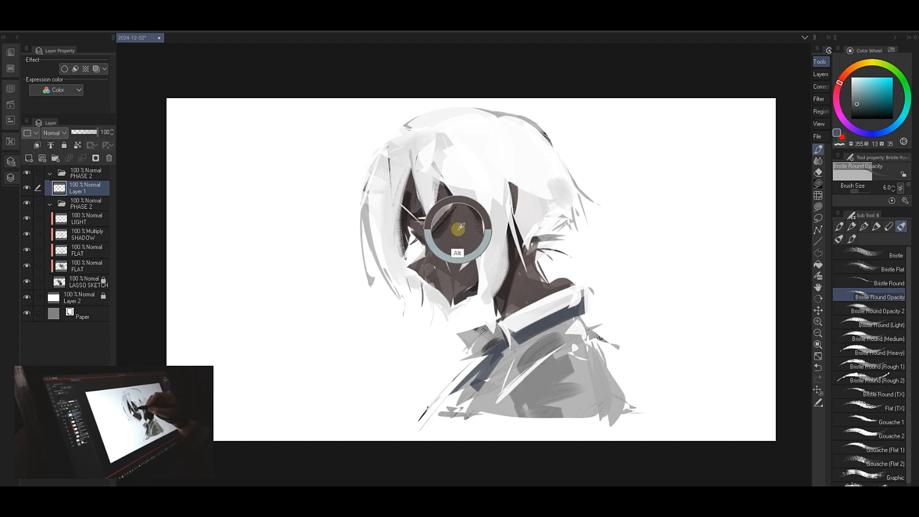
{"action": "left_click", "coordinate": [856, 114]}
{"action": "key", "text": "bracketleft"}
{"action": "key", "text": "bracketleft"}
{"action": "key", "text": "bracketleft"}
{"action": "key", "text": "bracketleft"}
{"action": "key", "text": "ctrl+z"}
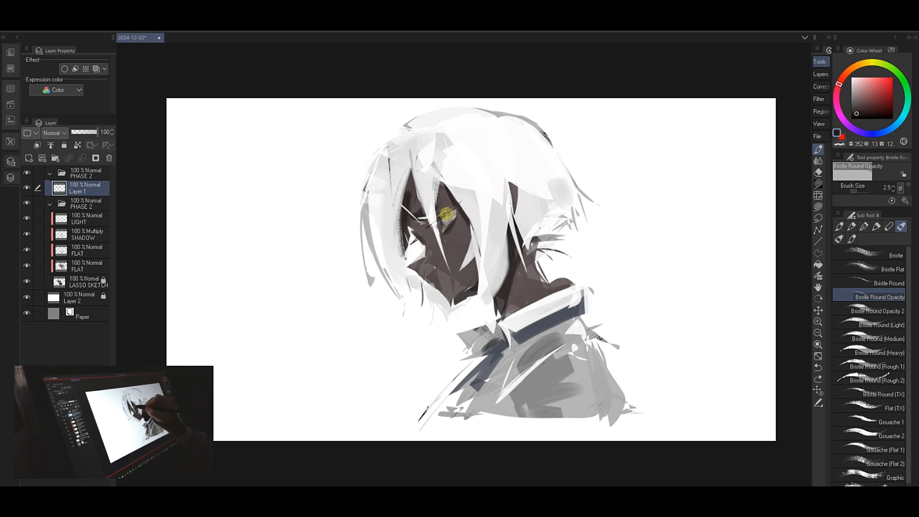
- Draw the nose bridge and nose tip contour in the sampled near-black brown at brush size 3
{"action": "key", "text": "bracketright"}
{"action": "left_click", "coordinate": [408, 221], "text": "alt"}
{"action": "left_click_drag", "start_coordinate": [412, 236], "coordinate": [419, 235]}
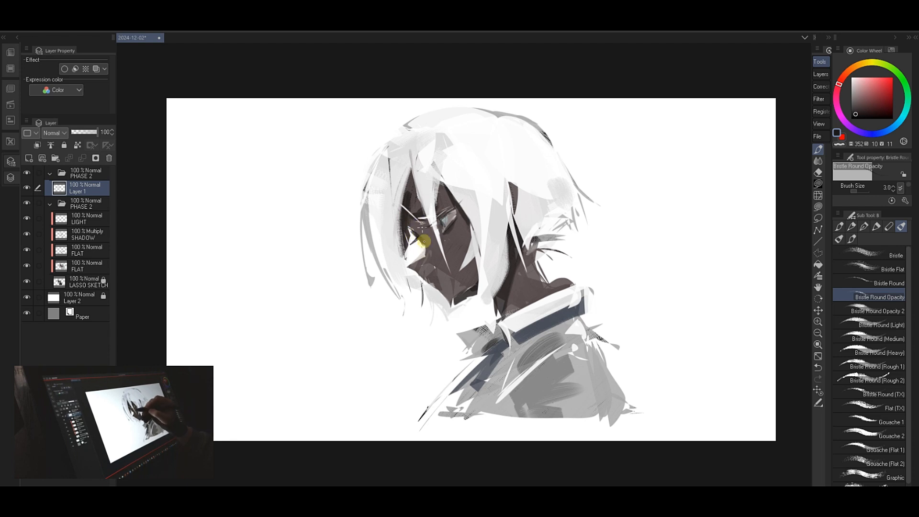
{"action": "key", "text": "ctrl+z"}
{"action": "left_click_drag", "start_coordinate": [422, 248], "coordinate": [410, 263]}
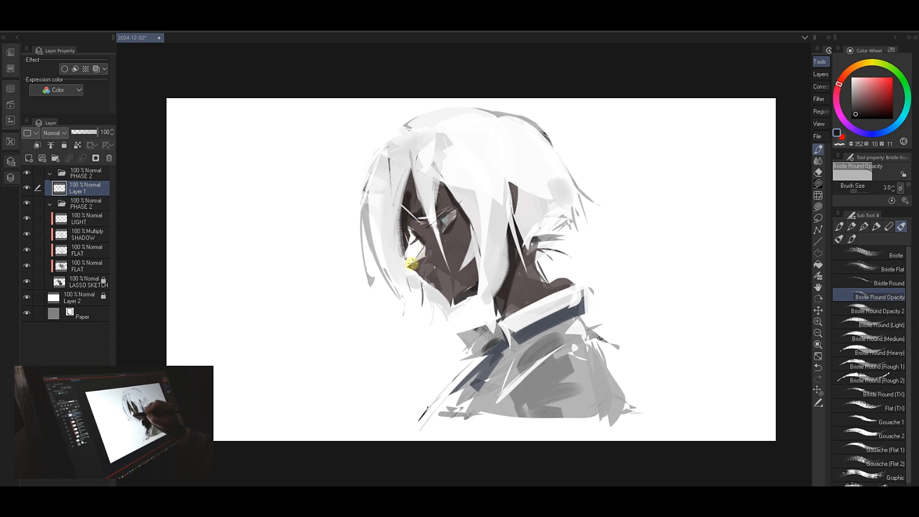
- Darken the contour from the nose down to the lips and chin at brush size 5, undoing unwanted strokes
{"action": "key", "text": "bracketright"}
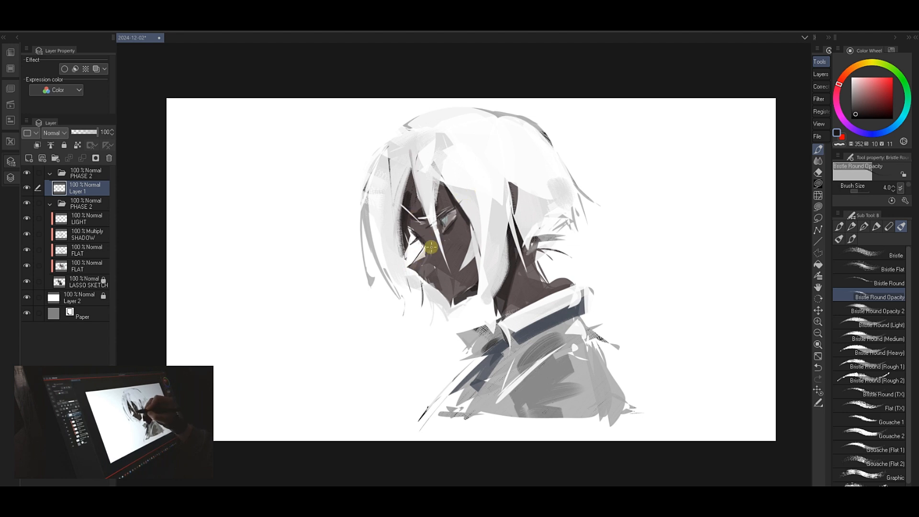
{"action": "key", "text": "bracketright"}
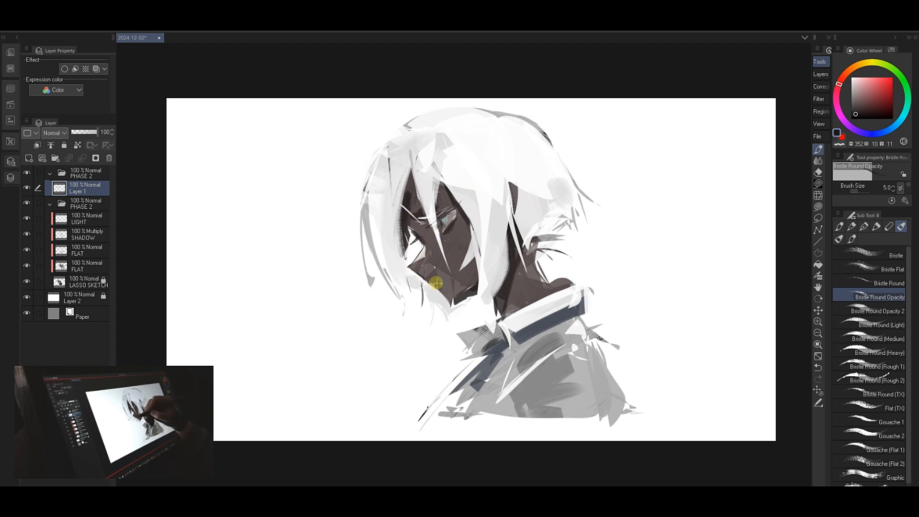
{"action": "left_click_drag", "start_coordinate": [418, 274], "coordinate": [429, 280]}
{"action": "key", "text": "ctrl+z"}
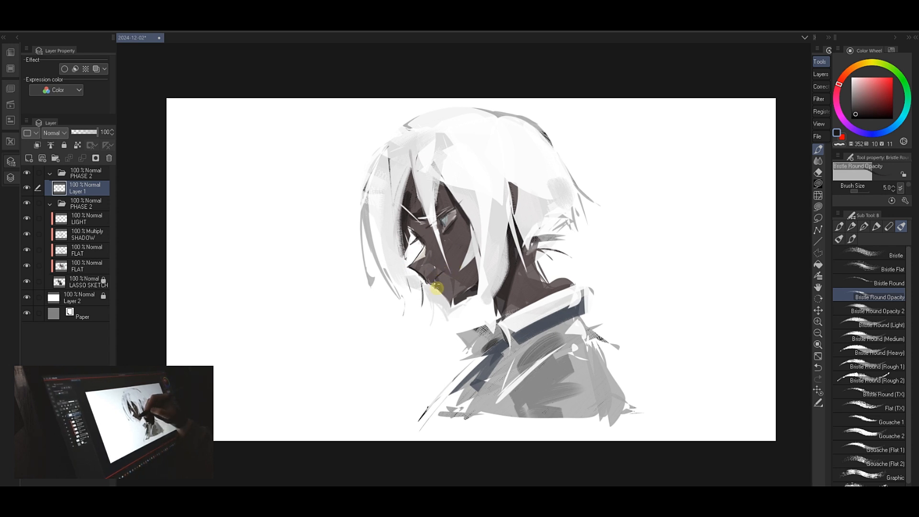
{"action": "left_click_drag", "start_coordinate": [447, 297], "coordinate": [452, 303]}
{"action": "key", "text": "ctrl+z"}
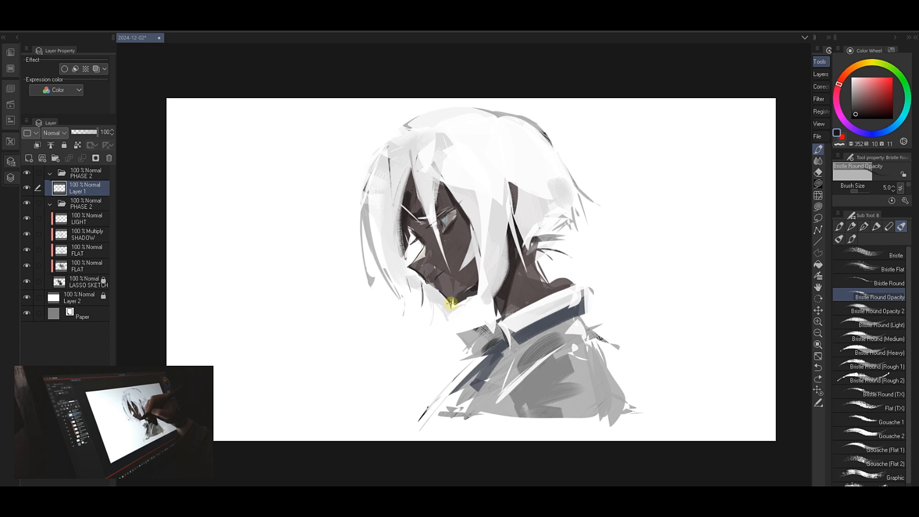
- Blend the jaw, chin and lips using brown skin tones sampled from the lower face
{"action": "left_click", "coordinate": [470, 283], "text": "alt"}
{"action": "left_click", "coordinate": [462, 290], "text": "alt"}
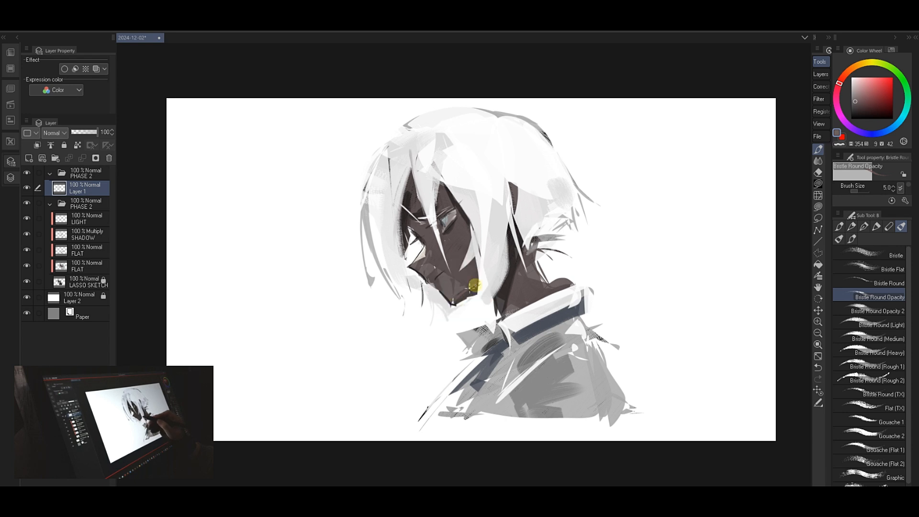
{"action": "left_click", "coordinate": [436, 284], "text": "alt"}
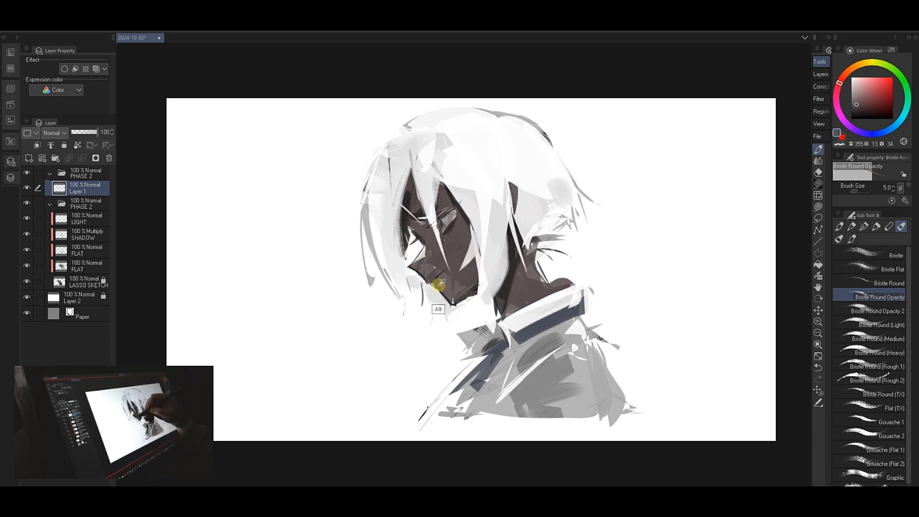
{"action": "left_click", "coordinate": [437, 284], "text": "alt"}
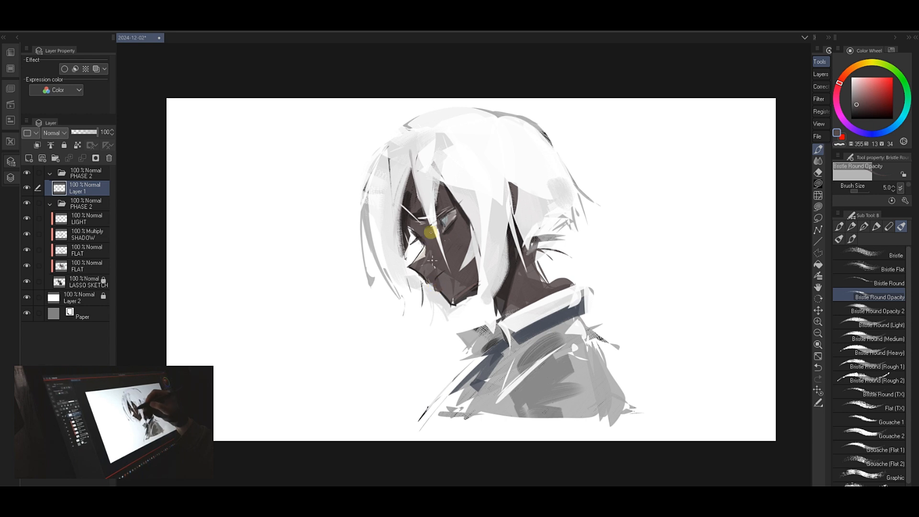
- Touch up the nose and cheek with sampled dark brown and pale cream, and sample the face's brown
{"action": "left_click", "coordinate": [430, 280], "text": "alt"}
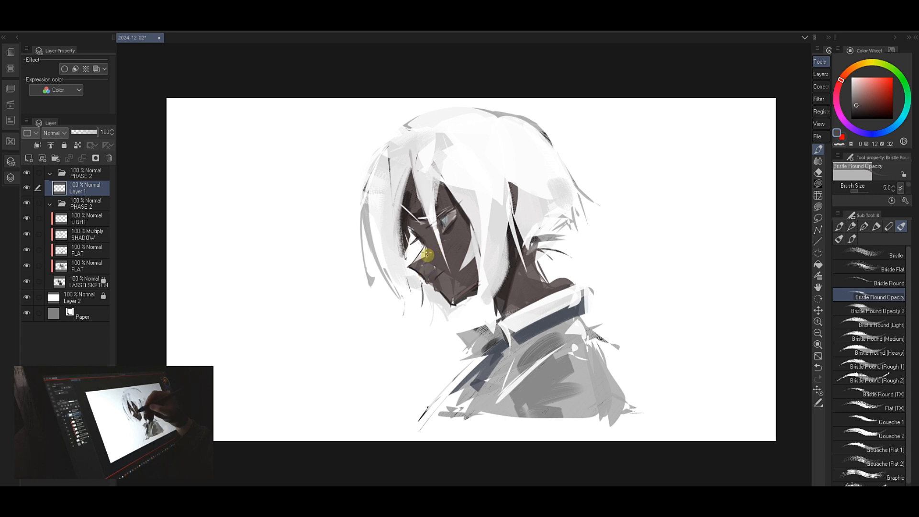
{"action": "left_click", "coordinate": [421, 256], "text": "alt"}
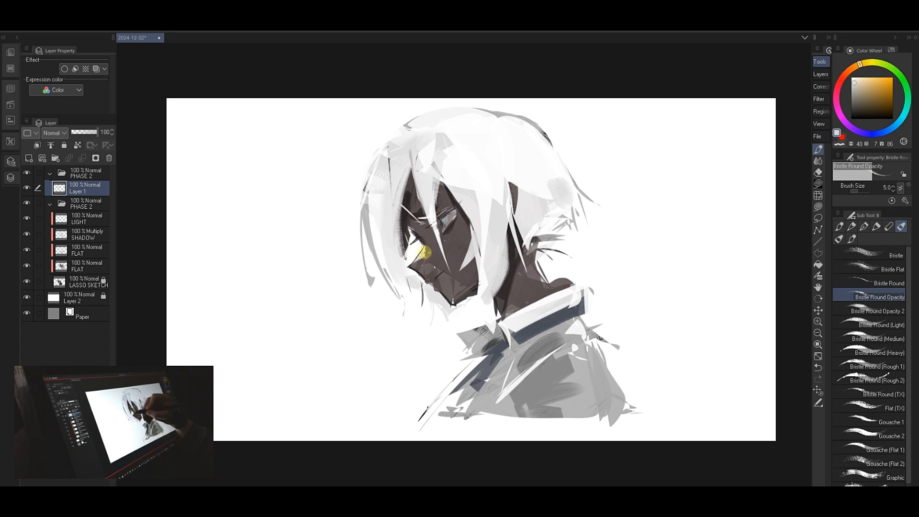
{"action": "left_click", "coordinate": [413, 230], "text": "alt"}
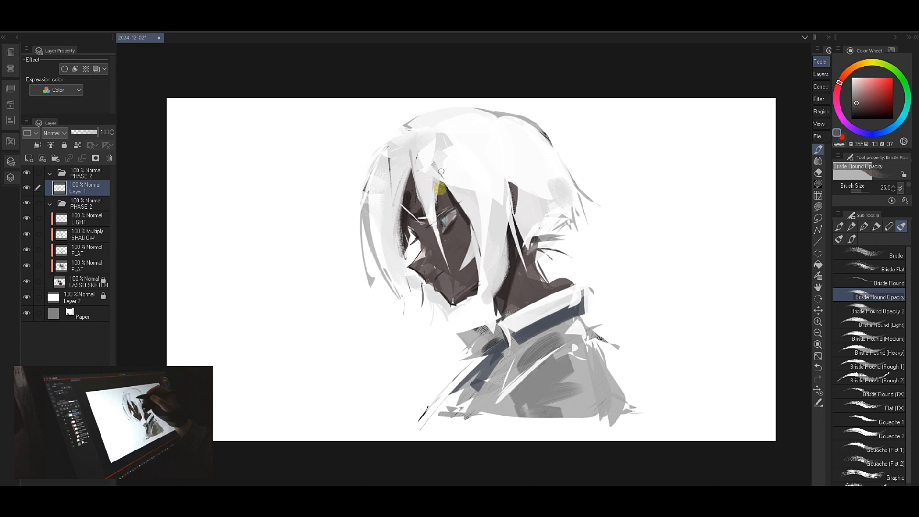
- Thin the outer hair strands in front of the face with sampled white at brush size 12
{"action": "left_click", "coordinate": [388, 270], "text": "alt"}
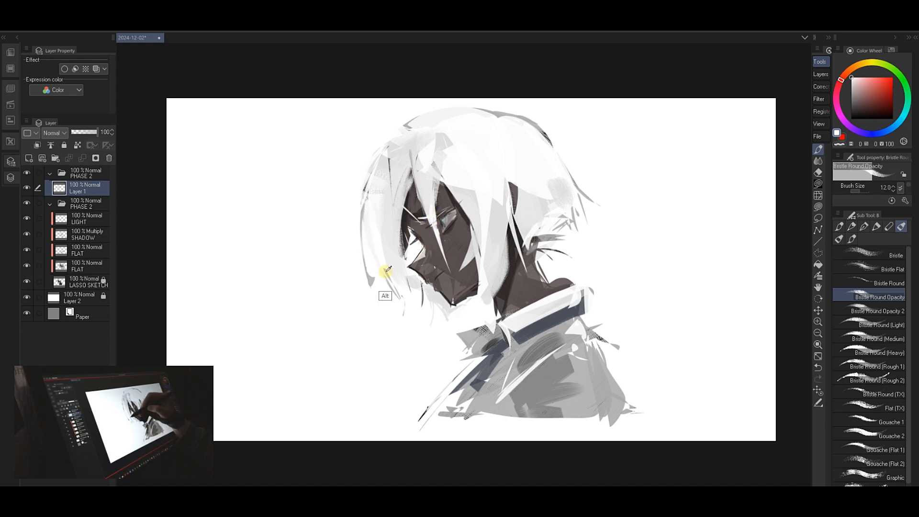
{"action": "left_click", "coordinate": [383, 268], "text": "alt"}
{"action": "key", "text": "e"}
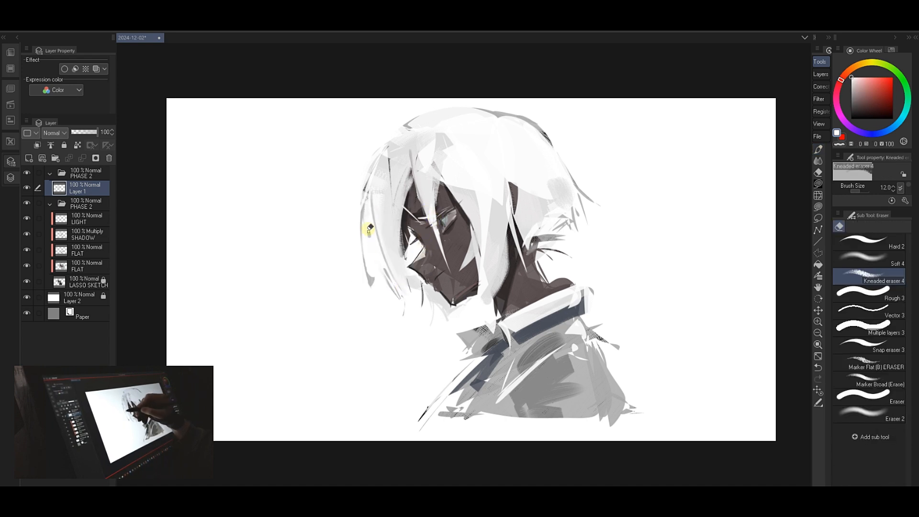
{"action": "key", "text": "b"}
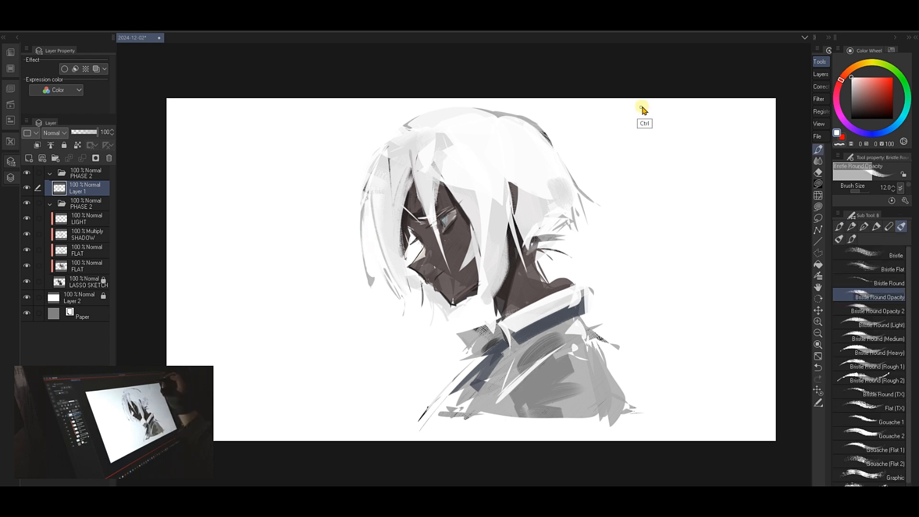
- Compare the portrait with Layer 1 hidden and shown to examine the face refinements
{"action": "key", "text": "ctrl+h"}
{"action": "key", "text": "ctrl+h"}
{"action": "key", "text": "ctrl+h"}
{"action": "key", "text": "ctrl+h"}
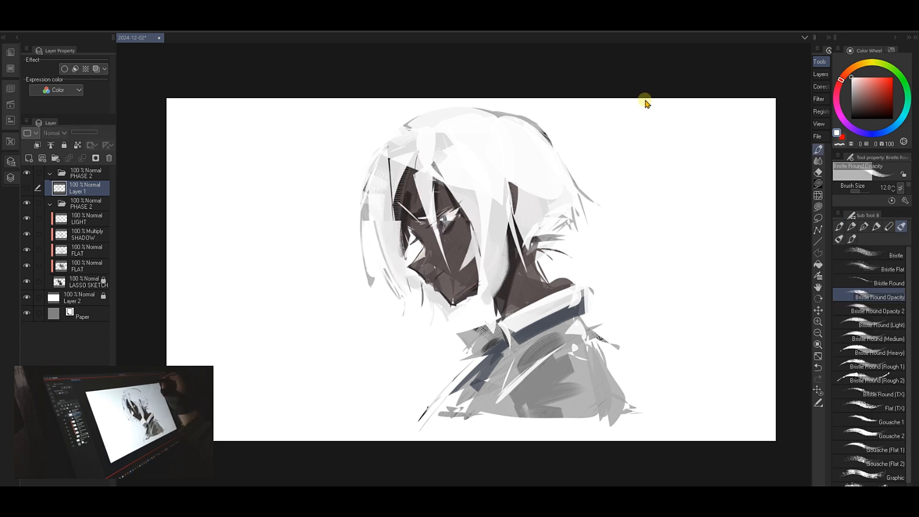
- Examine the portrait mirrored and at reduced size, and compare it once more with Layer 1 hidden and shown
{"action": "key", "text": "h"}
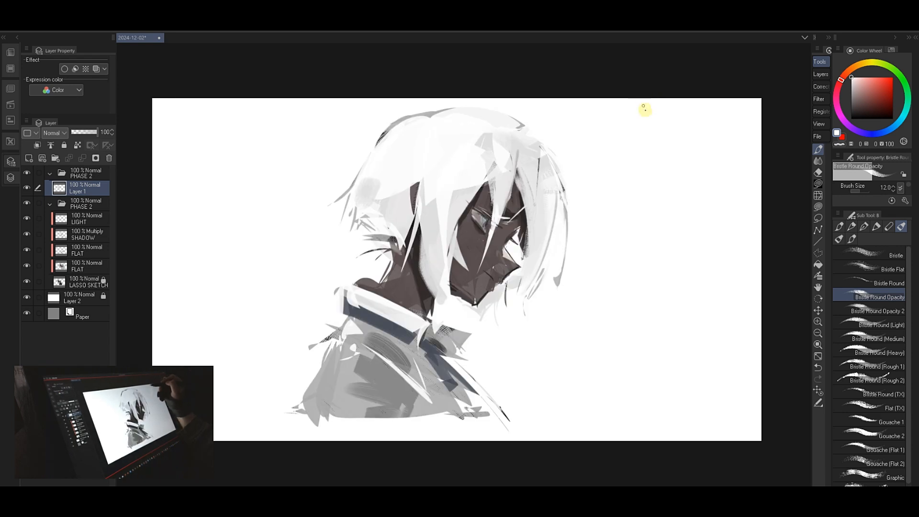
{"action": "key", "text": "ctrl+space"}
{"action": "left_click_drag", "start_coordinate": [647, 117], "coordinate": [623, 125]}
{"action": "key", "text": "h"}
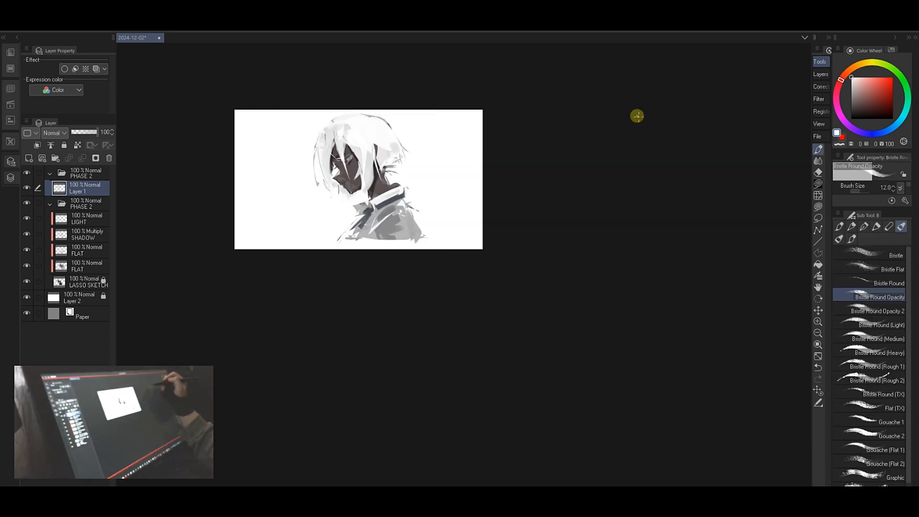
{"action": "left_click_drag", "start_coordinate": [457, 197], "coordinate": [603, 245]}
{"action": "key", "text": "ctrl+space"}
{"action": "left_click_drag", "start_coordinate": [493, 203], "coordinate": [515, 148]}
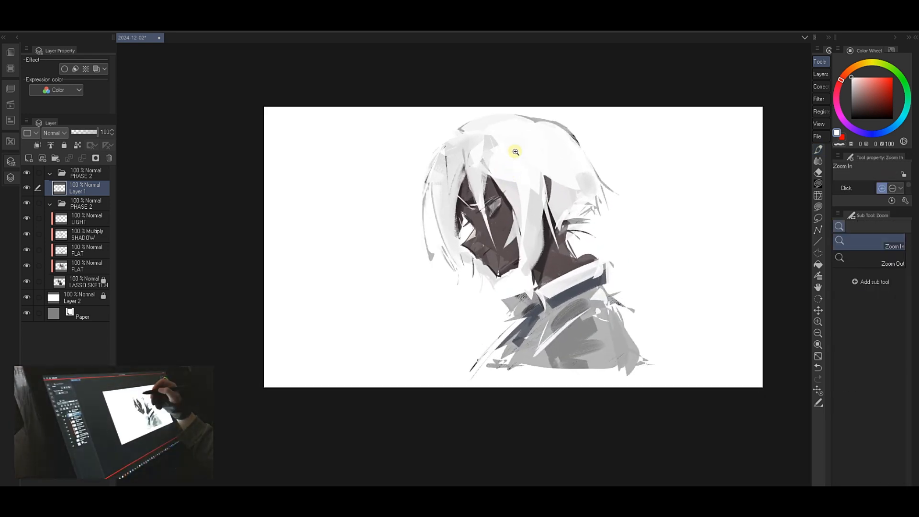
{"action": "left_click_drag", "start_coordinate": [508, 197], "coordinate": [540, 199]}
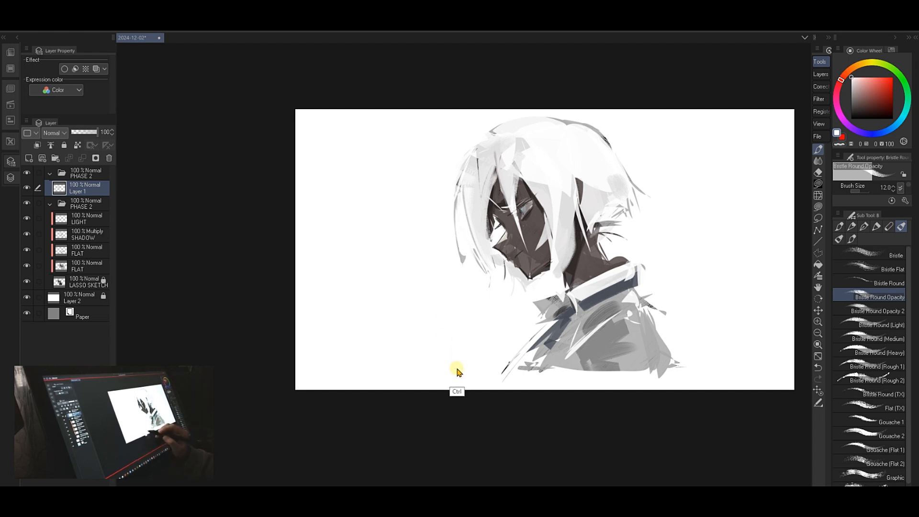
{"action": "key", "text": "ctrl+comma"}
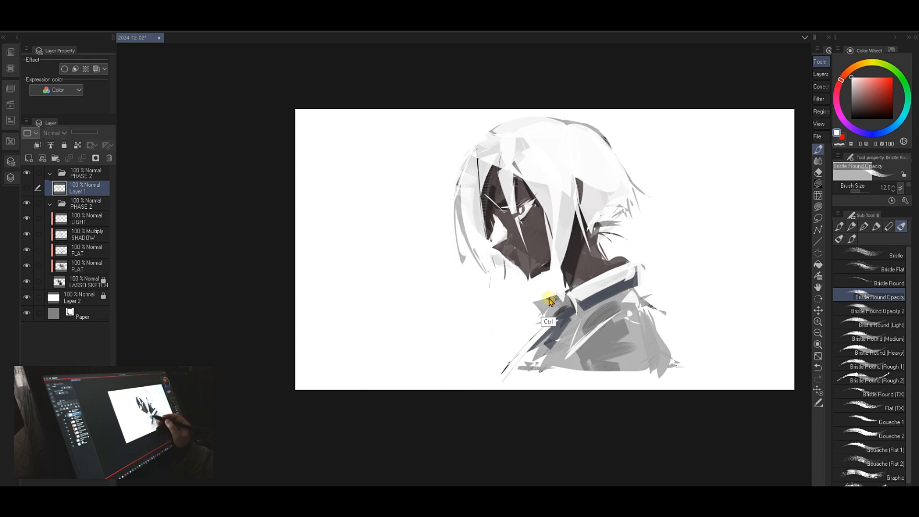
{"action": "key", "text": "ctrl+comma"}
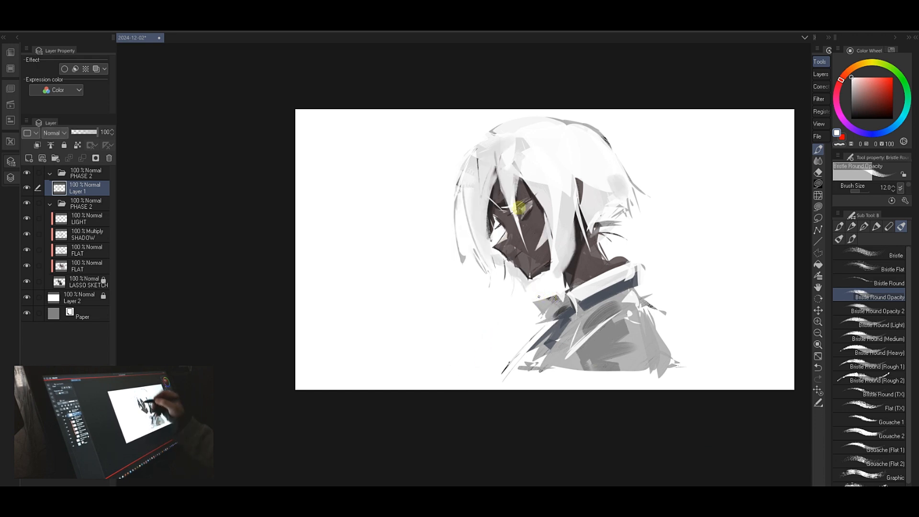
- Rework the shadowed skin between the front hair strands with sampled dark brown, ending at brush size 8
{"action": "mouse_move", "coordinate": [491, 198]}
{"action": "left_mouse_down"}
{"action": "mouse_move", "coordinate": [511, 218]}
{"action": "mouse_move", "coordinate": [500, 215]}
{"action": "mouse_move", "coordinate": [500, 230]}
{"action": "mouse_move", "coordinate": [495, 185]}
{"action": "mouse_move", "coordinate": [503, 239]}
{"action": "mouse_move", "coordinate": [501, 224]}
{"action": "left_mouse_up"}
{"action": "key", "text": "c"}
{"action": "key", "text": "bracketright"}
{"action": "key", "text": "bracketright"}
{"action": "key", "text": "bracketright"}
{"action": "key", "text": "bracketright"}
{"action": "key", "text": "bracketright"}
{"action": "key", "text": "ctrl+z"}
{"action": "left_click", "coordinate": [508, 224], "text": "alt"}
{"action": "left_click", "coordinate": [501, 224], "text": "alt"}
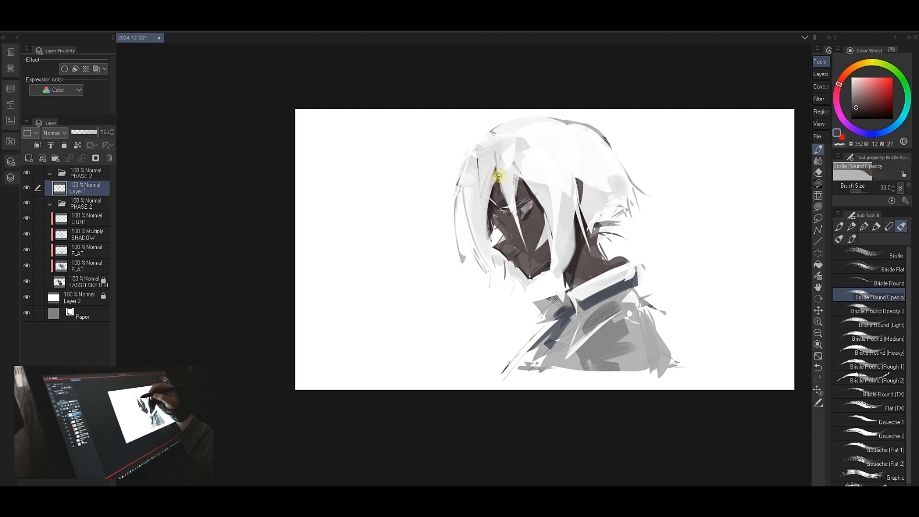
{"action": "key", "text": "bracketleft"}
{"action": "key", "text": "bracketleft"}
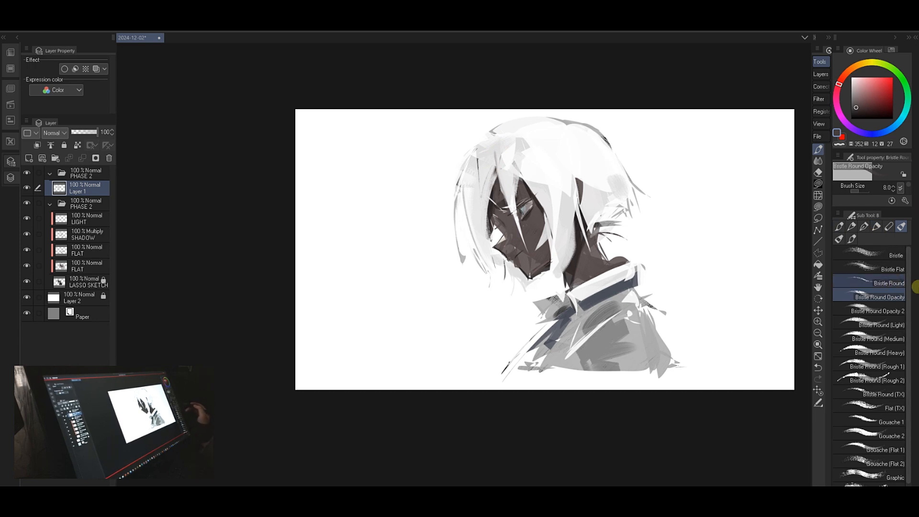
- Switch to the Bristle Round (Heavy) brush, make test strokes over the hair and neck, and undo them
{"action": "left_click", "coordinate": [903, 283]}
{"action": "left_click", "coordinate": [873, 353]}
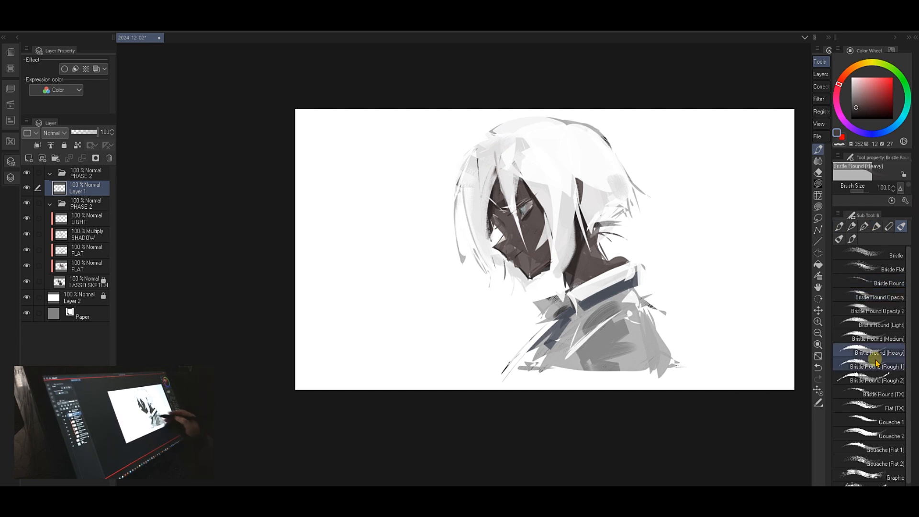
{"action": "left_click_drag", "start_coordinate": [552, 182], "coordinate": [538, 230]}
{"action": "left_click_drag", "start_coordinate": [565, 261], "coordinate": [630, 277]}
{"action": "key", "text": "ctrl+z"}
{"action": "key", "text": "ctrl+z"}
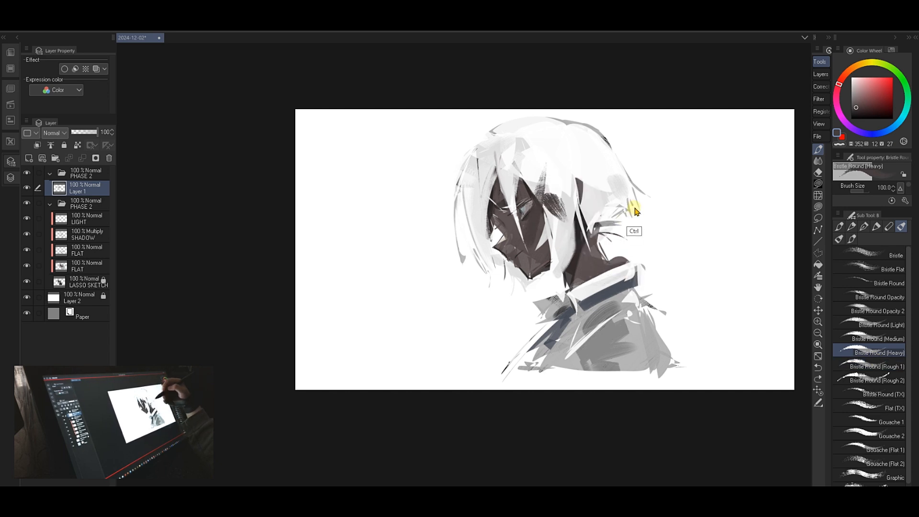
- Reduce the Bristle Round (Heavy) brush size to 50
{"action": "key", "text": "bracketleft"}
{"action": "key", "text": "bracketleft"}
{"action": "key", "text": "bracketleft"}
{"action": "key", "text": "bracketleft"}
{"action": "key", "text": "bracketleft"}
{"action": "key", "text": "bracketleft"}
{"action": "key", "text": "bracketleft"}
{"action": "key", "text": "bracketleft"}
{"action": "key", "text": "bracketleft"}
{"action": "key", "text": "bracketleft"}
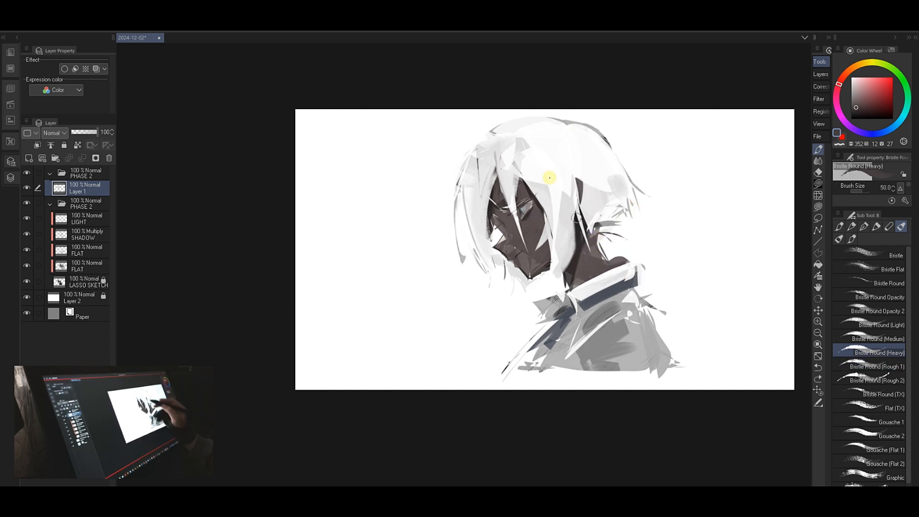
- Refine the eye with sampled dark brown and grey tones at brush size 4, and touch up the front edge of the face
{"action": "key", "text": "bracketleft"}
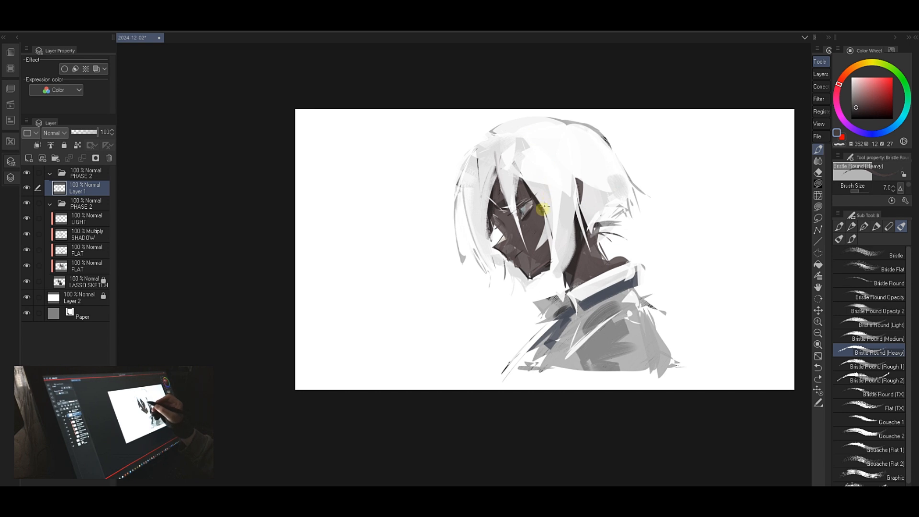
{"action": "left_click", "coordinate": [531, 199], "text": "alt"}
{"action": "key", "text": "bracketleft"}
{"action": "key", "text": "bracketleft"}
{"action": "key", "text": "bracketleft"}
{"action": "left_click_drag", "start_coordinate": [531, 203], "coordinate": [523, 214]}
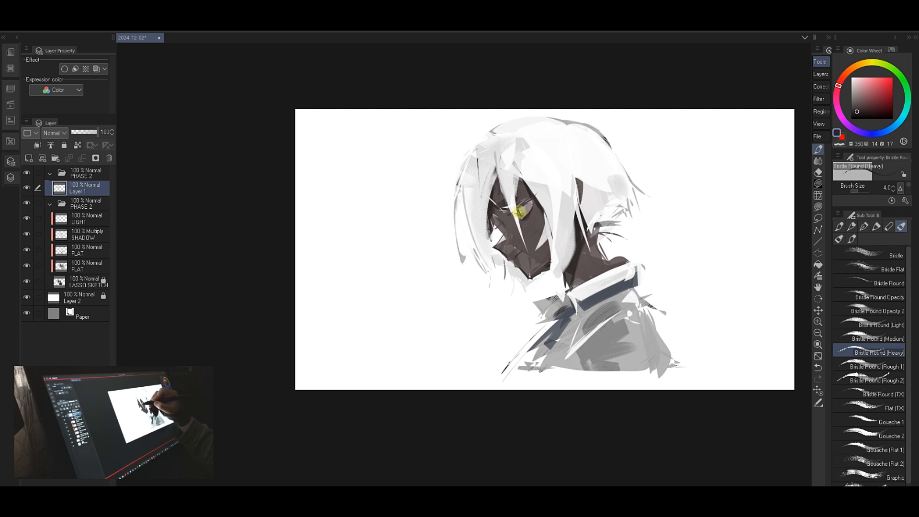
{"action": "left_click", "coordinate": [519, 211], "text": "alt"}
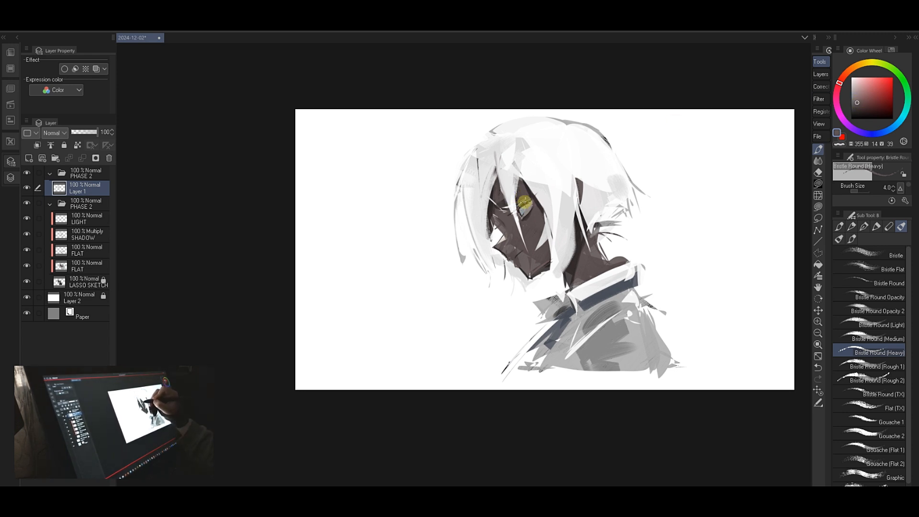
{"action": "left_click", "coordinate": [498, 225], "text": "alt"}
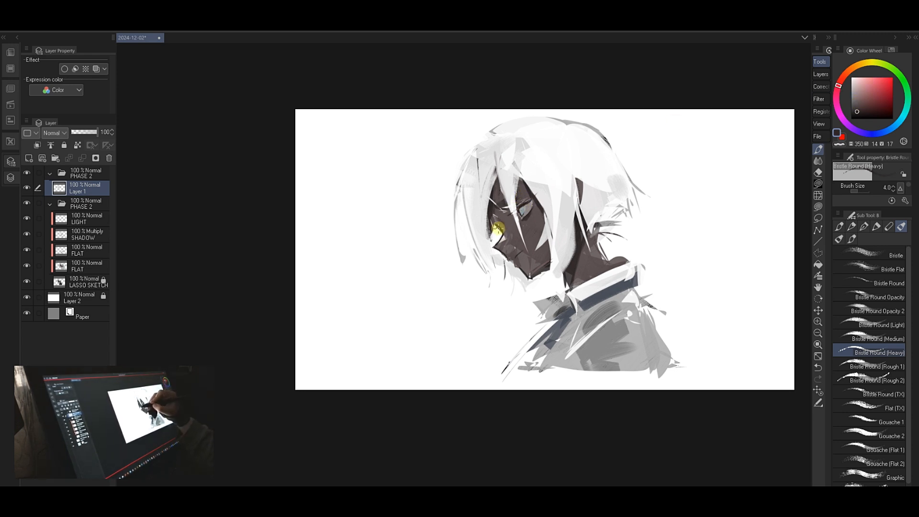
{"action": "left_click", "coordinate": [521, 207], "text": "alt"}
{"action": "left_click_drag", "start_coordinate": [496, 227], "coordinate": [503, 241]}
- Draw thin strands in sampled grey along the front of the hair and a short parting line down from the crown
{"action": "left_click", "coordinate": [462, 191], "text": "alt"}
{"action": "left_click_drag", "start_coordinate": [466, 201], "coordinate": [488, 276]}
{"action": "left_click_drag", "start_coordinate": [457, 185], "coordinate": [452, 225]}
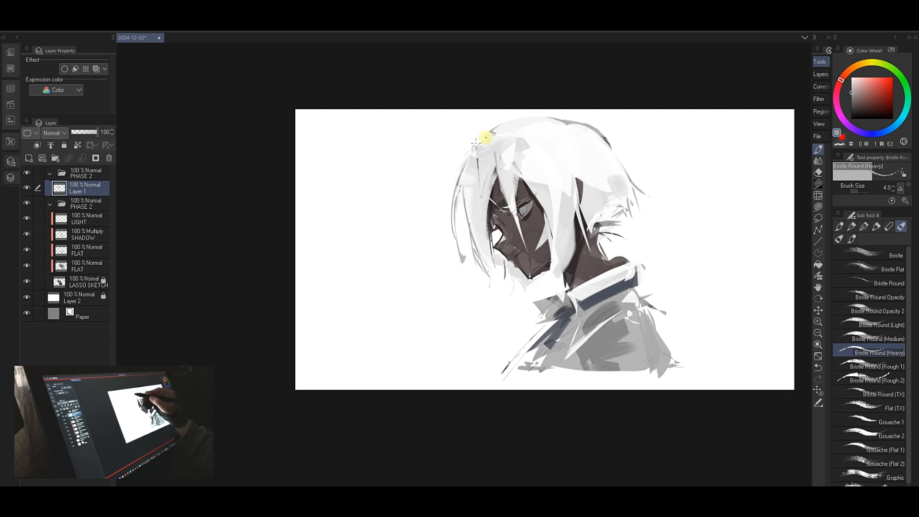
{"action": "mouse_move", "coordinate": [496, 129]}
{"action": "left_mouse_down"}
{"action": "mouse_move", "coordinate": [543, 112]}
{"action": "mouse_move", "coordinate": [558, 199]}
{"action": "left_mouse_up"}
{"action": "left_click_drag", "start_coordinate": [541, 162], "coordinate": [558, 202]}
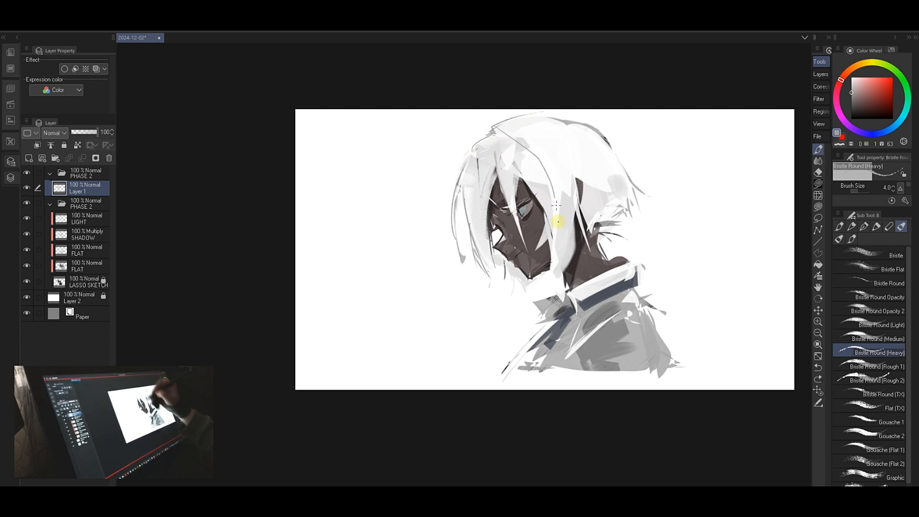
{"action": "key", "text": "ctrl+z"}
{"action": "left_click_drag", "start_coordinate": [506, 135], "coordinate": [544, 175]}
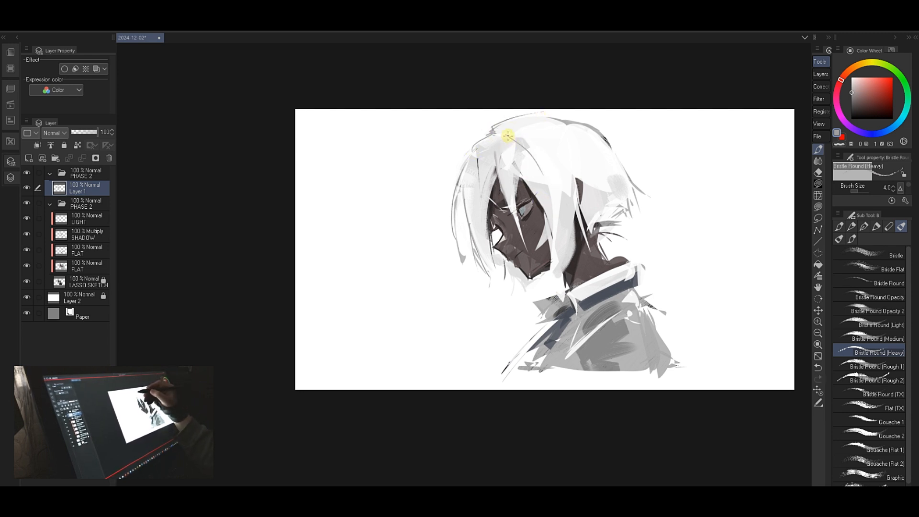
{"action": "left_click_drag", "start_coordinate": [498, 131], "coordinate": [501, 156]}
{"action": "key", "text": "ctrl+z"}
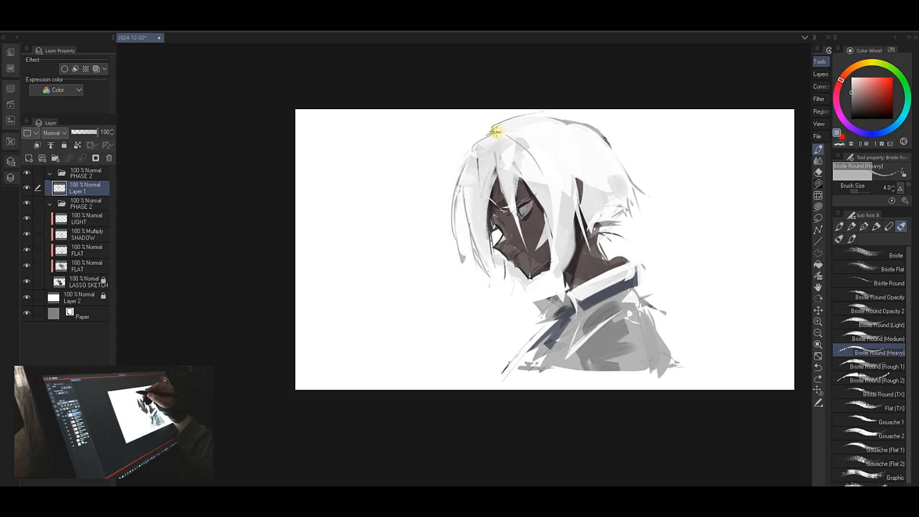
- Trim the back of the neck and shoulder edge with sampled white at brush size 30, and repaint the collar band in light grey
{"action": "left_click", "coordinate": [671, 211], "text": "alt"}
{"action": "left_click_drag", "start_coordinate": [619, 249], "coordinate": [616, 259]}
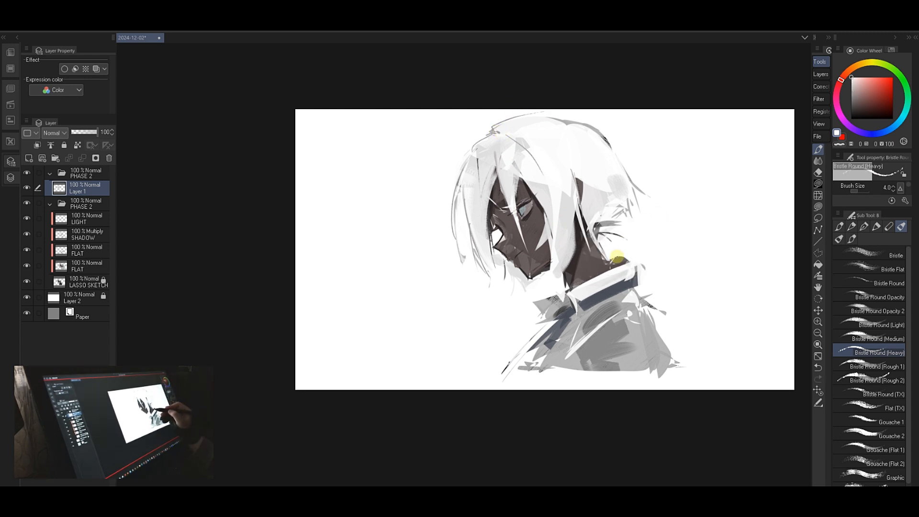
{"action": "key", "text": "ctrl+z"}
{"action": "key", "text": "]"}
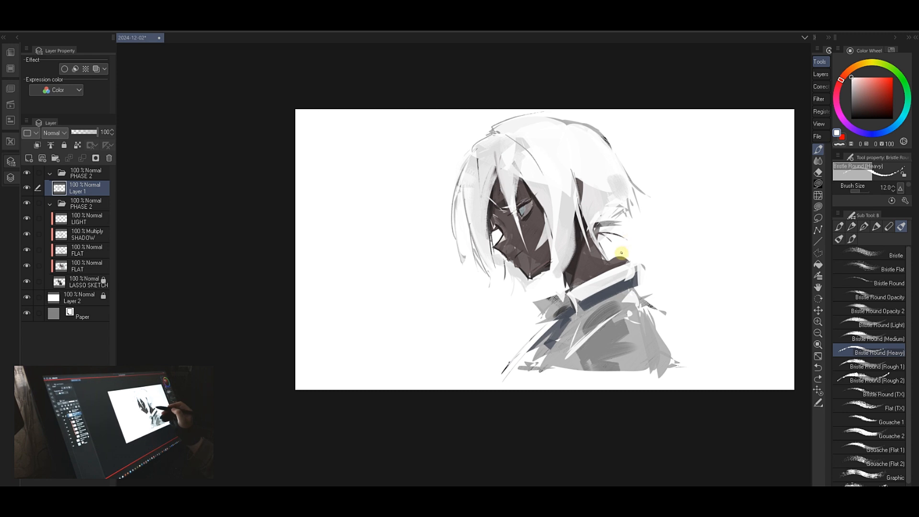
{"action": "key", "text": "e"}
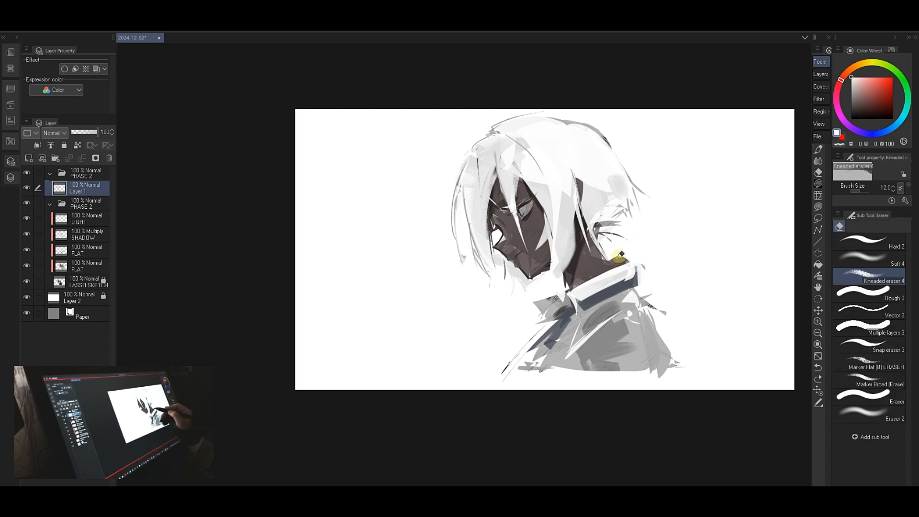
{"action": "key", "text": "b"}
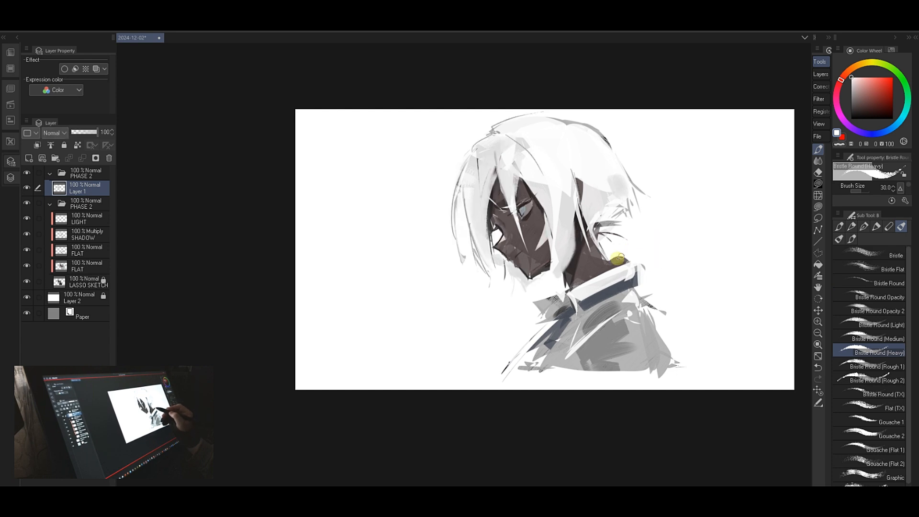
{"action": "left_click", "coordinate": [615, 254], "text": "alt"}
{"action": "left_click_drag", "start_coordinate": [612, 259], "coordinate": [626, 256]}
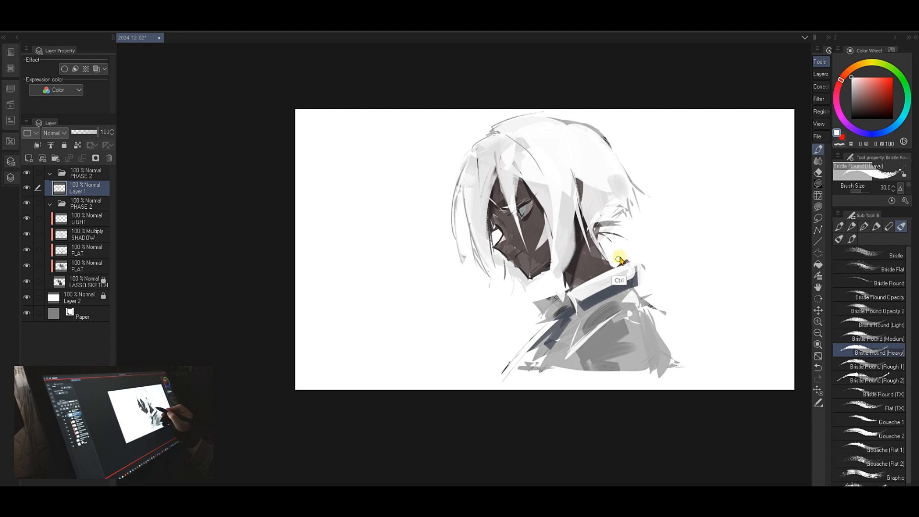
{"action": "key", "text": "ctrl+z"}
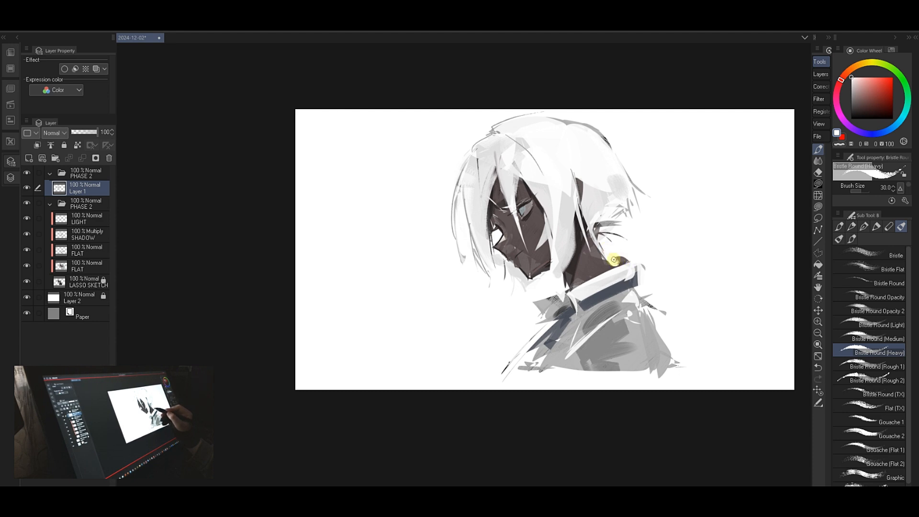
{"action": "left_click", "coordinate": [565, 306], "text": "alt"}
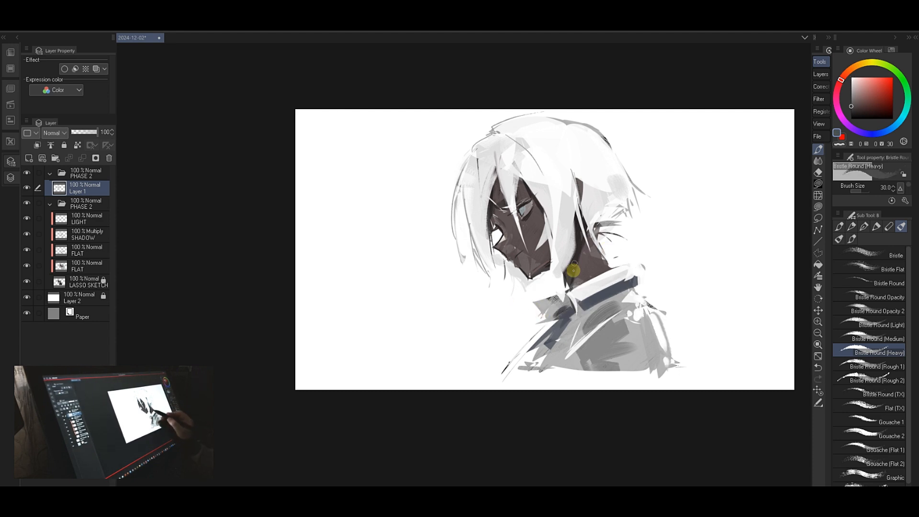
{"action": "left_click", "coordinate": [582, 289], "text": "alt"}
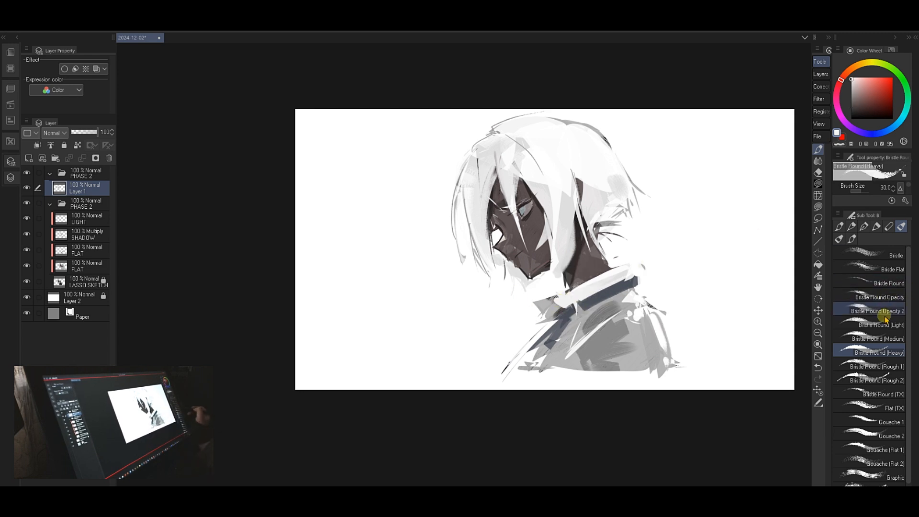
- Repaint the front flap of the collar with the Bristle Round Opacity brush at size 40, using sampled blue-grey and light grey
{"action": "left_click", "coordinate": [842, 297]}
{"action": "key", "text": "ctrl+z"}
{"action": "key", "text": "bracketright"}
{"action": "key", "text": "bracketright"}
{"action": "key", "text": "bracketright"}
{"action": "key", "text": "bracketright"}
{"action": "key", "text": "bracketright"}
{"action": "key", "text": "bracketright"}
{"action": "key", "text": "bracketright"}
{"action": "key", "text": "bracketright"}
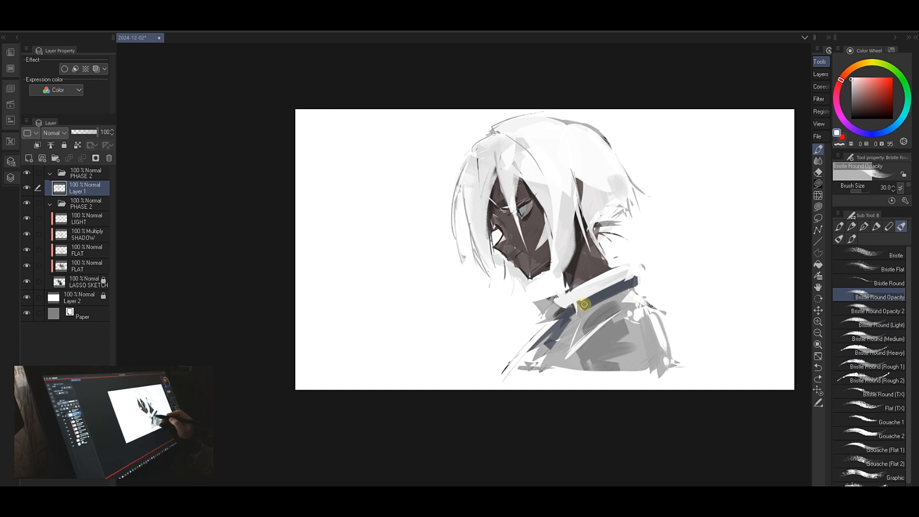
{"action": "left_click", "coordinate": [583, 307], "text": "alt"}
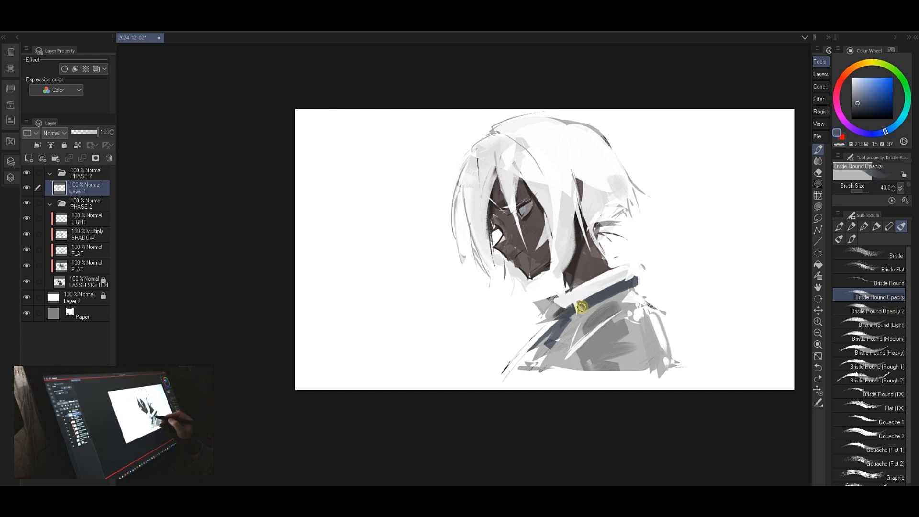
{"action": "left_click", "coordinate": [573, 305], "text": "alt"}
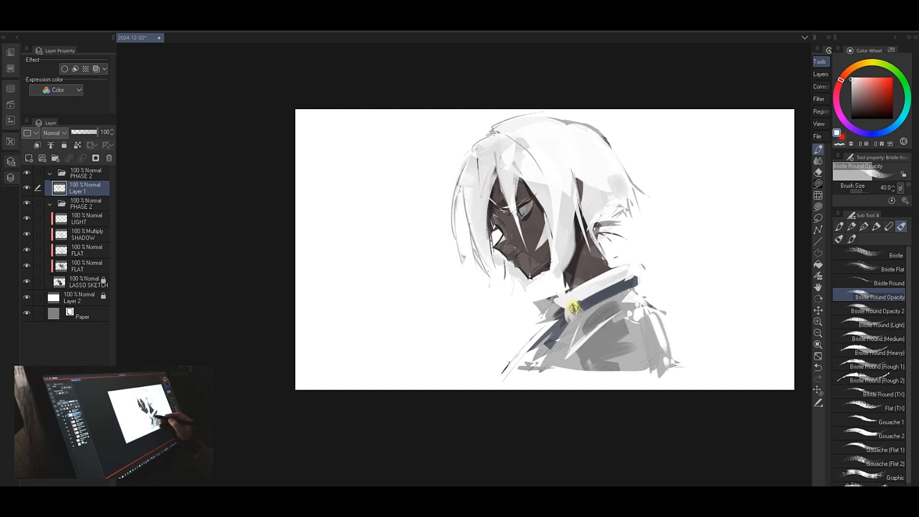
{"action": "left_click_drag", "start_coordinate": [576, 303], "coordinate": [563, 322]}
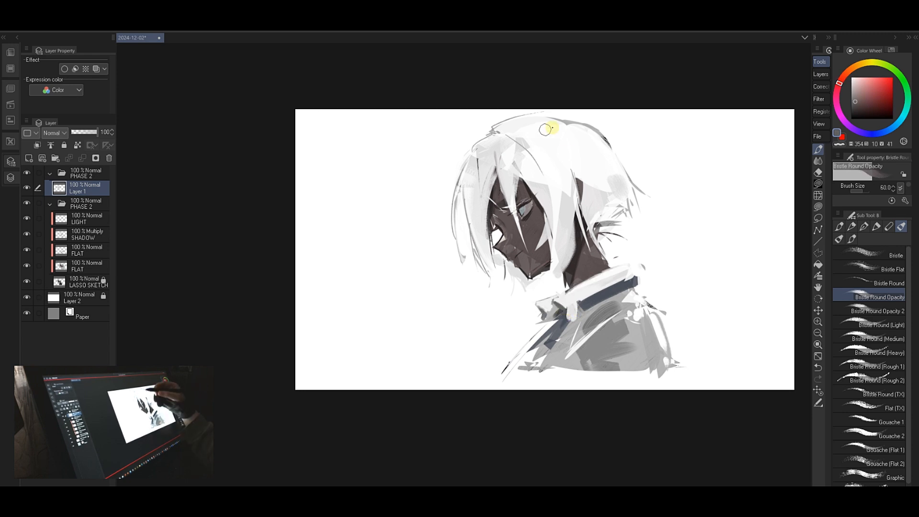
- Try selecting the area around the figure with Auto select referring to the editing layer only, and clear the selection
{"action": "key", "text": "w"}
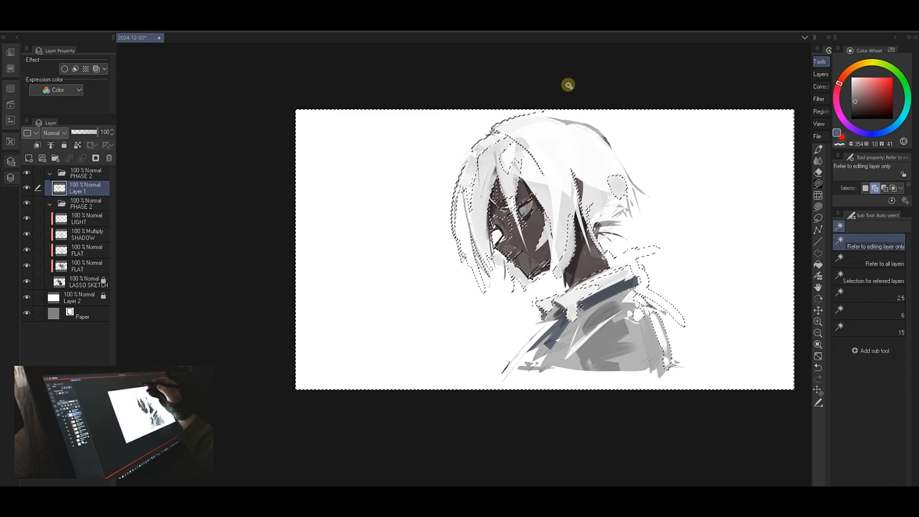
{"action": "left_click", "coordinate": [570, 89]}
{"action": "key", "text": "m"}
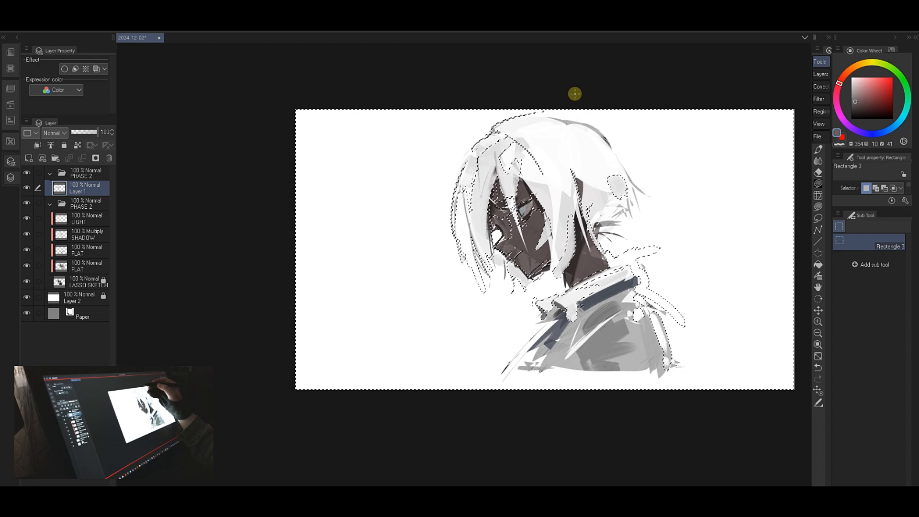
{"action": "left_click", "coordinate": [576, 93]}
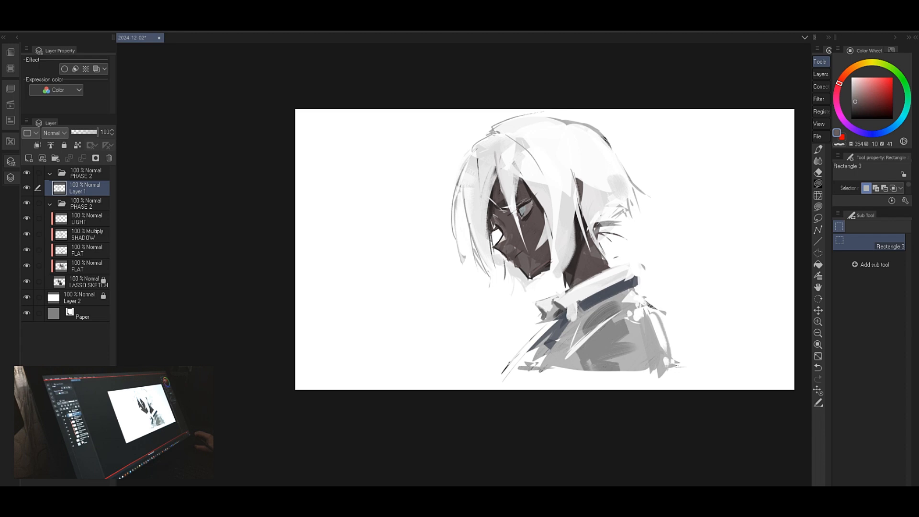
- Try a Select Color Gamut selection of the white background with an error margin of 75 across all layers, and deselect it
{"action": "left_click", "coordinate": [141, 32]}
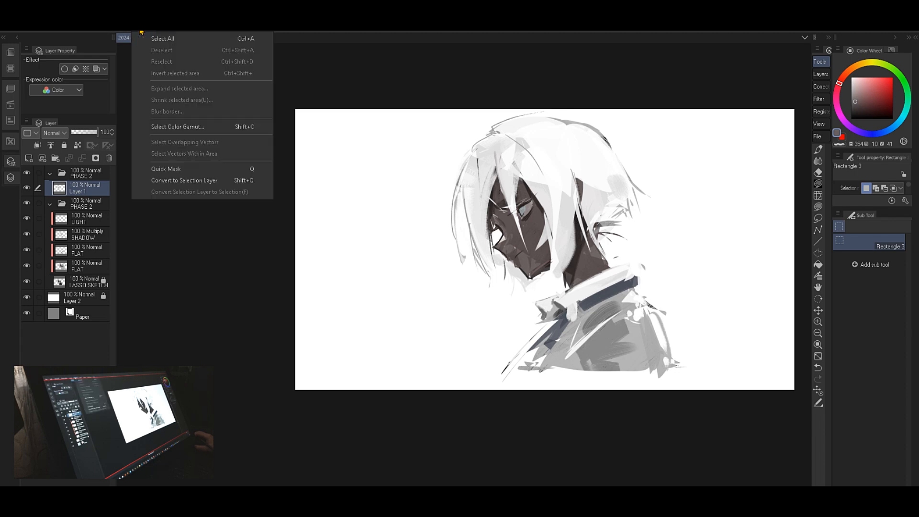
{"action": "left_click", "coordinate": [353, 30]}
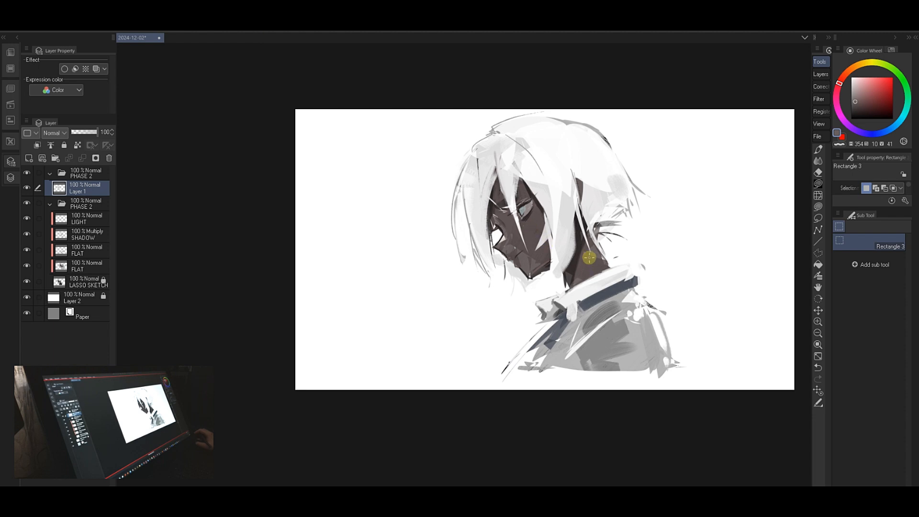
{"action": "key", "text": "ctrl+shift+c"}
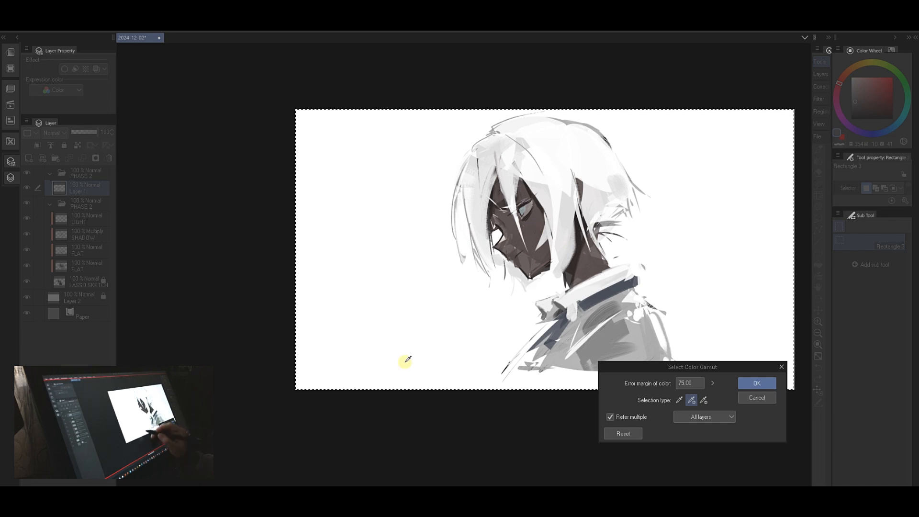
{"action": "left_click", "coordinate": [754, 382]}
{"action": "key", "text": "ctrl+d"}
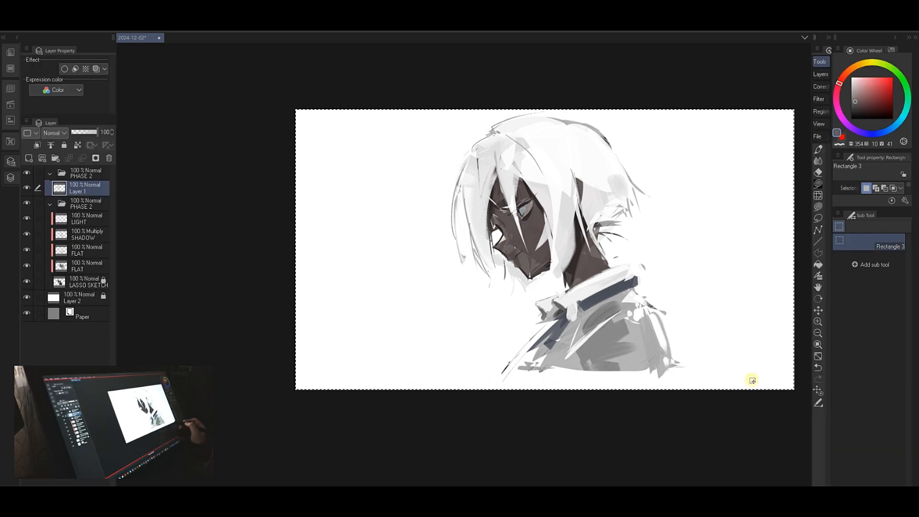
{"action": "key", "text": "m"}
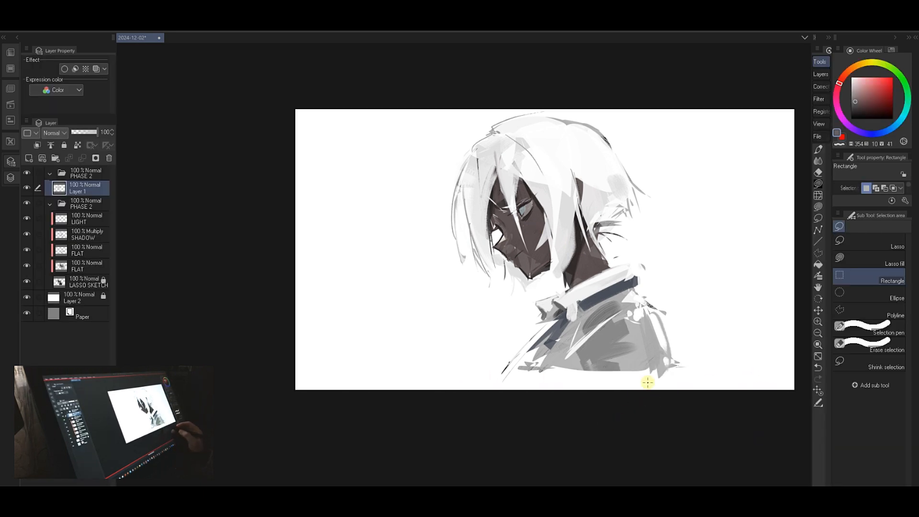
- Test Select Color Gamut on the dark skin with error margins of 25 and 10
{"action": "key", "text": "shift"}
{"action": "key", "text": "shift+c"}
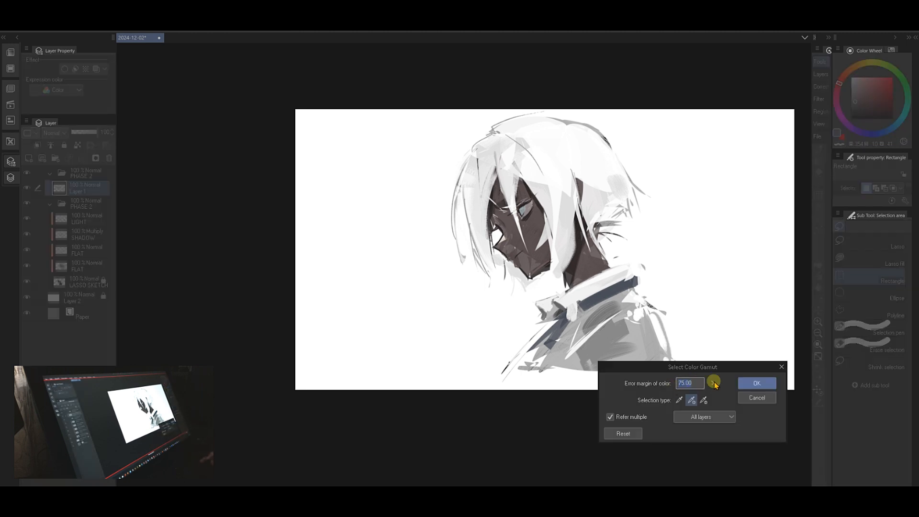
{"action": "type", "text": "25"}
{"action": "key", "text": "Return"}
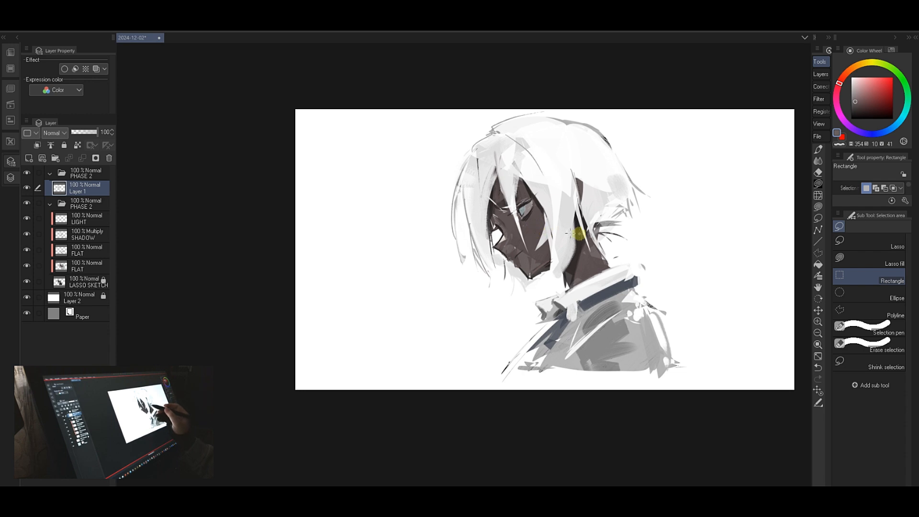
{"action": "key", "text": "shift+c"}
{"action": "double_click", "coordinate": [696, 382]}
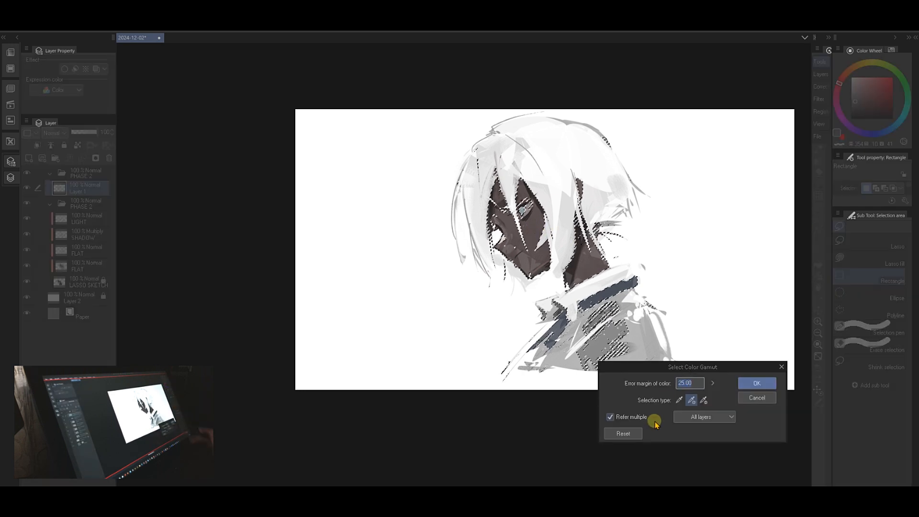
{"action": "type", "text": "10"}
{"action": "key", "text": "Return"}
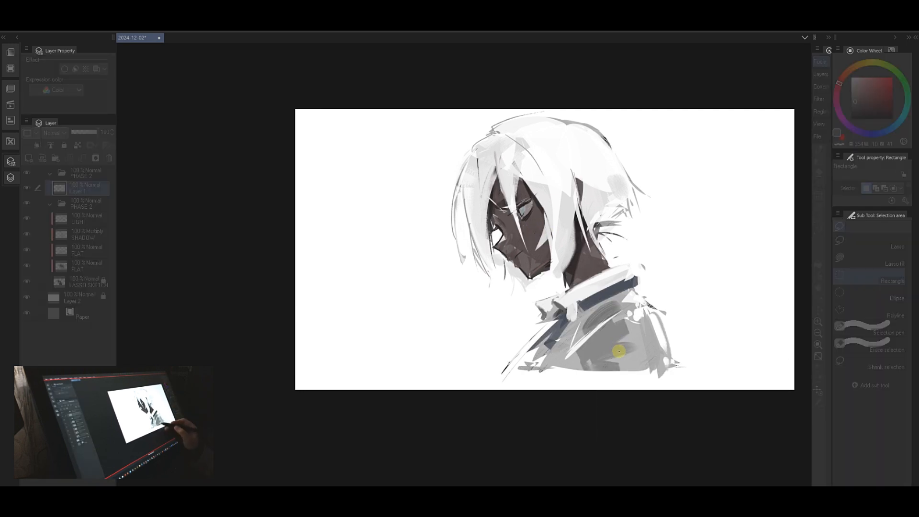
- Test a Select Color Gamut selection of the dark skin across all layers with an error margin of 20, and clear it
{"action": "key", "text": "shift+c"}
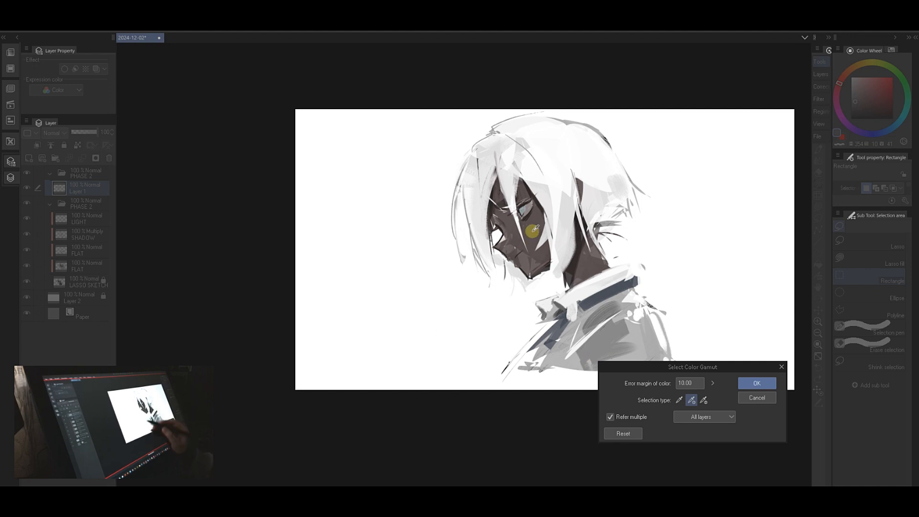
{"action": "left_click", "coordinate": [576, 267]}
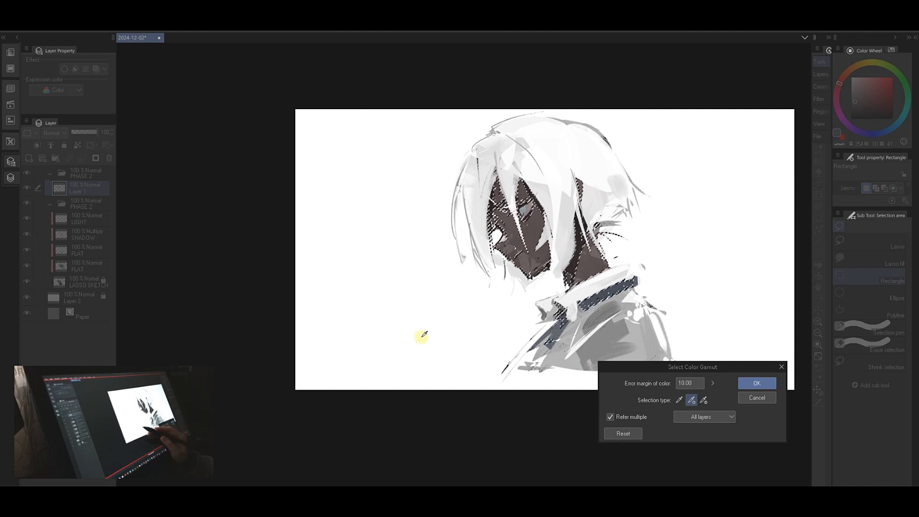
{"action": "double_click", "coordinate": [696, 383]}
{"action": "type", "text": "10"}
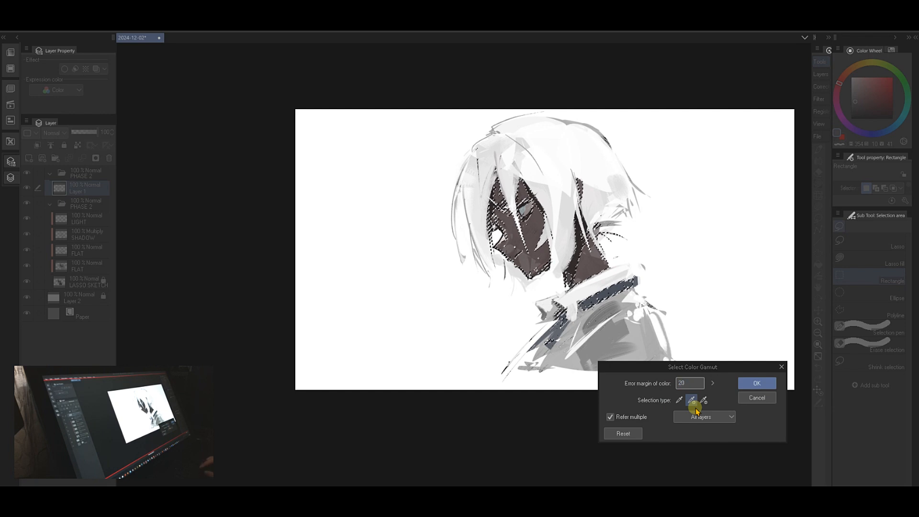
{"action": "key", "text": "Return"}
{"action": "left_click_drag", "start_coordinate": [631, 287], "coordinate": [660, 278]}
{"action": "key", "text": "m"}
{"action": "left_click", "coordinate": [674, 270]}
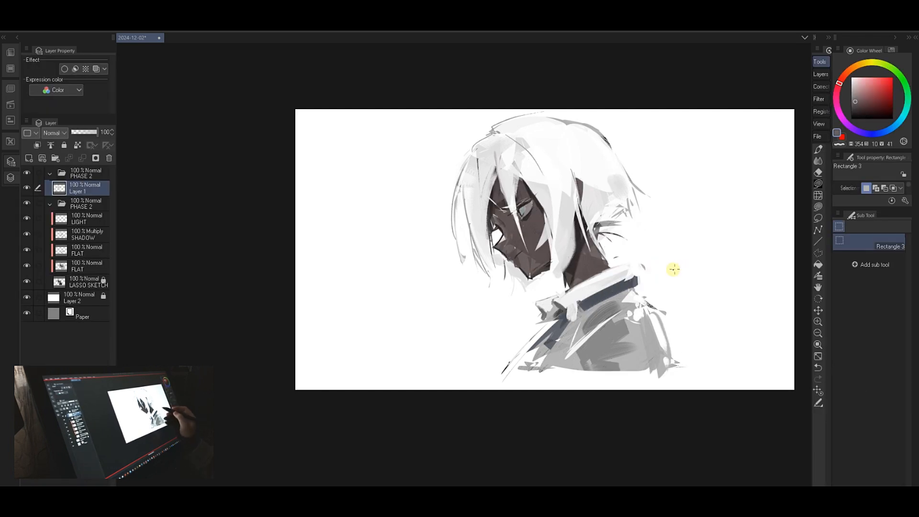
- Try Select Color Gamut on the face with larger error margins such as 31.66 across all layers, and deselect the result
{"action": "key", "text": "shift+c"}
{"action": "left_click_drag", "start_coordinate": [623, 292], "coordinate": [570, 411]}
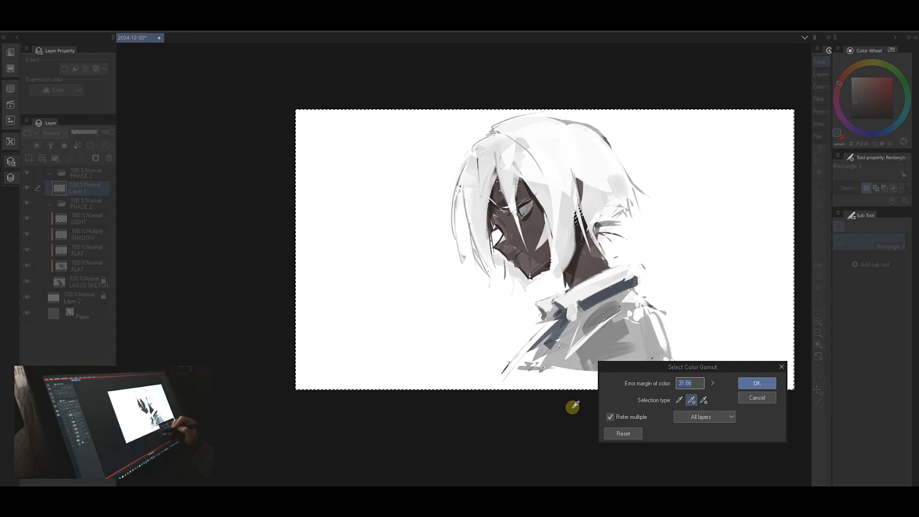
{"action": "mouse_move", "coordinate": [713, 383]}
{"action": "left_mouse_down"}
{"action": "mouse_move", "coordinate": [709, 376]}
{"action": "mouse_move", "coordinate": [713, 385]}
{"action": "left_mouse_up"}
{"action": "left_click", "coordinate": [528, 205]}
{"action": "key", "text": "Return"}
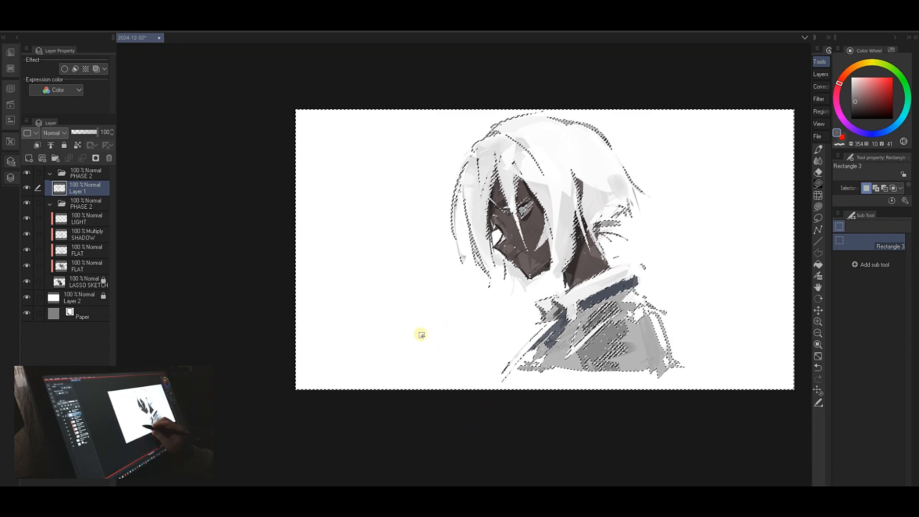
{"action": "key", "text": "m"}
{"action": "left_click", "coordinate": [465, 416]}
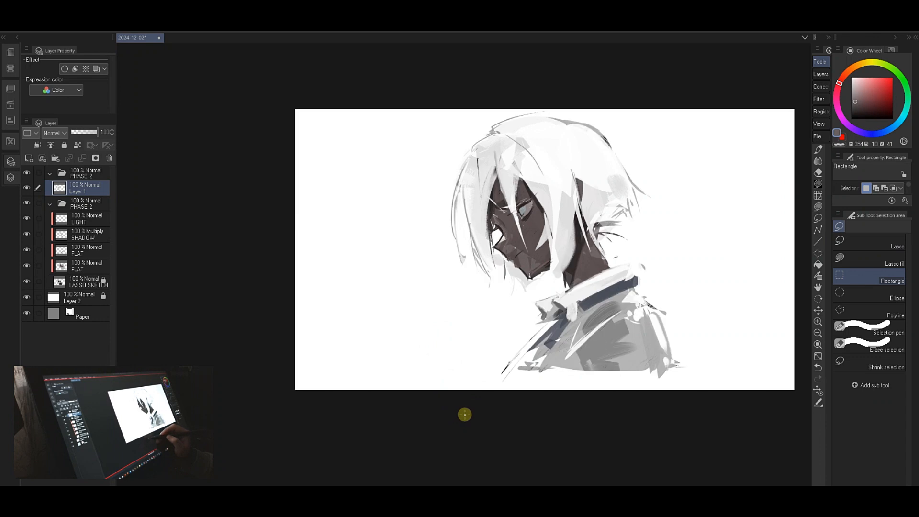
- Select the dark skin by colour gamut with error margin 15, brush over it on a new layer at size 120, and deselect
{"action": "key", "text": "ctrl+shift+c"}
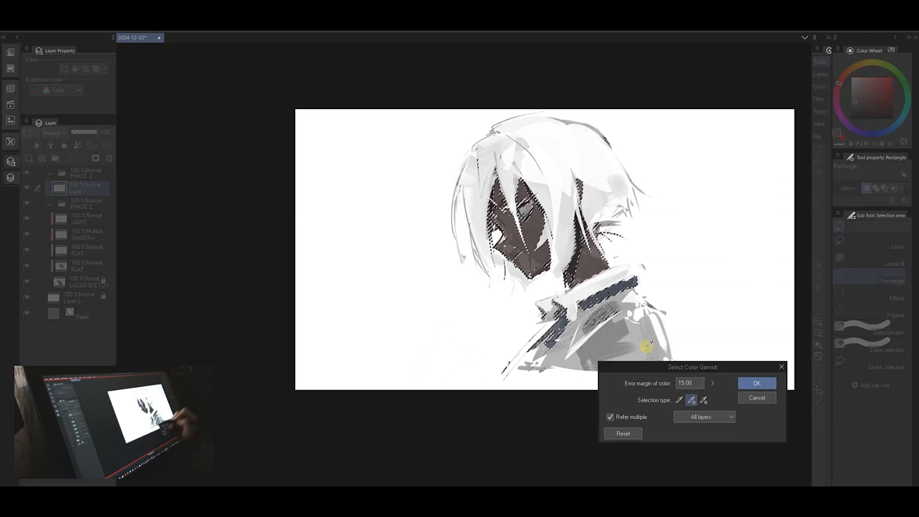
{"action": "left_click", "coordinate": [757, 383]}
{"action": "key", "text": "ctrl+shift+n"}
{"action": "key", "text": "b"}
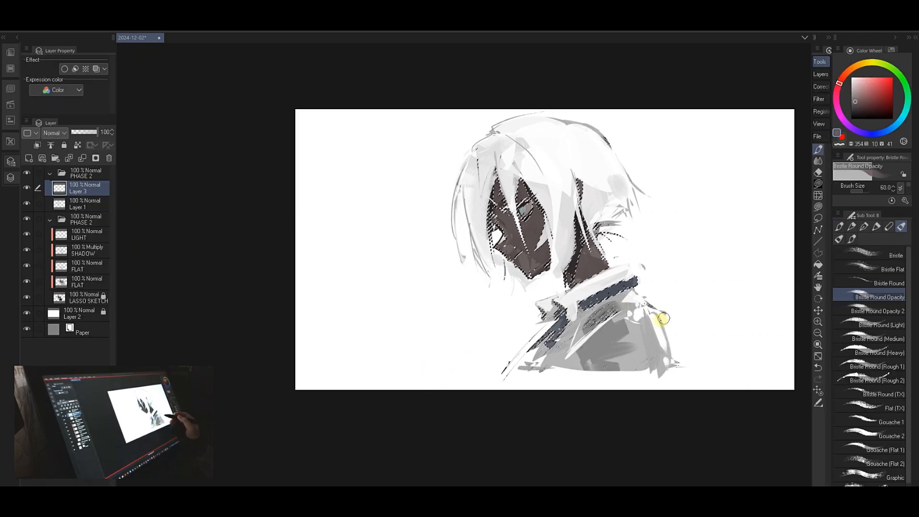
{"action": "key", "text": "bracketright"}
{"action": "key", "text": "bracketright"}
{"action": "key", "text": "bracketright"}
{"action": "key", "text": "bracketright"}
{"action": "left_click_drag", "start_coordinate": [594, 260], "coordinate": [518, 257]}
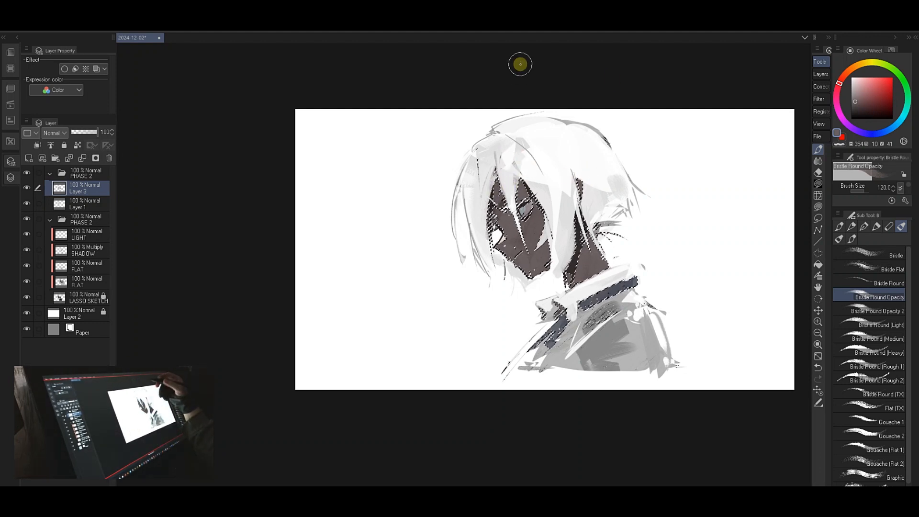
{"action": "key", "text": "ctrl+d"}
- Inspect the portrait's proportions in a horizontally mirrored view, and restore the original orientation
{"action": "key", "text": "ctrl+space"}
{"action": "left_click_drag", "start_coordinate": [625, 120], "coordinate": [609, 130]}
{"action": "key", "text": "h"}
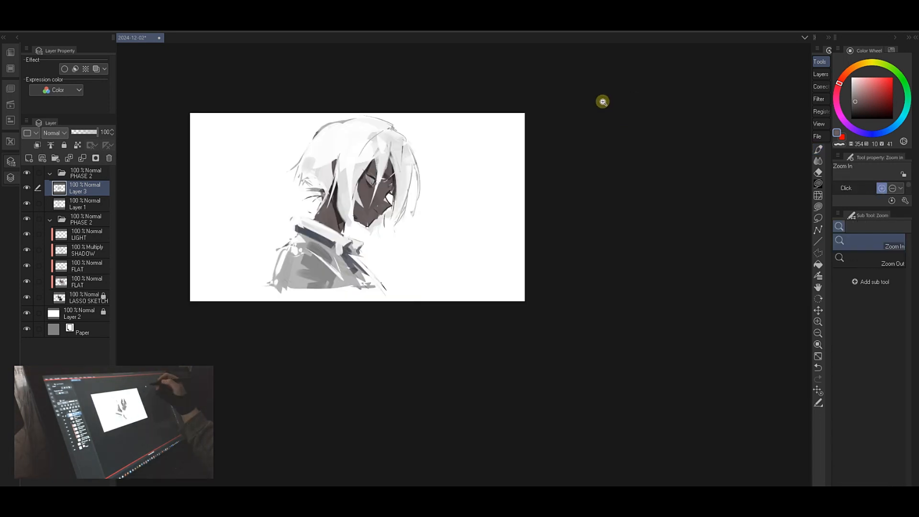
{"action": "left_click_drag", "start_coordinate": [490, 173], "coordinate": [508, 176]}
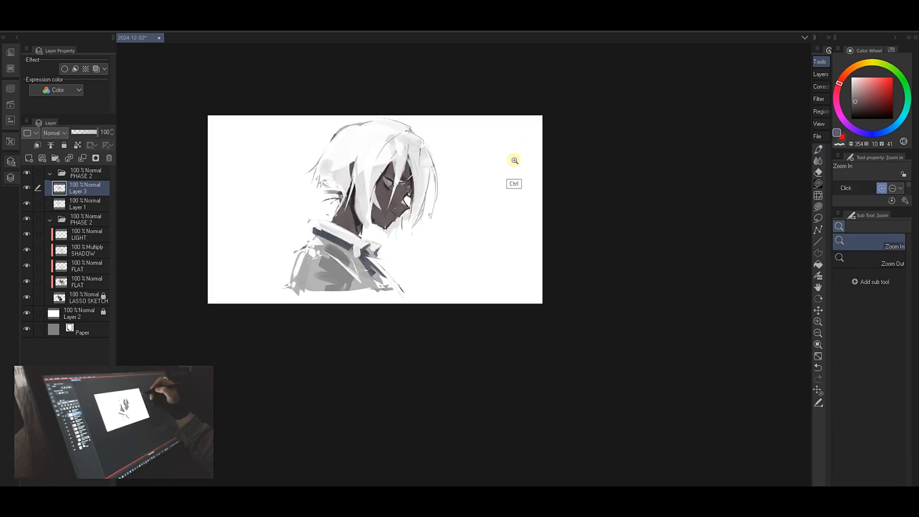
{"action": "left_click_drag", "start_coordinate": [402, 203], "coordinate": [447, 158]}
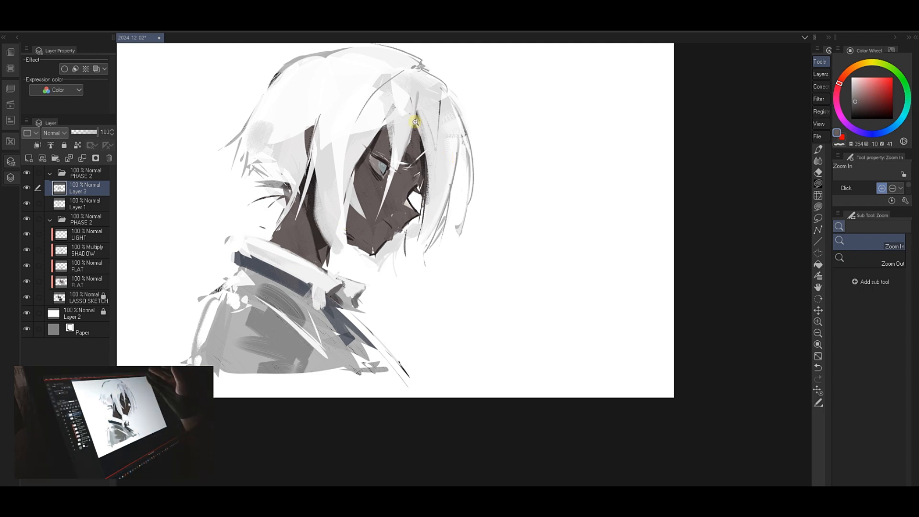
{"action": "key", "text": "h"}
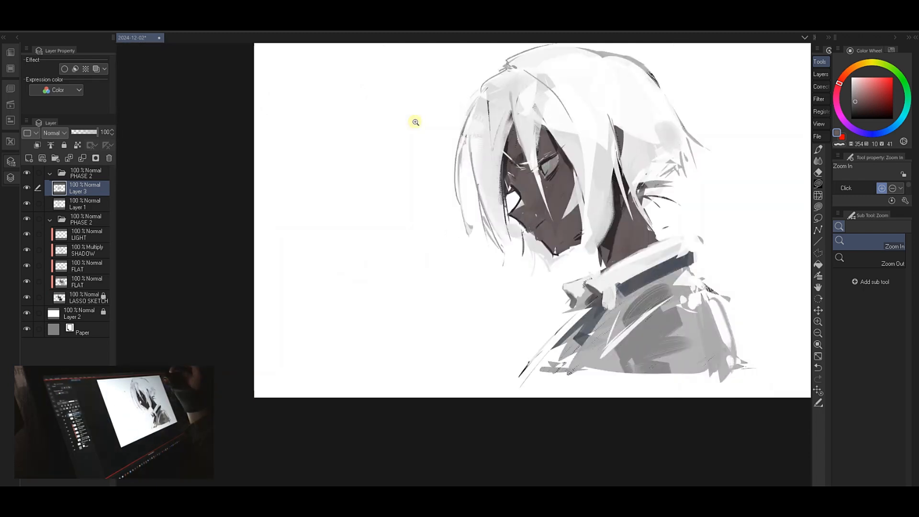
{"action": "left_click_drag", "start_coordinate": [660, 131], "coordinate": [623, 138]}
- Refine the nose, mouth and eye area with the Bristle Round Opacity brush at size 6, using sampled skin and shadow browns
{"action": "key", "text": "b"}
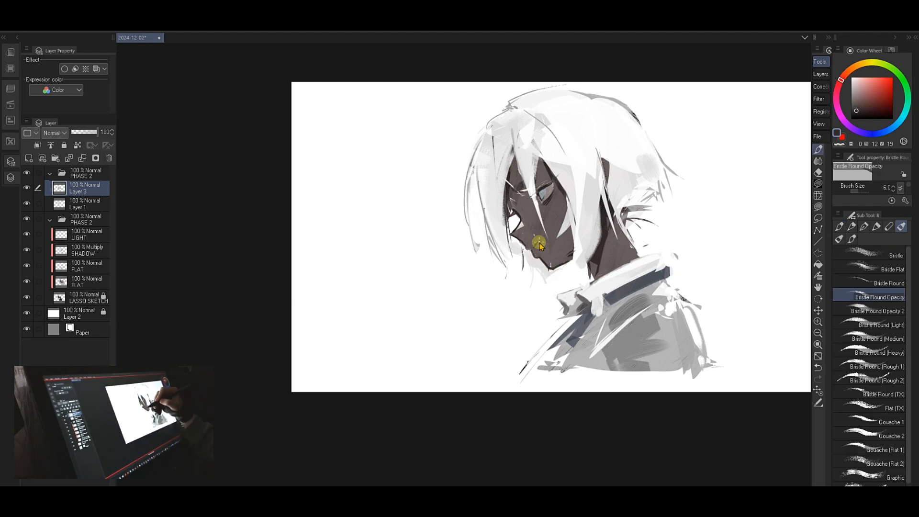
{"action": "key", "text": "ctrl+z"}
{"action": "key", "text": "ctrl+z"}
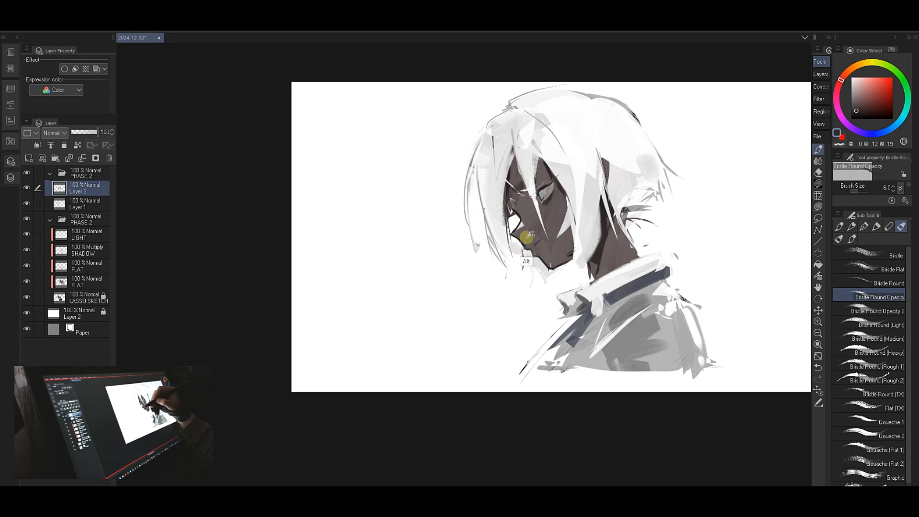
{"action": "left_click", "coordinate": [524, 244], "text": "alt"}
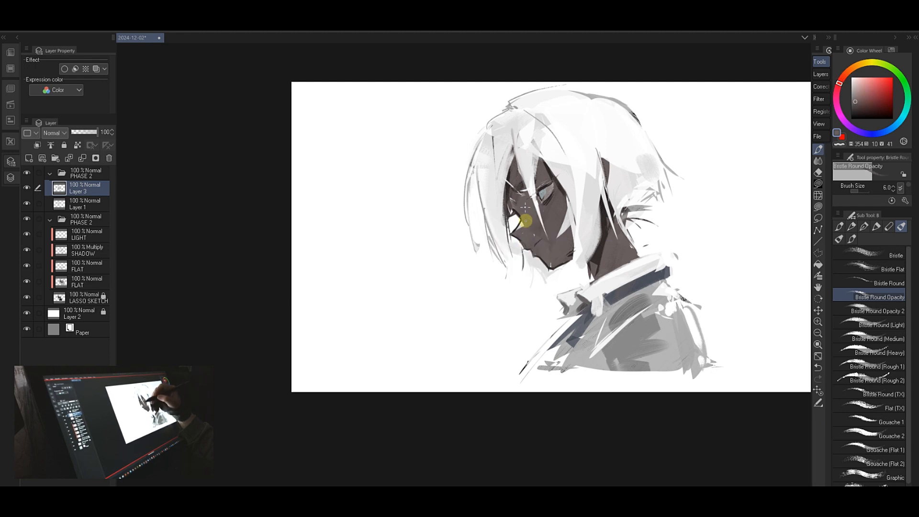
{"action": "left_click", "coordinate": [598, 254], "text": "alt"}
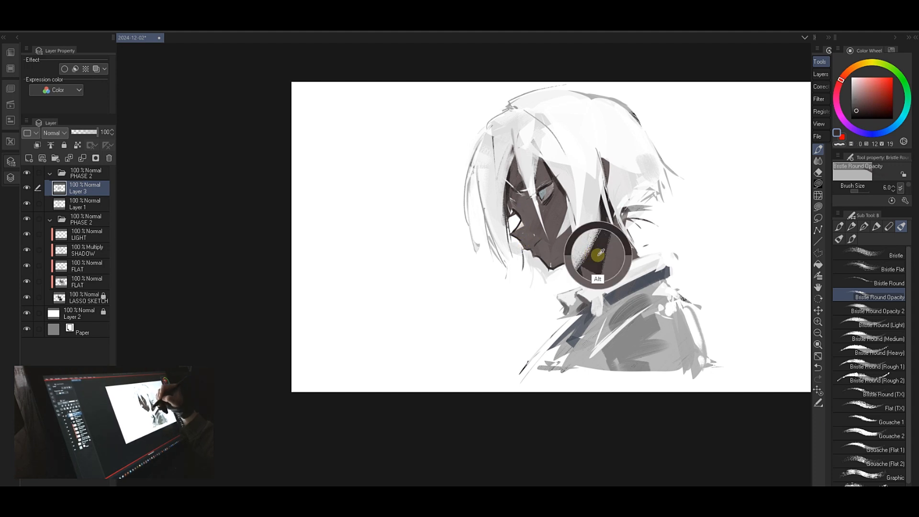
{"action": "left_click", "coordinate": [521, 226], "text": "alt"}
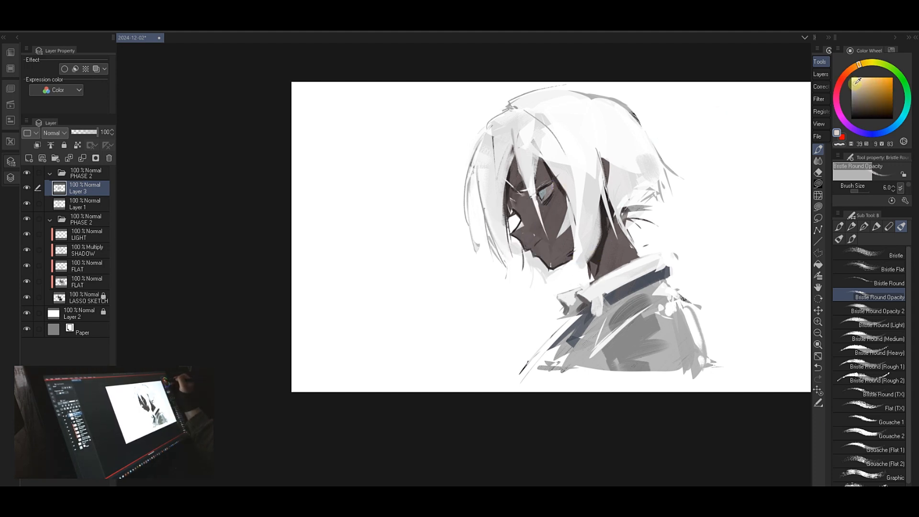
{"action": "left_click", "coordinate": [857, 84]}
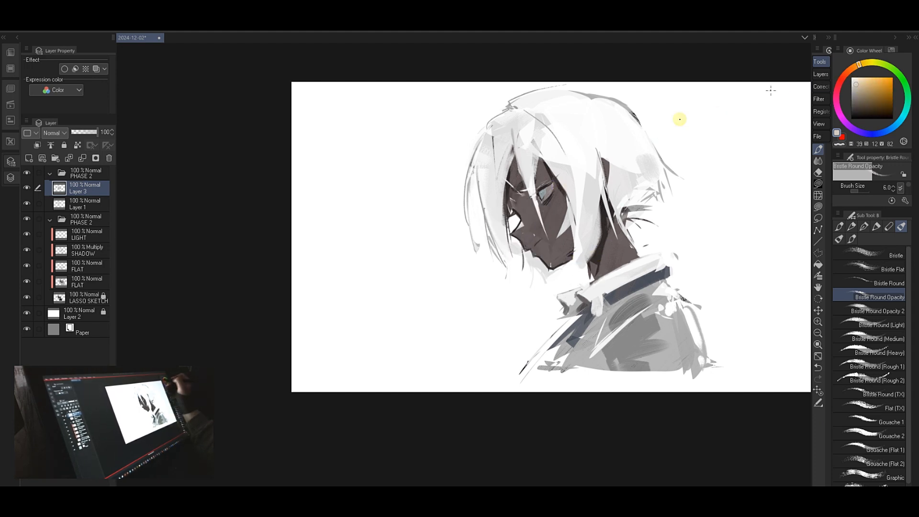
{"action": "key", "text": "ctrl+space"}
{"action": "left_click", "coordinate": [524, 214], "text": "alt"}
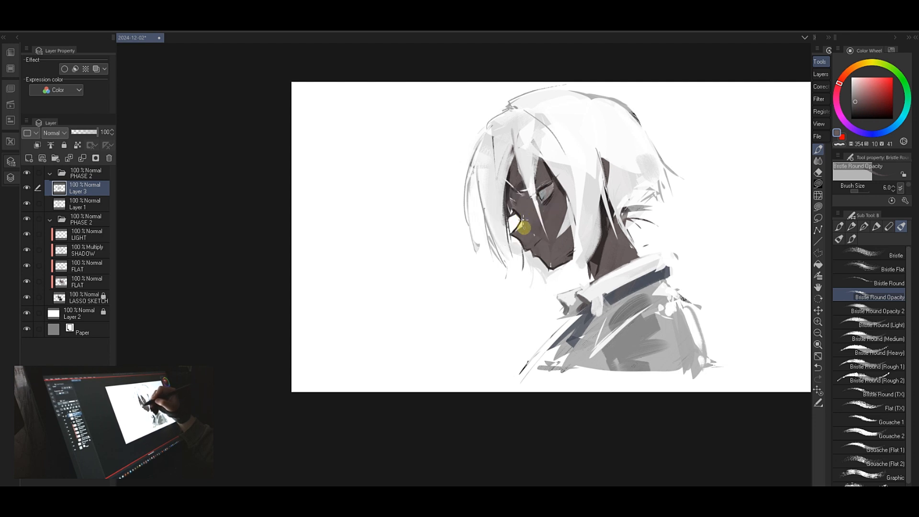
{"action": "left_click", "coordinate": [853, 325]}
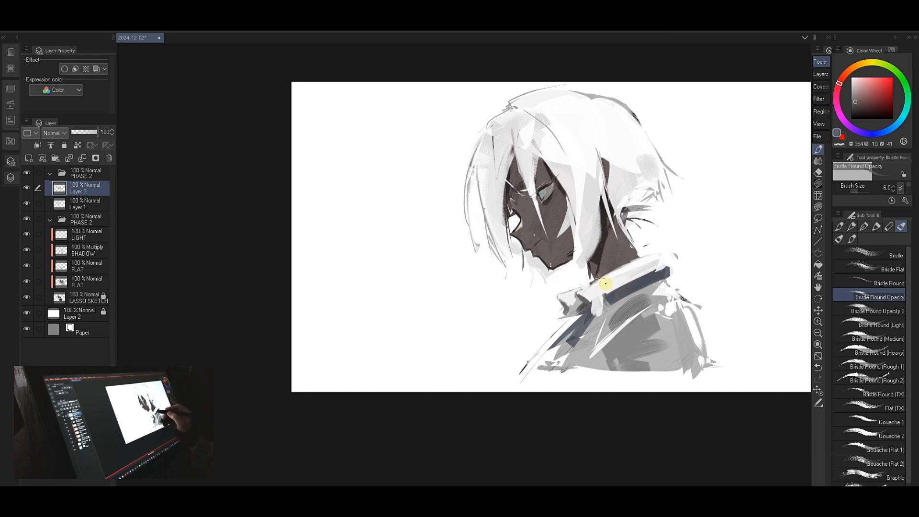
- Paint the neck shadow beneath the chin with a sampled dark brown, using the Bristle Round Opacity brush at size 30
{"action": "key", "text": "e"}
{"action": "key", "text": "b"}
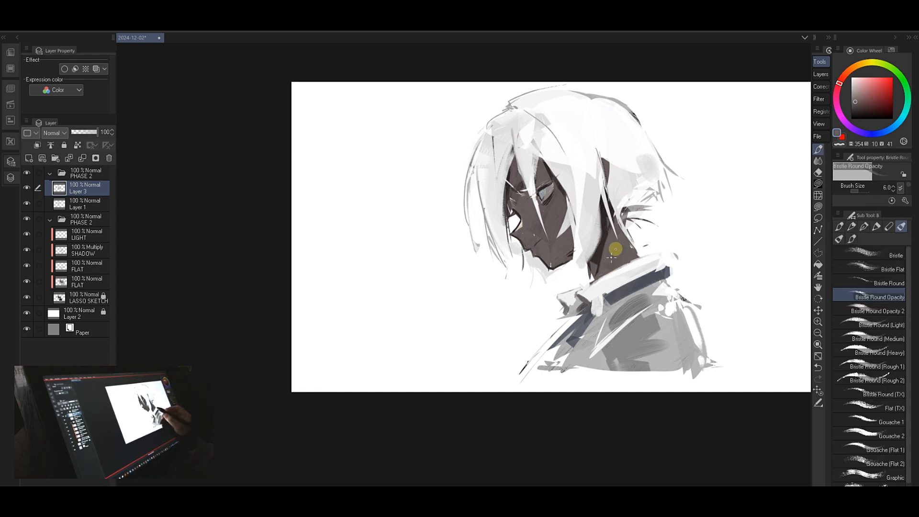
{"action": "left_click", "coordinate": [599, 257], "text": "alt"}
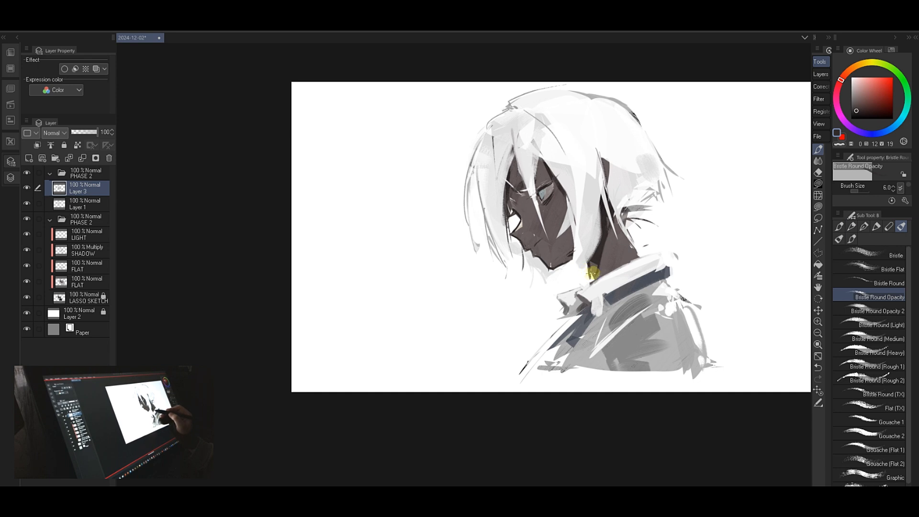
{"action": "key", "text": "bracketright"}
{"action": "key", "text": "bracketright"}
{"action": "key", "text": "bracketright"}
{"action": "key", "text": "bracketright"}
{"action": "key", "text": "bracketright"}
{"action": "key", "text": "bracketright"}
{"action": "key", "text": "bracketright"}
{"action": "key", "text": "bracketright"}
{"action": "key", "text": "bracketright"}
{"action": "left_click_drag", "start_coordinate": [595, 263], "coordinate": [592, 275]}
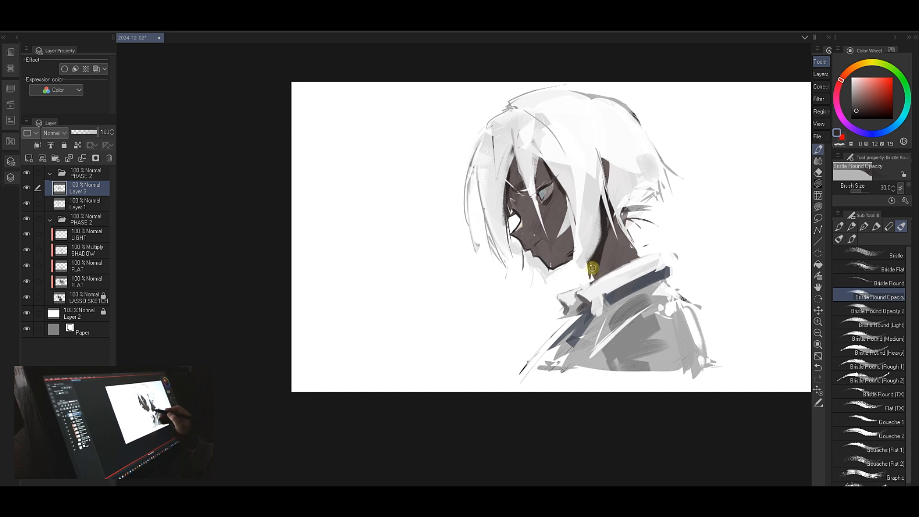
{"action": "key", "text": "bracketright"}
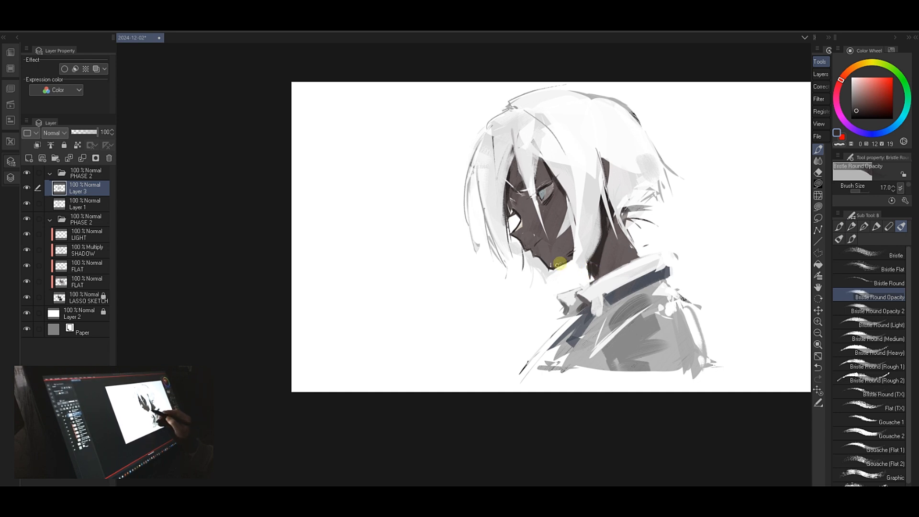
- Rework the jawline shadow with the Bristle Round Opacity brush at size 12, using slightly adjusted dark brown tones
{"action": "key", "text": "bracketleft"}
{"action": "key", "text": "bracketleft"}
{"action": "key", "text": "bracketleft"}
{"action": "key", "text": "bracketleft"}
{"action": "key", "text": "bracketleft"}
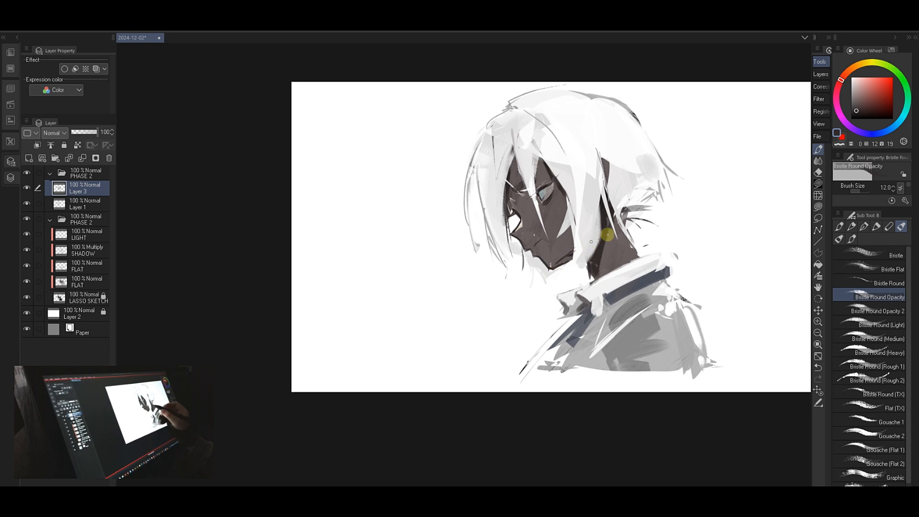
{"action": "left_click", "coordinate": [599, 275], "text": "alt"}
{"action": "key", "text": "ctrl+z"}
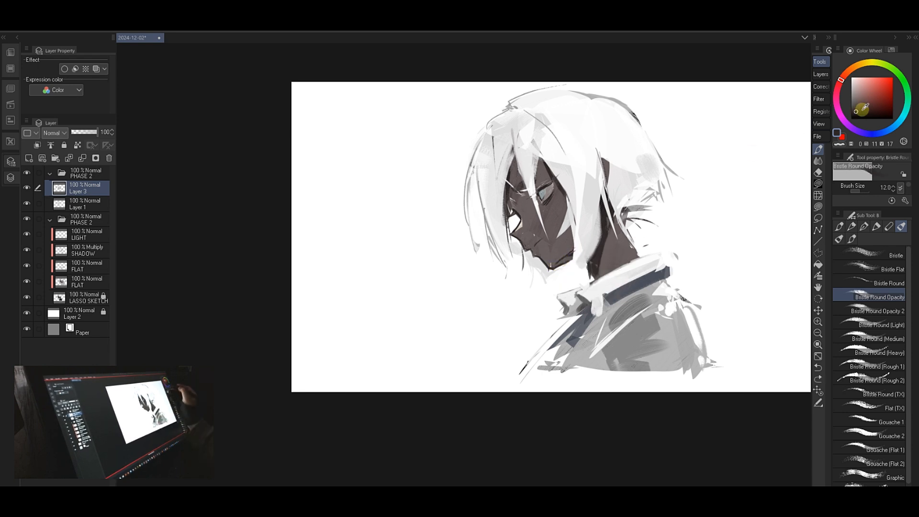
{"action": "left_click", "coordinate": [855, 111]}
{"action": "left_click_drag", "start_coordinate": [564, 258], "coordinate": [572, 255]}
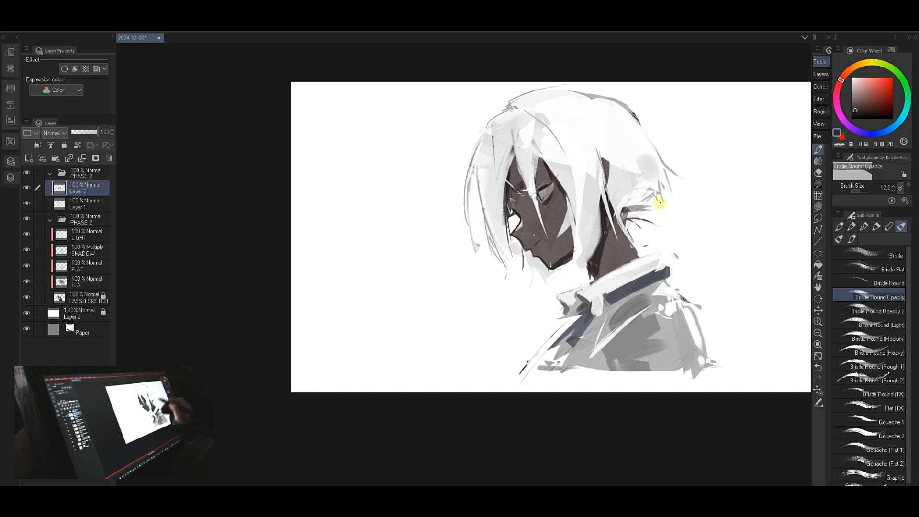
{"action": "left_click", "coordinate": [854, 107]}
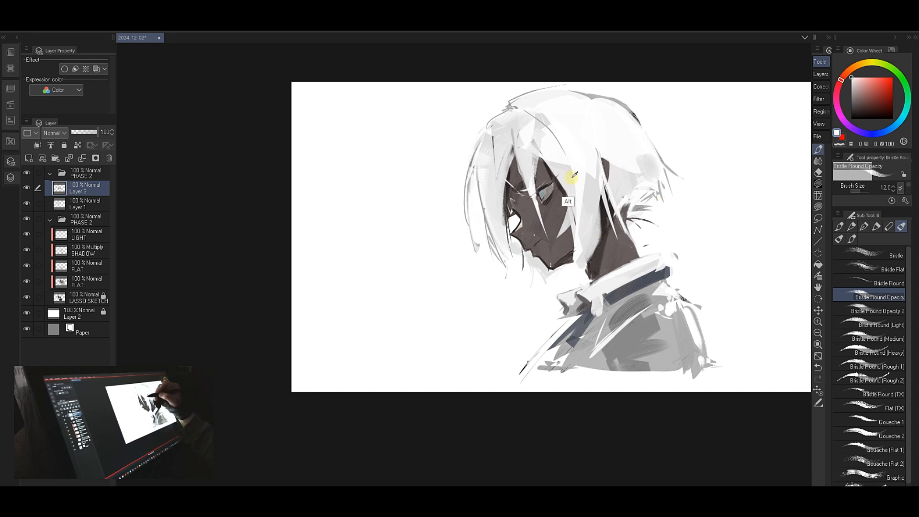
- Rework the shading around the eye with sampled skin tones and a darkened brown, using the Bristle Round Opacity brush at sizes 10 and 12
{"action": "left_click", "coordinate": [548, 191], "text": "alt"}
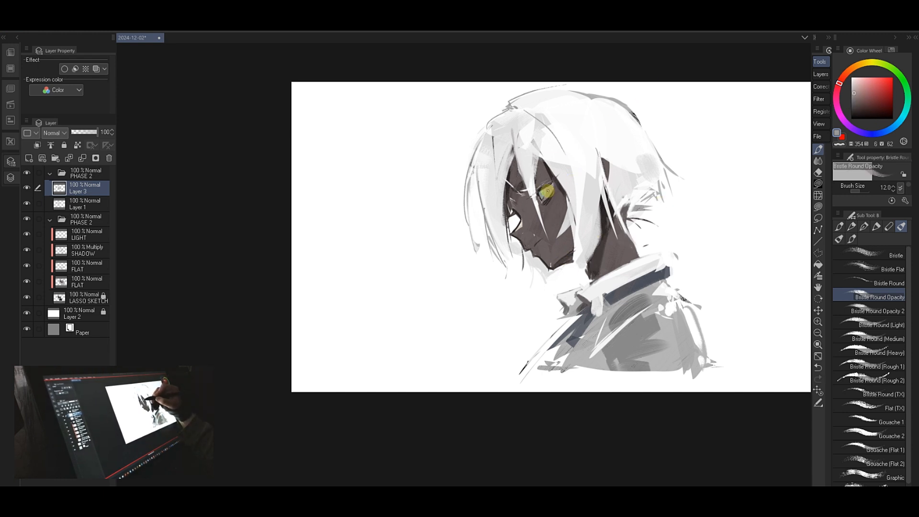
{"action": "left_click", "coordinate": [552, 188], "text": "alt"}
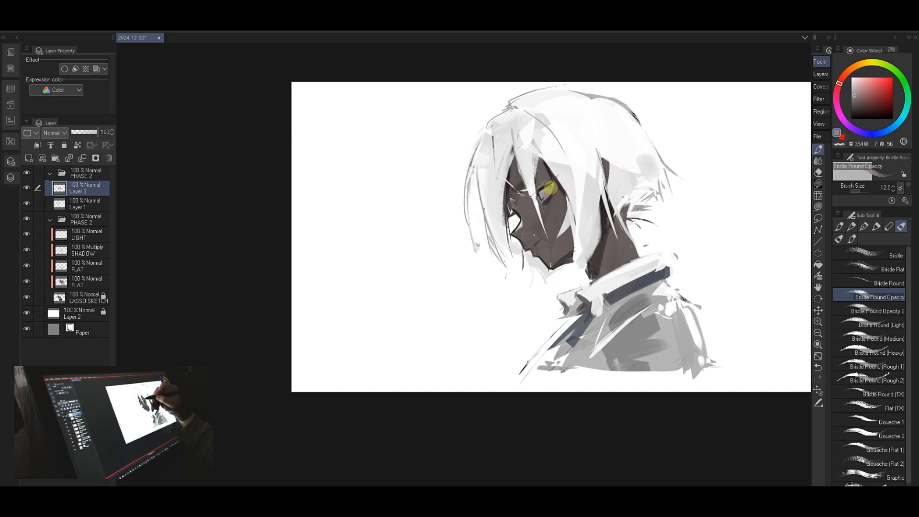
{"action": "left_click", "coordinate": [546, 187], "text": "alt"}
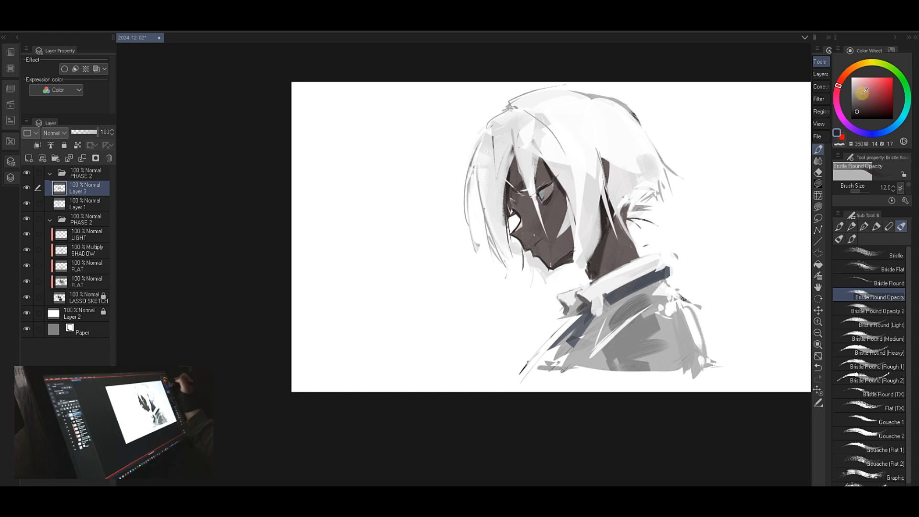
{"action": "left_click", "coordinate": [855, 108]}
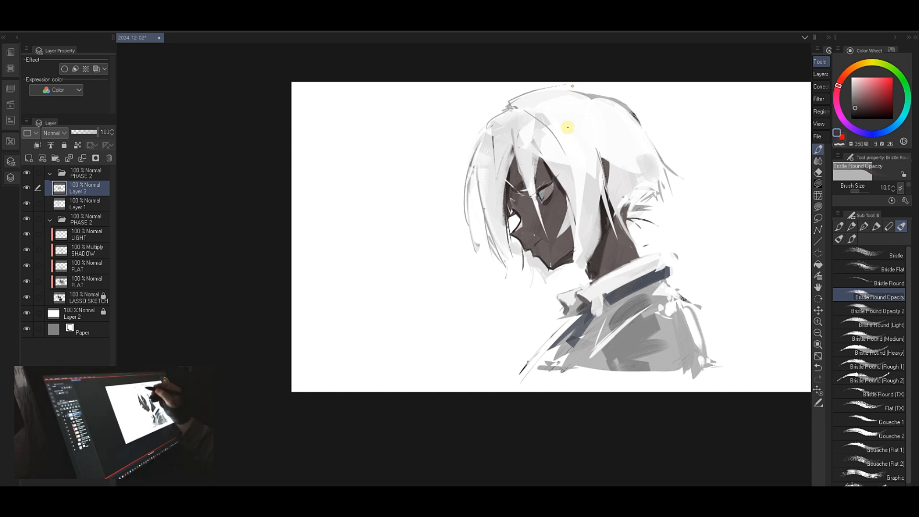
{"action": "key", "text": "bracketleft"}
{"action": "key", "text": "bracketleft"}
{"action": "key", "text": "bracketleft"}
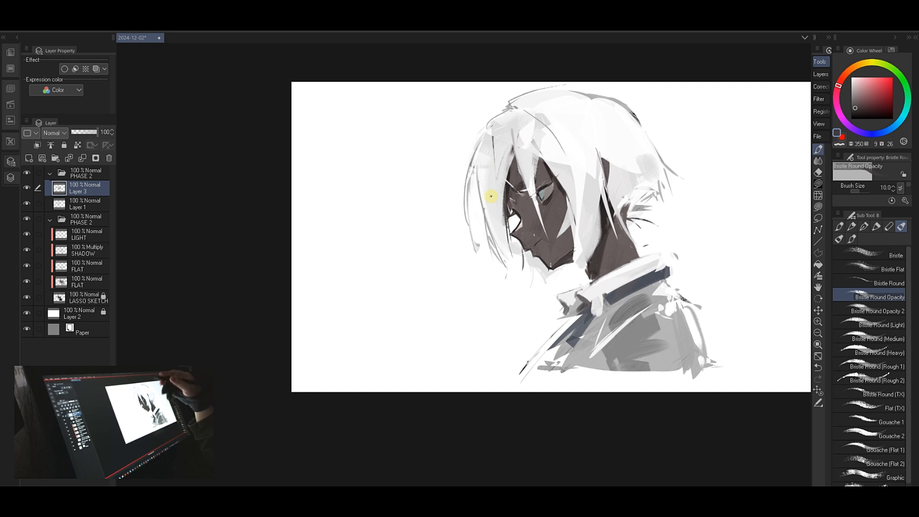
{"action": "key", "text": "bracketright"}
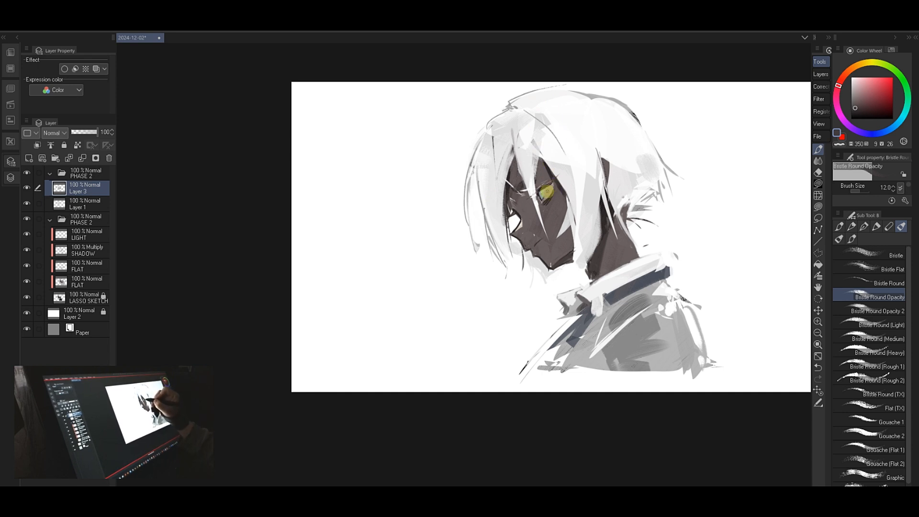
{"action": "key", "text": "ctrl+z"}
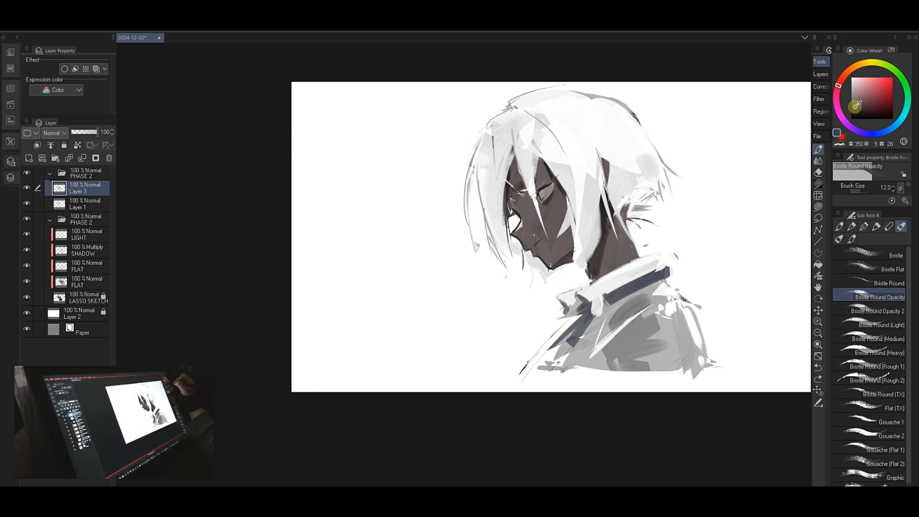
- Refine the eyelid line and iris with a slightly lighter brown and sampled eye tones, using the Bristle Round Opacity brush at size 3
{"action": "left_click", "coordinate": [855, 104]}
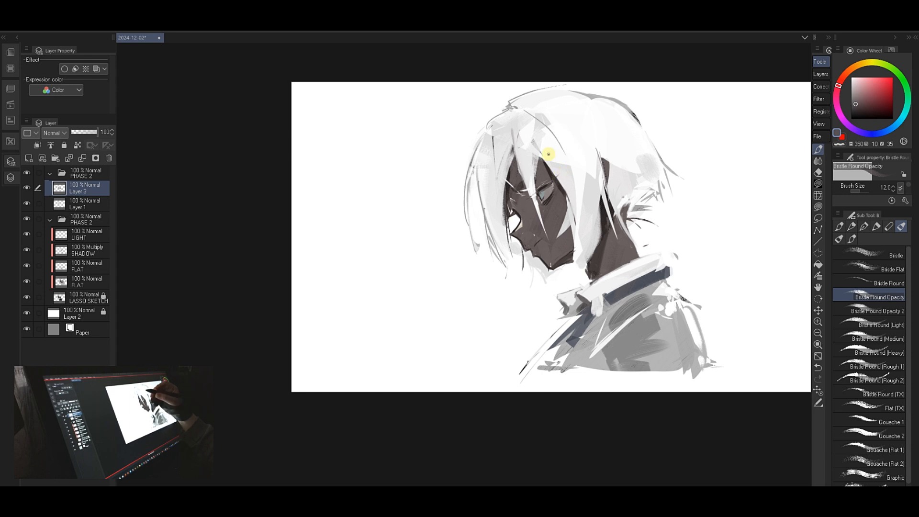
{"action": "key", "text": "bracketleft"}
{"action": "key", "text": "bracketleft"}
{"action": "key", "text": "bracketleft"}
{"action": "key", "text": "bracketleft"}
{"action": "key", "text": "bracketleft"}
{"action": "key", "text": "bracketleft"}
{"action": "key", "text": "bracketleft"}
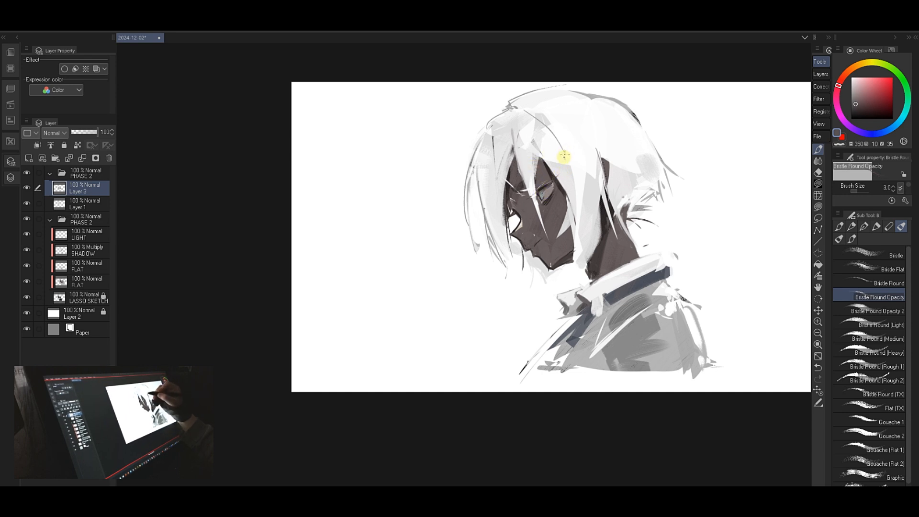
{"action": "key", "text": "alt"}
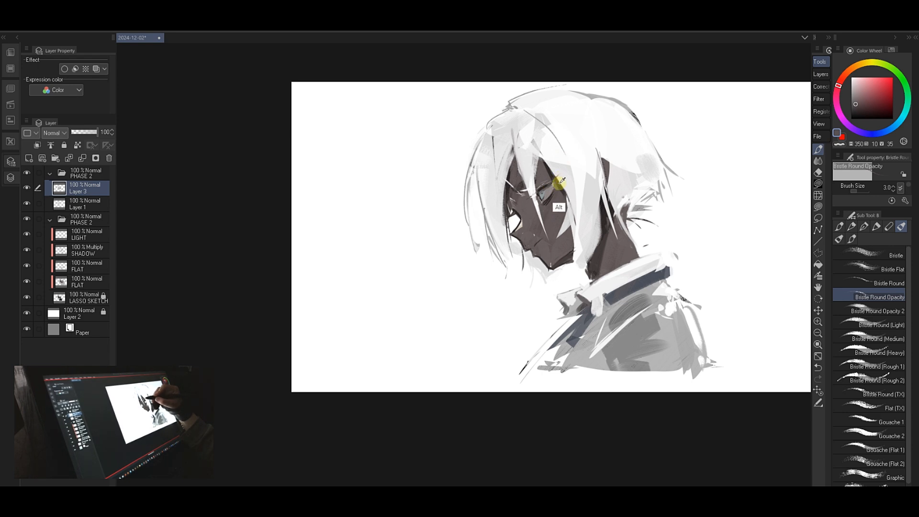
{"action": "left_click", "coordinate": [552, 181], "text": "alt"}
{"action": "left_click", "coordinate": [546, 193], "text": "alt"}
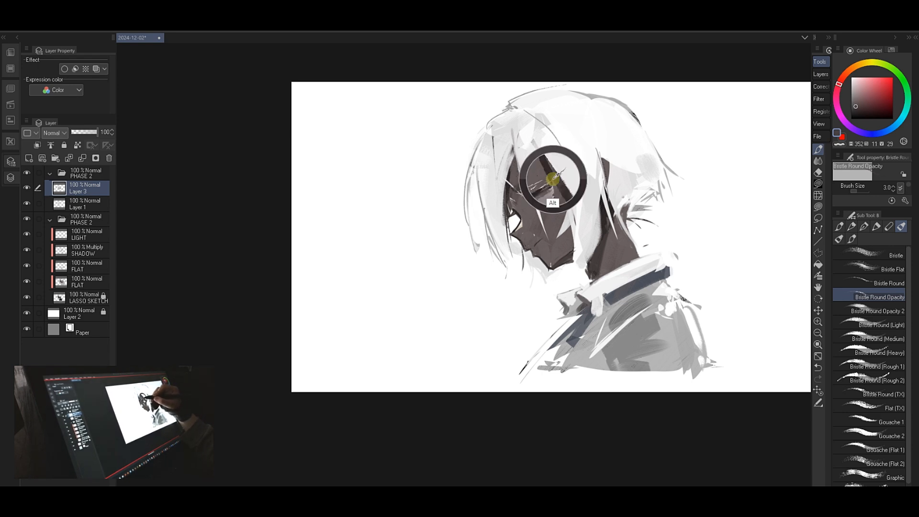
{"action": "key", "text": "ctrl+z"}
{"action": "left_click_drag", "start_coordinate": [545, 190], "coordinate": [545, 193]}
{"action": "key", "text": "ctrl+z"}
{"action": "key", "text": "ctrl+z"}
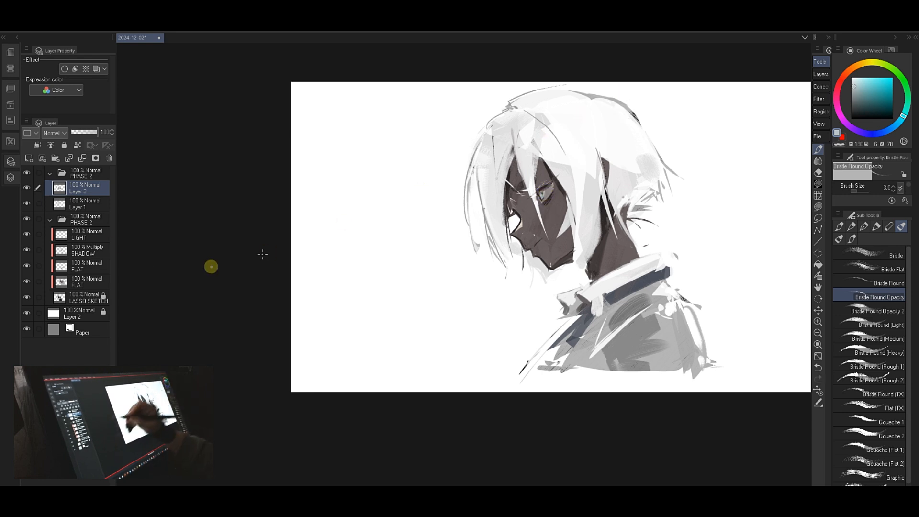
- Compare the portrait with and without the upper PHASE 2 folder, and check it in a mirrored view
{"action": "left_click", "coordinate": [89, 176]}
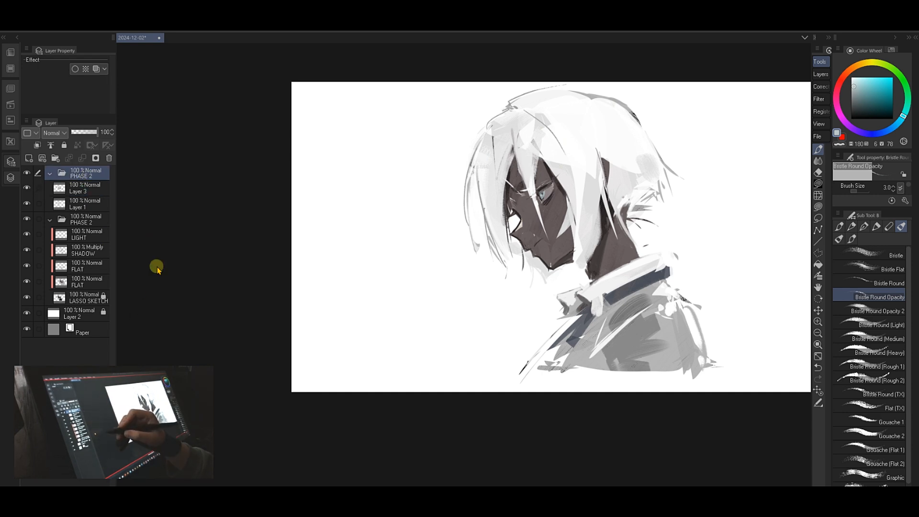
{"action": "key", "text": "ctrl+comma"}
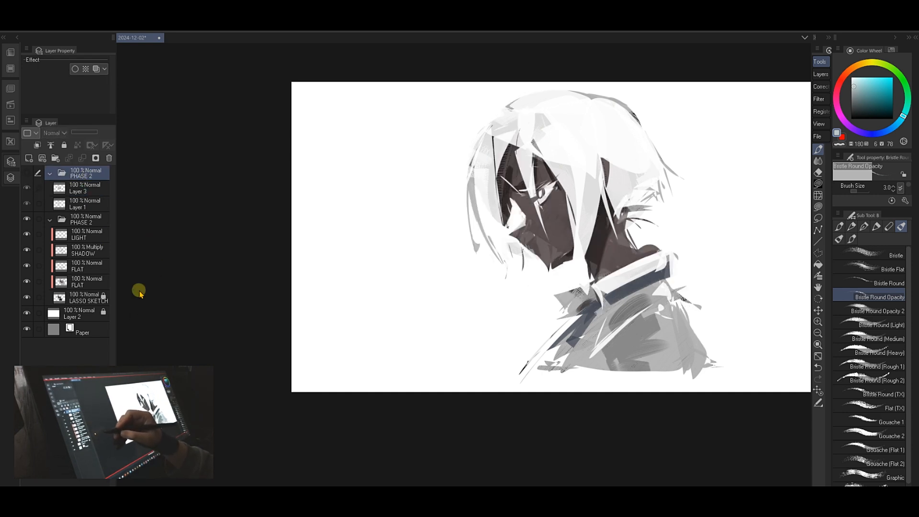
{"action": "key", "text": "ctrl+comma"}
{"action": "key", "text": "ctrl+comma"}
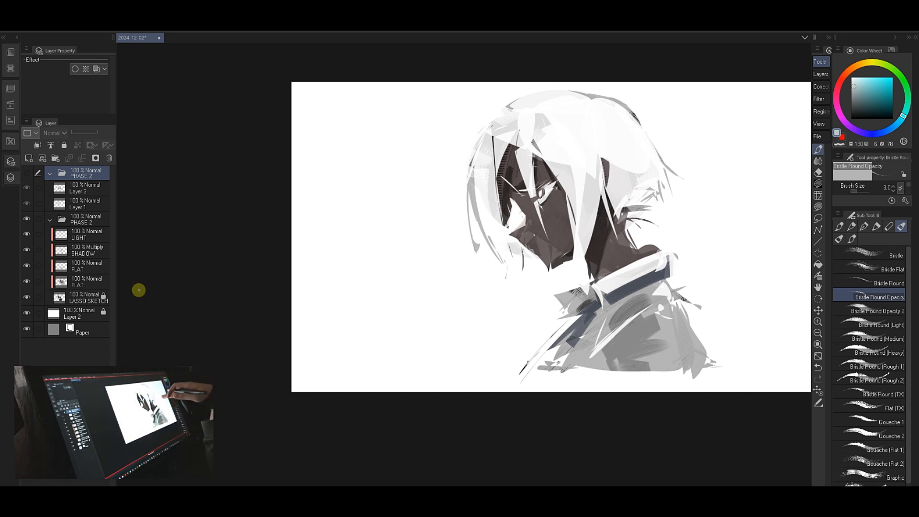
{"action": "key", "text": "ctrl+comma"}
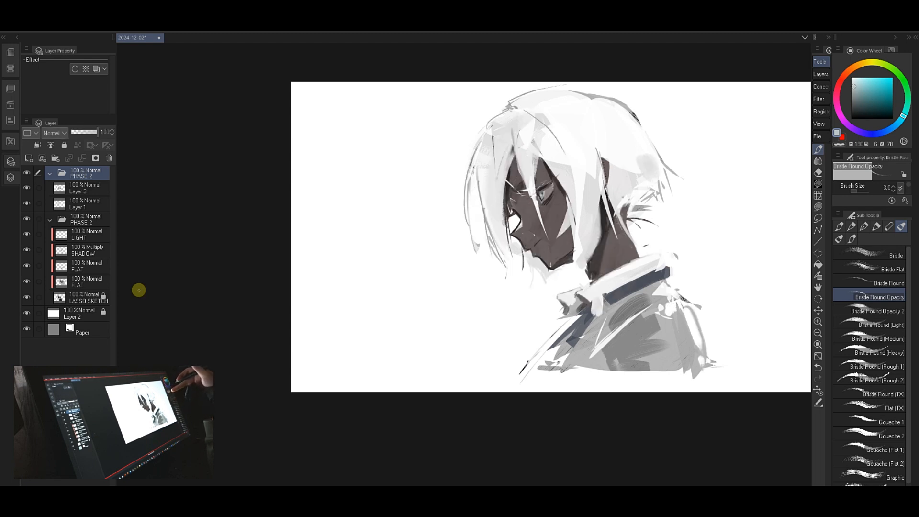
{"action": "key", "text": "h"}
{"action": "key", "text": "h"}
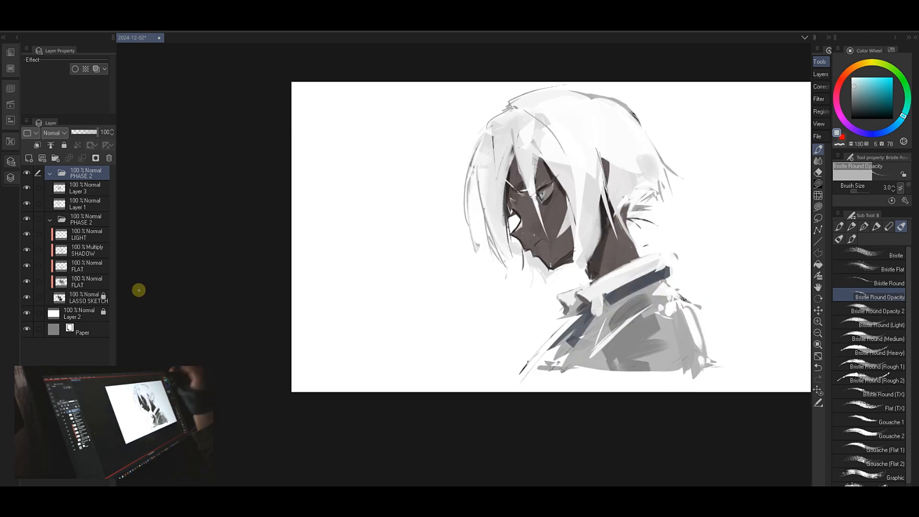
- Add a new layer directly above Layer 3 in the upper PHASE 2 folder
{"action": "left_click_drag", "start_coordinate": [596, 232], "coordinate": [573, 231]}
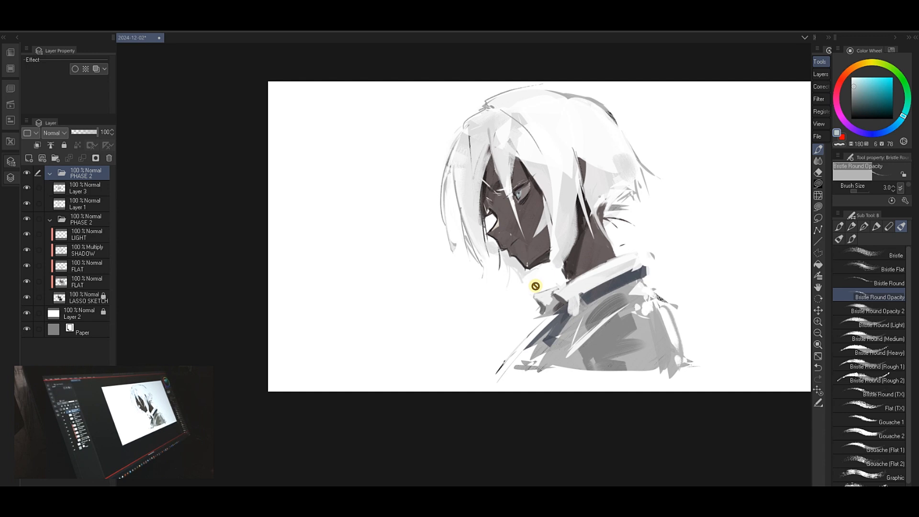
{"action": "key", "text": "e"}
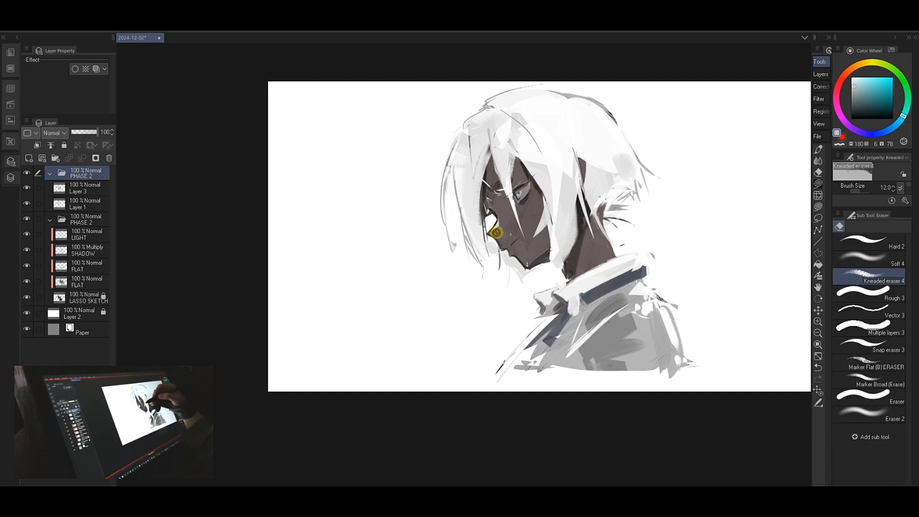
{"action": "left_click", "coordinate": [82, 187]}
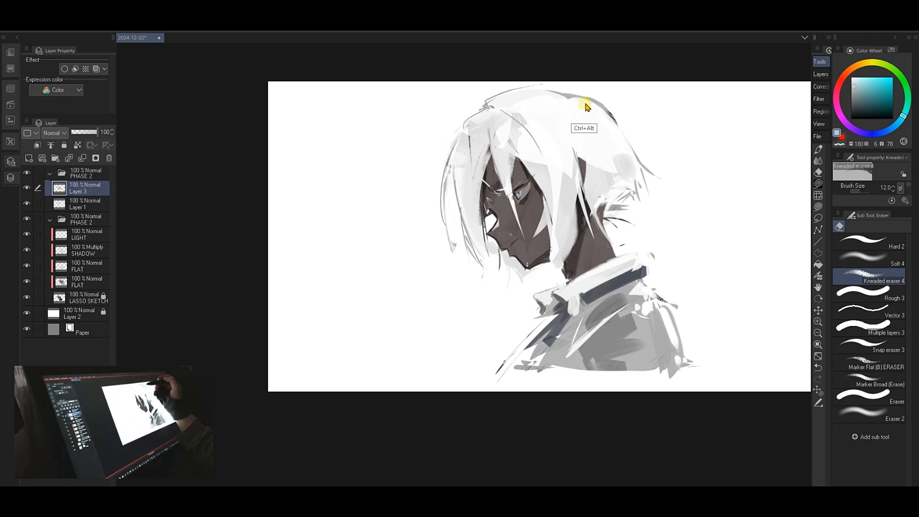
{"action": "key", "text": "ctrl+shift+n"}
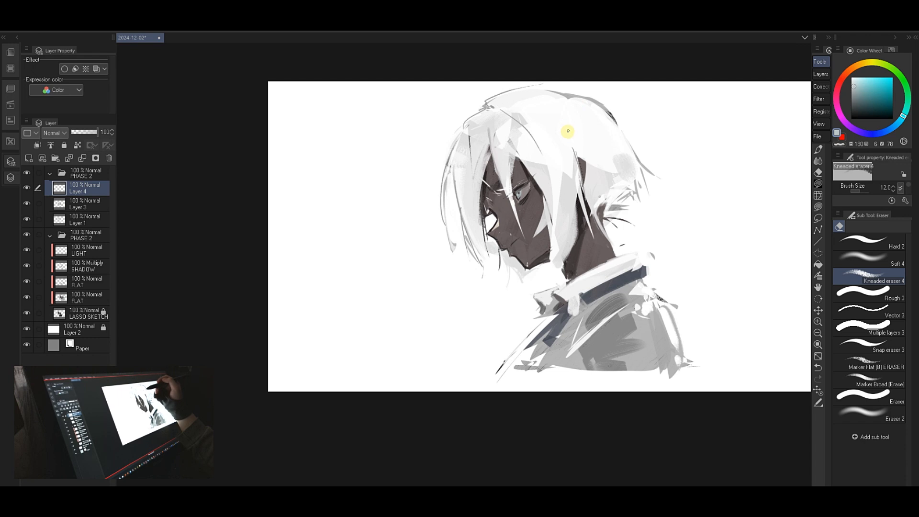
{"action": "left_click_drag", "start_coordinate": [579, 164], "coordinate": [502, 167]}
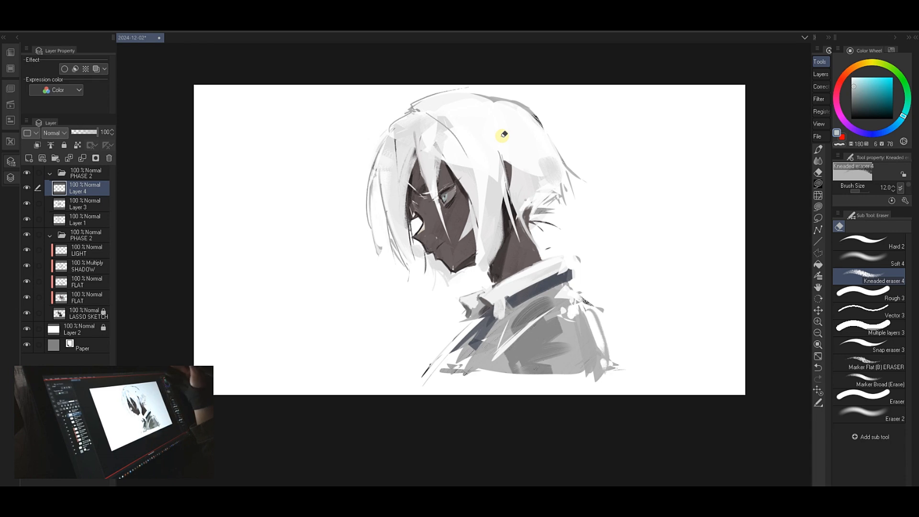
{"action": "left_click_drag", "start_coordinate": [507, 101], "coordinate": [511, 132]}
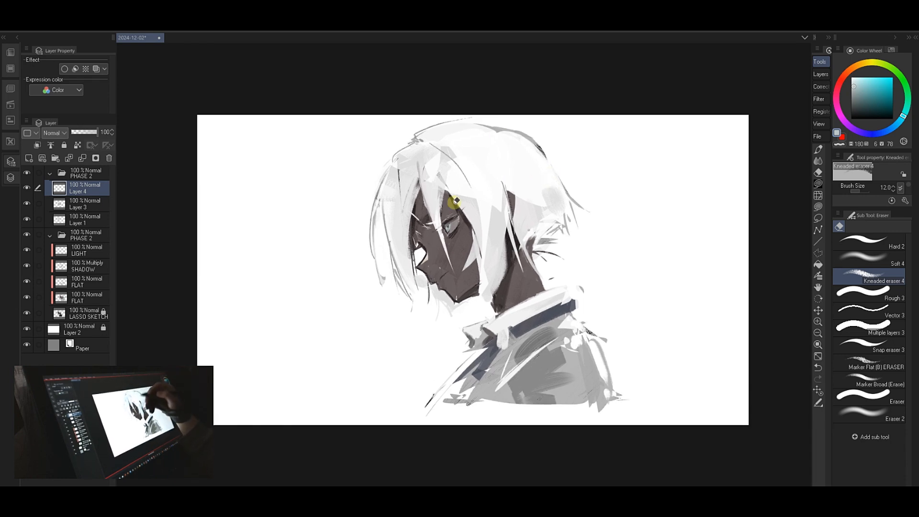
- Paint the brow and upper eyelid on the new layer with sampled dark and skin browns, using the Bristle Round Opacity brush at sizes 3 and 5
{"action": "key", "text": "b"}
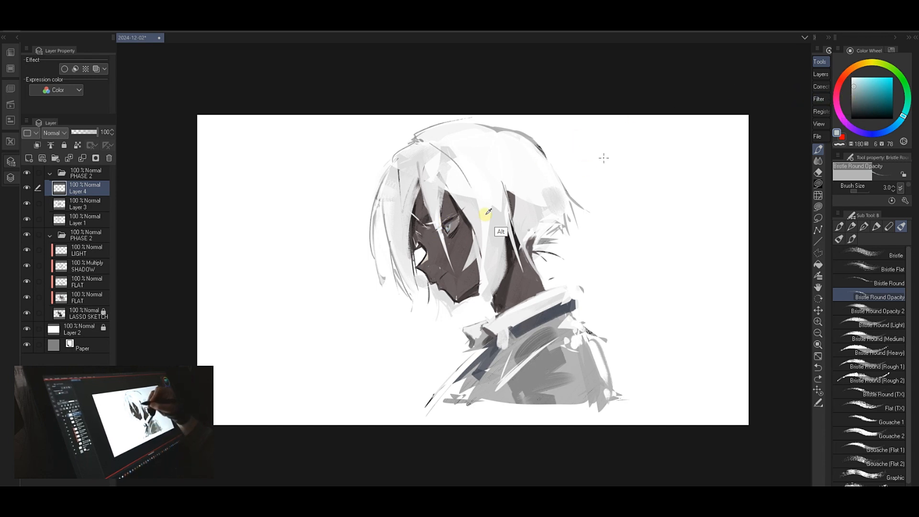
{"action": "left_click", "coordinate": [460, 205], "text": "alt"}
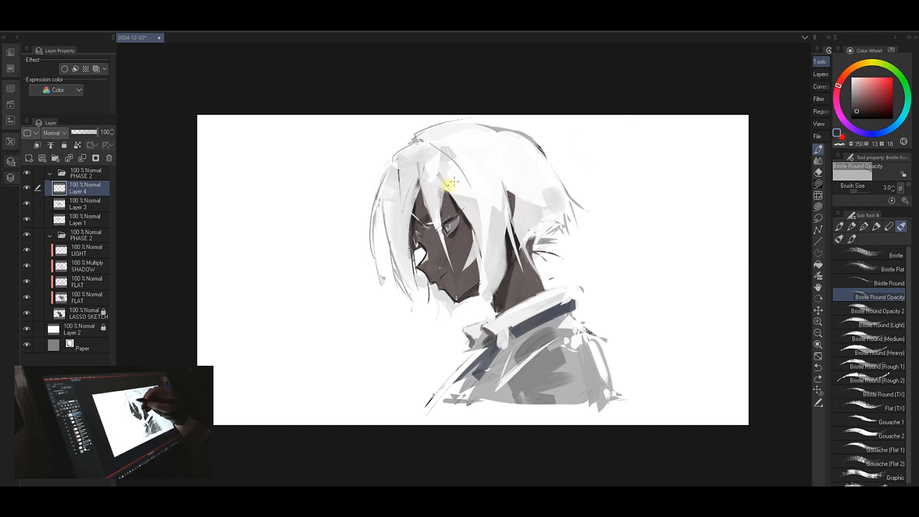
{"action": "left_click_drag", "start_coordinate": [449, 186], "coordinate": [453, 200]}
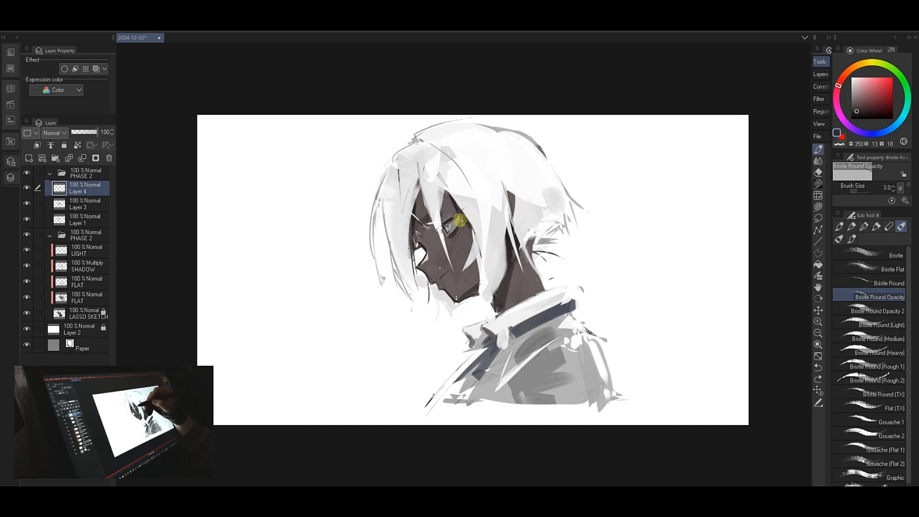
{"action": "left_click", "coordinate": [450, 216], "text": "alt"}
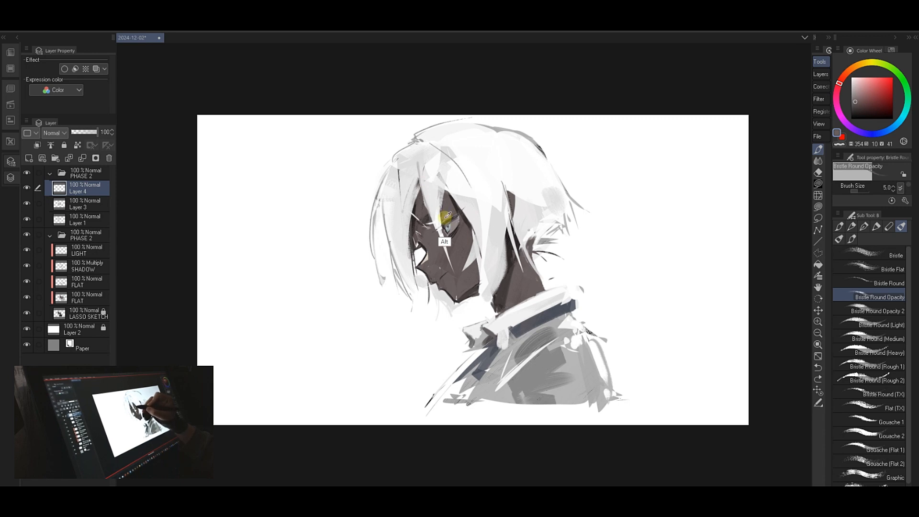
{"action": "left_click", "coordinate": [447, 216], "text": "alt"}
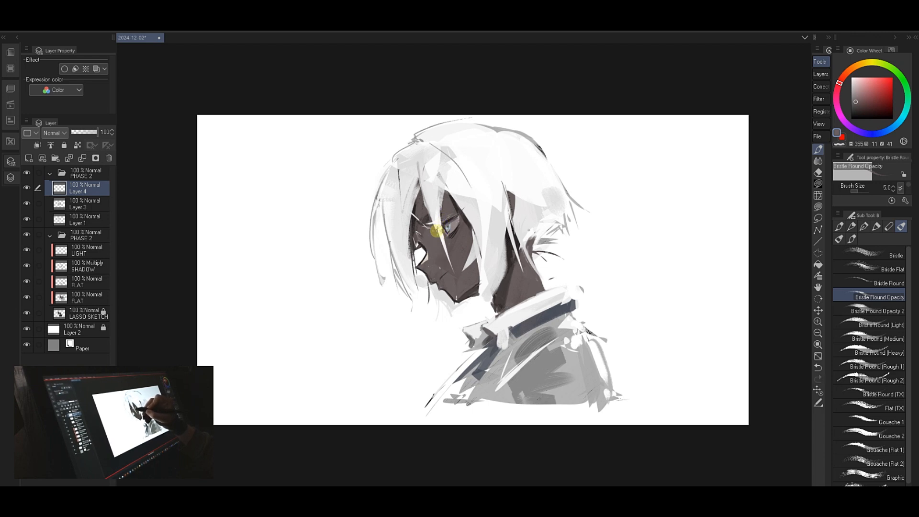
{"action": "key", "text": "ctrl+z"}
{"action": "left_click", "coordinate": [447, 221], "text": "alt"}
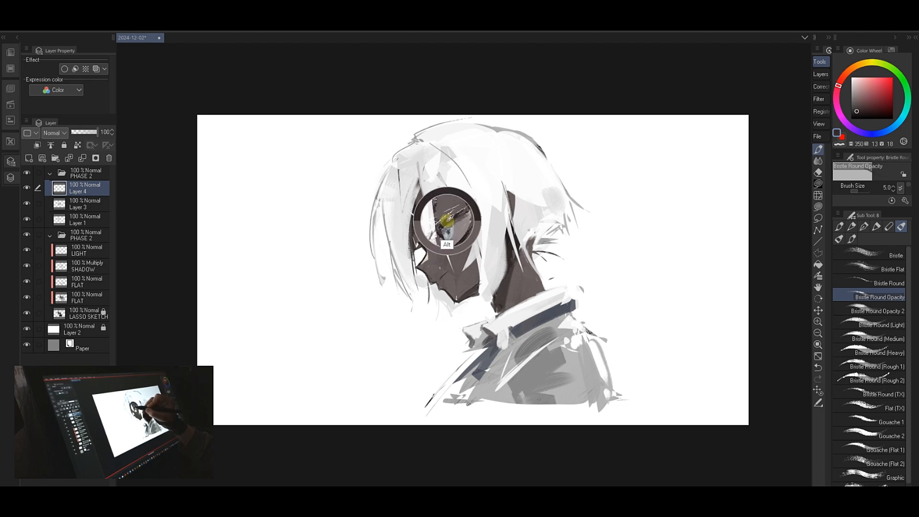
{"action": "left_click", "coordinate": [445, 223], "text": "alt"}
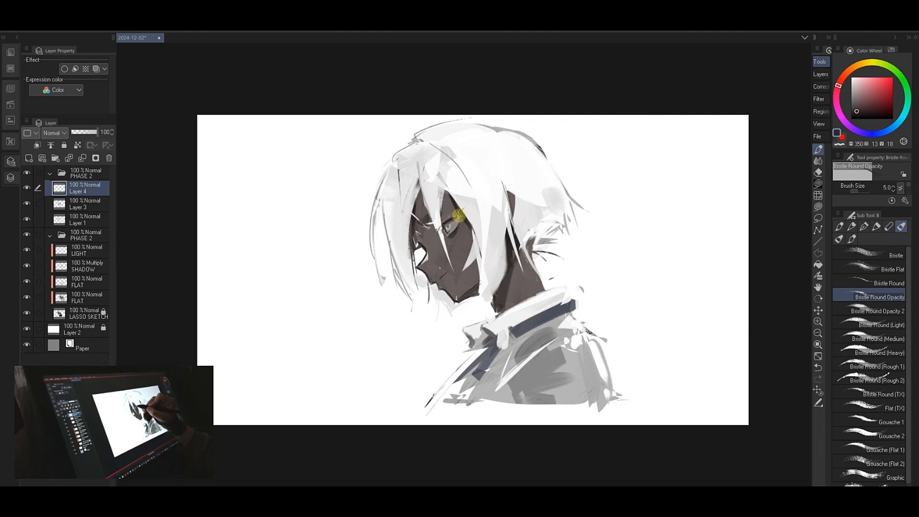
{"action": "left_click_drag", "start_coordinate": [466, 205], "coordinate": [469, 202]}
- Try to shade the forehead beneath the fringe with sampled dark brown at brush sizes 30 and 12, and undo the strokes
{"action": "key", "text": "]"}
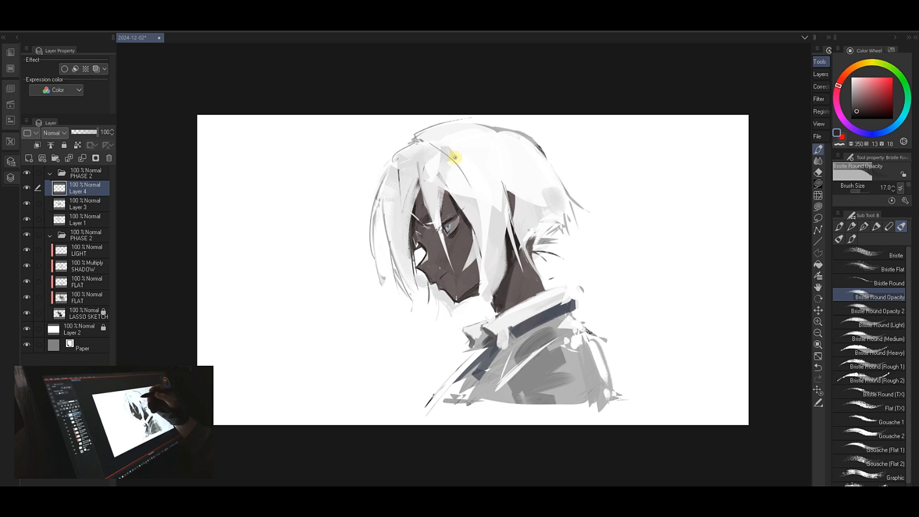
{"action": "key", "text": "]"}
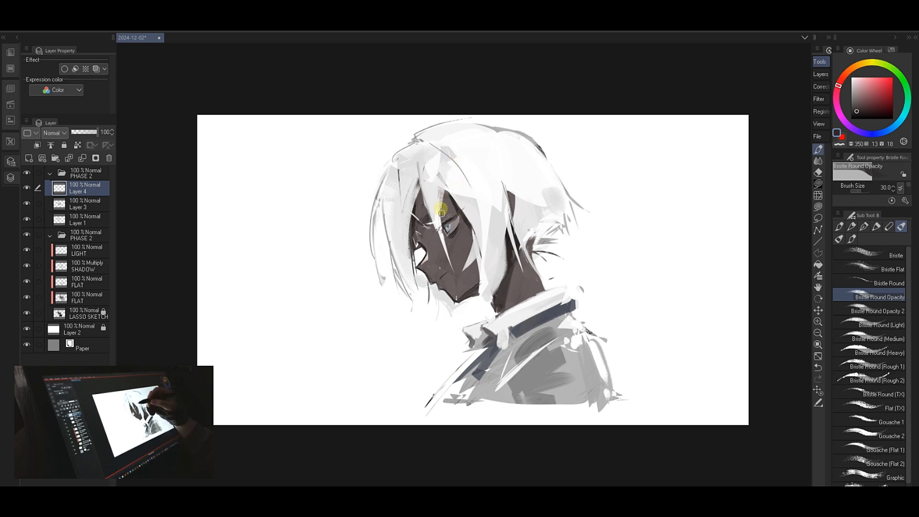
{"action": "left_click", "coordinate": [455, 200], "text": "alt"}
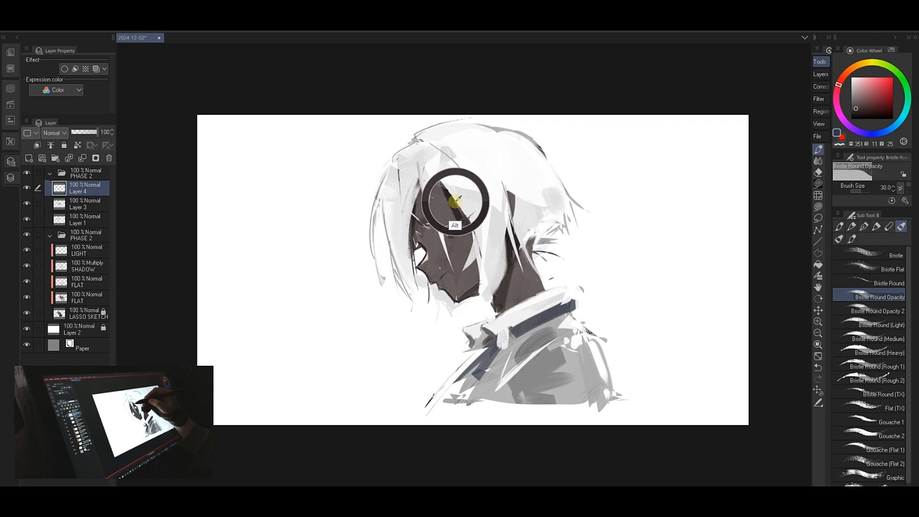
{"action": "left_click", "coordinate": [419, 211], "text": "alt"}
{"action": "left_click", "coordinate": [416, 211], "text": "alt"}
{"action": "left_click_drag", "start_coordinate": [443, 202], "coordinate": [441, 213]}
{"action": "key", "text": "ctrl+z"}
{"action": "key", "text": "bracketleft"}
{"action": "key", "text": "bracketleft"}
{"action": "key", "text": "bracketleft"}
{"action": "key", "text": "ctrl+z"}
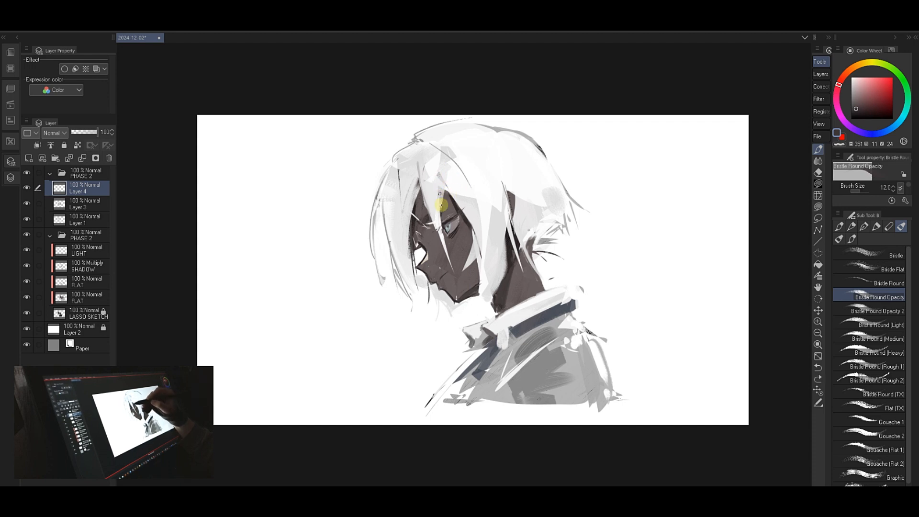
{"action": "key", "text": "ctrl+z"}
- Paint over the front and side hair locks with sampled off-white tones using Bristle Round Opacity at size 80, and check the mirrored view
{"action": "left_click", "coordinate": [493, 163], "text": "alt"}
{"action": "key", "text": "bracketright"}
{"action": "key", "text": "bracketright"}
{"action": "key", "text": "bracketright"}
{"action": "key", "text": "bracketright"}
{"action": "key", "text": "bracketright"}
{"action": "key", "text": "bracketright"}
{"action": "key", "text": "bracketright"}
{"action": "key", "text": "bracketright"}
{"action": "key", "text": "bracketright"}
{"action": "key", "text": "bracketright"}
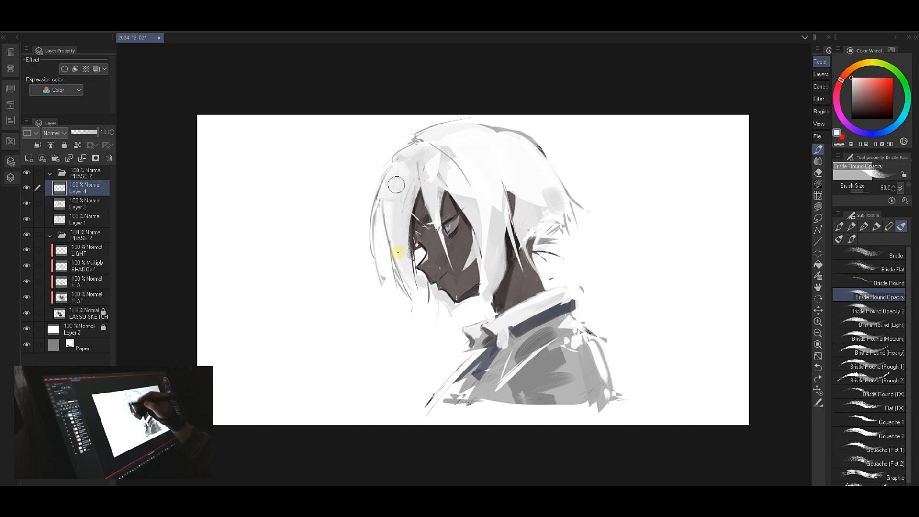
{"action": "left_click_drag", "start_coordinate": [397, 184], "coordinate": [393, 253]}
{"action": "key", "text": "ctrl+z"}
{"action": "left_click_drag", "start_coordinate": [402, 167], "coordinate": [406, 220]}
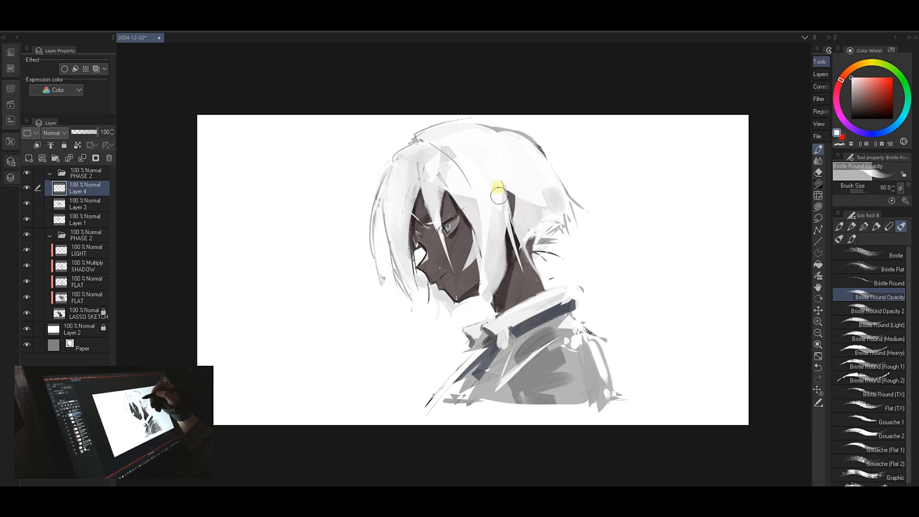
{"action": "left_click", "coordinate": [498, 221], "text": "alt"}
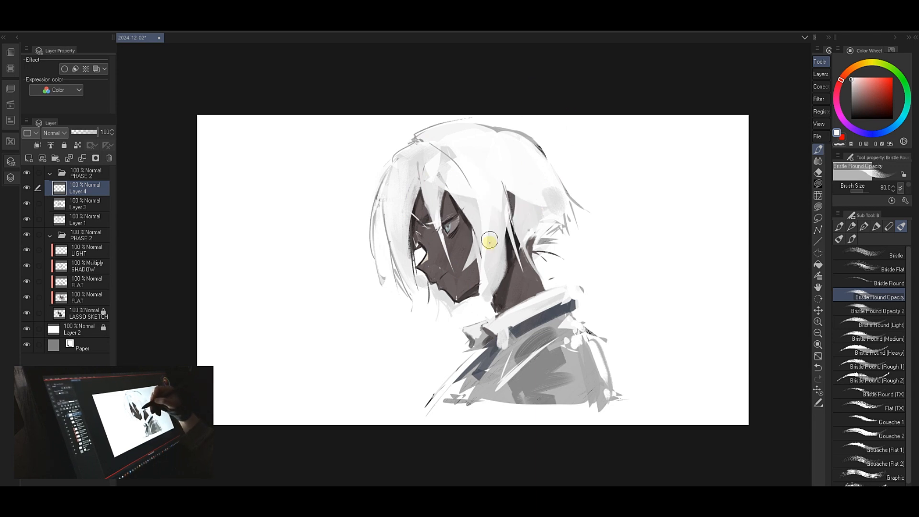
{"action": "left_click", "coordinate": [489, 170], "text": "alt"}
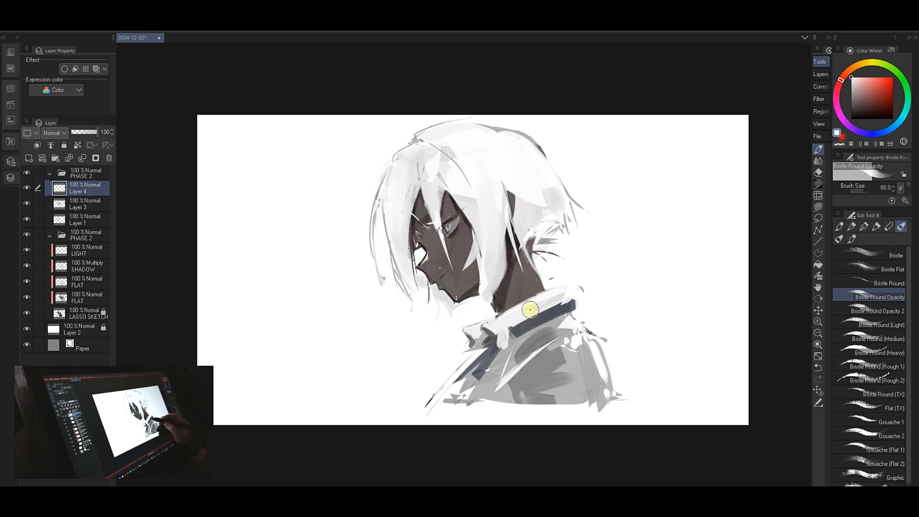
{"action": "key", "text": "h"}
{"action": "key", "text": "h"}
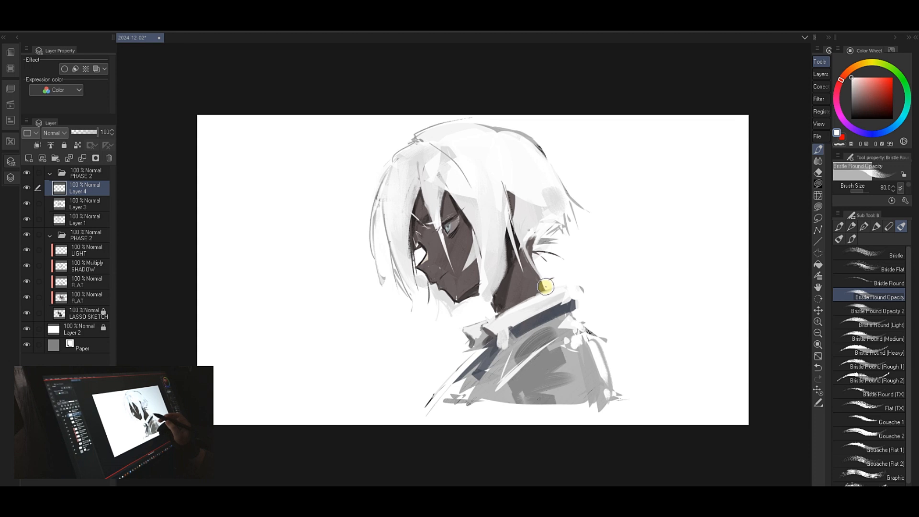
- Add a new layer directly above Layer 4 and choose the Marker Flat (B) brush for linework
{"action": "key", "text": "ctrl+shift+n"}
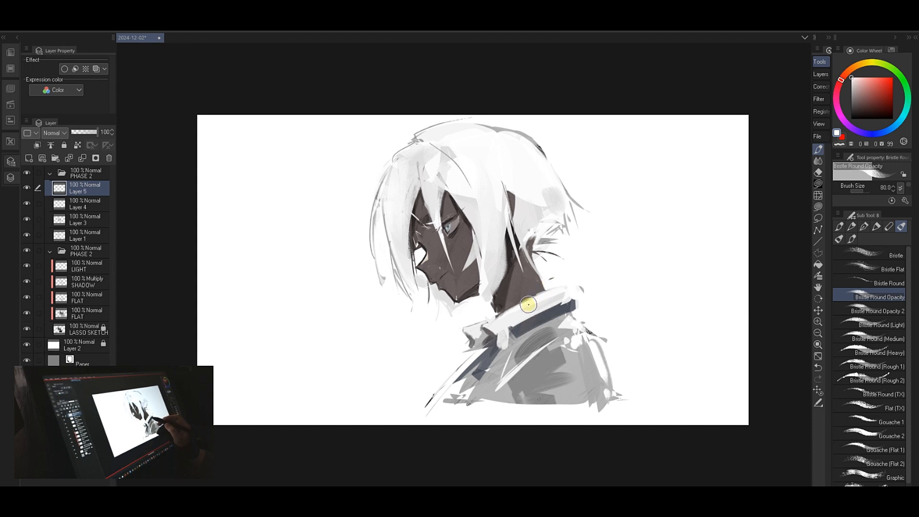
{"action": "mouse_move", "coordinate": [85, 190]}
{"action": "left_mouse_down"}
{"action": "mouse_move", "coordinate": [90, 173]}
{"action": "mouse_move", "coordinate": [82, 198]}
{"action": "left_mouse_up"}
{"action": "key", "text": "e"}
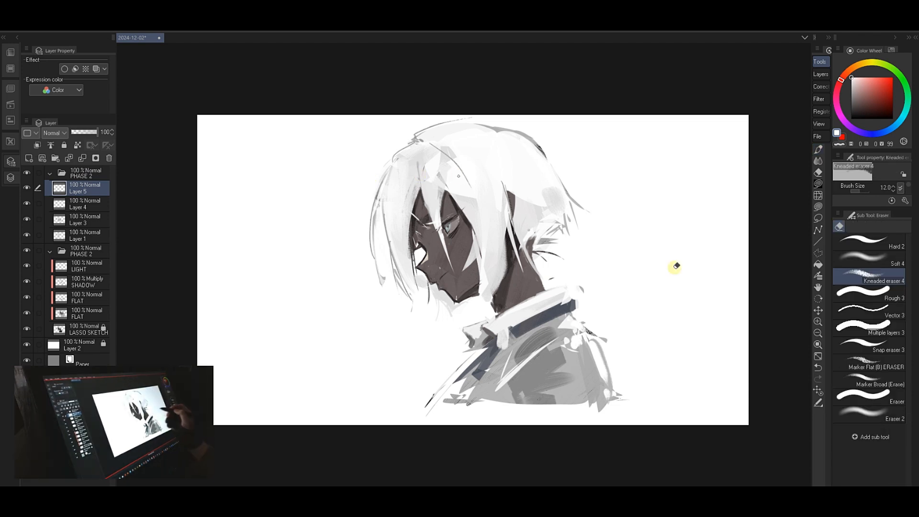
{"action": "key", "text": "b"}
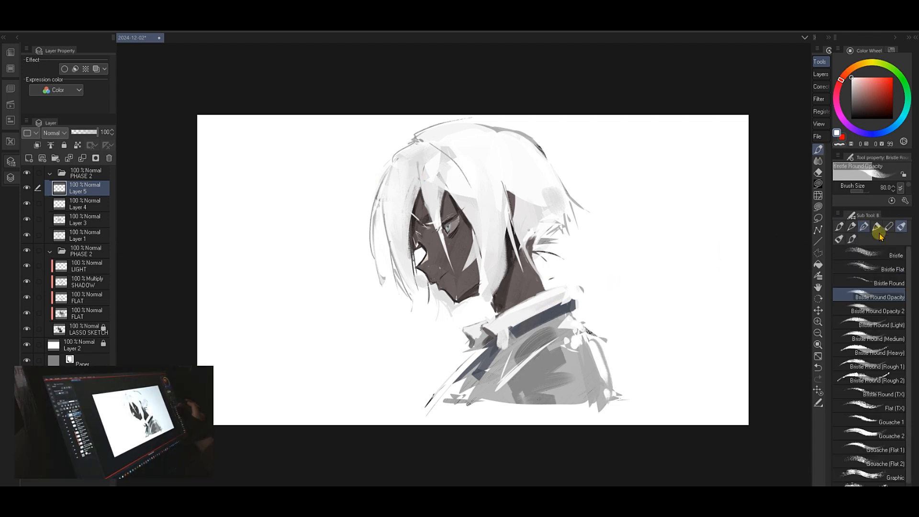
{"action": "left_click", "coordinate": [864, 227]}
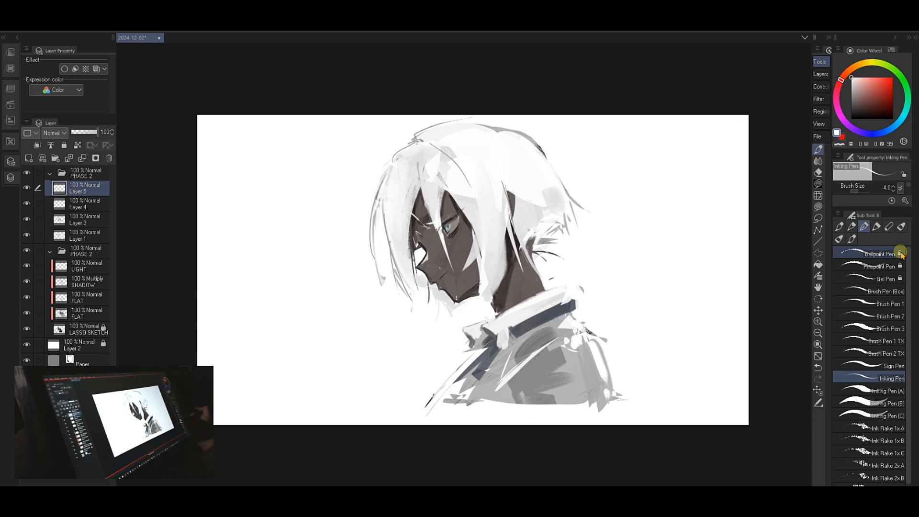
{"action": "left_click", "coordinate": [876, 227]}
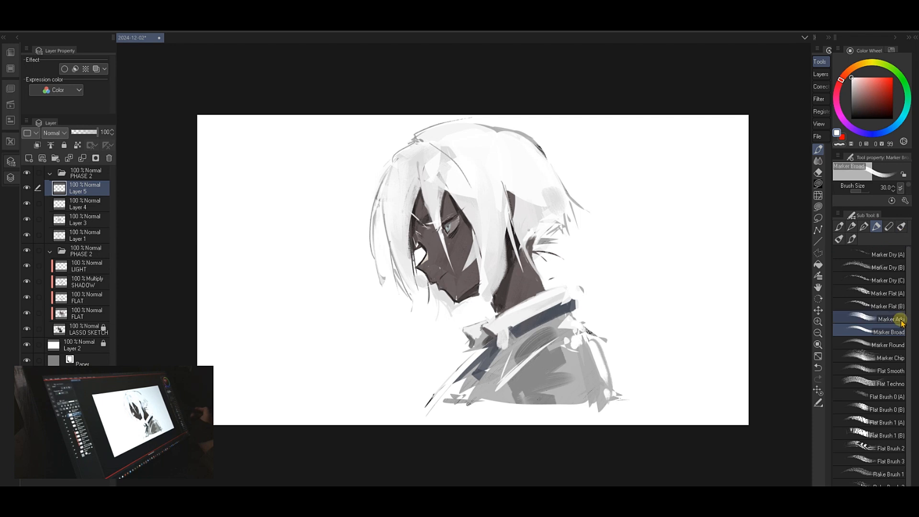
{"action": "left_click", "coordinate": [901, 268]}
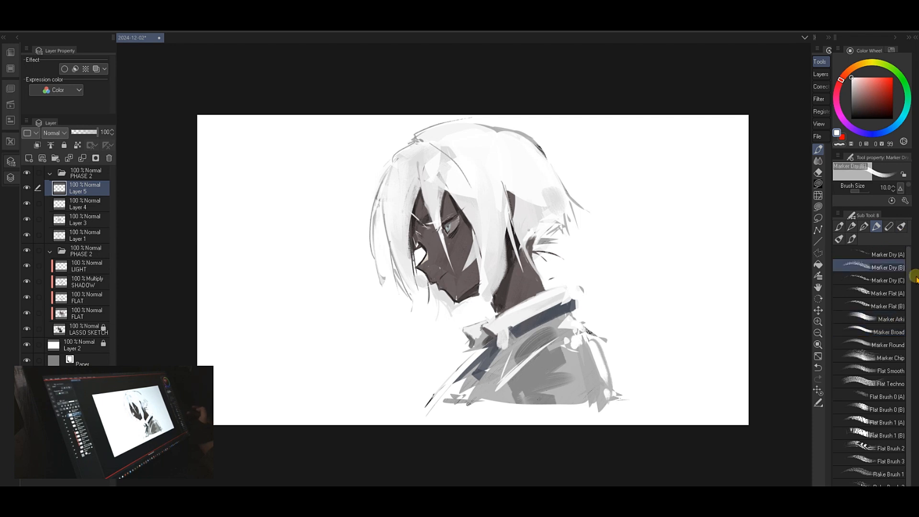
{"action": "left_click", "coordinate": [892, 297]}
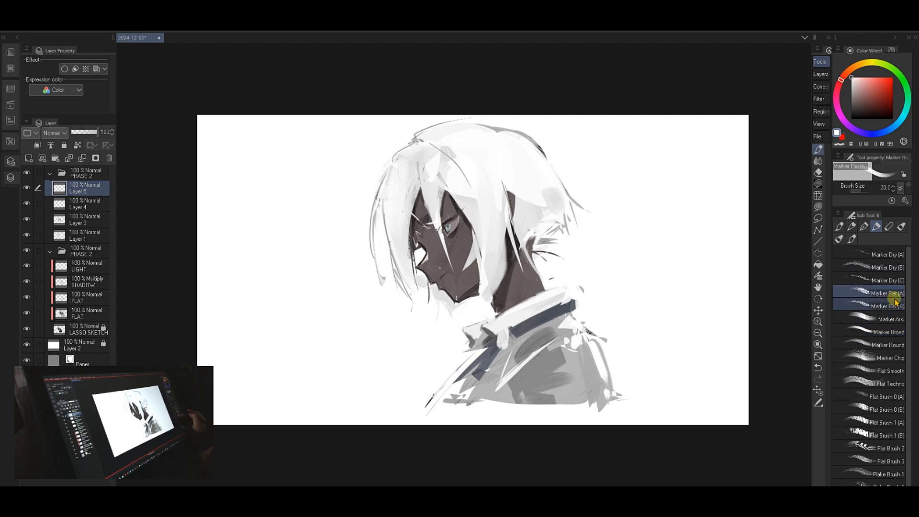
{"action": "left_click", "coordinate": [884, 306]}
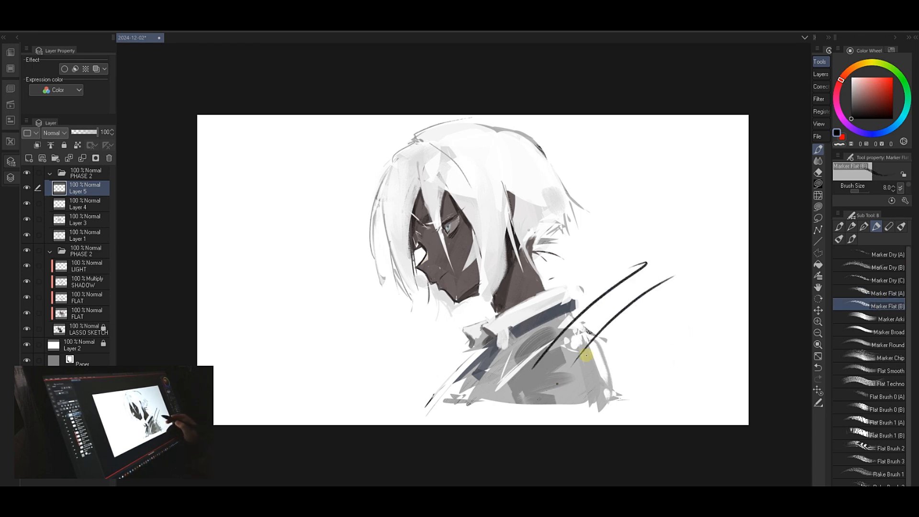
- Try out Marker Flat (B) with thin black strokes and thick ones at size 60 beside the shoulder, and undo them all
{"action": "key", "text": "ctrl+z"}
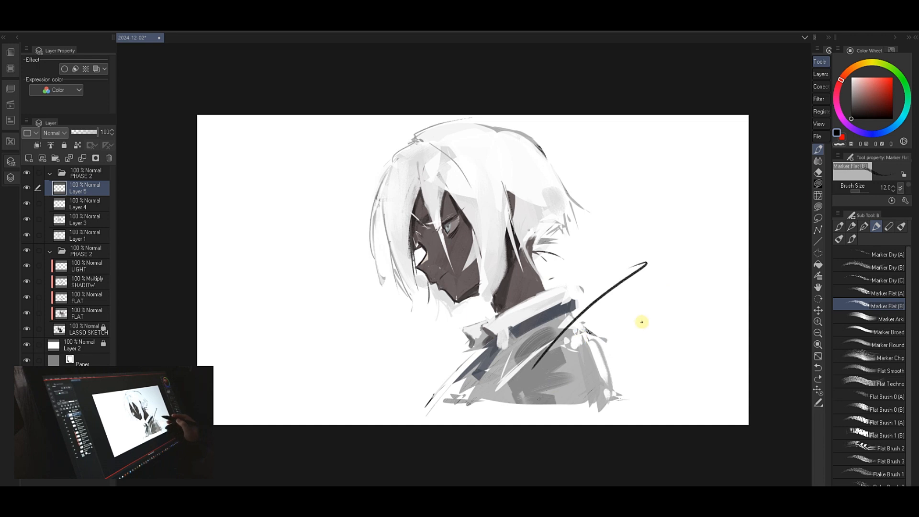
{"action": "key", "text": "]"}
{"action": "key", "text": "]"}
{"action": "key", "text": "]"}
{"action": "key", "text": "]"}
{"action": "key", "text": "]"}
{"action": "key", "text": "]"}
{"action": "key", "text": "]"}
{"action": "key", "text": "]"}
{"action": "mouse_move", "coordinate": [671, 297]}
{"action": "left_mouse_down"}
{"action": "mouse_move", "coordinate": [620, 384]}
{"action": "mouse_move", "coordinate": [631, 415]}
{"action": "left_mouse_up"}
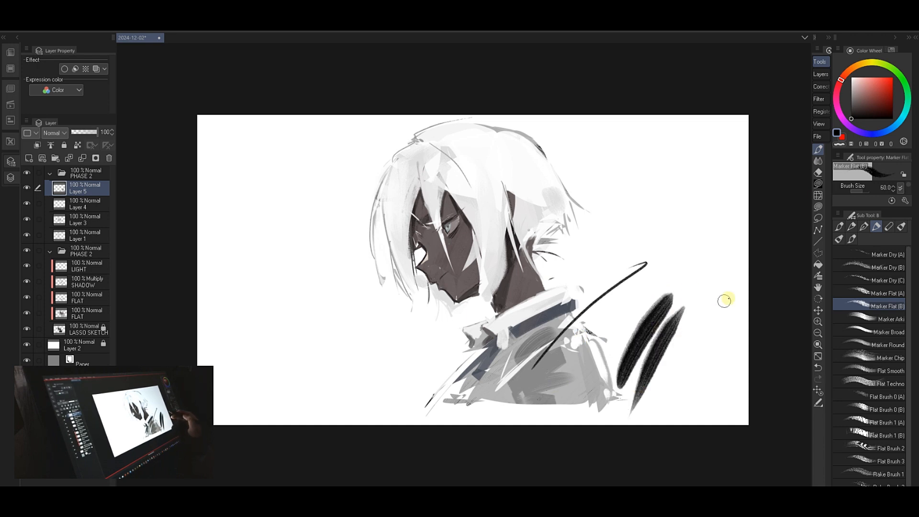
{"action": "key", "text": "ctrl+z"}
{"action": "key", "text": "ctrl+z"}
{"action": "key", "text": "ctrl+z"}
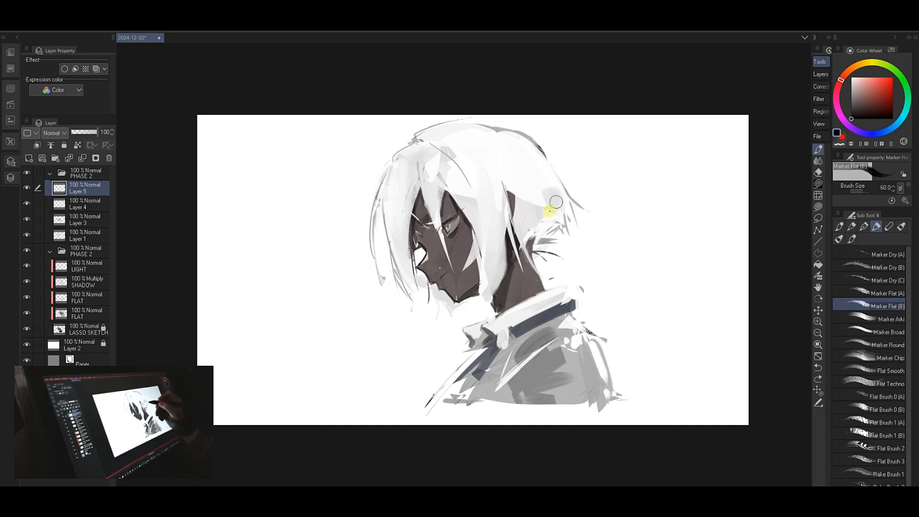
- Draw mid-grey (V 63) contour strokes at brush size 8 on the side lock by the jaw and the strands behind it
{"action": "key", "text": "bracketleft"}
{"action": "key", "text": "bracketleft"}
{"action": "key", "text": "bracketleft"}
{"action": "key", "text": "bracketleft"}
{"action": "key", "text": "bracketleft"}
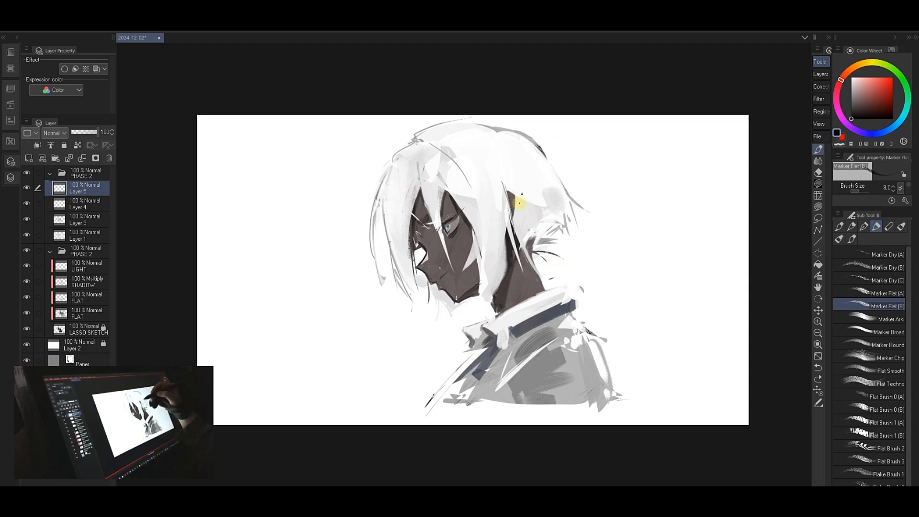
{"action": "key", "text": "alt"}
{"action": "left_click_drag", "start_coordinate": [507, 248], "coordinate": [503, 245]}
{"action": "left_click", "coordinate": [852, 93]}
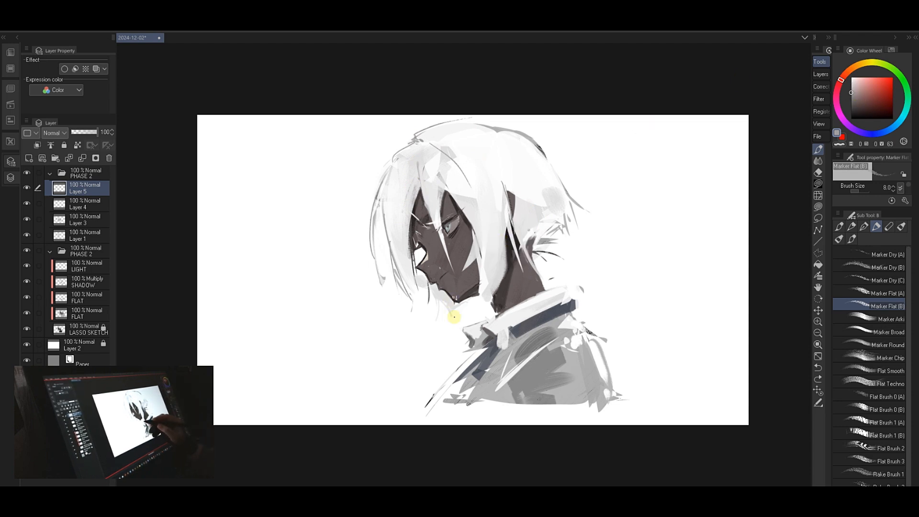
{"action": "left_click_drag", "start_coordinate": [480, 276], "coordinate": [471, 320]}
{"action": "key", "text": "ctrl+z"}
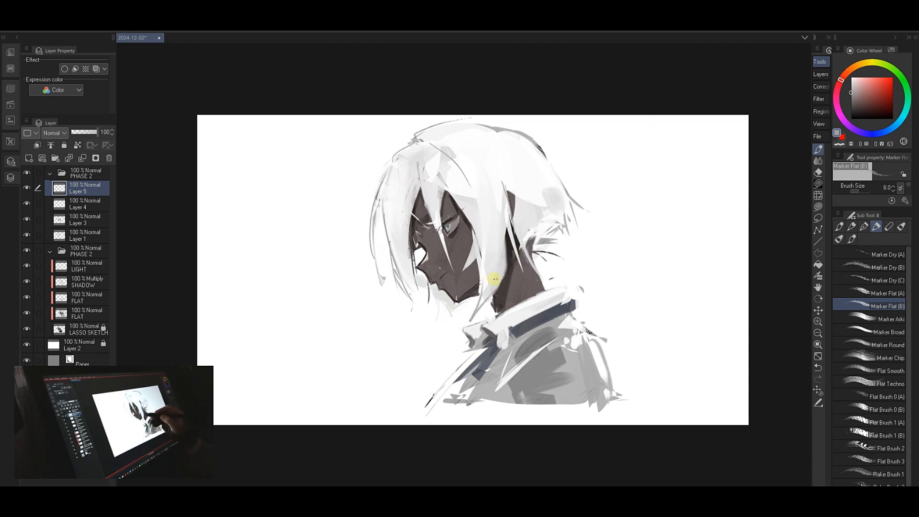
{"action": "left_click_drag", "start_coordinate": [474, 233], "coordinate": [465, 270]}
{"action": "key", "text": "ctrl+z"}
{"action": "mouse_move", "coordinate": [473, 233]}
{"action": "left_mouse_down"}
{"action": "mouse_move", "coordinate": [497, 235]}
{"action": "mouse_move", "coordinate": [511, 278]}
{"action": "left_mouse_up"}
{"action": "key", "text": "ctrl+z"}
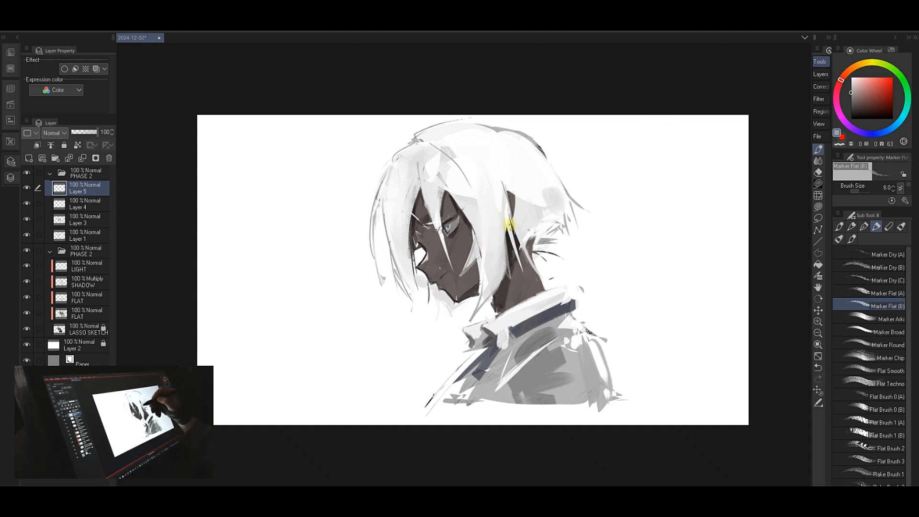
{"action": "left_click_drag", "start_coordinate": [511, 222], "coordinate": [531, 281]}
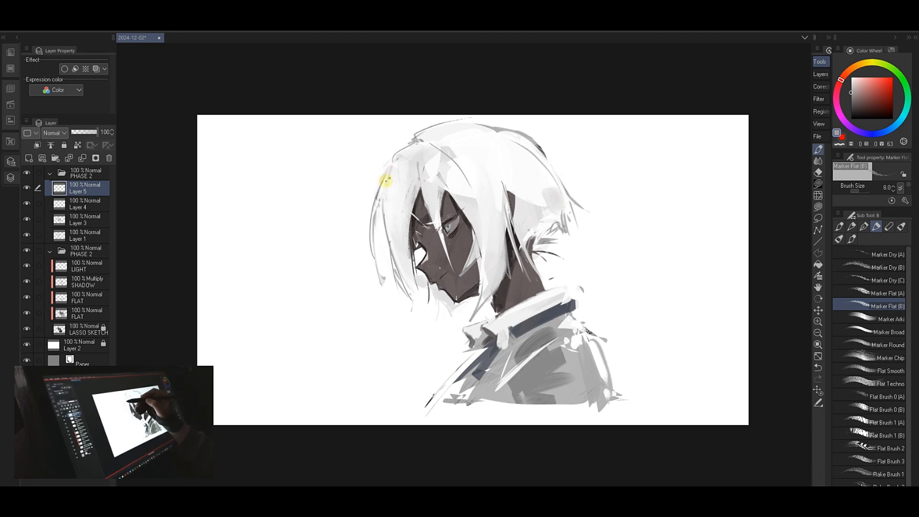
- Outline the outer edge of the front fringe with a mid-grey stroke running down from its upper curve
{"action": "left_click_drag", "start_coordinate": [393, 164], "coordinate": [391, 212]}
{"action": "key", "text": "ctrl+z"}
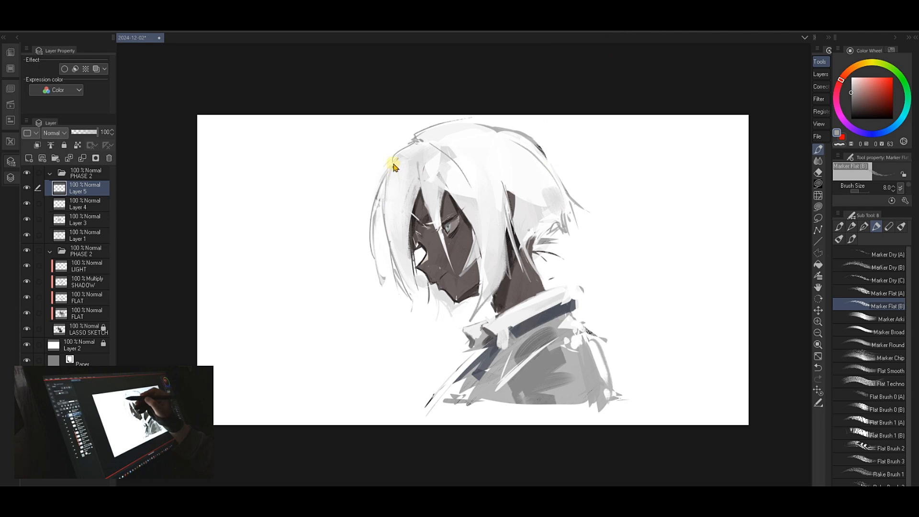
{"action": "key", "text": "ctrl+z"}
{"action": "left_click_drag", "start_coordinate": [393, 165], "coordinate": [383, 217]}
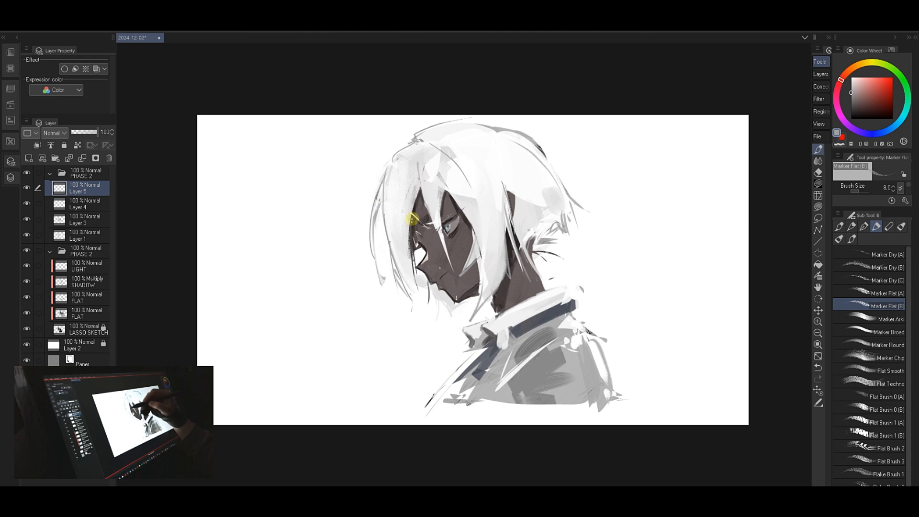
- Define the pointed lower tips of the front fringe in front of the face with sampled grey and white strokes
{"action": "key", "text": "alt"}
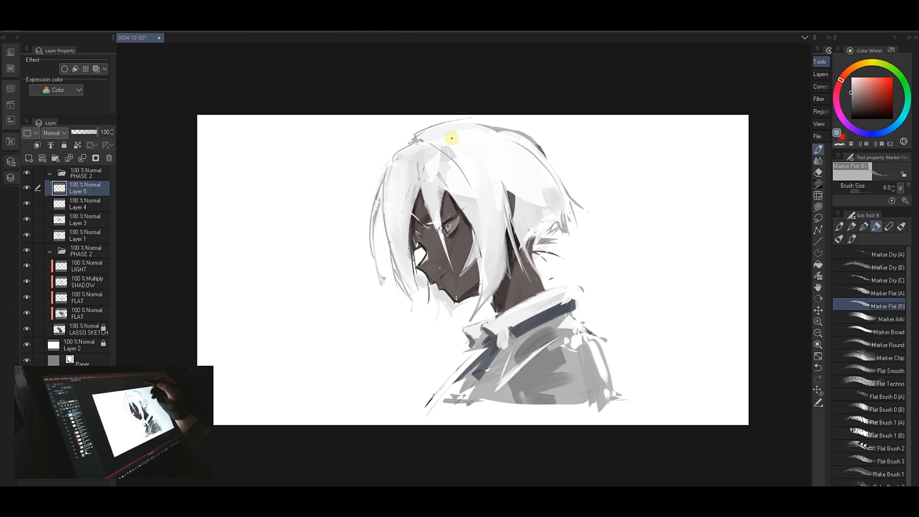
{"action": "left_click", "coordinate": [564, 226], "text": "alt"}
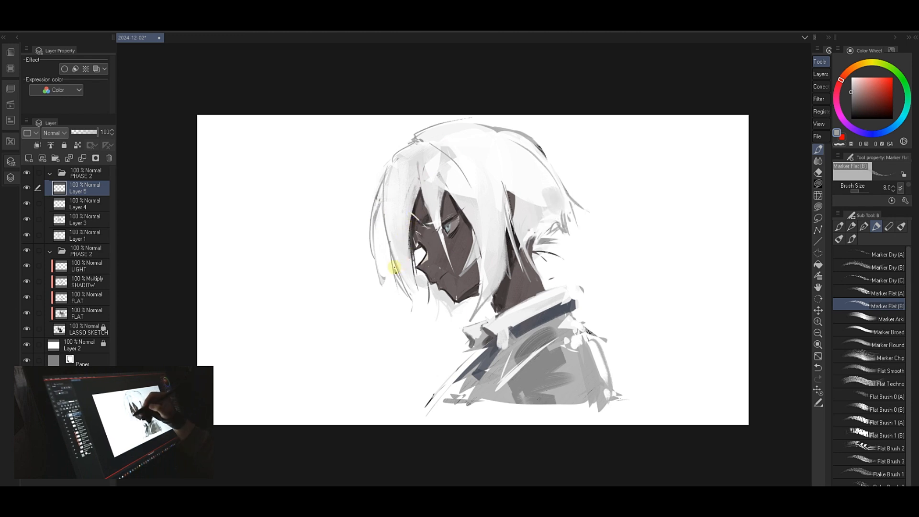
{"action": "left_click_drag", "start_coordinate": [391, 259], "coordinate": [413, 318]}
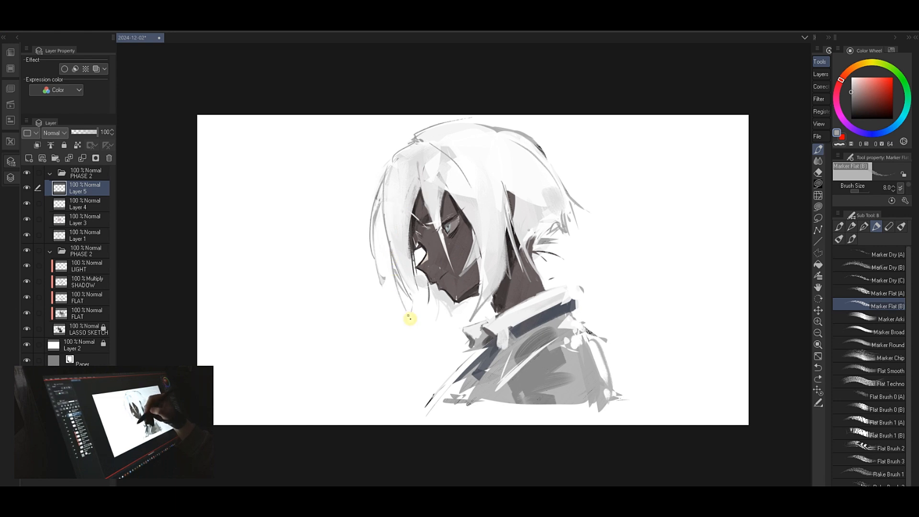
{"action": "left_click", "coordinate": [389, 242], "text": "alt"}
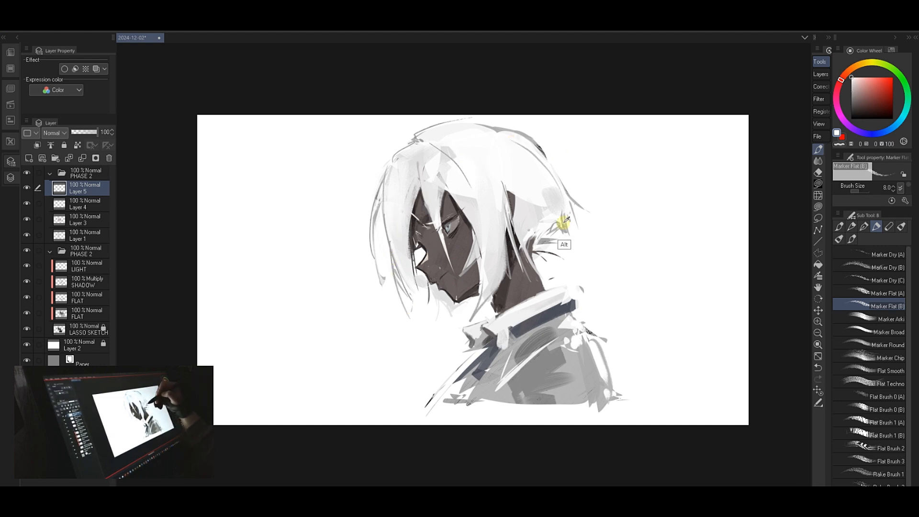
{"action": "left_click", "coordinate": [391, 256], "text": "alt"}
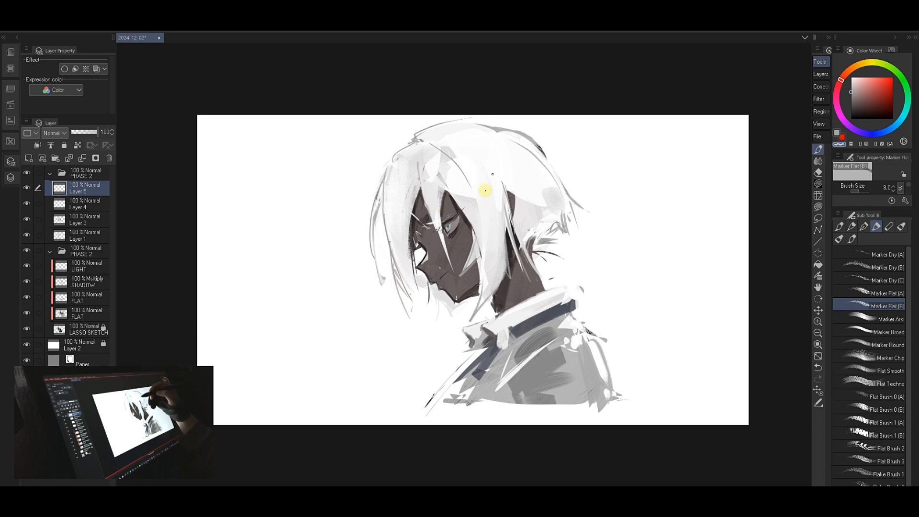
{"action": "left_click", "coordinate": [402, 296], "text": "alt"}
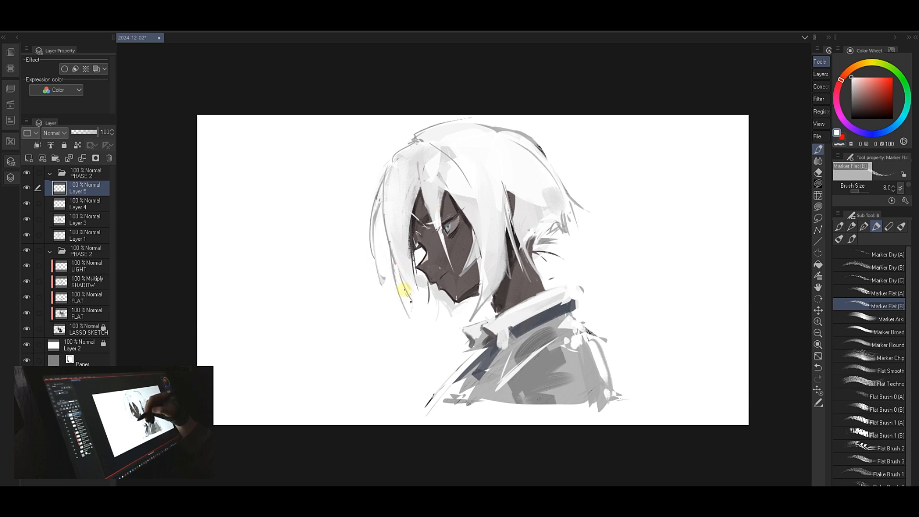
- Draw strand lines on the fringe beside the forehead in sampled dark grey, and contour the fringe's upper curve in lighter grey
{"action": "left_click", "coordinate": [411, 233], "text": "alt"}
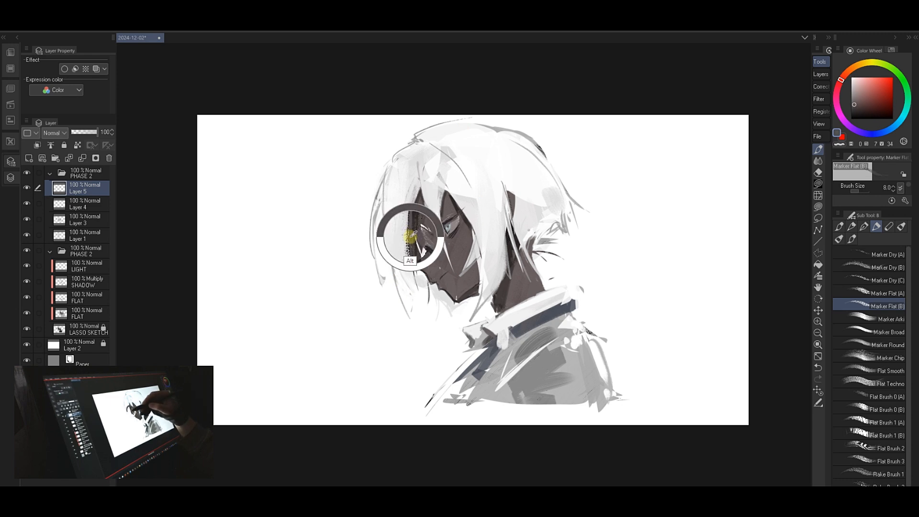
{"action": "left_click_drag", "start_coordinate": [418, 166], "coordinate": [422, 193]}
{"action": "left_click_drag", "start_coordinate": [410, 178], "coordinate": [407, 245]}
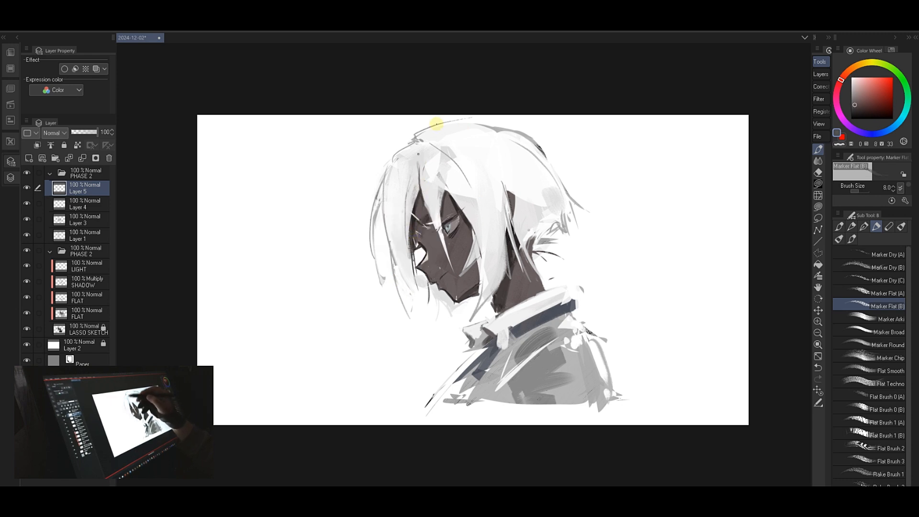
{"action": "key", "text": "ctrl+z"}
{"action": "left_click_drag", "start_coordinate": [412, 185], "coordinate": [406, 243]}
{"action": "left_click", "coordinate": [396, 156], "text": "alt"}
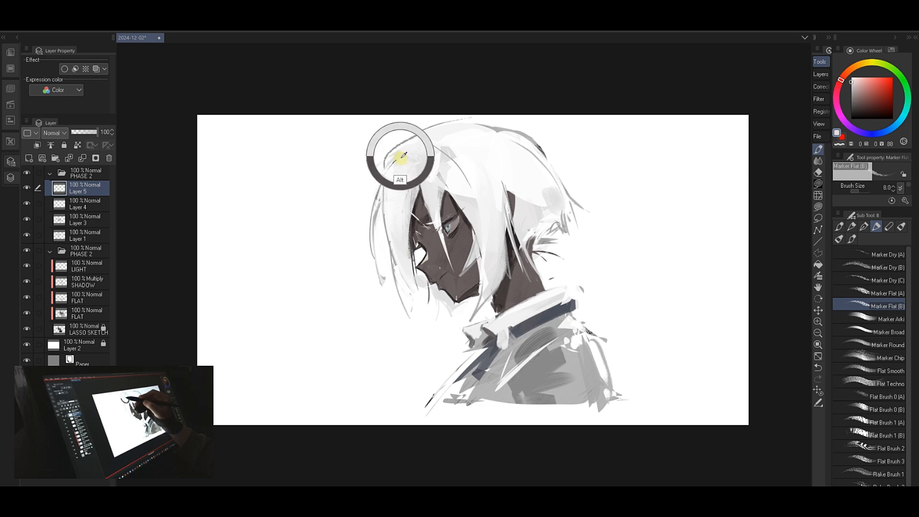
{"action": "left_click", "coordinate": [379, 187], "text": "alt"}
{"action": "left_click_drag", "start_coordinate": [388, 178], "coordinate": [413, 140]}
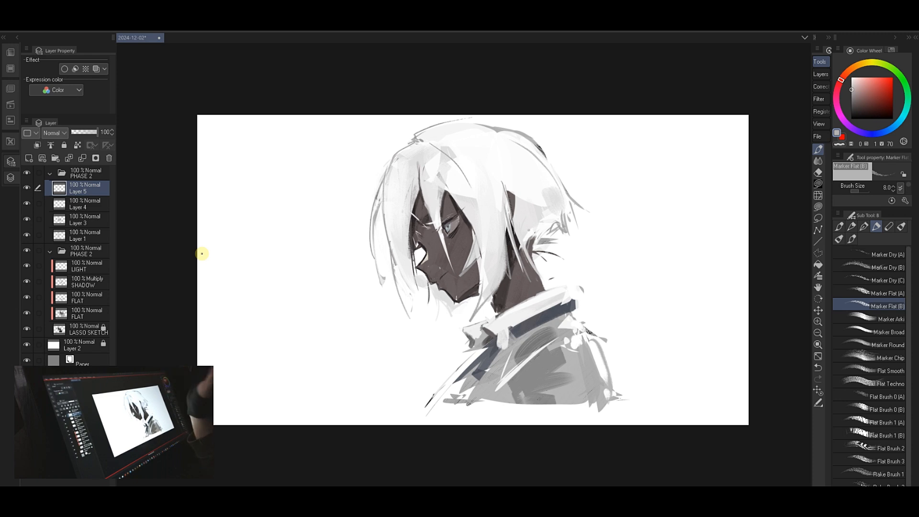
- Touch up the dark gap behind the side lock with sampled skin browns and stroke the outer contour at the back of the head
{"action": "left_click", "coordinate": [516, 191], "text": "alt"}
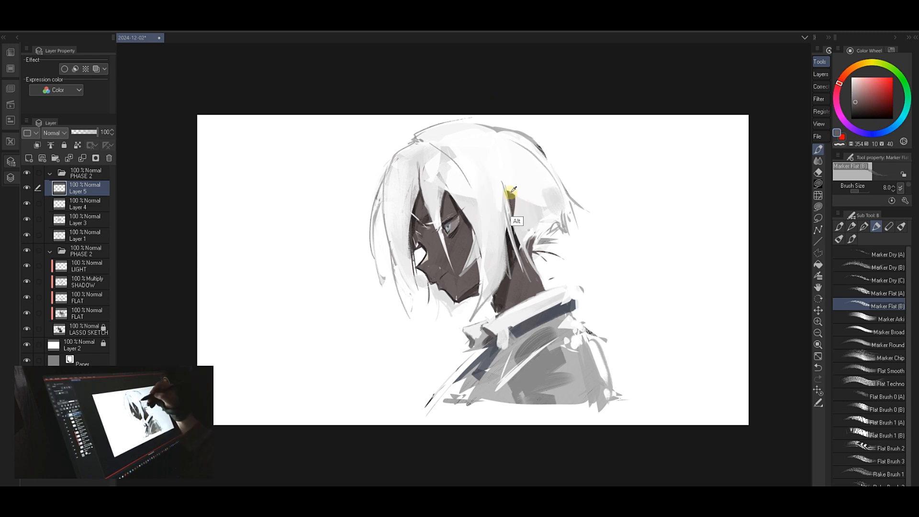
{"action": "left_click", "coordinate": [513, 193], "text": "alt"}
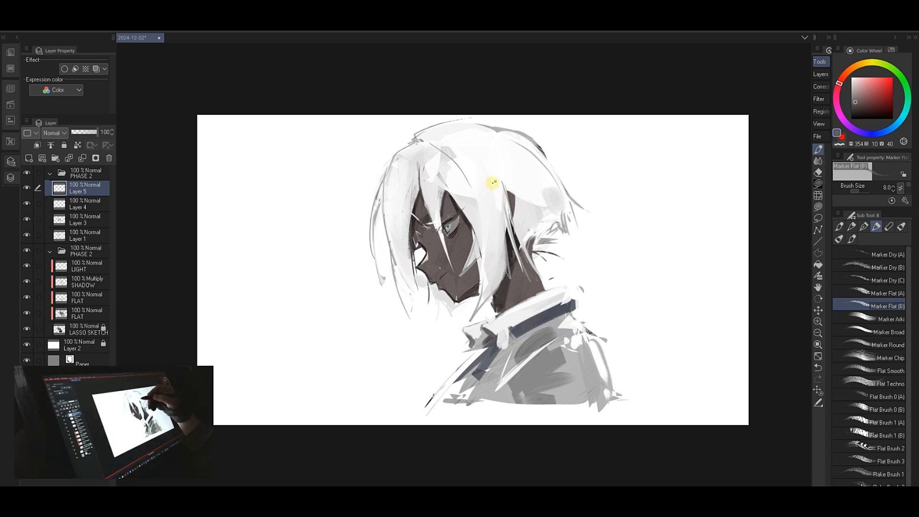
{"action": "left_click", "coordinate": [510, 193], "text": "alt"}
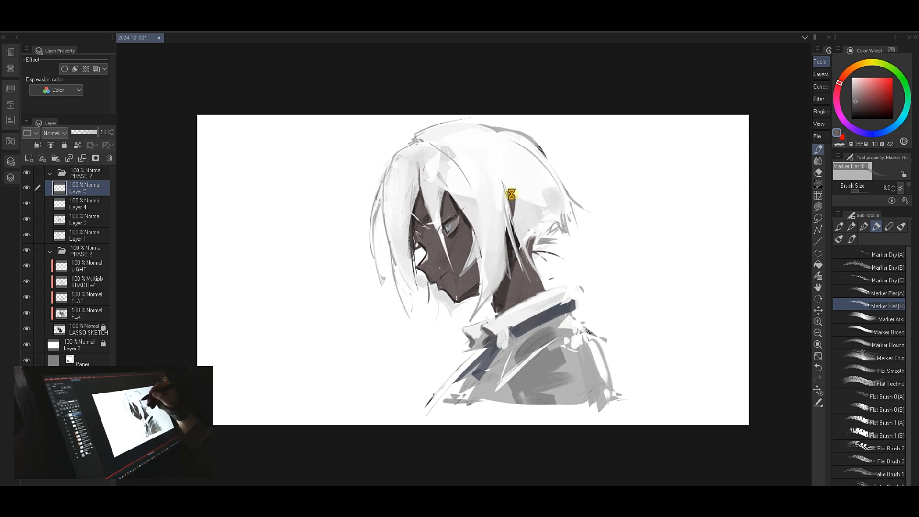
{"action": "left_click", "coordinate": [512, 197], "text": "alt"}
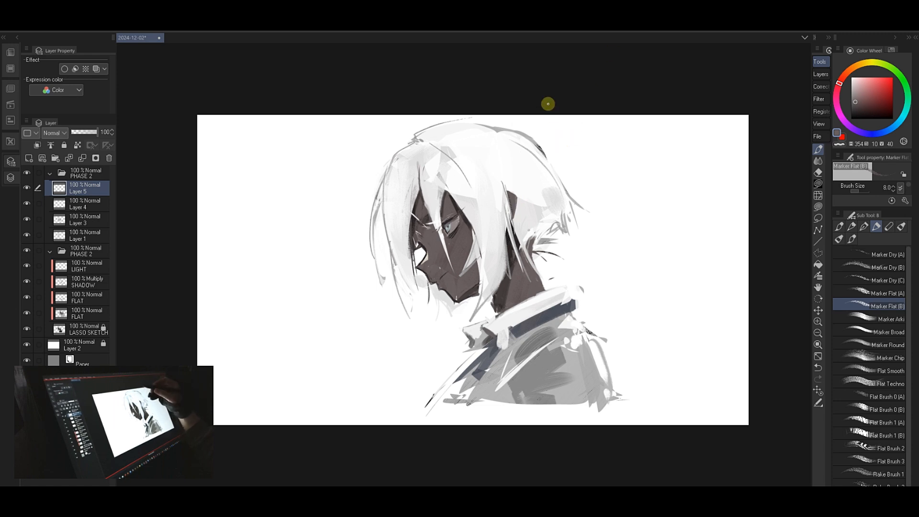
{"action": "left_click_drag", "start_coordinate": [545, 149], "coordinate": [564, 190]}
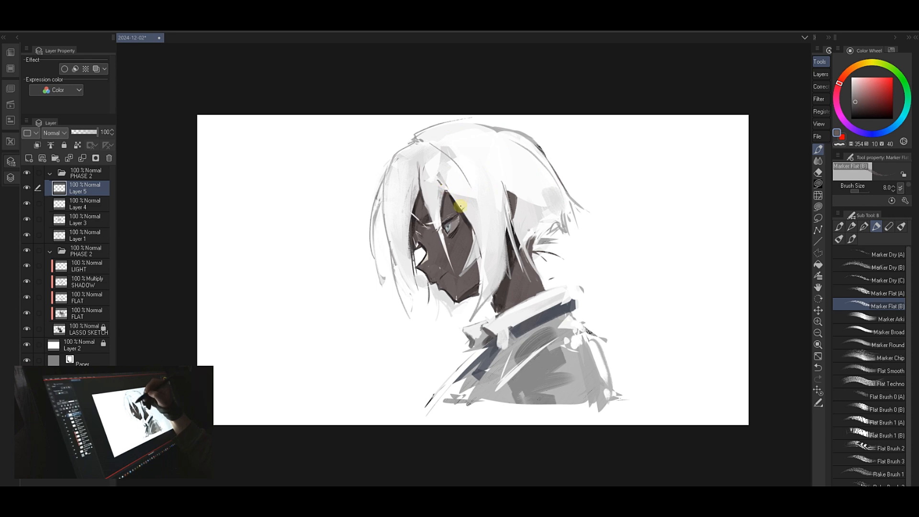
- Brush sampled near-whites over the crown and down the front fringe, enlarging the brush to size 60 for the broad stroke
{"action": "left_click", "coordinate": [450, 187], "text": "alt"}
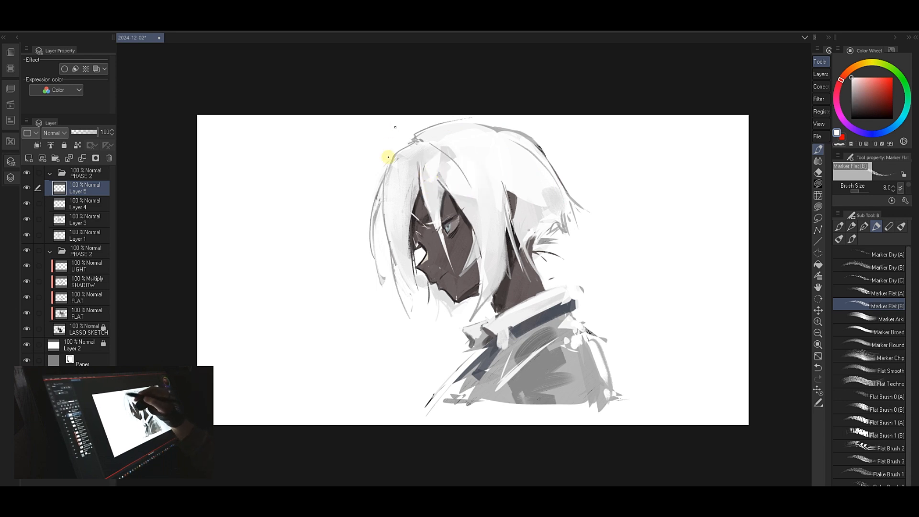
{"action": "left_click", "coordinate": [399, 168], "text": "alt"}
{"action": "left_click", "coordinate": [407, 152], "text": "alt"}
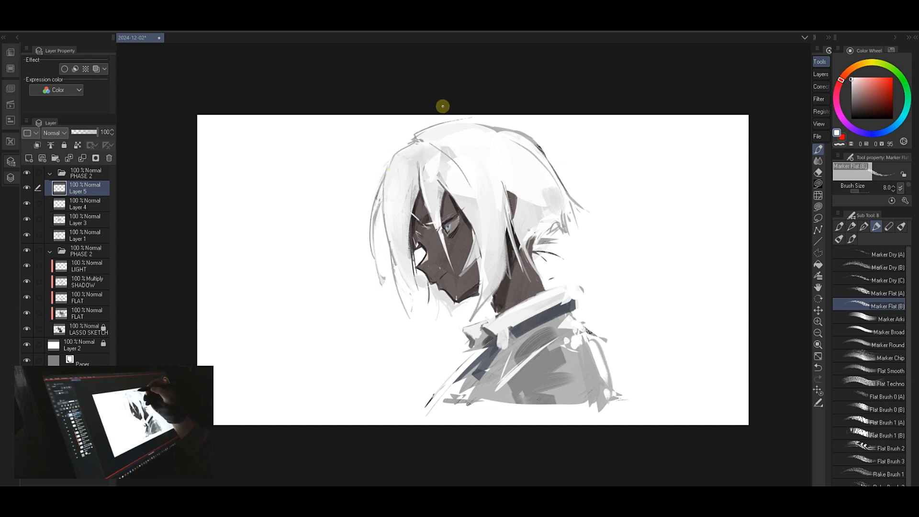
{"action": "key", "text": "]"}
{"action": "key", "text": "]"}
{"action": "key", "text": "]"}
{"action": "key", "text": "]"}
{"action": "key", "text": "]"}
{"action": "key", "text": "]"}
{"action": "key", "text": "]"}
{"action": "key", "text": "]"}
{"action": "key", "text": "]"}
{"action": "key", "text": "]"}
{"action": "left_click", "coordinate": [463, 135], "text": "alt"}
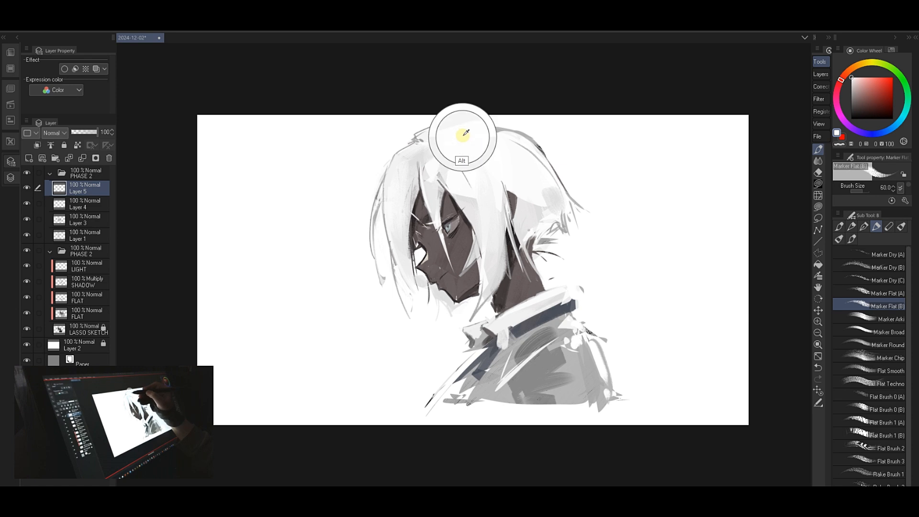
{"action": "mouse_move", "coordinate": [408, 154]}
{"action": "left_mouse_down"}
{"action": "mouse_move", "coordinate": [387, 218]}
{"action": "mouse_move", "coordinate": [398, 215]}
{"action": "mouse_move", "coordinate": [392, 204]}
{"action": "left_mouse_up"}
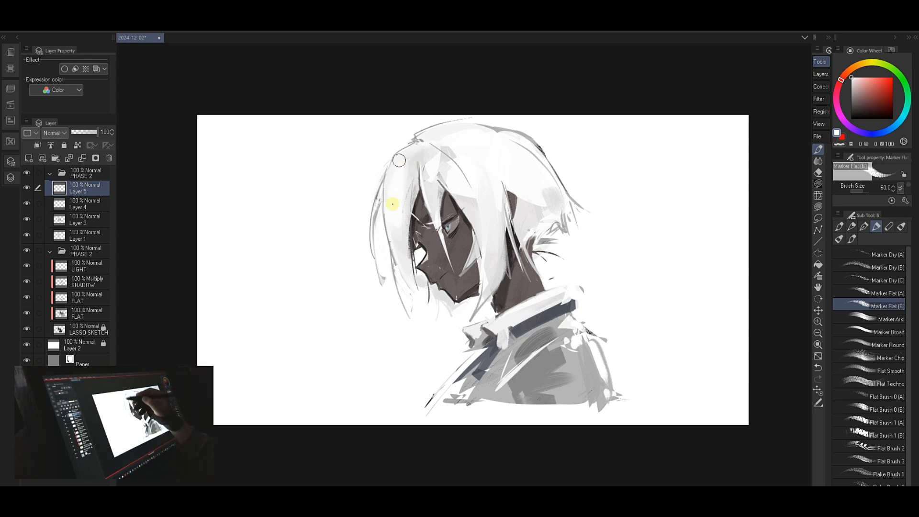
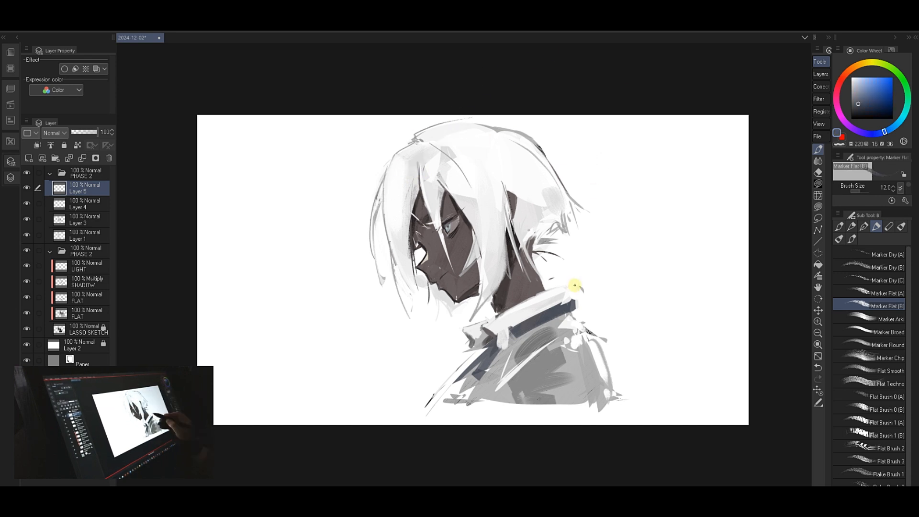
- Draw blue-grey contour strokes at brush size 8 on the collar, shoulder and jacket front, and darken the collar's navy band with V 24
{"action": "mouse_move", "coordinate": [554, 290]}
{"action": "left_mouse_down"}
{"action": "mouse_move", "coordinate": [576, 289]}
{"action": "mouse_move", "coordinate": [580, 299]}
{"action": "mouse_move", "coordinate": [567, 291]}
{"action": "left_mouse_up"}
{"action": "key", "text": "ctrl+z"}
{"action": "key", "text": "ctrl+z"}
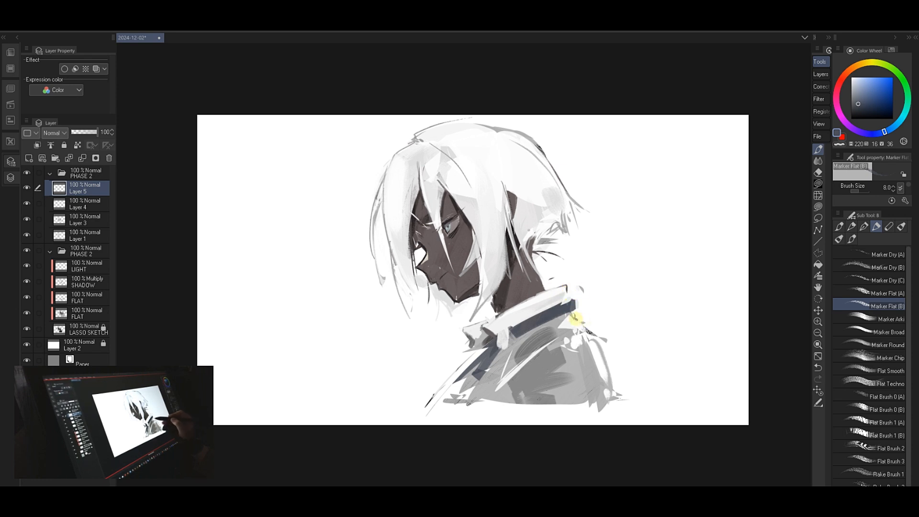
{"action": "left_click_drag", "start_coordinate": [596, 343], "coordinate": [608, 407]}
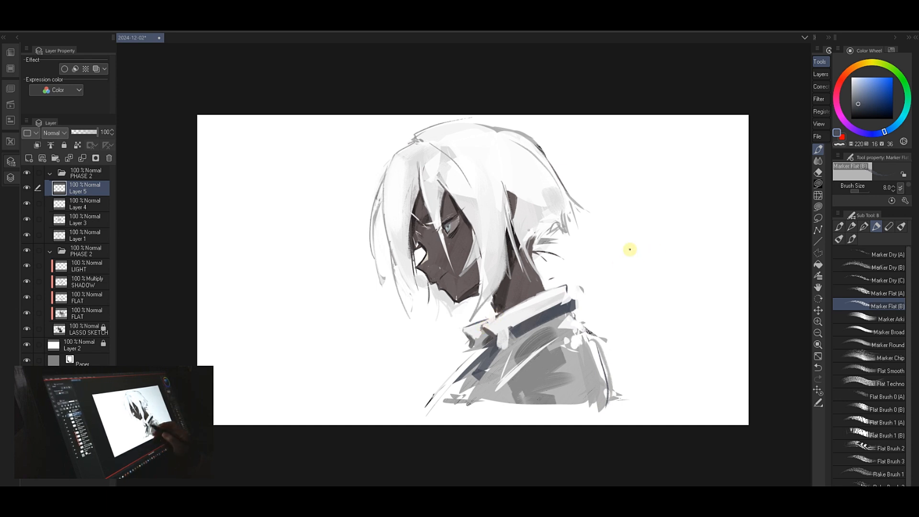
{"action": "mouse_move", "coordinate": [465, 360]}
{"action": "left_mouse_down"}
{"action": "mouse_move", "coordinate": [450, 376]}
{"action": "mouse_move", "coordinate": [471, 402]}
{"action": "left_mouse_up"}
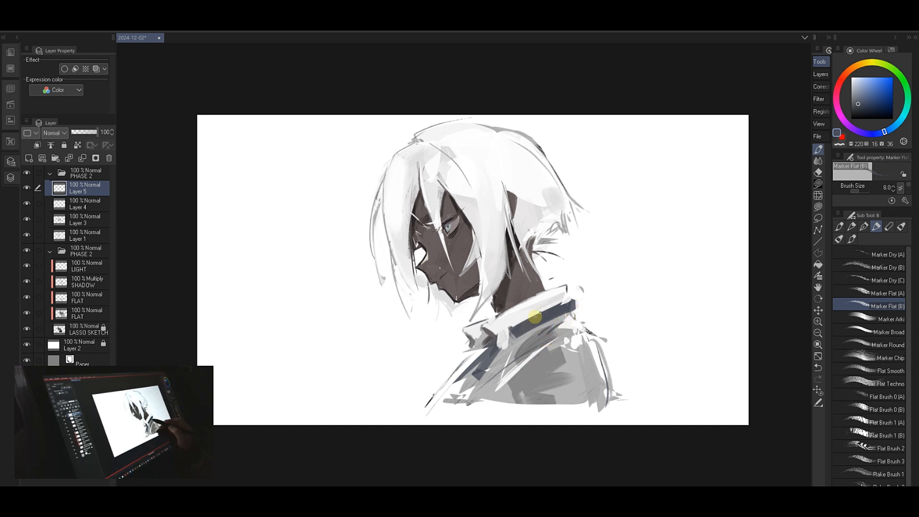
{"action": "left_click", "coordinate": [856, 109]}
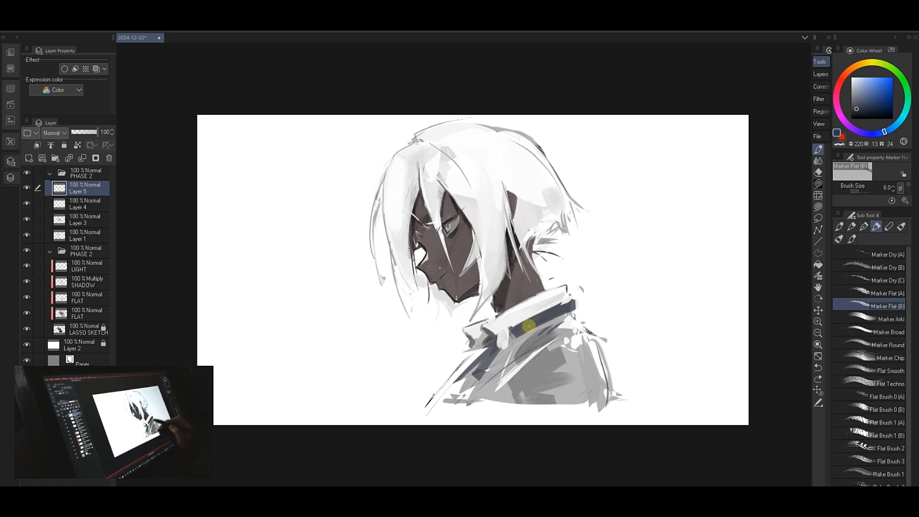
{"action": "left_click_drag", "start_coordinate": [527, 322], "coordinate": [573, 300]}
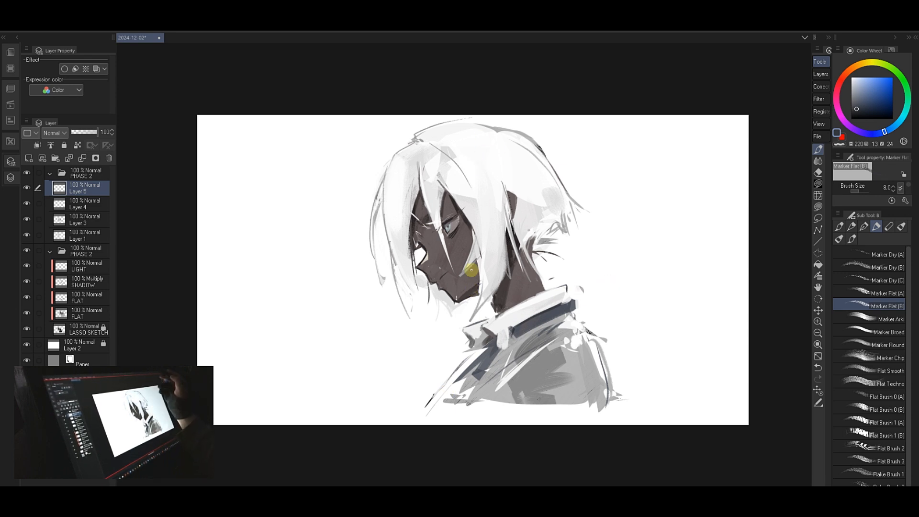
- Paint reddish-brown strokes (H 6, S 33, V 48) up the neck between the collar and the hair
{"action": "left_click", "coordinate": [509, 289], "text": "alt"}
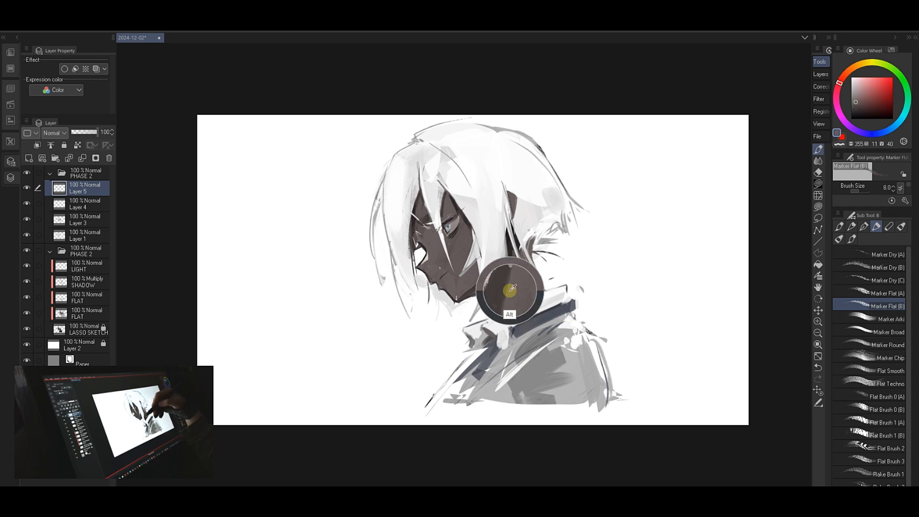
{"action": "left_click_drag", "start_coordinate": [854, 102], "coordinate": [848, 72]}
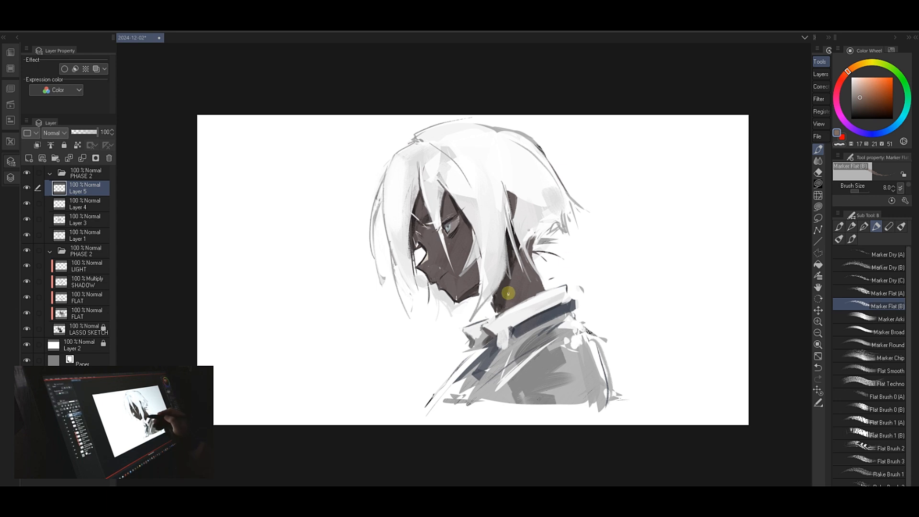
{"action": "left_click", "coordinate": [865, 98]}
{"action": "left_click_drag", "start_coordinate": [502, 299], "coordinate": [509, 290]}
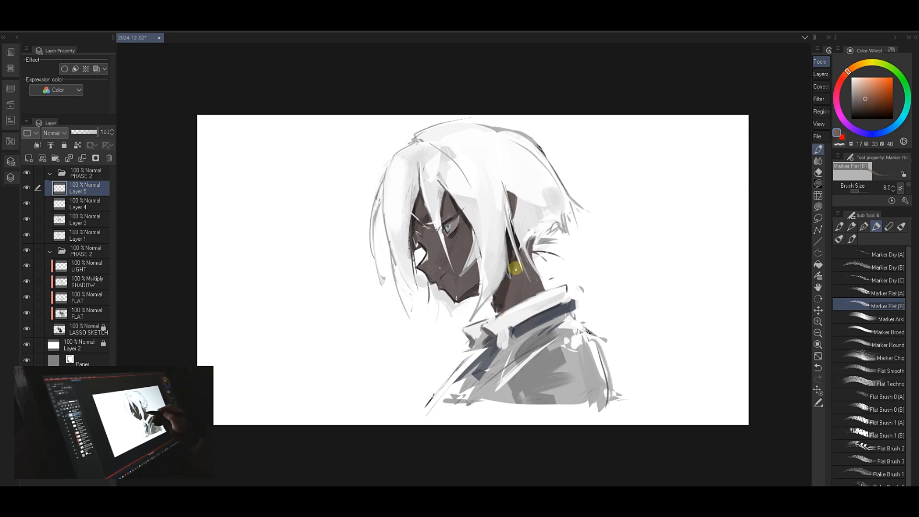
{"action": "key", "text": "ctrl+z"}
{"action": "left_click_drag", "start_coordinate": [847, 72], "coordinate": [844, 76]}
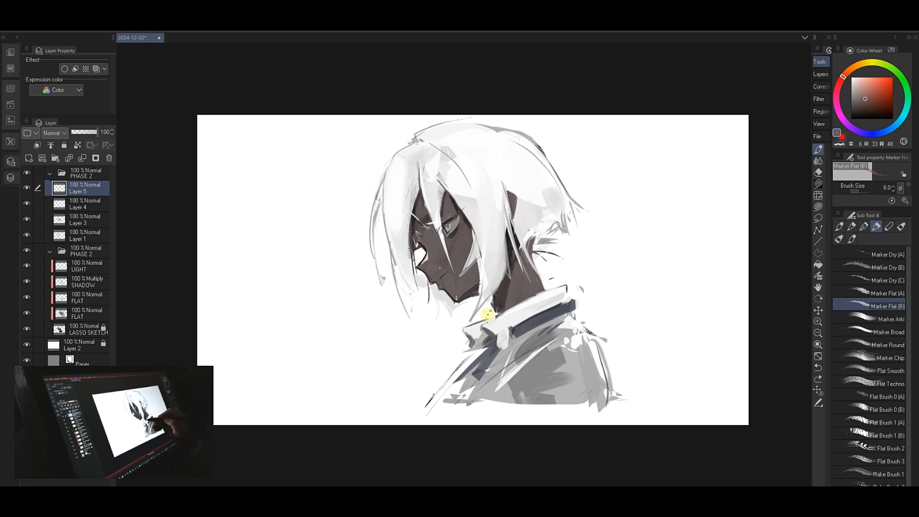
{"action": "left_click_drag", "start_coordinate": [503, 307], "coordinate": [516, 265]}
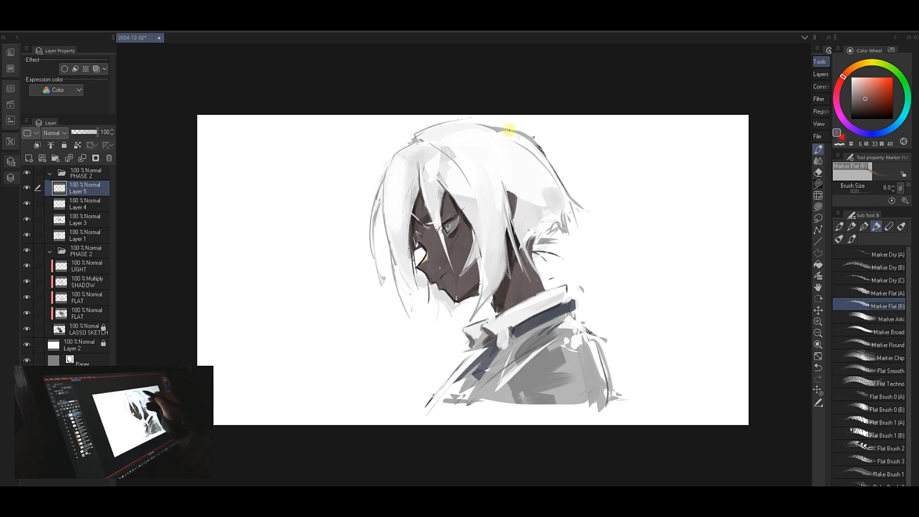
- Refine the brow and forehead beside the front fringe with dark and mid browns sampled from the skin
{"action": "left_click", "coordinate": [422, 218], "text": "alt"}
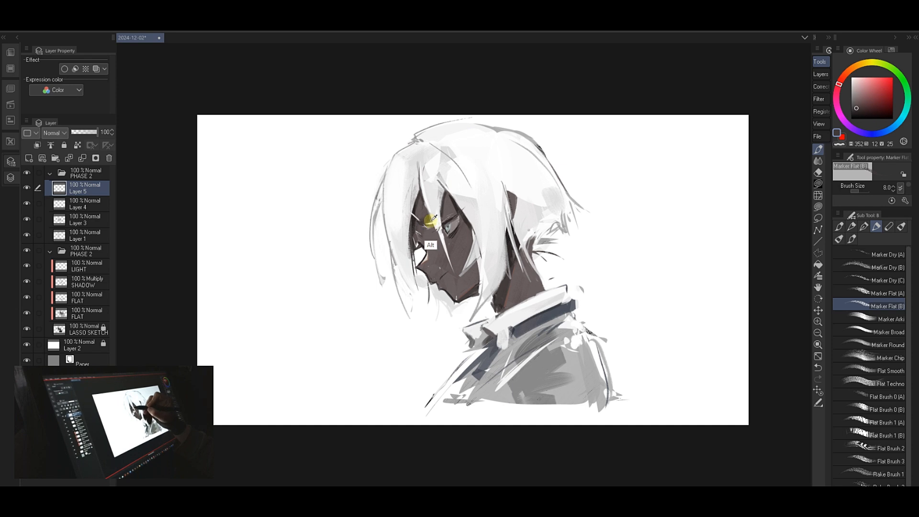
{"action": "left_click", "coordinate": [427, 220], "text": "alt"}
{"action": "left_click", "coordinate": [427, 235], "text": "alt"}
{"action": "left_click", "coordinate": [418, 216], "text": "alt"}
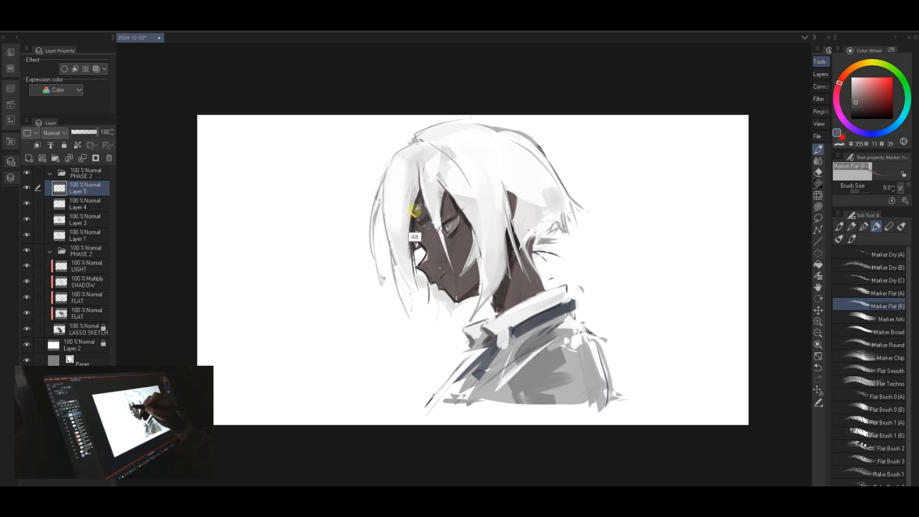
{"action": "left_click", "coordinate": [413, 227], "text": "alt"}
{"action": "left_click", "coordinate": [413, 207], "text": "alt"}
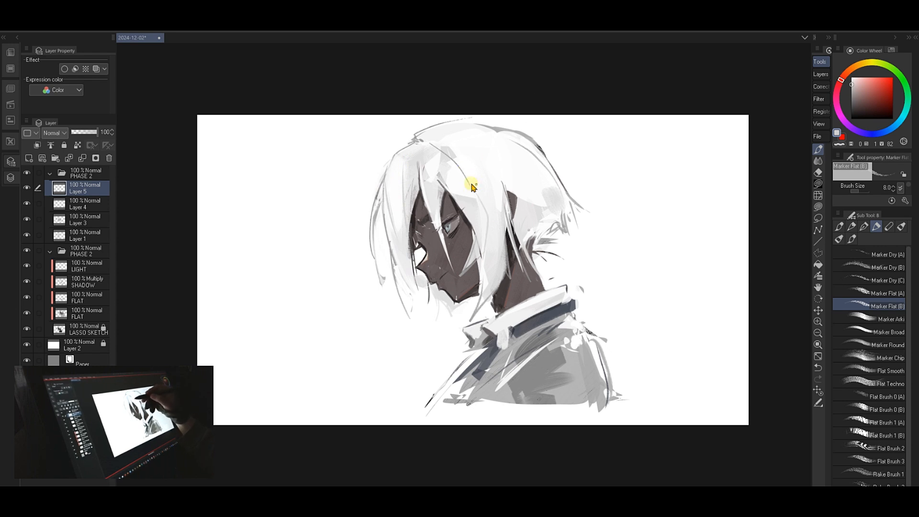
- Draw a light grey (V 82) strand line down the side lock beside the cheek, redoing the stroke until it fits
{"action": "left_click_drag", "start_coordinate": [471, 184], "coordinate": [483, 253]}
{"action": "key", "text": "ctrl+z"}
{"action": "mouse_move", "coordinate": [431, 144]}
{"action": "left_mouse_down"}
{"action": "mouse_move", "coordinate": [473, 206]}
{"action": "mouse_move", "coordinate": [482, 262]}
{"action": "left_mouse_up"}
{"action": "key", "text": "ctrl+z"}
{"action": "left_click_drag", "start_coordinate": [471, 186], "coordinate": [476, 236]}
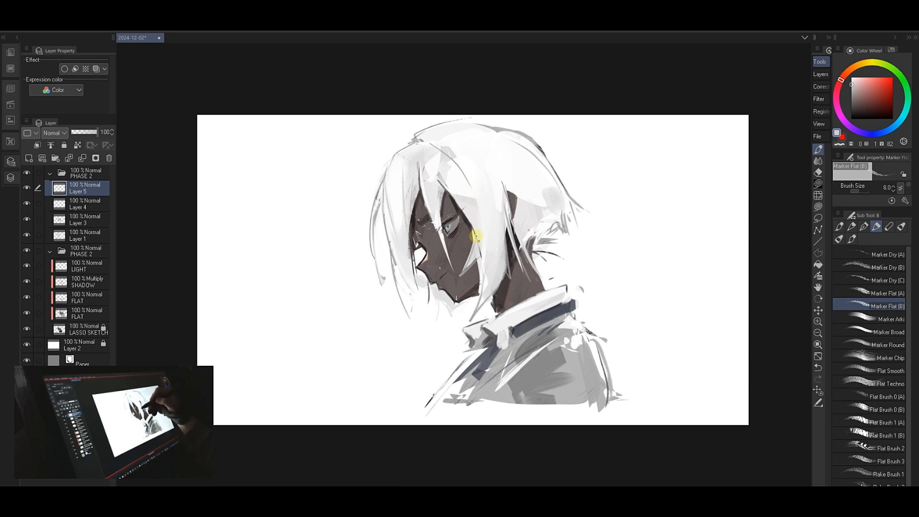
- Draw a thin near-white (V 91) strand hanging over the cheek beside the eye, redoing the stroke until it fits
{"action": "left_click", "coordinate": [471, 206], "text": "alt"}
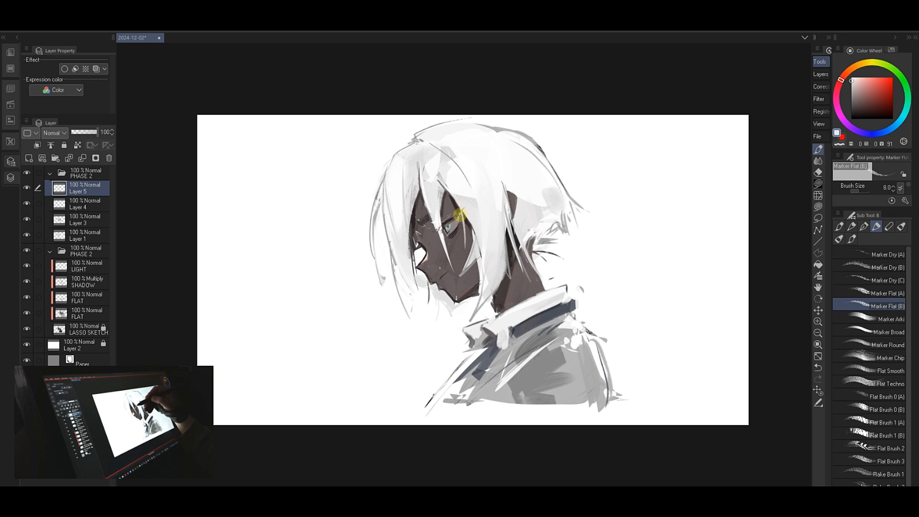
{"action": "left_click_drag", "start_coordinate": [460, 205], "coordinate": [466, 250]}
{"action": "key", "text": "ctrl+z"}
{"action": "left_click_drag", "start_coordinate": [458, 200], "coordinate": [466, 253]}
{"action": "key", "text": "ctrl+z"}
{"action": "left_click_drag", "start_coordinate": [458, 200], "coordinate": [464, 248]}
{"action": "key", "text": "ctrl+z"}
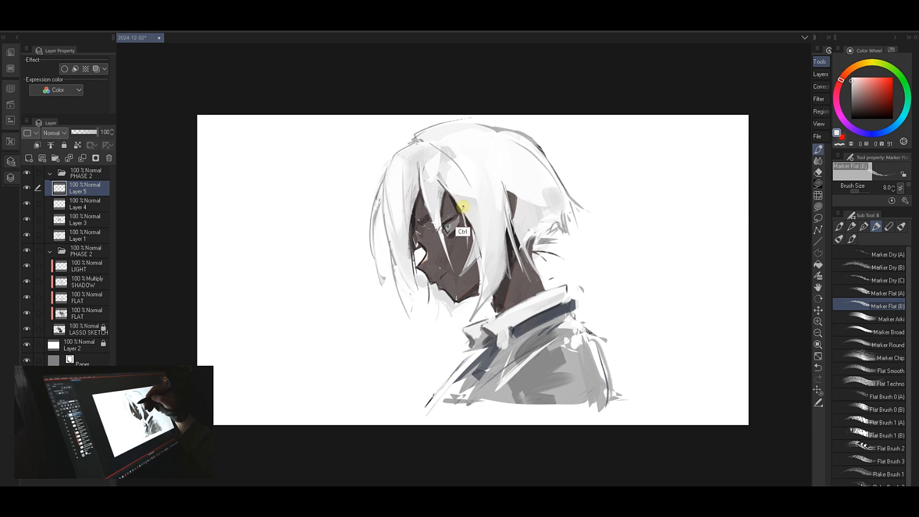
{"action": "key", "text": "ctrl+z"}
{"action": "left_click_drag", "start_coordinate": [462, 207], "coordinate": [467, 261]}
{"action": "key", "text": "ctrl+z"}
{"action": "left_click_drag", "start_coordinate": [461, 208], "coordinate": [465, 256]}
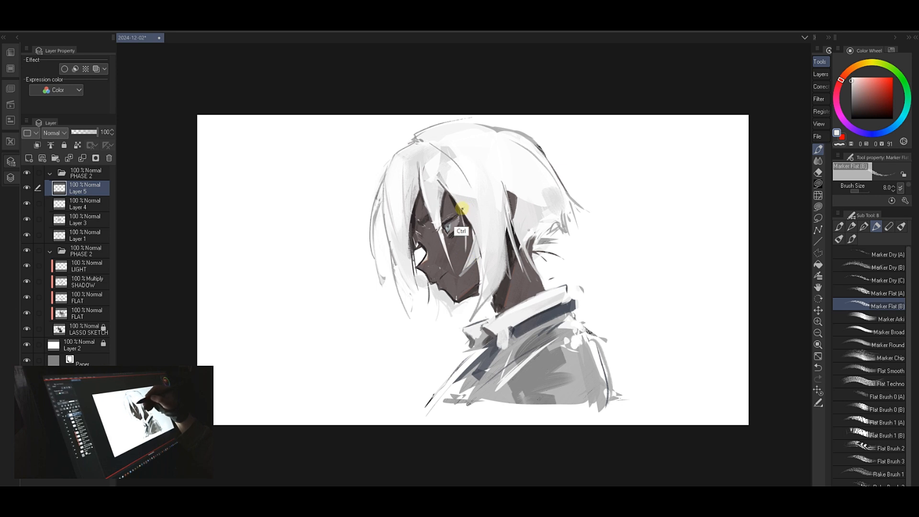
{"action": "key", "text": "ctrl+z"}
{"action": "left_click_drag", "start_coordinate": [462, 208], "coordinate": [464, 242]}
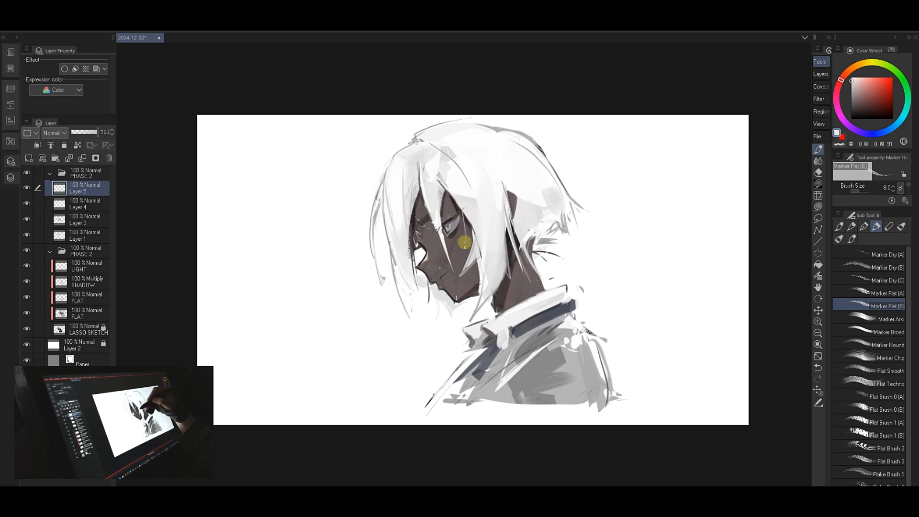
- Reshape the central fringe lock over the forehead with sampled whites and dark skin browns at brush size 8
{"action": "left_click", "coordinate": [456, 195], "text": "alt"}
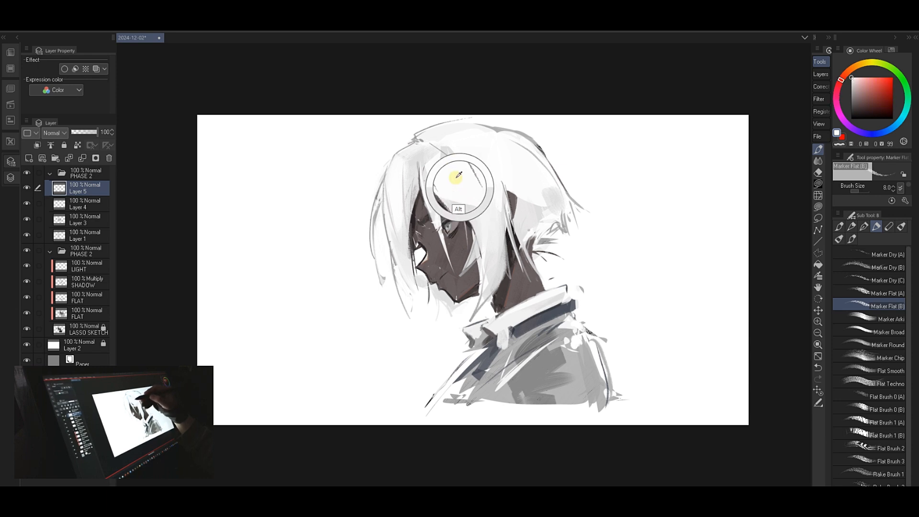
{"action": "left_click", "coordinate": [441, 154], "text": "alt"}
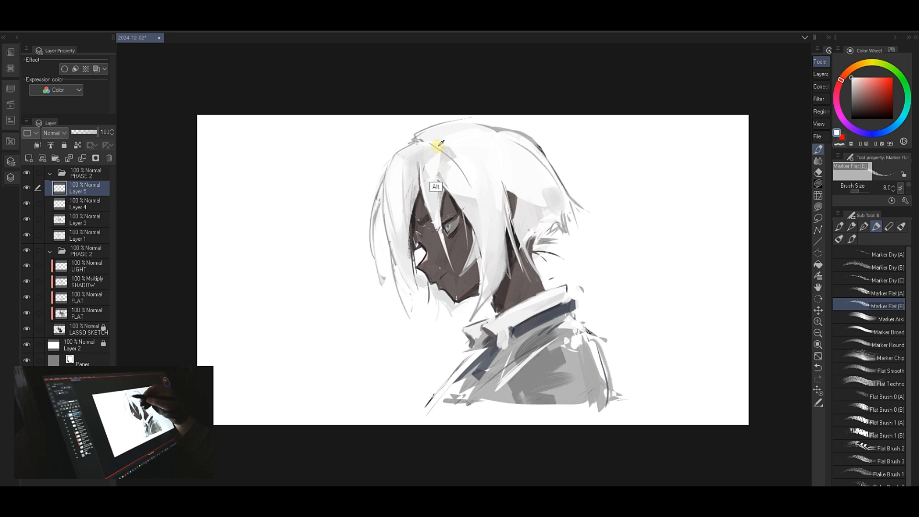
{"action": "left_click", "coordinate": [448, 194], "text": "alt"}
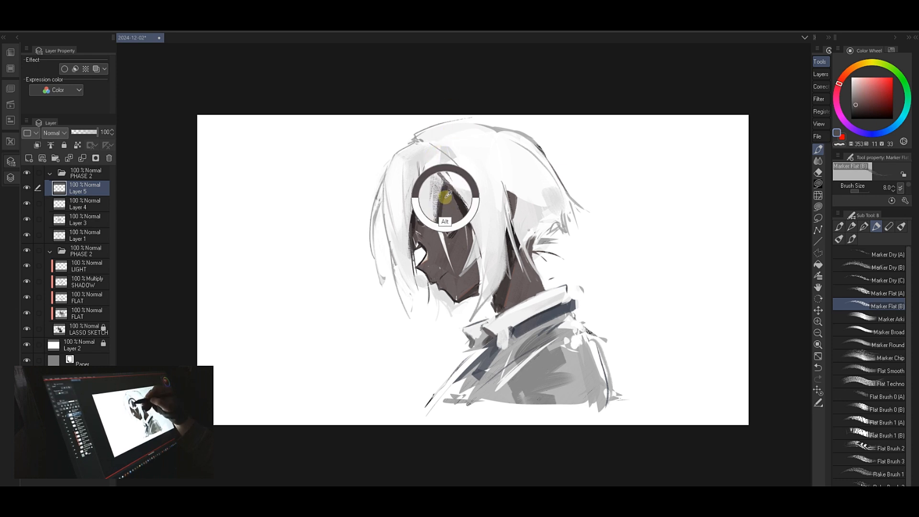
{"action": "left_click", "coordinate": [448, 198], "text": "alt"}
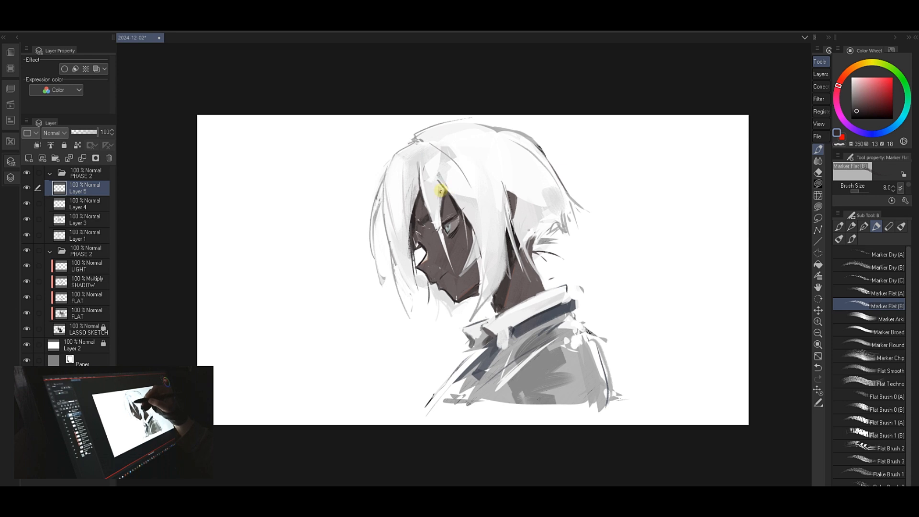
{"action": "left_click", "coordinate": [439, 172], "text": "alt"}
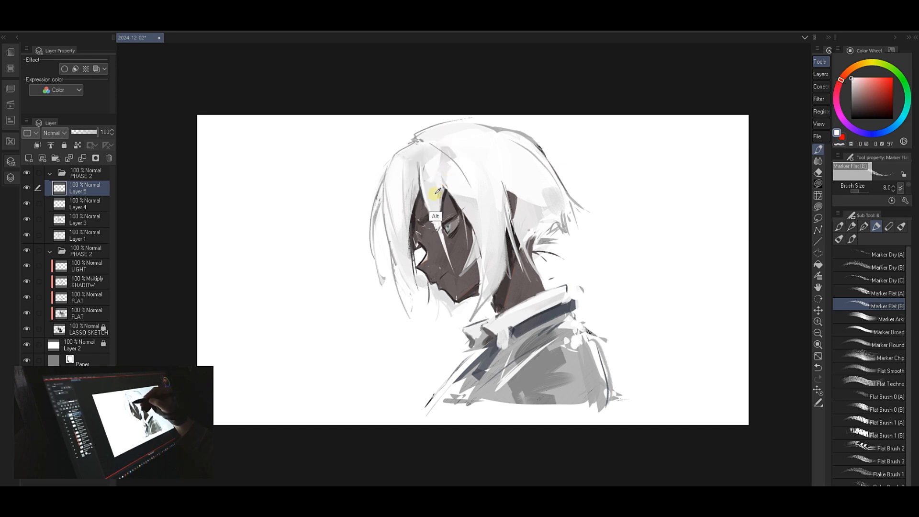
{"action": "left_click", "coordinate": [440, 192], "text": "alt"}
{"action": "left_click_drag", "start_coordinate": [437, 197], "coordinate": [438, 224]}
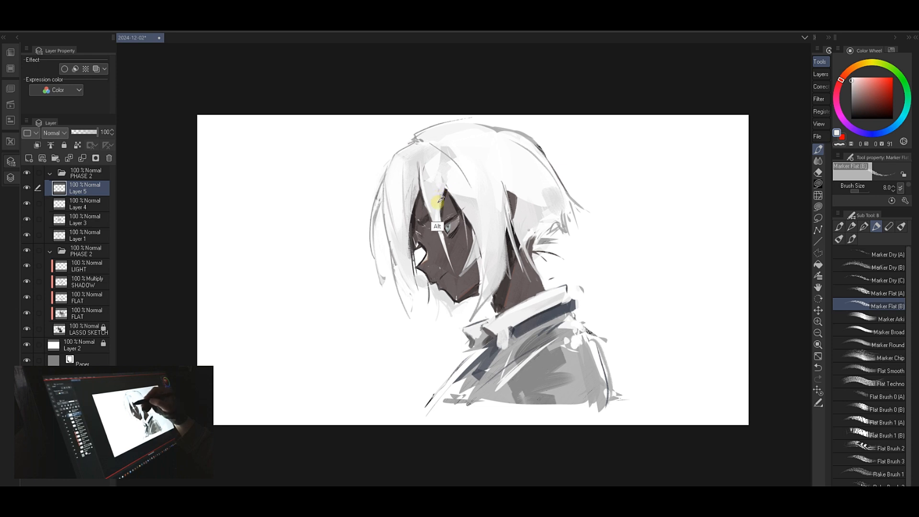
{"action": "left_click", "coordinate": [434, 198], "text": "alt"}
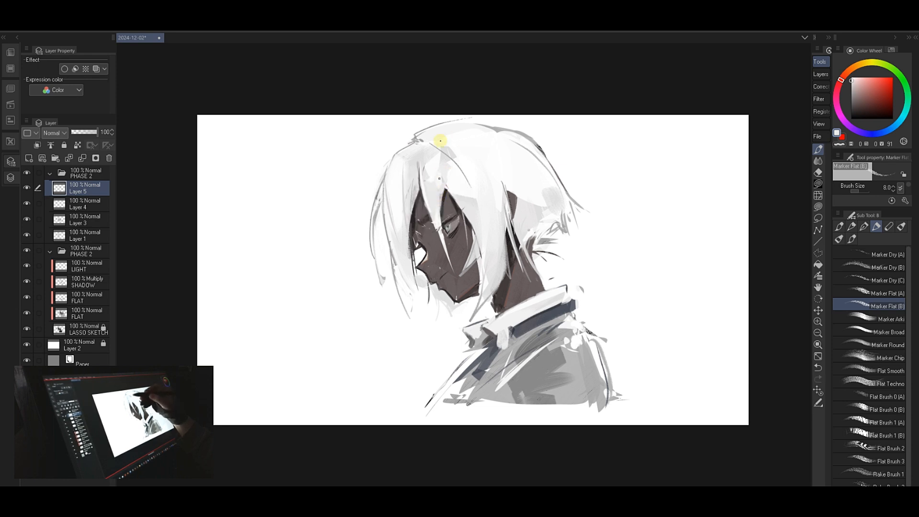
- Try thin light strand strokes down the front fringe above the forehead, using whites sampled from the hair
{"action": "left_click", "coordinate": [422, 181], "text": "alt"}
{"action": "left_click_drag", "start_coordinate": [421, 173], "coordinate": [422, 196]}
{"action": "key", "text": "ctrl+z"}
{"action": "mouse_move", "coordinate": [421, 165]}
{"action": "left_mouse_down"}
{"action": "mouse_move", "coordinate": [423, 200]}
{"action": "mouse_move", "coordinate": [435, 210]}
{"action": "left_mouse_up"}
{"action": "key", "text": "ctrl+z"}
{"action": "left_click", "coordinate": [421, 179], "text": "alt"}
{"action": "key", "text": "ctrl+z"}
{"action": "key", "text": "ctrl+z"}
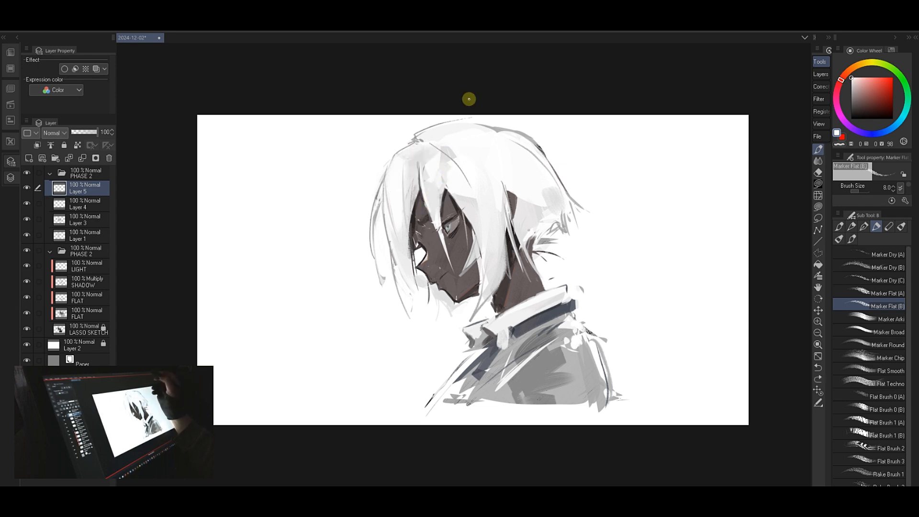
{"action": "left_click", "coordinate": [420, 160], "text": "alt"}
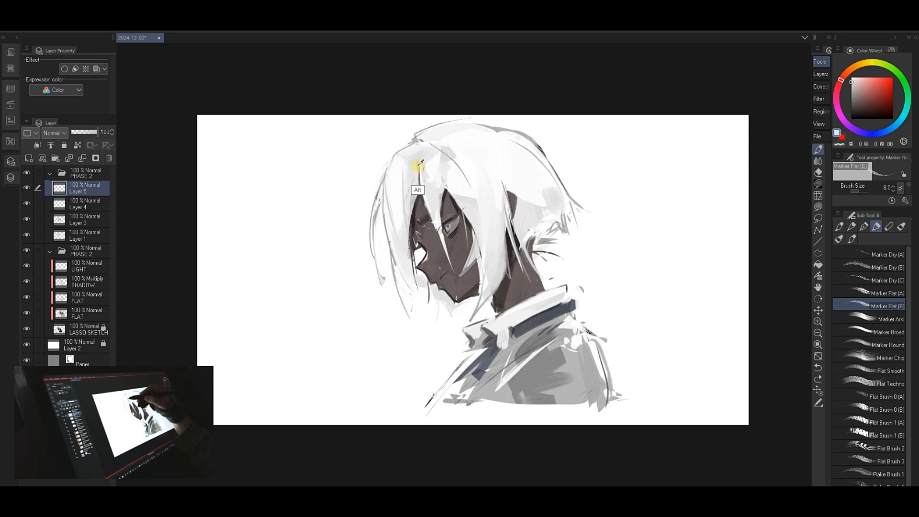
{"action": "left_click", "coordinate": [418, 168], "text": "alt"}
{"action": "key", "text": "ctrl+z"}
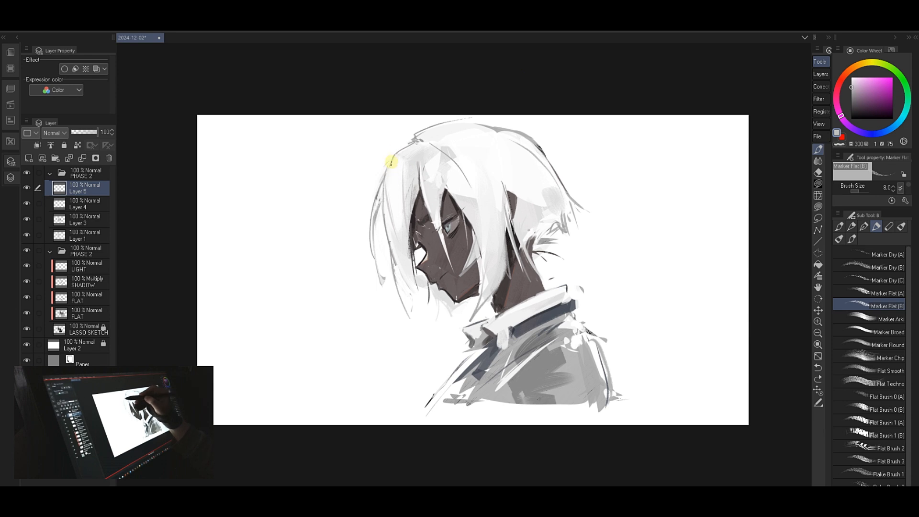
- Draw a thin light grey (V 75) strand down the outer front lock and clean up its outer edge with sampled white
{"action": "left_click_drag", "start_coordinate": [391, 163], "coordinate": [382, 226]}
{"action": "left_click", "coordinate": [382, 225], "text": "alt"}
{"action": "left_click_drag", "start_coordinate": [387, 163], "coordinate": [385, 171]}
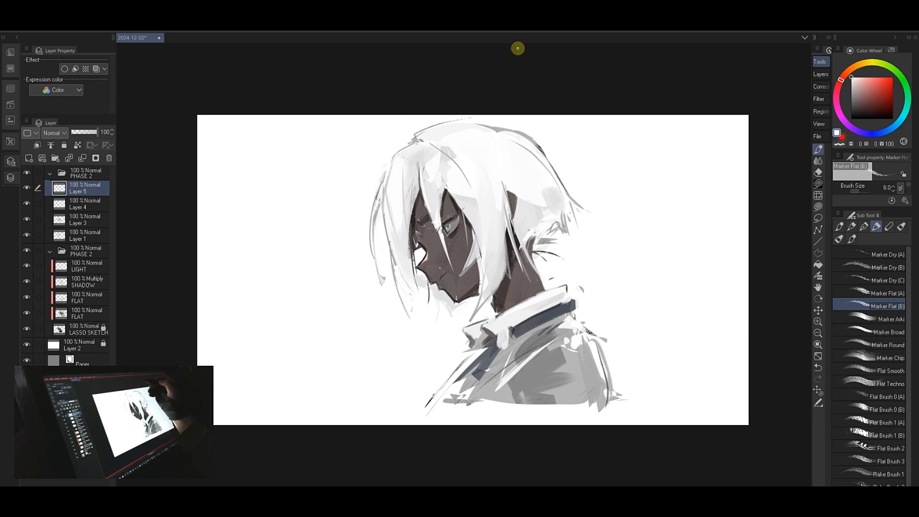
- Paint a near-white strand up the side lock beside the cheek with a colour sampled from its lower part
{"action": "left_click", "coordinate": [487, 278], "text": "alt"}
{"action": "key", "text": "ctrl+z"}
{"action": "mouse_move", "coordinate": [486, 253]}
{"action": "left_mouse_down"}
{"action": "mouse_move", "coordinate": [497, 282]}
{"action": "mouse_move", "coordinate": [493, 242]}
{"action": "mouse_move", "coordinate": [483, 246]}
{"action": "mouse_move", "coordinate": [486, 289]}
{"action": "mouse_move", "coordinate": [493, 169]}
{"action": "left_mouse_up"}
- Try broader near-white (V 99) strokes on the side lock beside the cheek at brush sizes 40 and 15
{"action": "key", "text": "bracketright"}
{"action": "key", "text": "bracketright"}
{"action": "key", "text": "bracketright"}
{"action": "key", "text": "bracketright"}
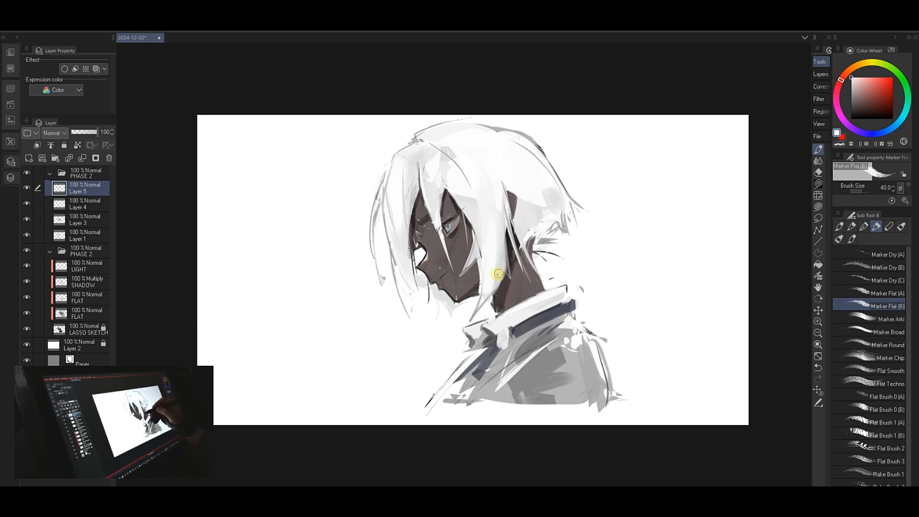
{"action": "key", "text": "ctrl+z"}
{"action": "key", "text": "bracketleft"}
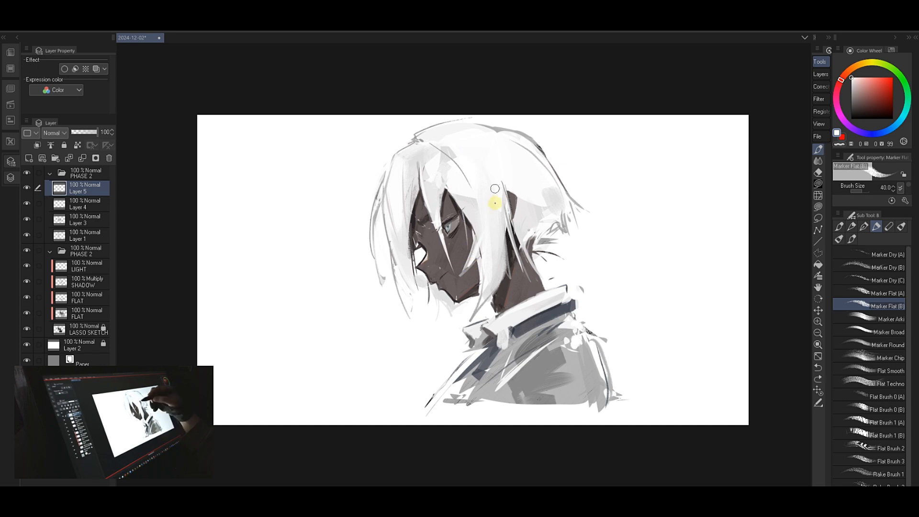
{"action": "key", "text": "bracketleft"}
{"action": "key", "text": "bracketleft"}
{"action": "key", "text": "bracketleft"}
{"action": "key", "text": "bracketleft"}
{"action": "left_click_drag", "start_coordinate": [462, 275], "coordinate": [480, 246]}
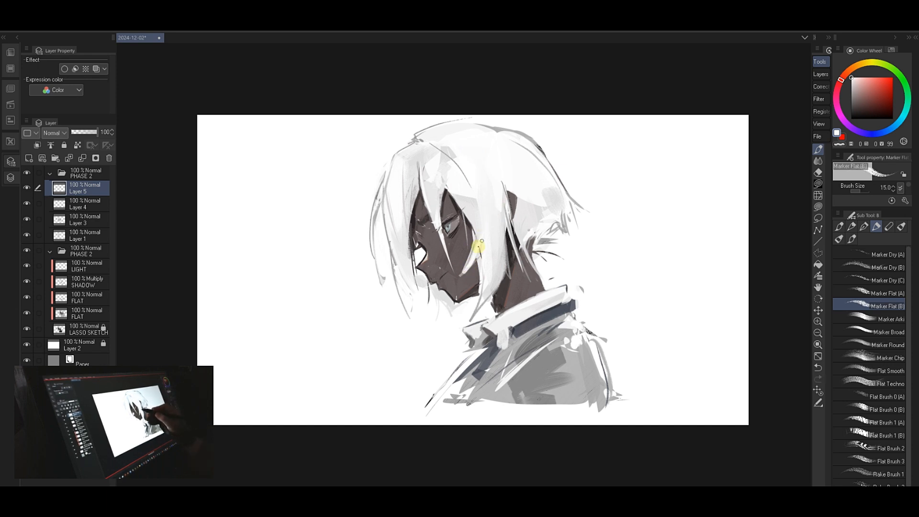
{"action": "key", "text": "ctrl+z"}
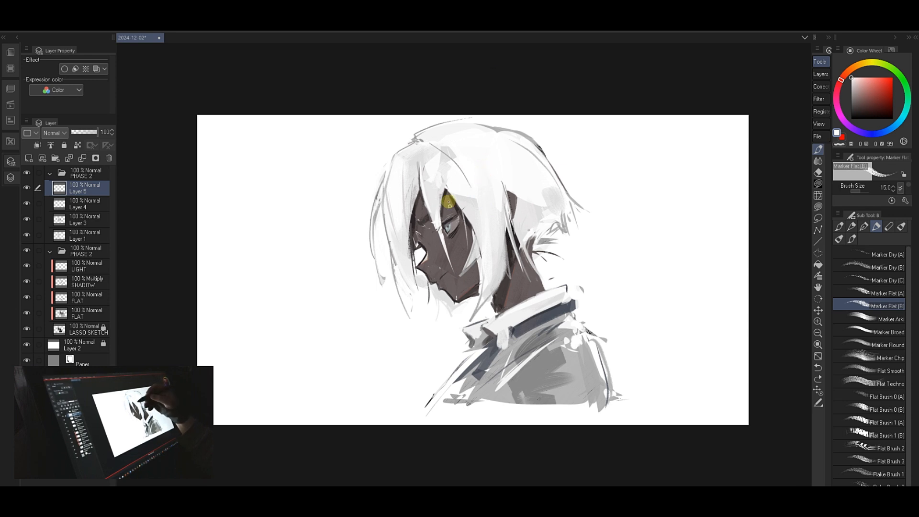
{"action": "key", "text": "bracketleft"}
{"action": "key", "text": "bracketleft"}
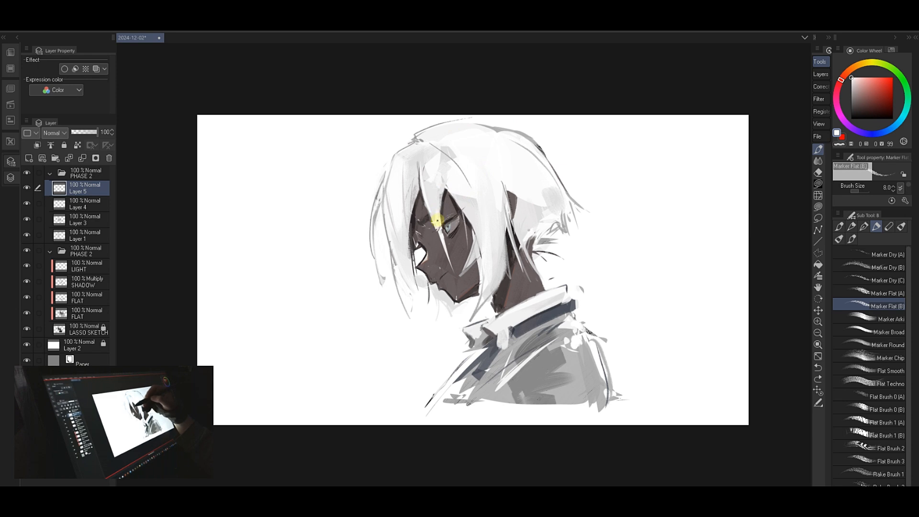
- Extend the central fringe lock's tip across the cheek below the eye with near-white (V 99), testing brush sizes 8 and 12
{"action": "left_click", "coordinate": [438, 223], "text": "alt"}
{"action": "left_click_drag", "start_coordinate": [437, 221], "coordinate": [437, 228]}
{"action": "key", "text": "ctrl+z"}
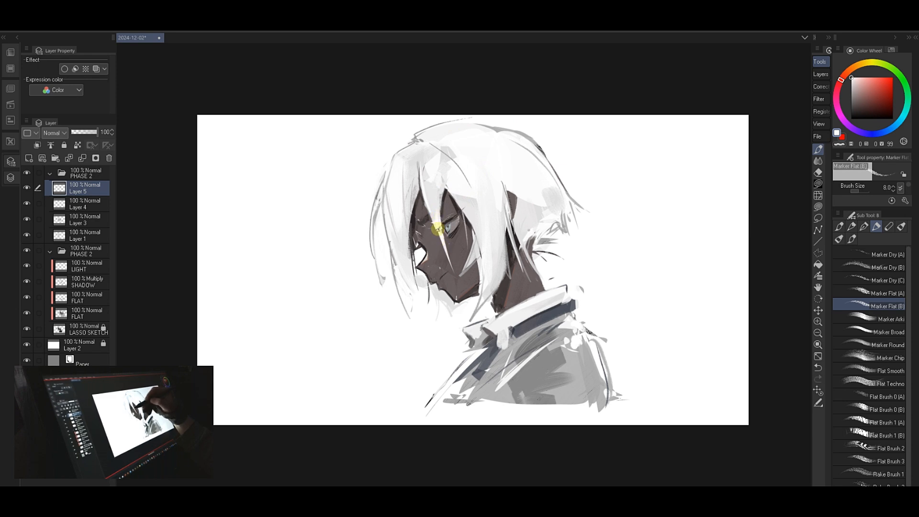
{"action": "key", "text": "bracketright"}
{"action": "key", "text": "bracketright"}
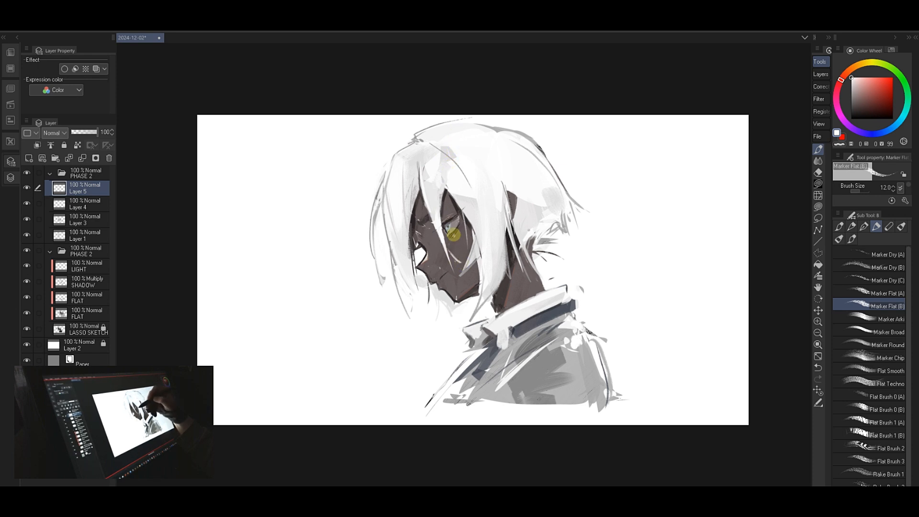
{"action": "key", "text": "bracketleft"}
{"action": "key", "text": "bracketleft"}
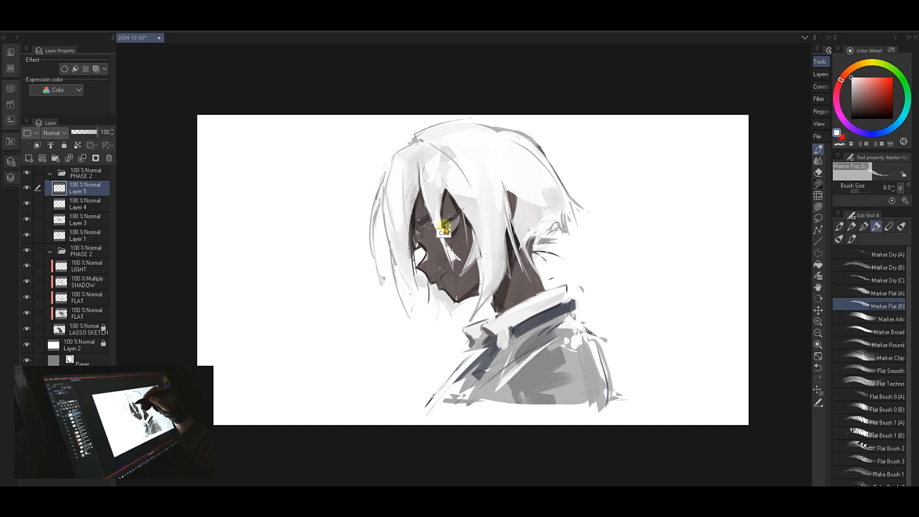
- Refine the central fringe lock and its pointed tip over the cheek with off-whites sampled from the upper hair at brush size 8
{"action": "left_click", "coordinate": [444, 159], "text": "alt"}
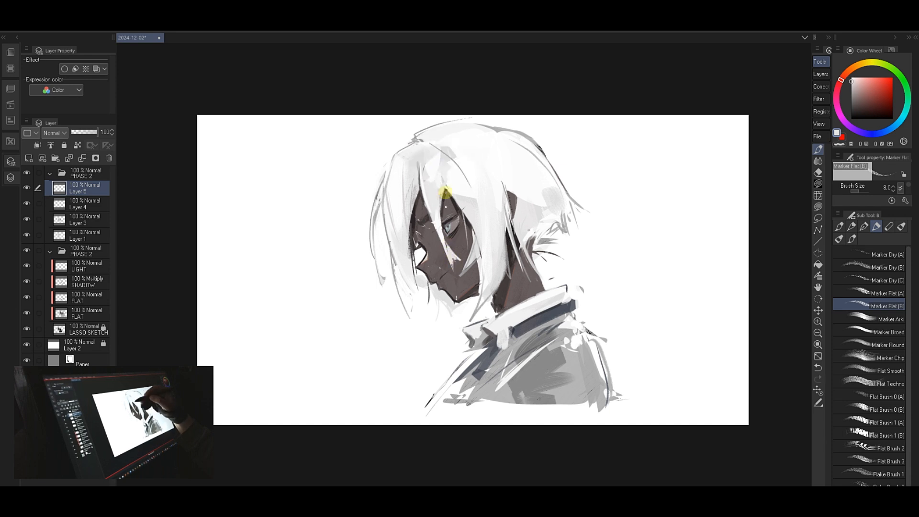
{"action": "left_click", "coordinate": [424, 170], "text": "alt"}
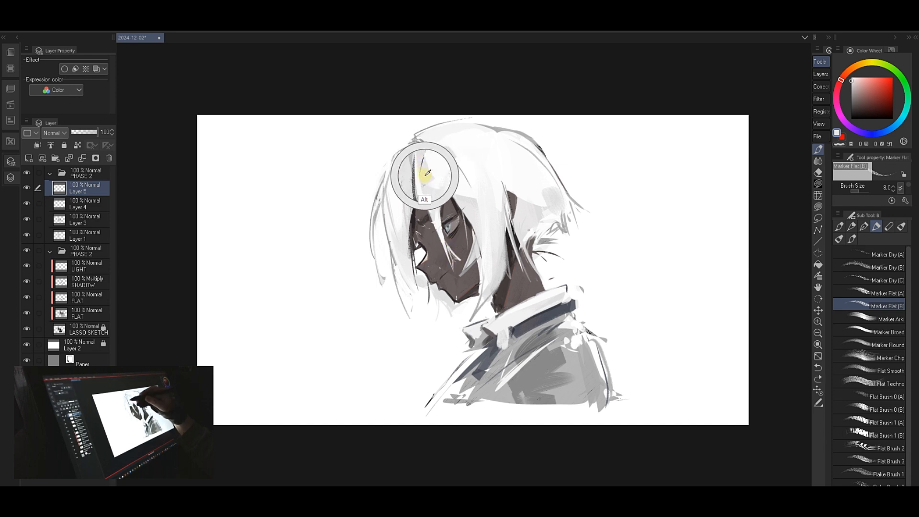
{"action": "left_click", "coordinate": [449, 154], "text": "alt"}
{"action": "left_click", "coordinate": [448, 156], "text": "alt"}
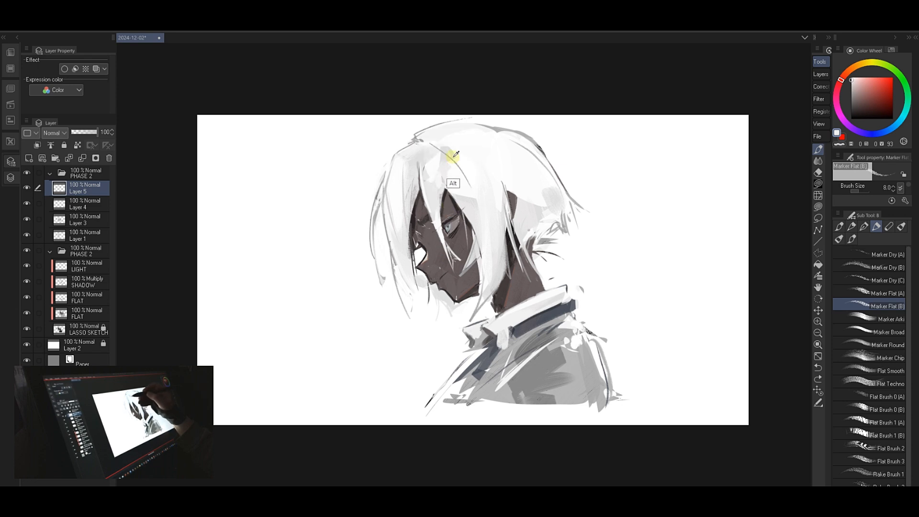
{"action": "left_click_drag", "start_coordinate": [455, 259], "coordinate": [458, 260]}
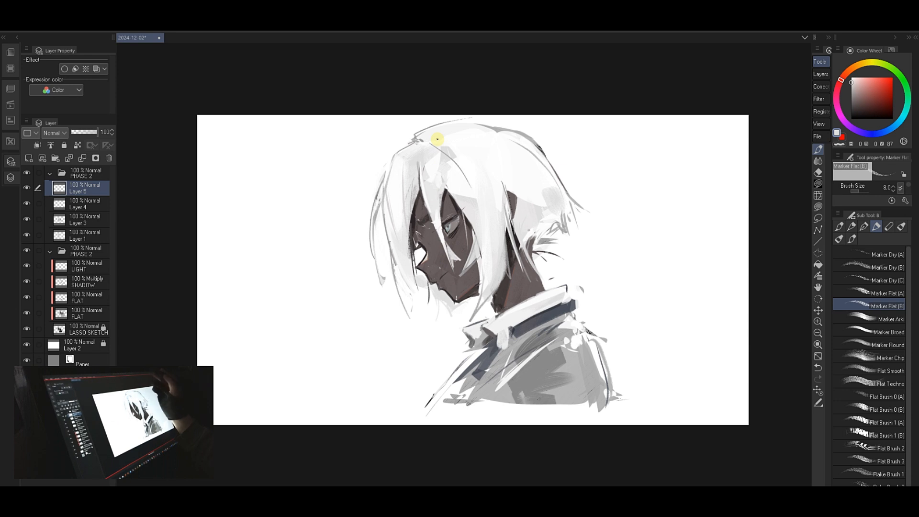
- Draw a mid-grey (V 53) strand in front of the mouth and retouch the side lock's lower tip with sampled light tones
{"action": "left_click", "coordinate": [432, 286], "text": "alt"}
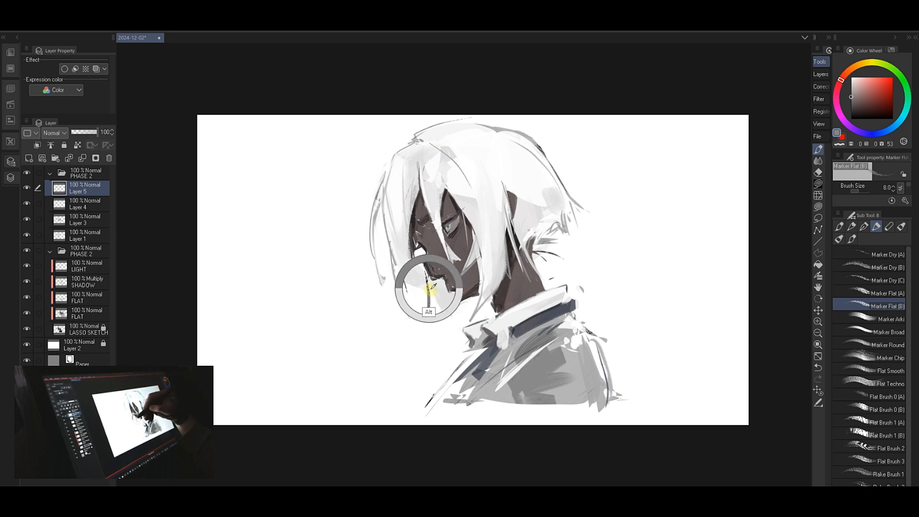
{"action": "left_click_drag", "start_coordinate": [424, 251], "coordinate": [437, 313]}
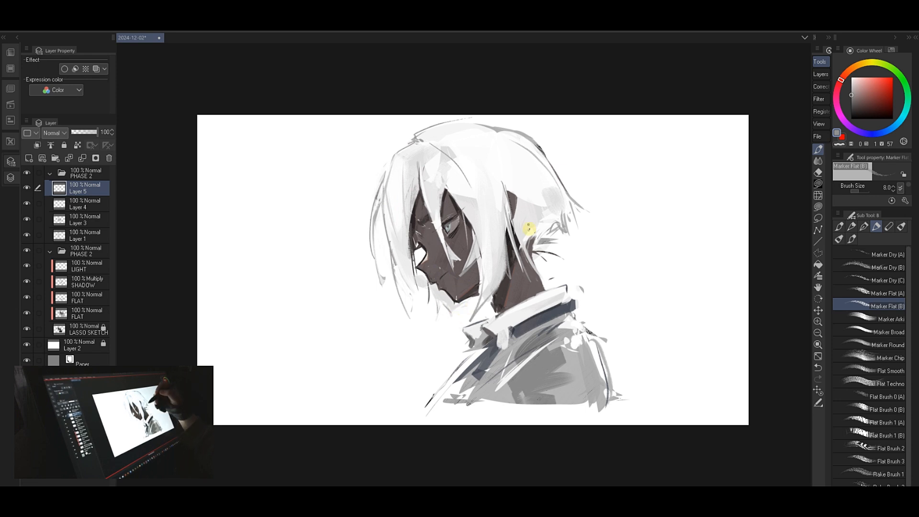
{"action": "left_click", "coordinate": [485, 286], "text": "alt"}
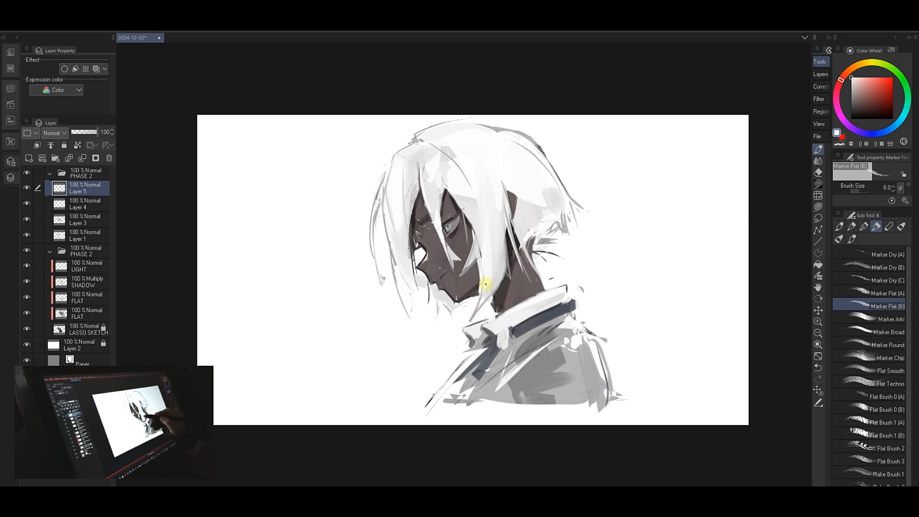
{"action": "key", "text": "ctrl+z"}
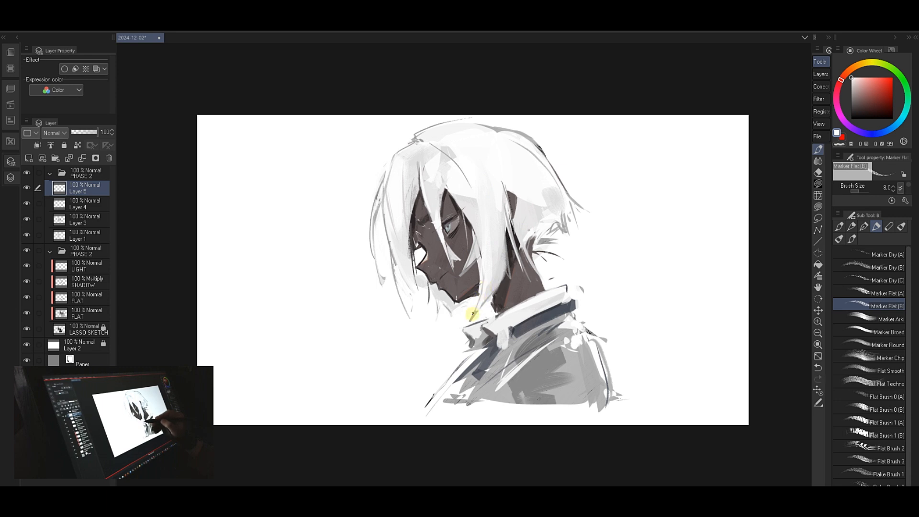
{"action": "left_click", "coordinate": [486, 299], "text": "alt"}
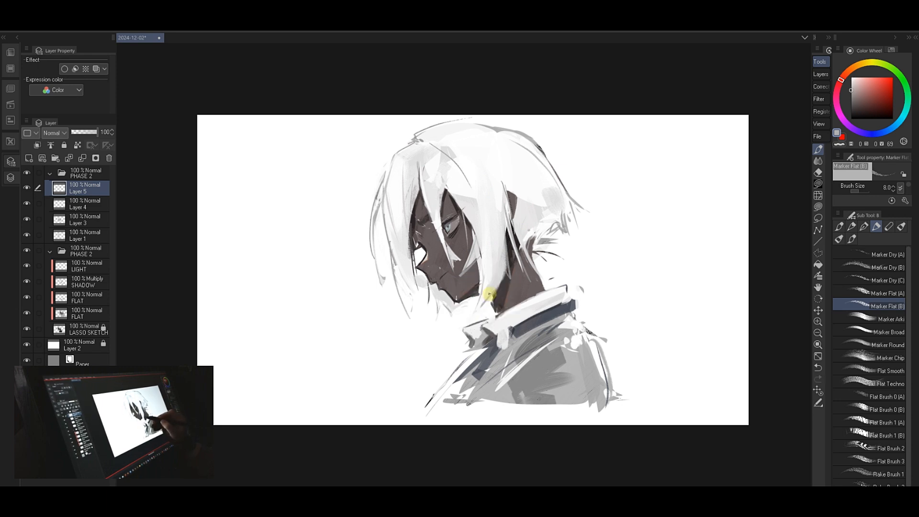
{"action": "key", "text": "ctrl+z"}
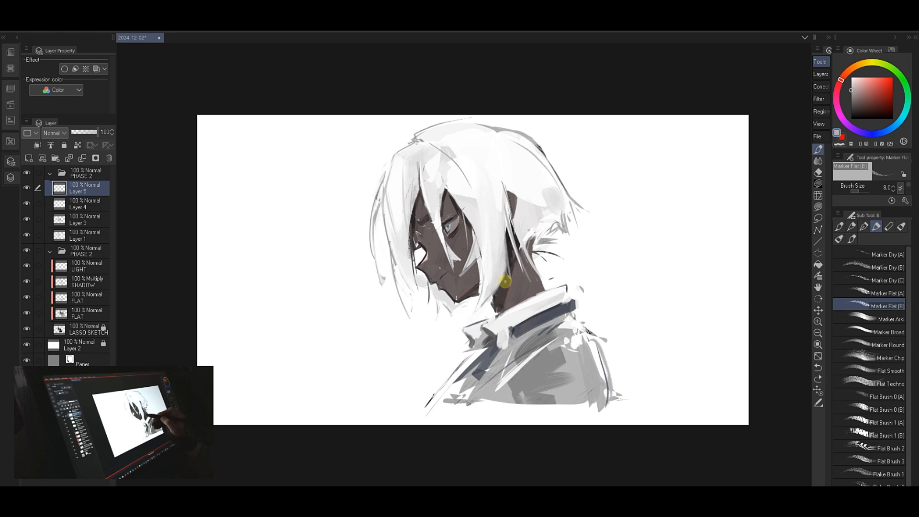
- Shape the side lock's rear edge against the neck with light grey (V 85) and dark brown sampled from the neck shadow
{"action": "left_click", "coordinate": [502, 277], "text": "alt"}
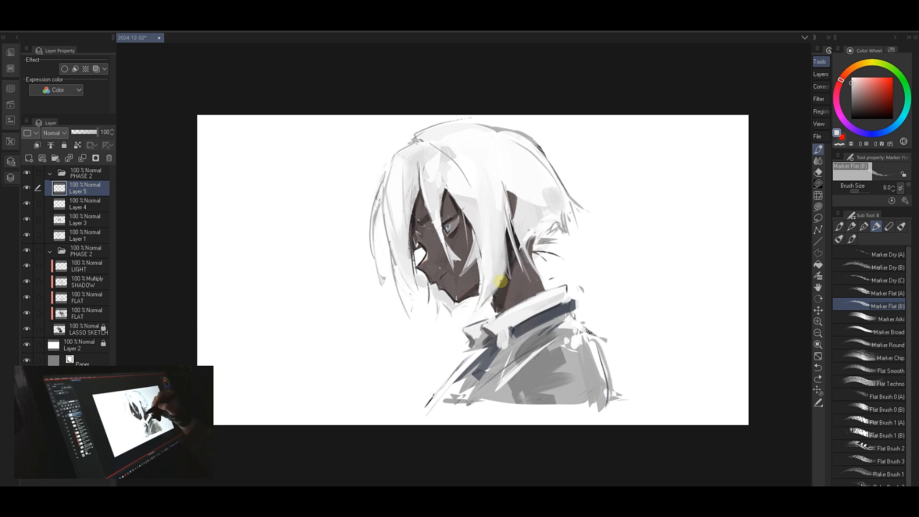
{"action": "left_click_drag", "start_coordinate": [507, 267], "coordinate": [502, 290]}
{"action": "left_click", "coordinate": [510, 273], "text": "alt"}
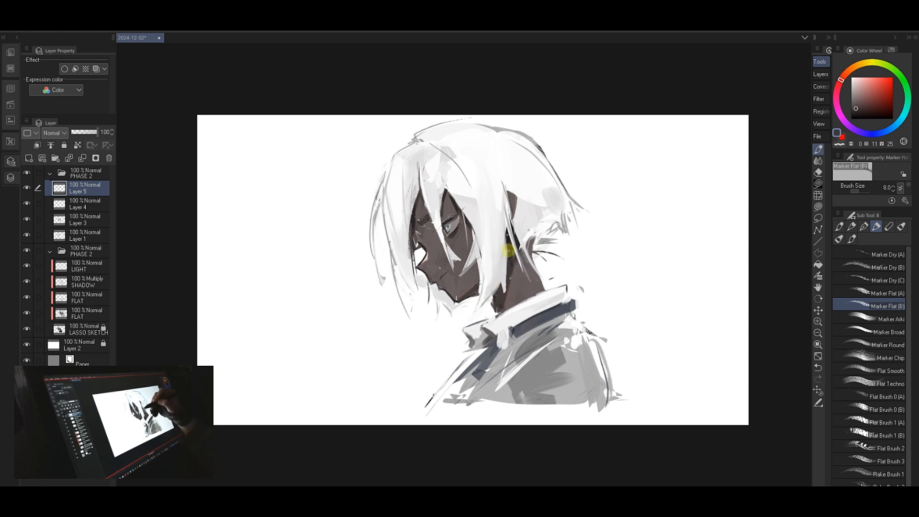
{"action": "left_click_drag", "start_coordinate": [511, 250], "coordinate": [510, 281]}
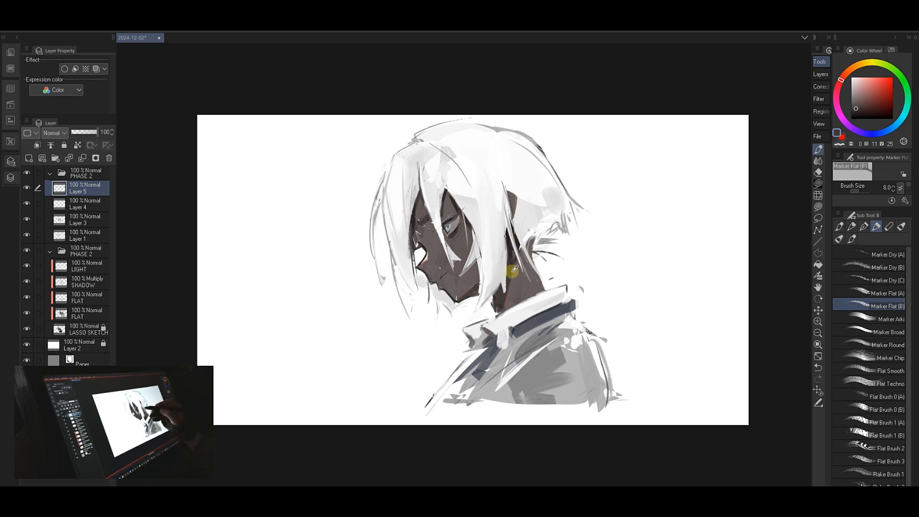
{"action": "left_click", "coordinate": [506, 278], "text": "alt"}
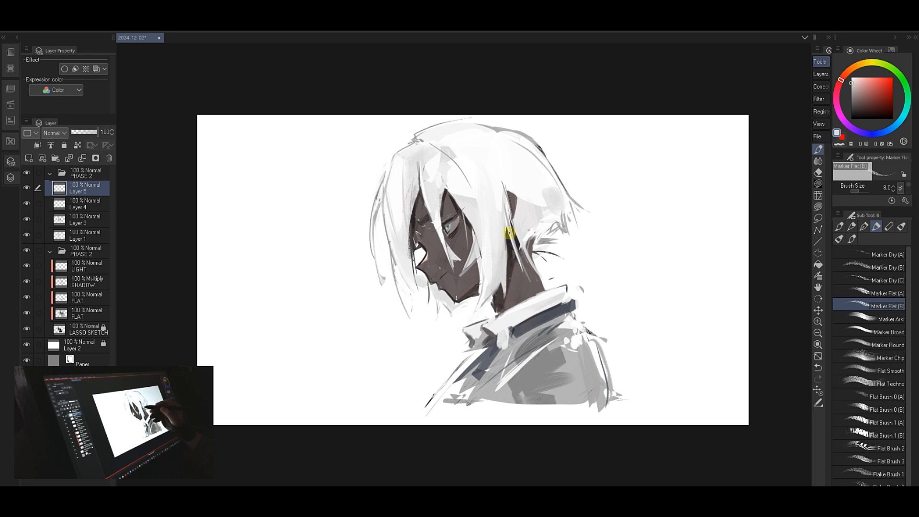
{"action": "key", "text": "ctrl+z"}
{"action": "left_click", "coordinate": [851, 97]}
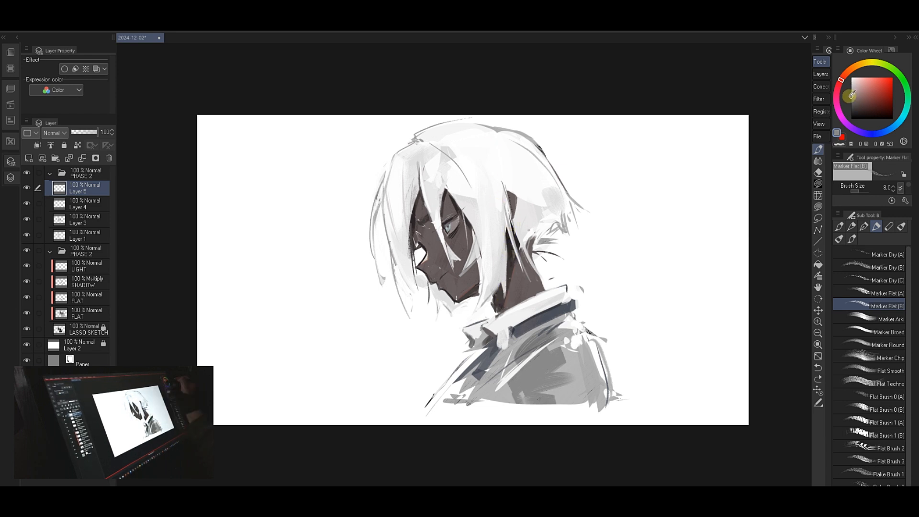
{"action": "left_click", "coordinate": [538, 145], "text": "alt"}
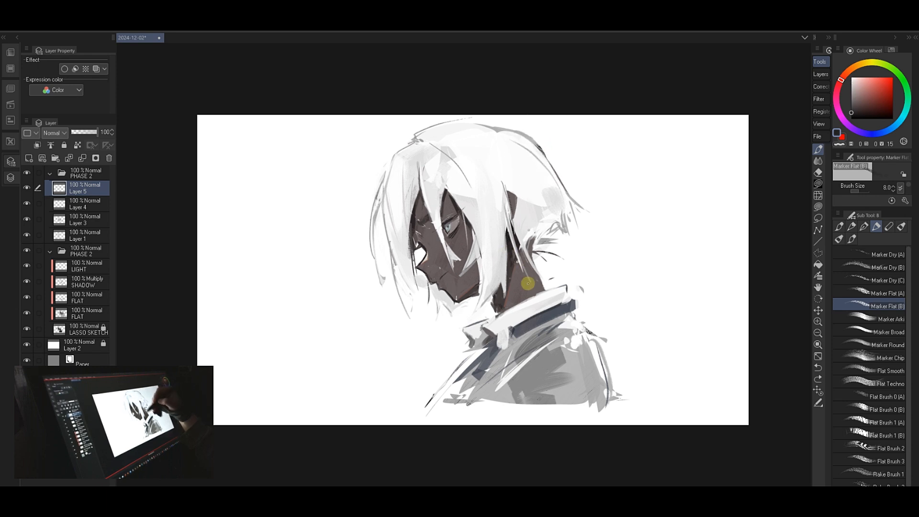
- Compare the portrait at thumbnail size with Layer 5 hidden and shown
{"action": "key", "text": "ctrl+minus"}
{"action": "left_click_drag", "start_coordinate": [616, 250], "coordinate": [585, 266]}
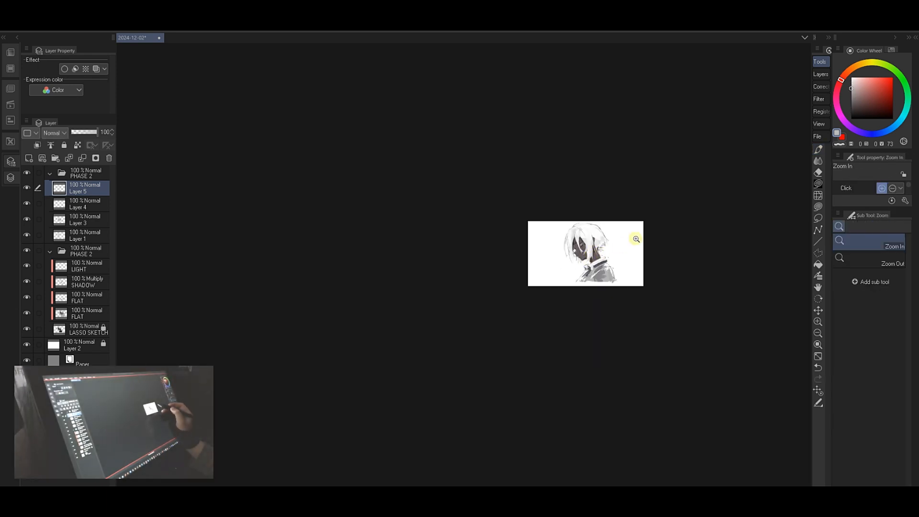
{"action": "key", "text": "ctrl+comma"}
{"action": "key", "text": "ctrl+comma"}
{"action": "key", "text": "ctrl+comma"}
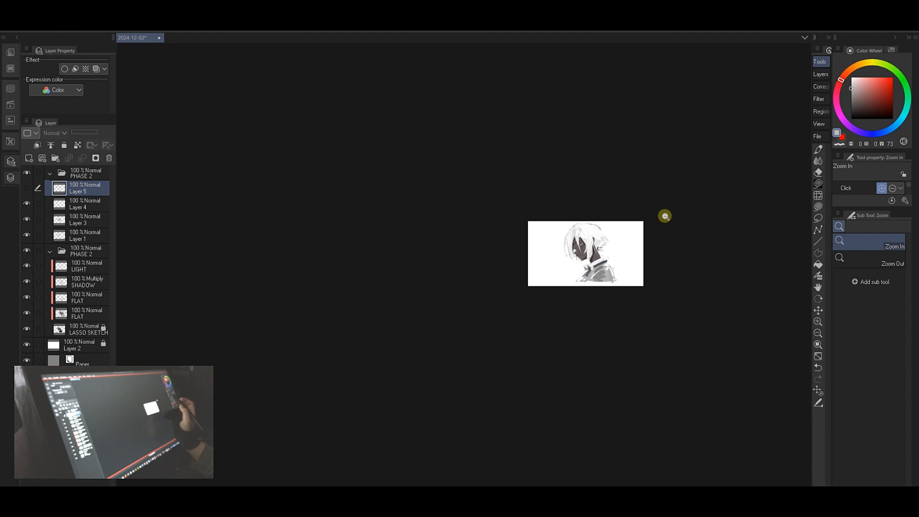
{"action": "key", "text": "ctrl+comma"}
{"action": "key", "text": "ctrl+comma"}
{"action": "key", "text": "ctrl+comma"}
{"action": "key", "text": "ctrl+comma"}
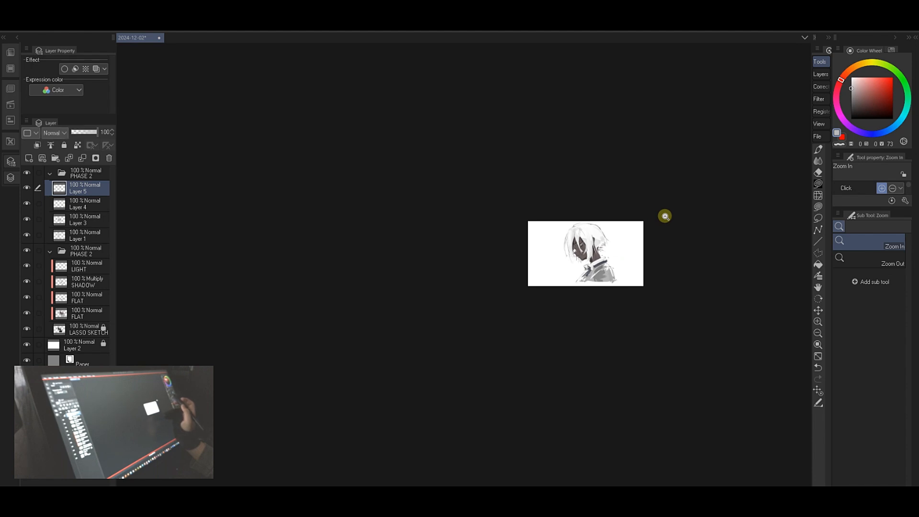
{"action": "key", "text": "ctrl+comma"}
{"action": "key", "text": "ctrl+comma"}
{"action": "key", "text": "ctrl+comma"}
{"action": "key", "text": "ctrl+comma"}
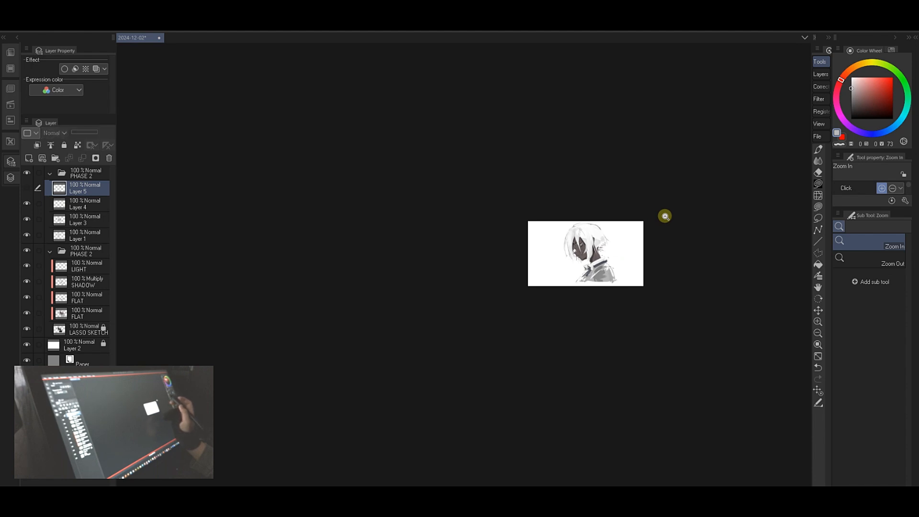
- Check the enlarged portrait in mirrored view with Layer 5 hidden and shown, restoring the normal orientation and the Marker Flat (B) brush
{"action": "key", "text": "ctrl+plus"}
{"action": "key", "text": "ctrl+plus"}
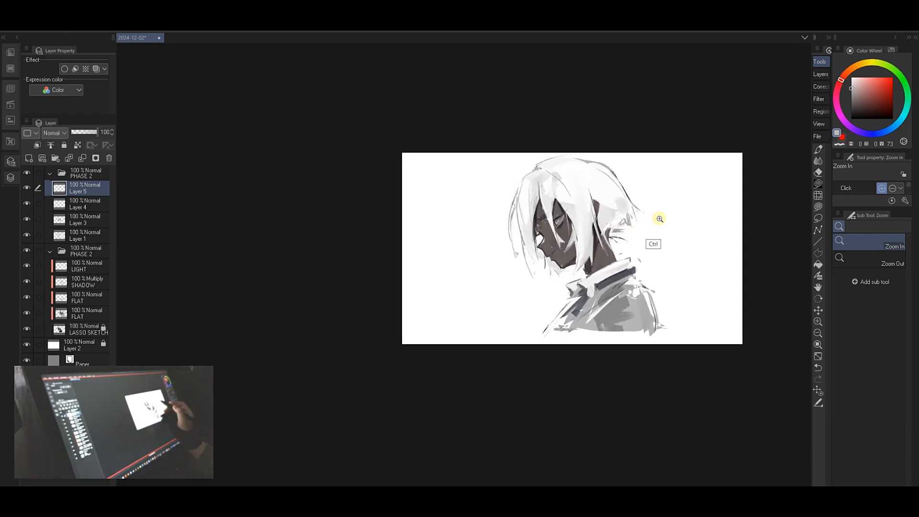
{"action": "key", "text": "ctrl+comma"}
{"action": "key", "text": "ctrl+comma"}
{"action": "key", "text": "h"}
{"action": "left_click_drag", "start_coordinate": [541, 259], "coordinate": [554, 258]}
{"action": "key", "text": "ctrl+comma"}
{"action": "key", "text": "ctrl+comma"}
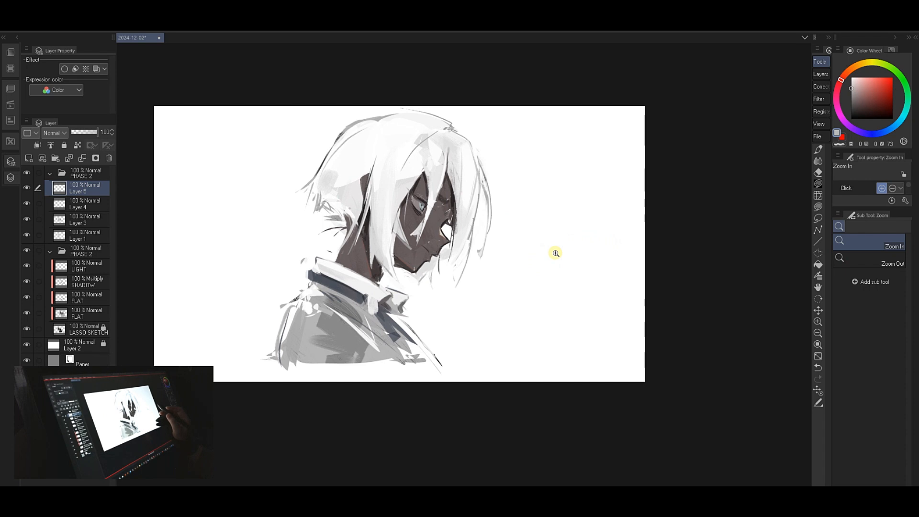
{"action": "key", "text": "h"}
{"action": "left_click_drag", "start_coordinate": [522, 218], "coordinate": [511, 181]}
{"action": "key", "text": "p"}
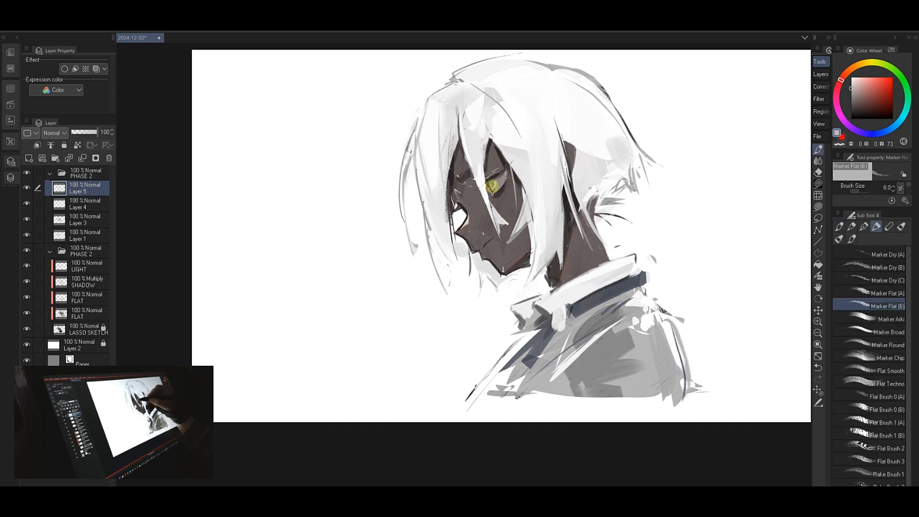
- Refine the visible eye's iris and pupil with dark brown and blue-grey (V 69) sampled from the eye at brush size 5
{"action": "left_click", "coordinate": [494, 187], "text": "alt"}
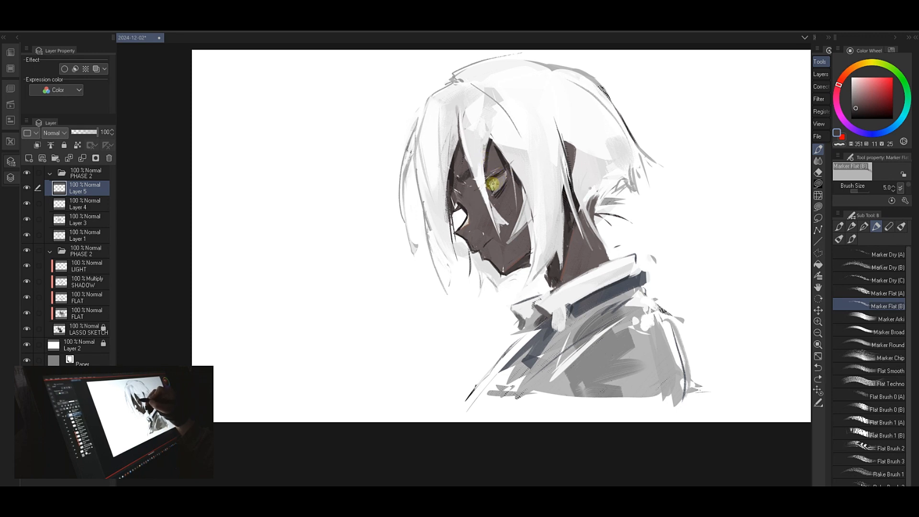
{"action": "left_click_drag", "start_coordinate": [493, 183], "coordinate": [495, 182]}
{"action": "left_click", "coordinate": [493, 186], "text": "alt"}
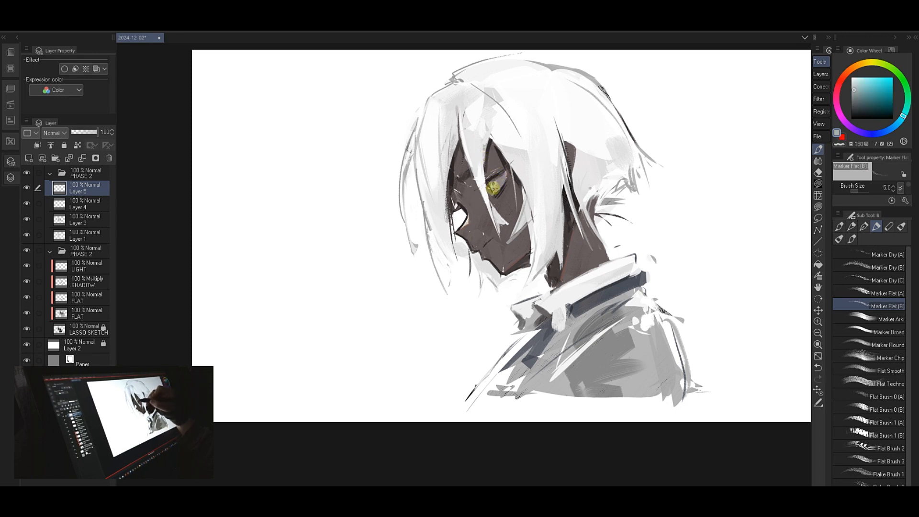
{"action": "left_click", "coordinate": [488, 186], "text": "alt"}
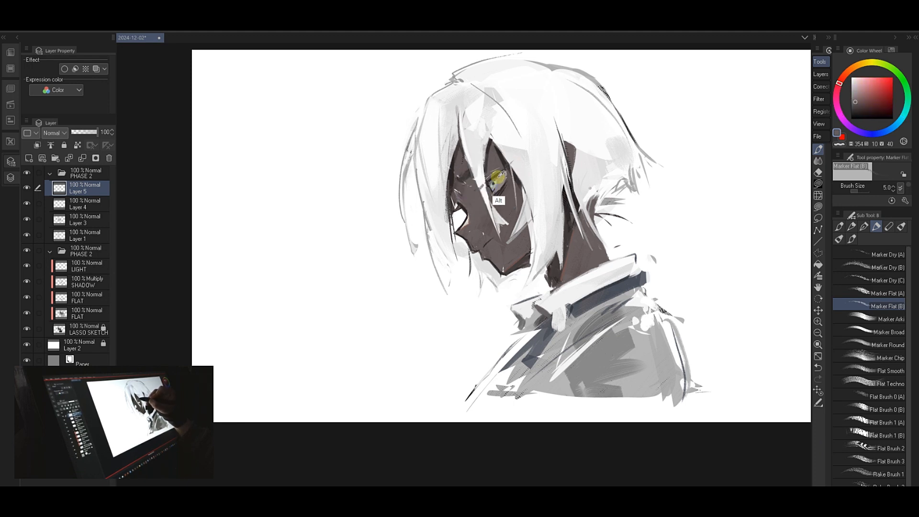
{"action": "left_click", "coordinate": [487, 184], "text": "alt"}
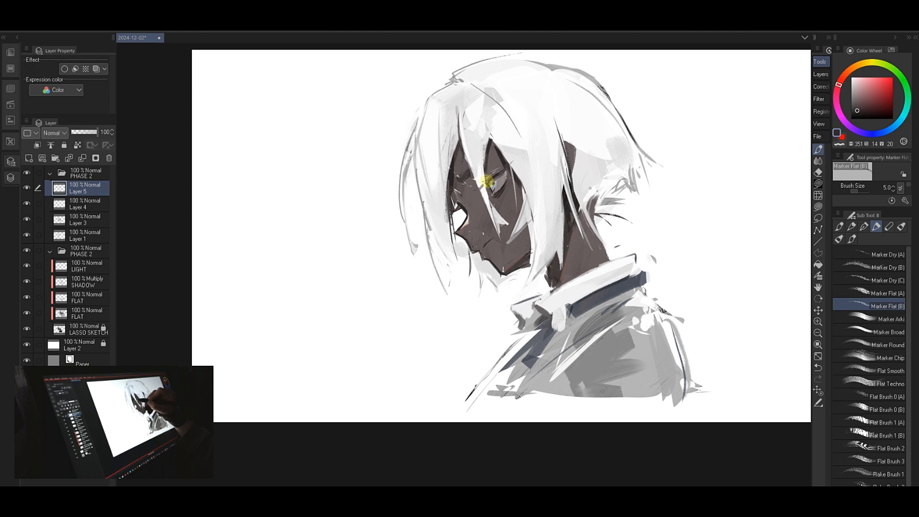
{"action": "left_click", "coordinate": [488, 177], "text": "alt"}
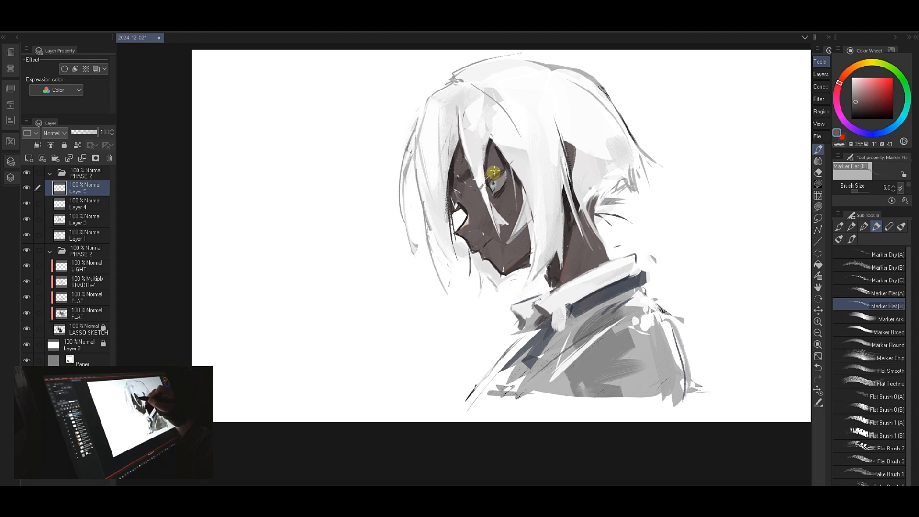
- Touch up the inner corner and upper lid of the eye with sampled brown skin tones (V 41)
{"action": "left_click_drag", "start_coordinate": [488, 183], "coordinate": [491, 185]}
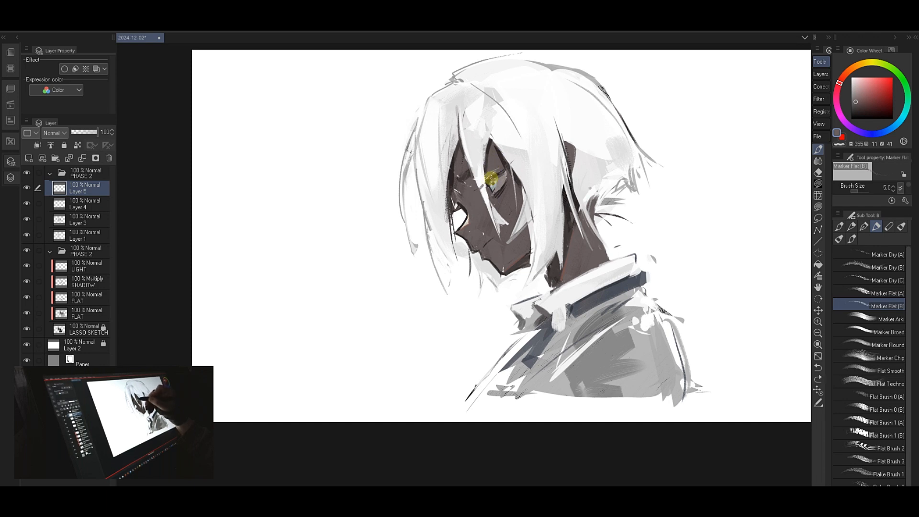
{"action": "left_click_drag", "start_coordinate": [491, 178], "coordinate": [494, 172]}
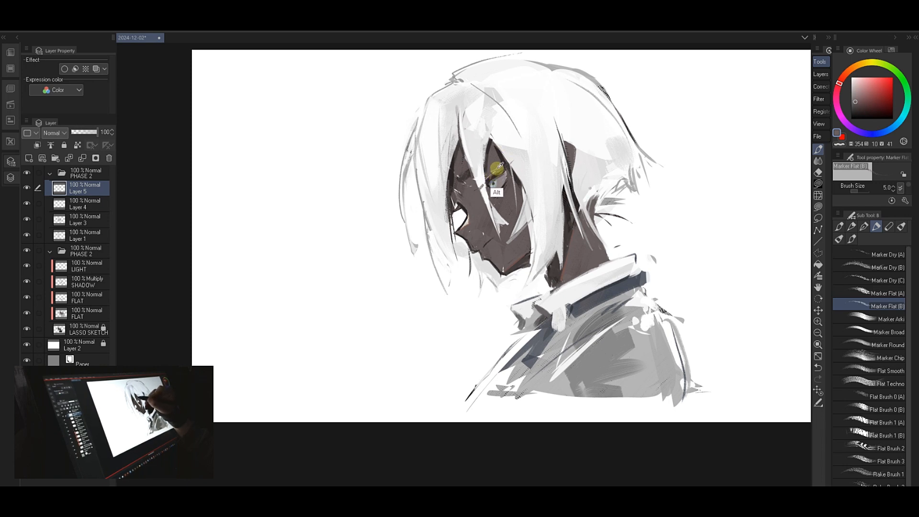
{"action": "left_click", "coordinate": [500, 166], "text": "alt"}
- Darken the skin beside the front lock at the nose bridge with sampled dark brown (V 20) at brush size 5
{"action": "left_click", "coordinate": [489, 175], "text": "alt"}
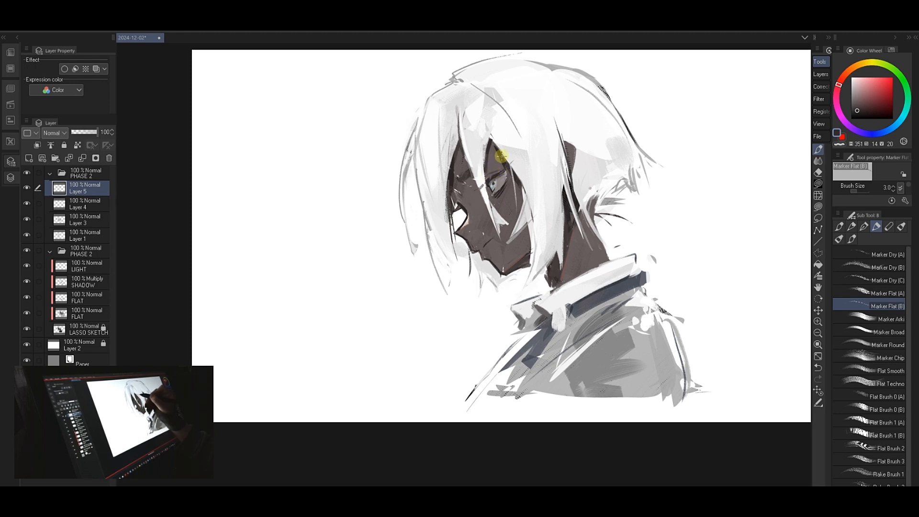
{"action": "key", "text": "bracketright"}
{"action": "key", "text": "bracketright"}
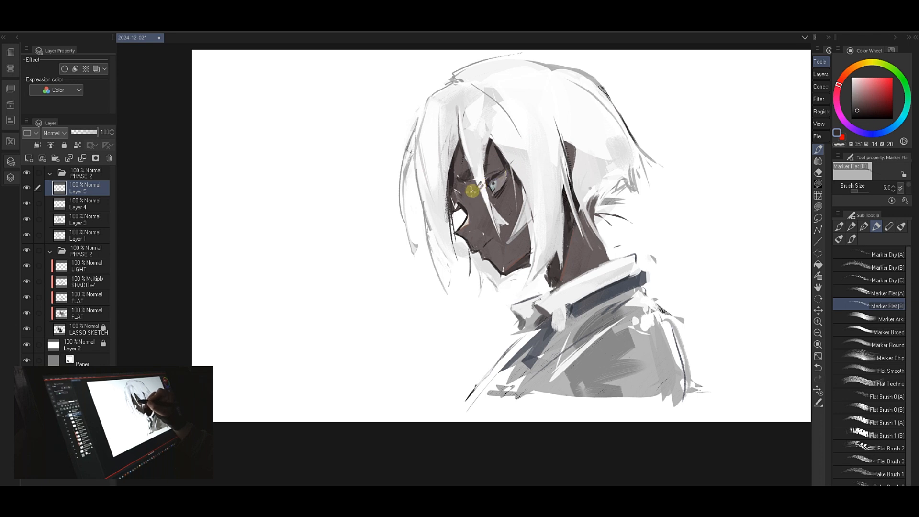
{"action": "left_click_drag", "start_coordinate": [481, 180], "coordinate": [478, 185]}
- Retouch the eye's outer side with near-black brown (V 16) and the adjoining hair edge with a tone sampled from the side lock
{"action": "left_click", "coordinate": [496, 178], "text": "alt"}
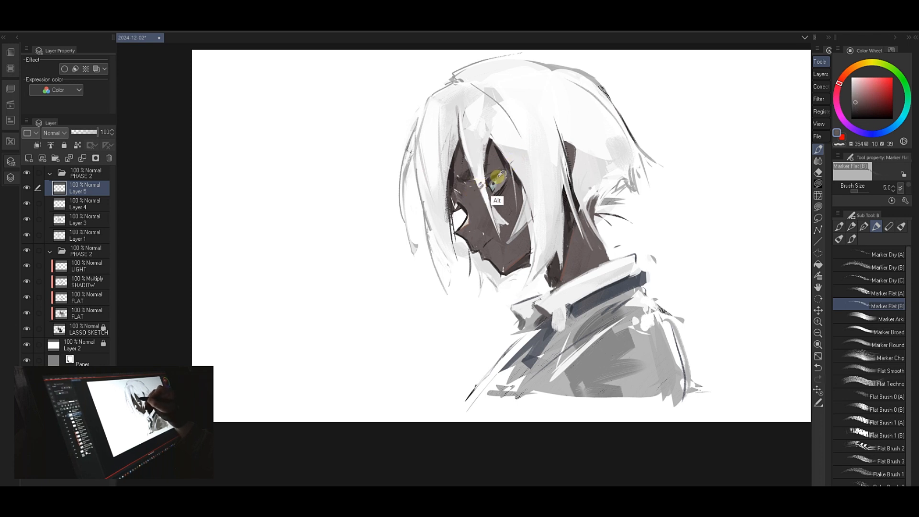
{"action": "left_click", "coordinate": [855, 112]}
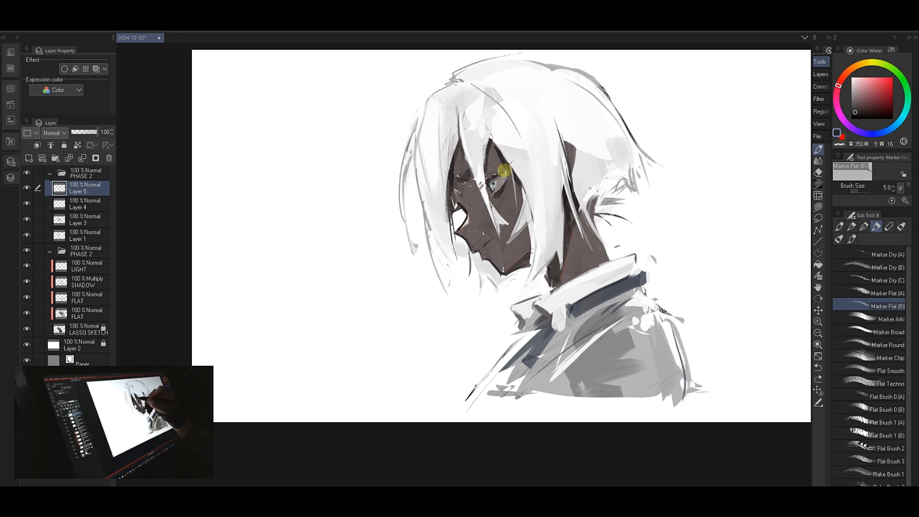
{"action": "left_click", "coordinate": [529, 191], "text": "alt"}
{"action": "mouse_move", "coordinate": [504, 171]}
{"action": "left_mouse_down"}
{"action": "mouse_move", "coordinate": [528, 193]}
{"action": "mouse_move", "coordinate": [521, 216]}
{"action": "left_mouse_up"}
- Try a near-white (V 99) stroke at brush size 40 over the dark gap behind the side lock, and undo it
{"action": "key", "text": "]"}
{"action": "key", "text": "]"}
{"action": "key", "text": "]"}
{"action": "key", "text": "]"}
{"action": "key", "text": "]"}
{"action": "mouse_move", "coordinate": [526, 184]}
{"action": "left_mouse_down"}
{"action": "mouse_move", "coordinate": [512, 234]}
{"action": "mouse_move", "coordinate": [602, 319]}
{"action": "left_mouse_up"}
{"action": "left_click", "coordinate": [613, 189], "text": "alt"}
{"action": "key", "text": "]"}
{"action": "key", "text": "]"}
{"action": "key", "text": "]"}
{"action": "key", "text": "]"}
{"action": "key", "text": "]"}
{"action": "key", "text": "]"}
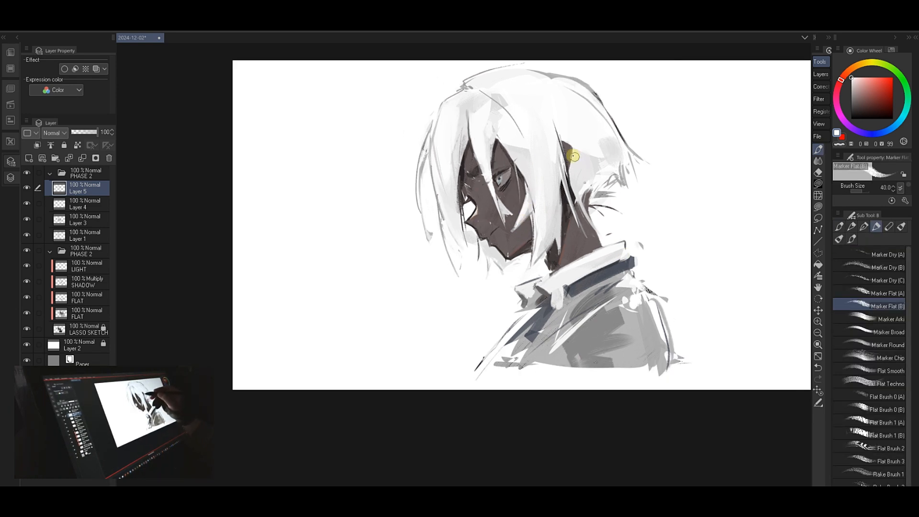
{"action": "left_click_drag", "start_coordinate": [573, 150], "coordinate": [568, 179]}
{"action": "key", "text": "ctrl+z"}
- Check the whole portrait in mirrored view, restoring the normal orientation and the Marker Flat (B) brush
{"action": "left_click", "coordinate": [603, 325], "text": "ctrl"}
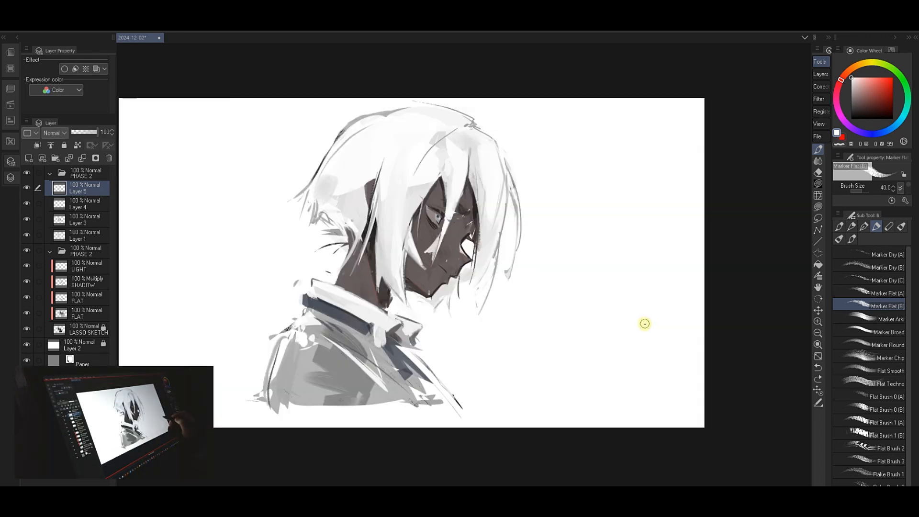
{"action": "key", "text": "h"}
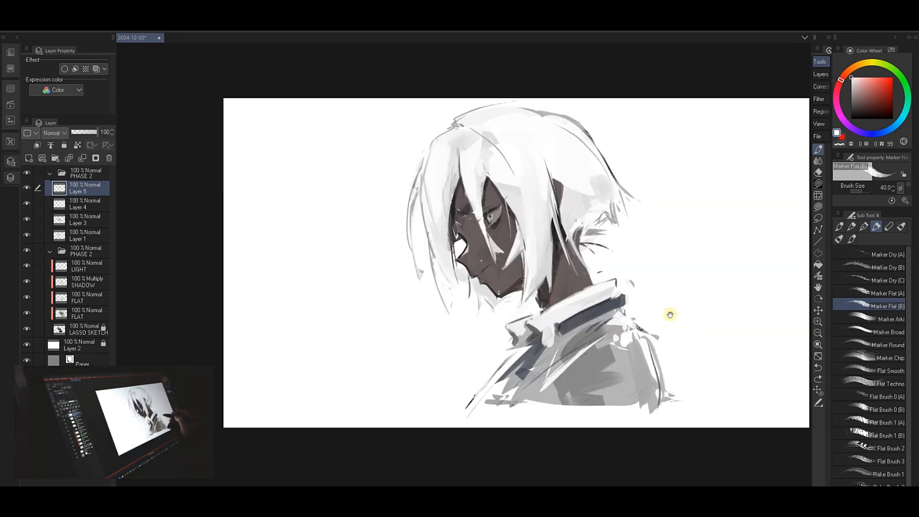
{"action": "left_click_drag", "start_coordinate": [670, 314], "coordinate": [624, 332]}
{"action": "key", "text": "p"}
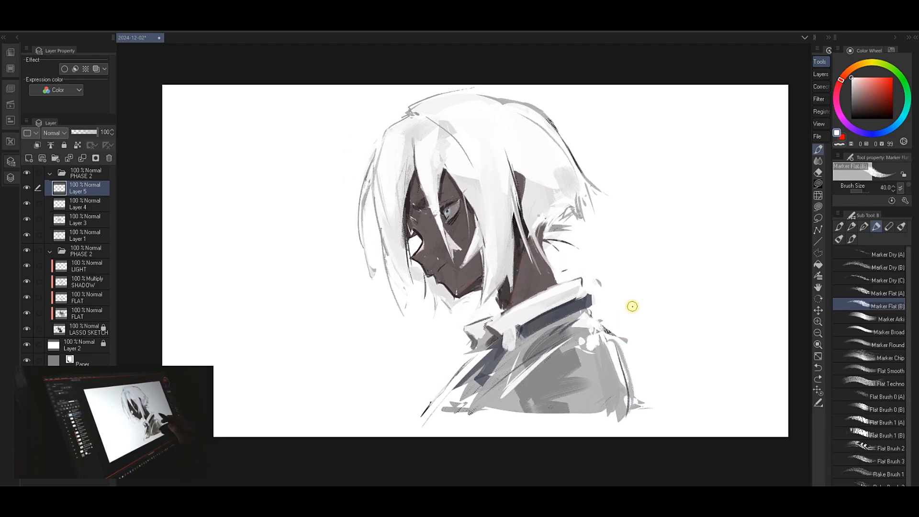
- Clean up the collar fold's lower edge with sampled grey and the stripe's dark blue-grey (V 36), reducing the brush to size 8
{"action": "left_click", "coordinate": [519, 348], "text": "alt"}
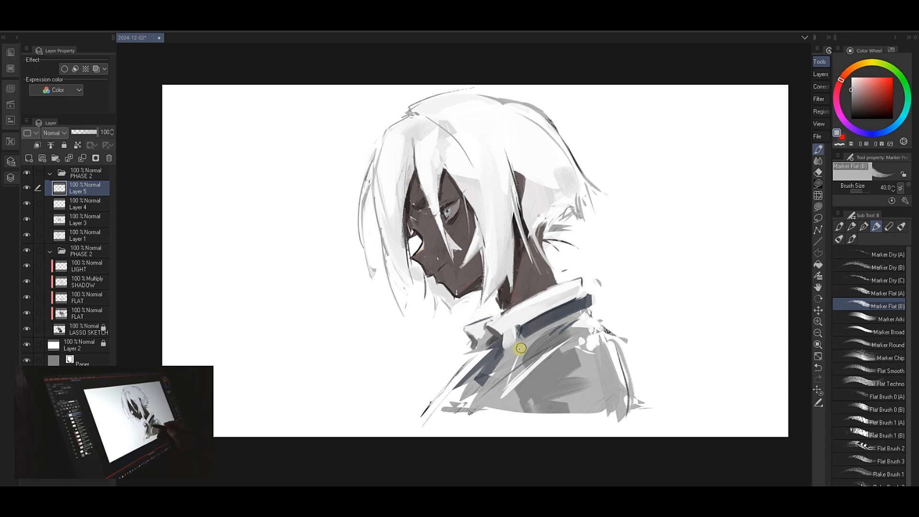
{"action": "key", "text": "ctrl+z"}
{"action": "key", "text": "bracketleft"}
{"action": "key", "text": "bracketleft"}
{"action": "key", "text": "bracketleft"}
{"action": "key", "text": "bracketleft"}
{"action": "key", "text": "bracketleft"}
{"action": "left_click", "coordinate": [513, 351], "text": "alt"}
{"action": "left_click_drag", "start_coordinate": [529, 332], "coordinate": [509, 347]}
{"action": "left_click", "coordinate": [502, 352], "text": "alt"}
{"action": "key", "text": "bracketleft"}
{"action": "key", "text": "bracketleft"}
{"action": "key", "text": "bracketleft"}
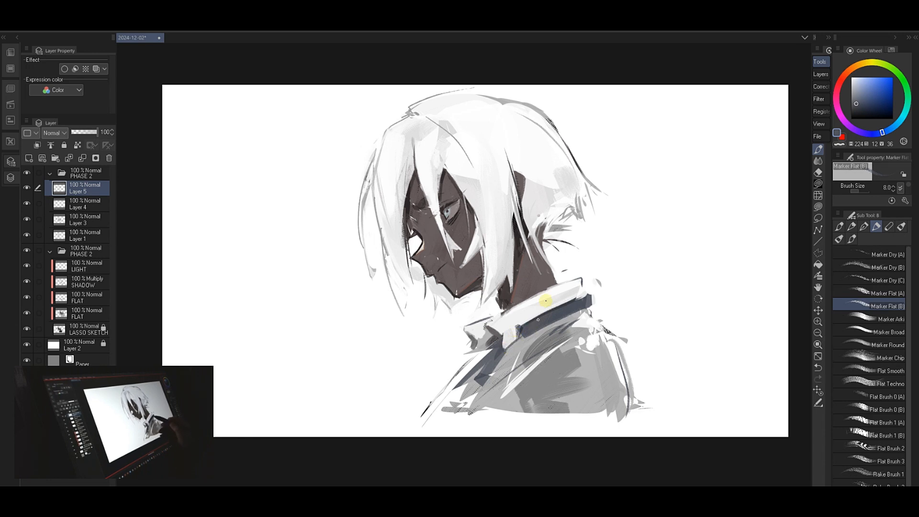
- Hide the upper PHASE 2 folder and the LIGHT, SHADOW and both FLAT layers to examine the LASSO SKETCH layer alone
{"action": "left_click", "coordinate": [26, 174]}
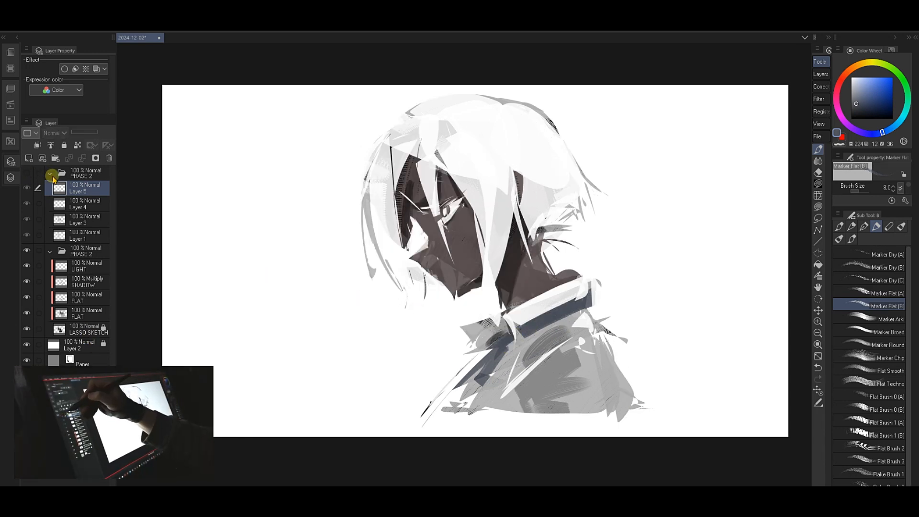
{"action": "left_click", "coordinate": [26, 251]}
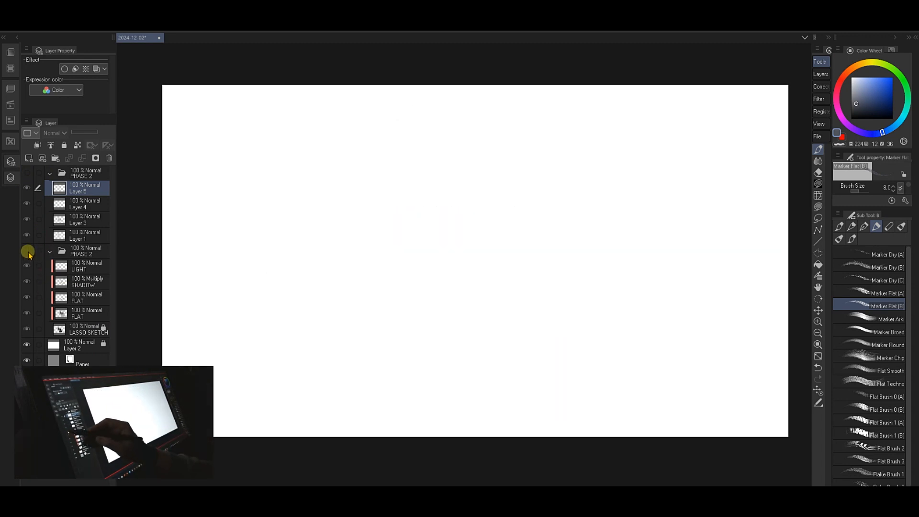
{"action": "left_click", "coordinate": [28, 251]}
{"action": "left_click_drag", "start_coordinate": [27, 267], "coordinate": [26, 314]}
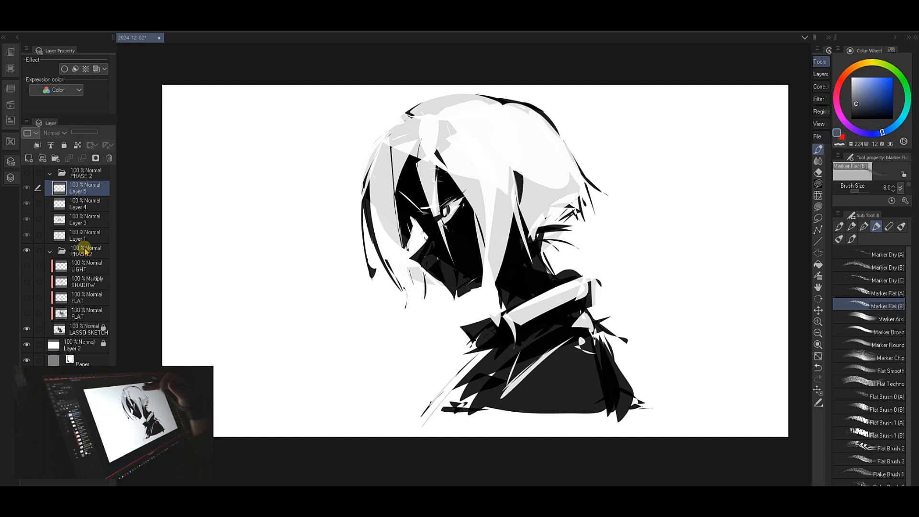
{"action": "left_click", "coordinate": [26, 329]}
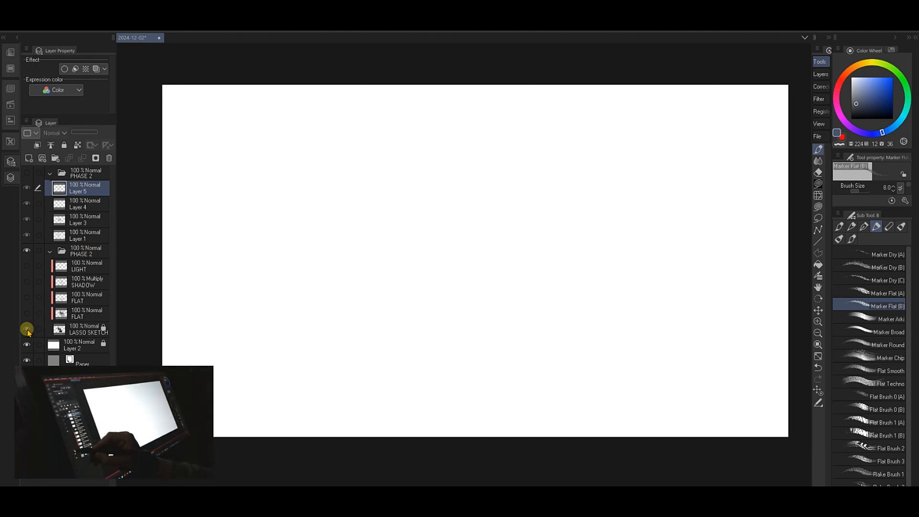
{"action": "left_click", "coordinate": [27, 329]}
- Show both FLAT layers over the lasso sketch, comparing the portrait with and without the upper one
{"action": "left_click", "coordinate": [27, 313]}
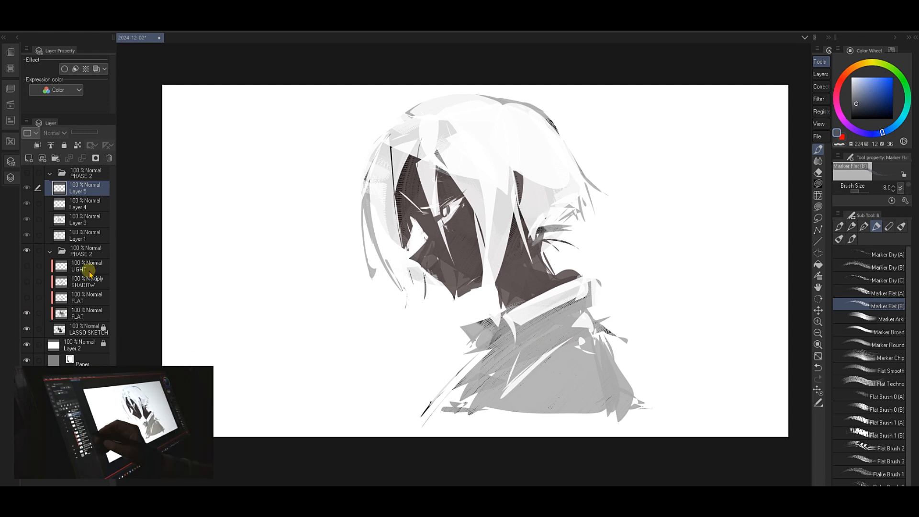
{"action": "left_click", "coordinate": [27, 297]}
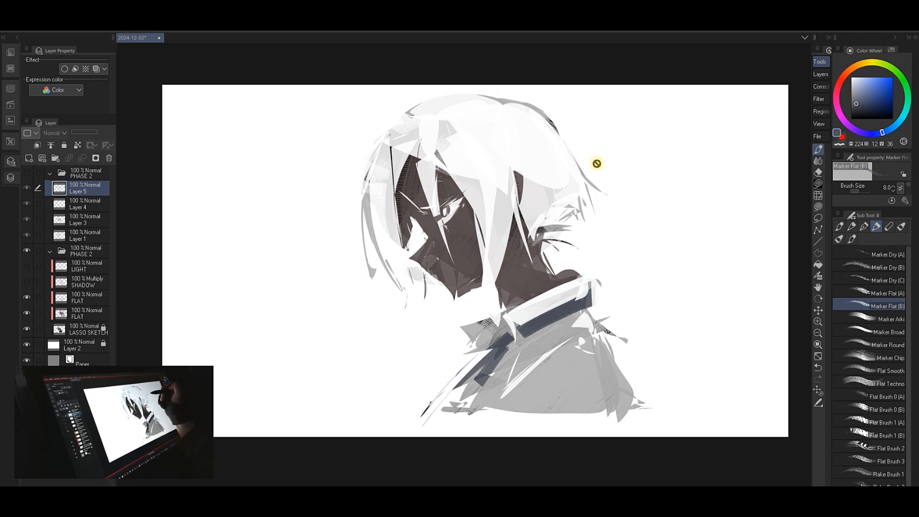
{"action": "left_click", "coordinate": [26, 297]}
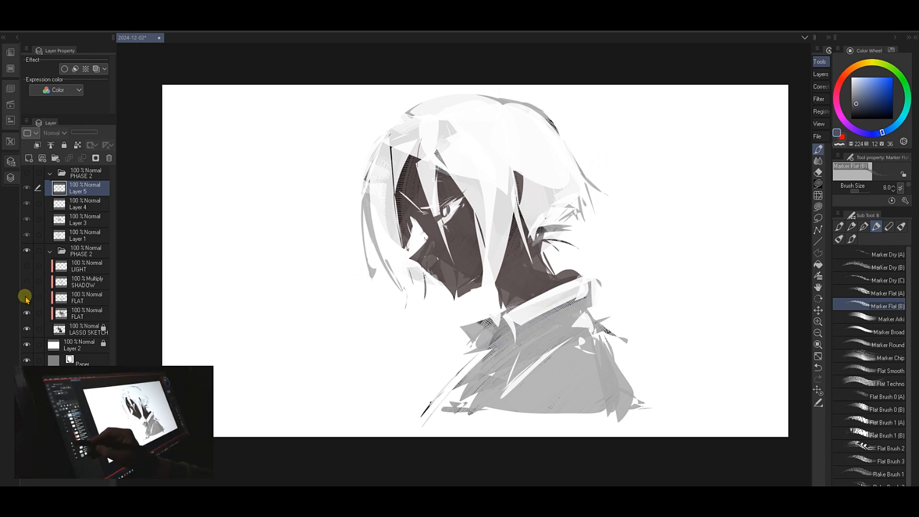
{"action": "left_click", "coordinate": [27, 296]}
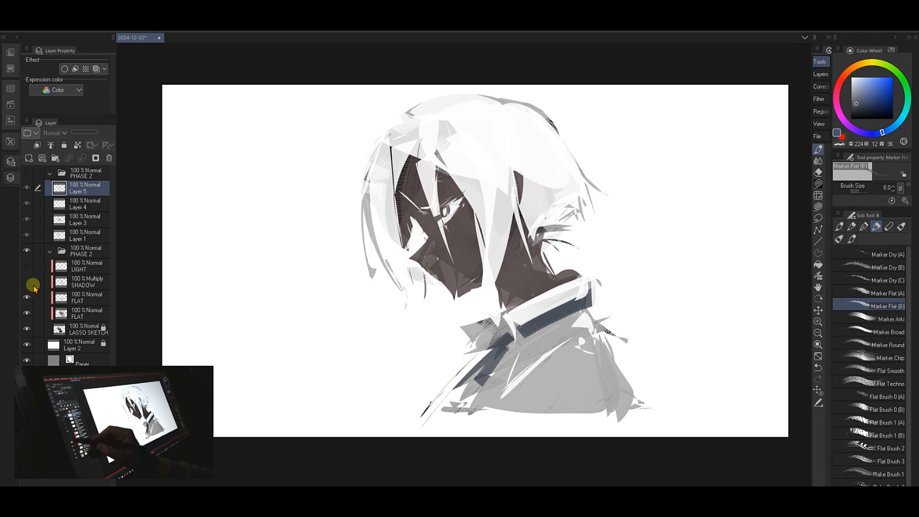
- Show the SHADOW and LIGHT layers, comparing the portrait with and without the shadows
{"action": "left_click", "coordinate": [27, 282]}
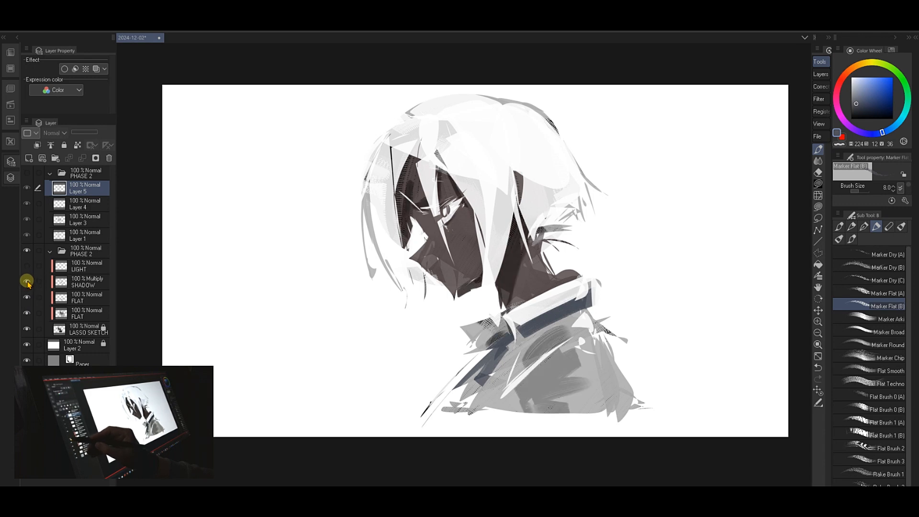
{"action": "left_click", "coordinate": [27, 281]}
{"action": "left_click", "coordinate": [27, 282]}
{"action": "left_click", "coordinate": [27, 265]}
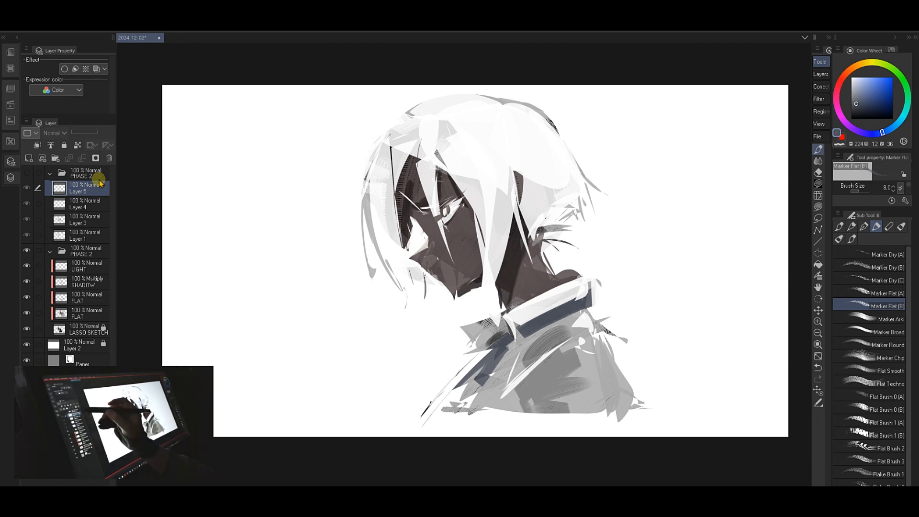
- Show the upper PHASE 2 folder with only Layer 1 visible to examine the first refinement pass
{"action": "left_click", "coordinate": [29, 176]}
{"action": "left_click_drag", "start_coordinate": [28, 189], "coordinate": [27, 235]}
{"action": "left_click", "coordinate": [27, 236]}
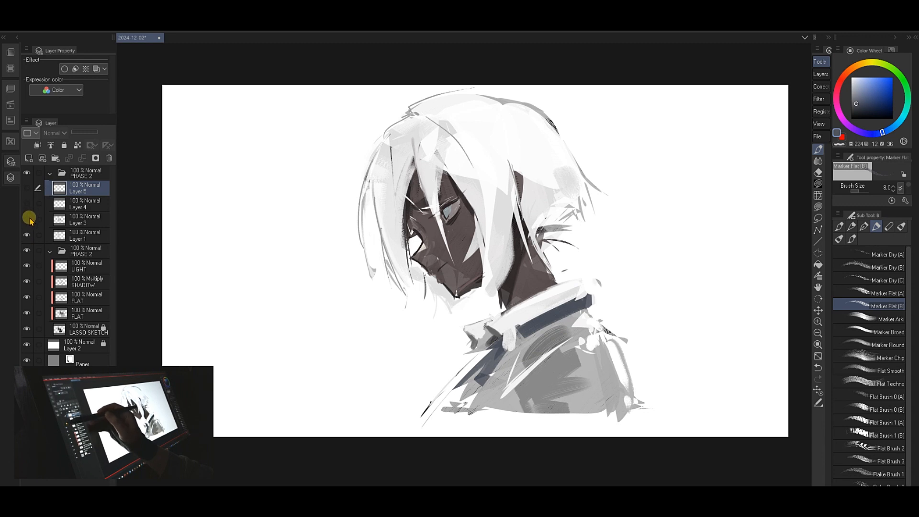
- Show Layer 3, comparing the face and neck details with the layer hidden and shown
{"action": "left_click", "coordinate": [27, 219]}
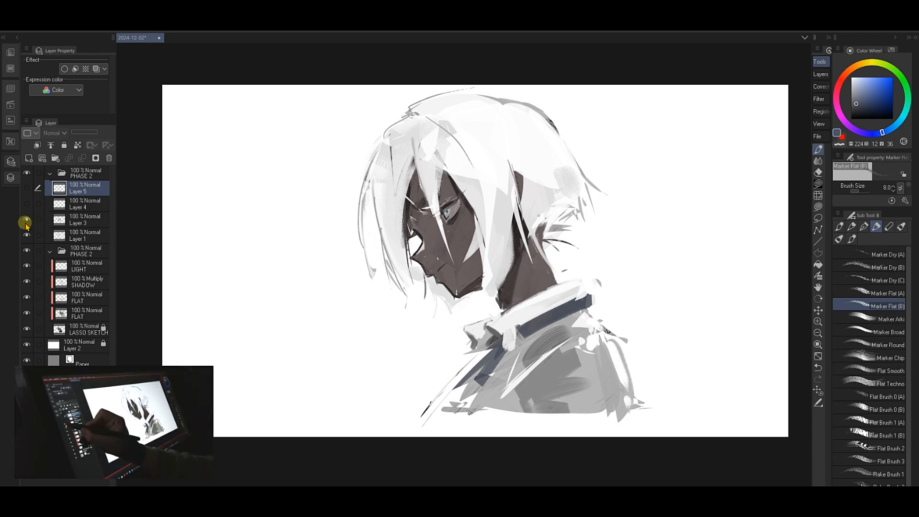
{"action": "left_click", "coordinate": [27, 220]}
{"action": "left_click", "coordinate": [27, 221]}
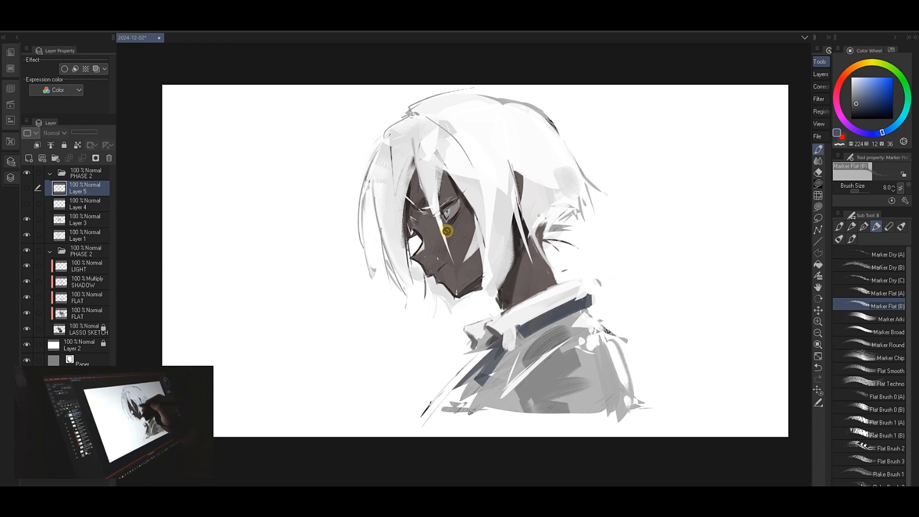
{"action": "left_click", "coordinate": [27, 219]}
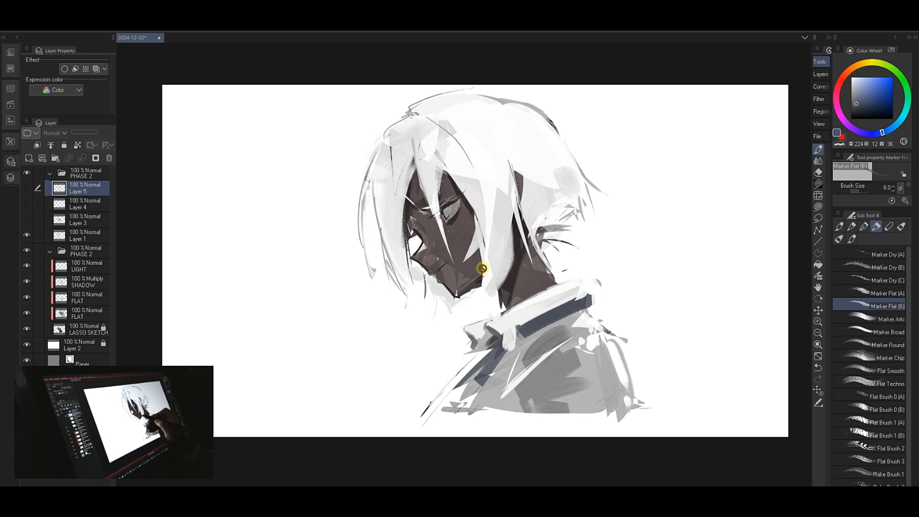
{"action": "left_click", "coordinate": [27, 219]}
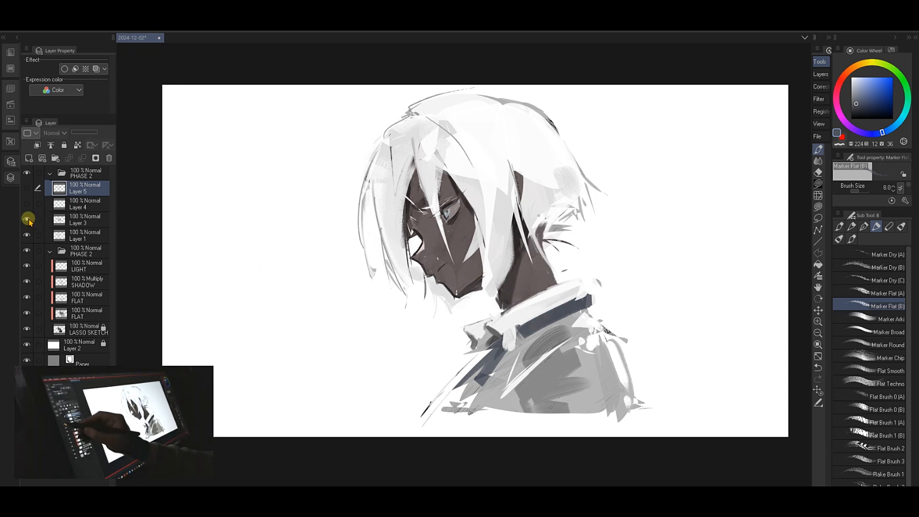
- Show Layer 4 in the upper PHASE 2 folder, comparing the portrait with the layer hidden and shown
{"action": "left_click", "coordinate": [27, 203]}
{"action": "left_click", "coordinate": [27, 203]}
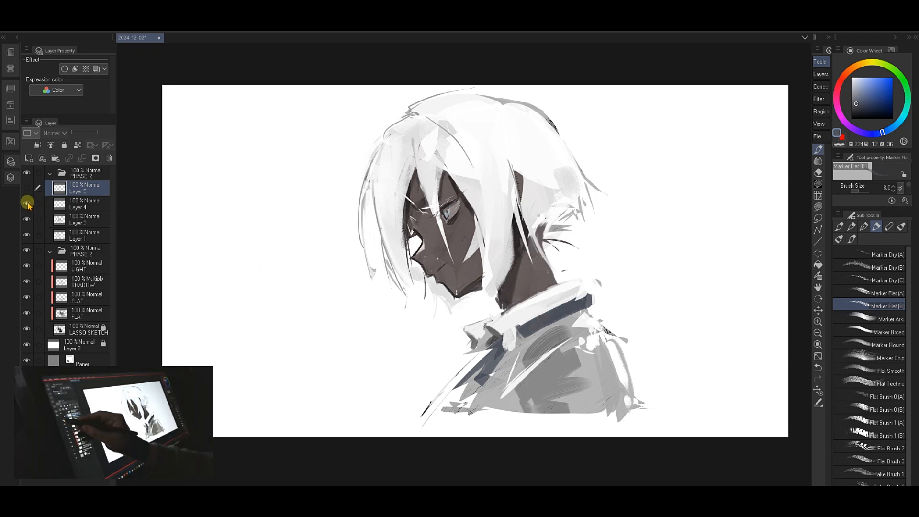
{"action": "left_click", "coordinate": [27, 203]}
{"action": "left_click", "coordinate": [27, 203]}
{"action": "left_click", "coordinate": [27, 203]}
{"action": "left_click", "coordinate": [26, 203]}
- Show Layer 5, comparing the hair, face and collar with the layer hidden and shown
{"action": "left_click", "coordinate": [27, 188]}
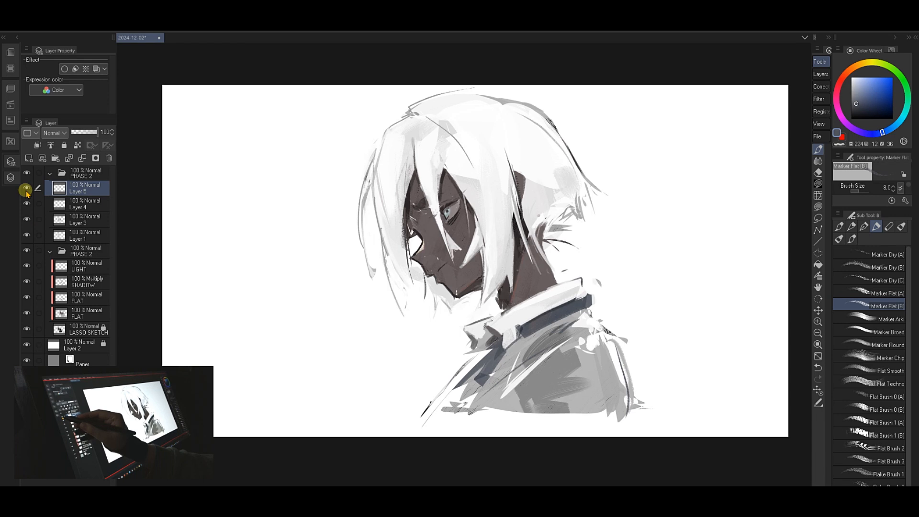
{"action": "left_click", "coordinate": [26, 189]}
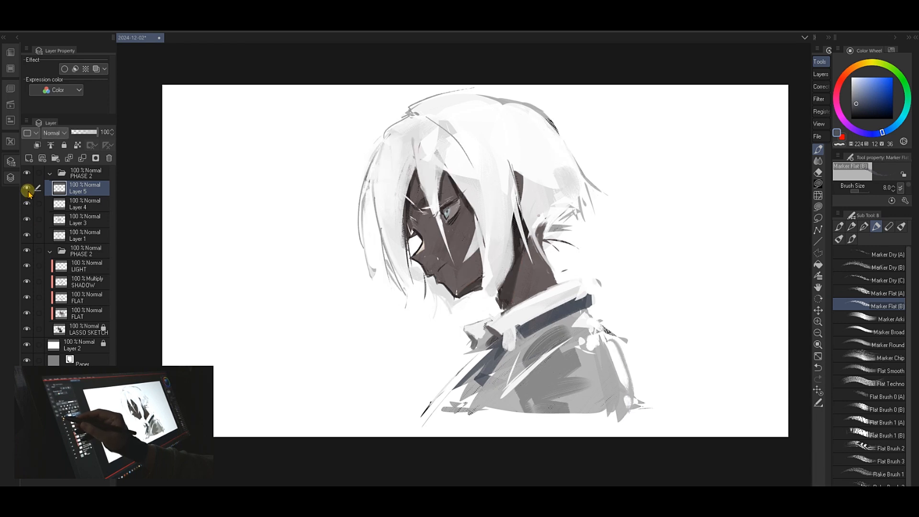
{"action": "left_click", "coordinate": [27, 190]}
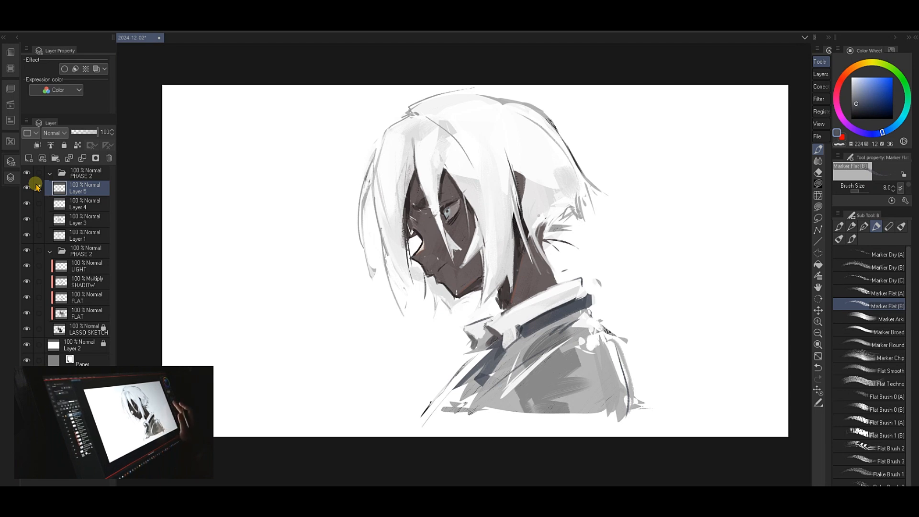
{"action": "left_click", "coordinate": [422, 204], "text": "alt"}
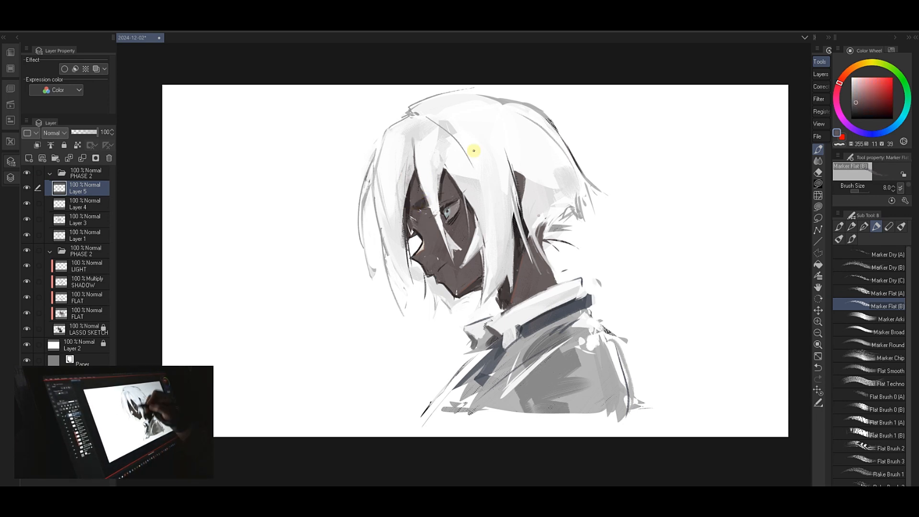
{"action": "left_click", "coordinate": [27, 187]}
{"action": "left_click", "coordinate": [27, 187]}
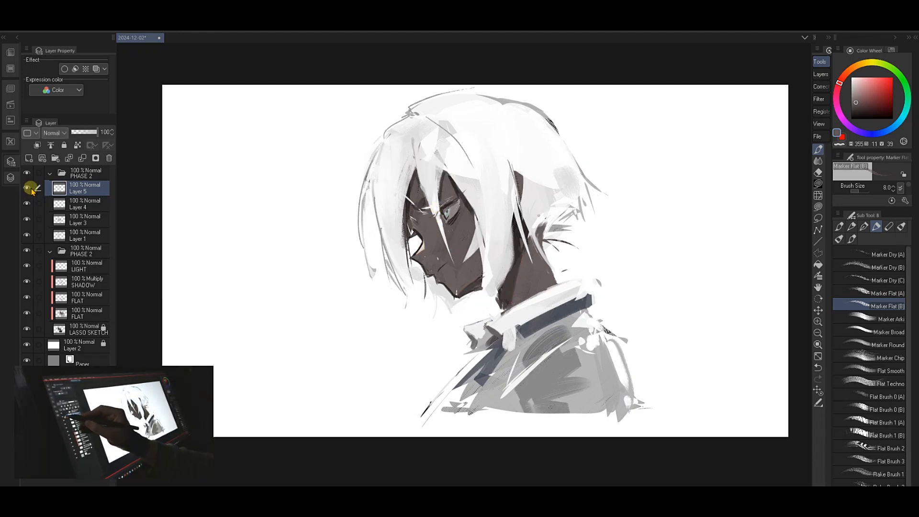
- Select Layer 4 together with Layer 5 and compare the portrait with both layers hidden and shown
{"action": "left_click", "coordinate": [104, 205], "text": "shift"}
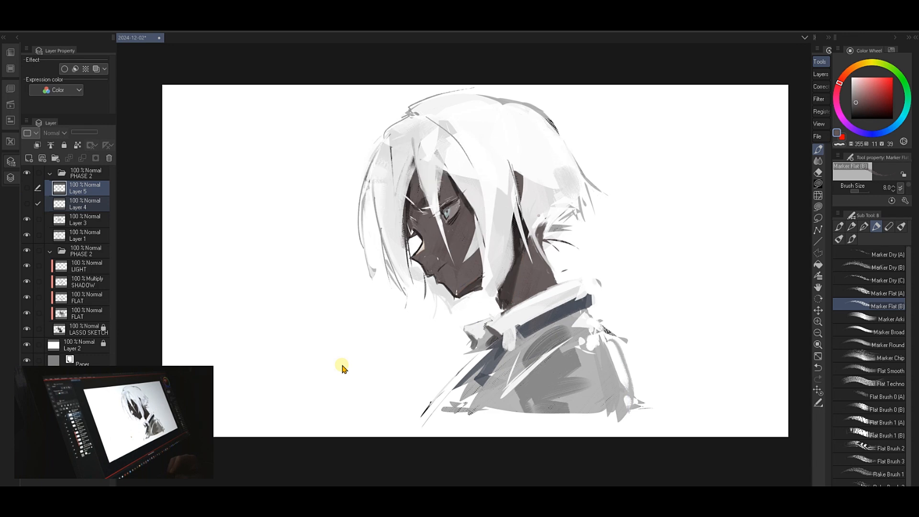
{"action": "key", "text": "ctrl+comma"}
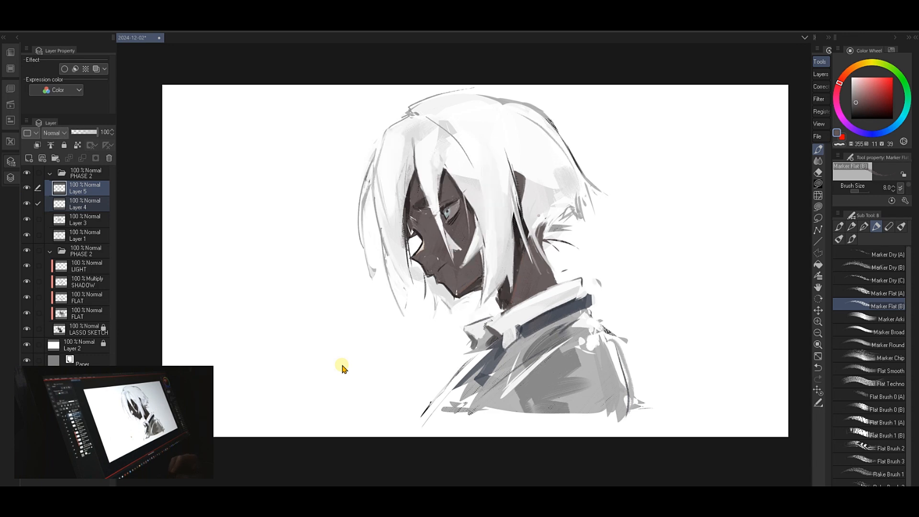
{"action": "key", "text": "ctrl+comma"}
{"action": "key", "text": "ctrl+comma"}
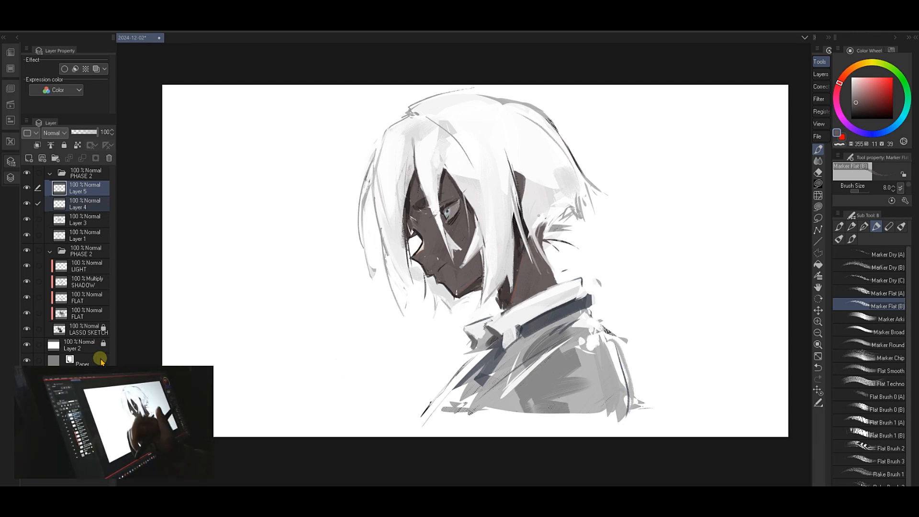
{"action": "left_click_drag", "start_coordinate": [568, 331], "coordinate": [554, 344]}
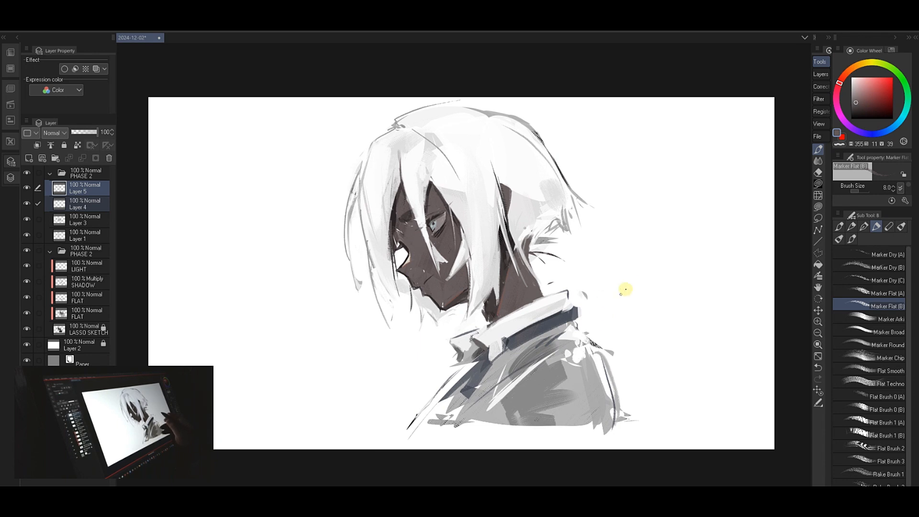
{"action": "left_click_drag", "start_coordinate": [544, 350], "coordinate": [541, 343]}
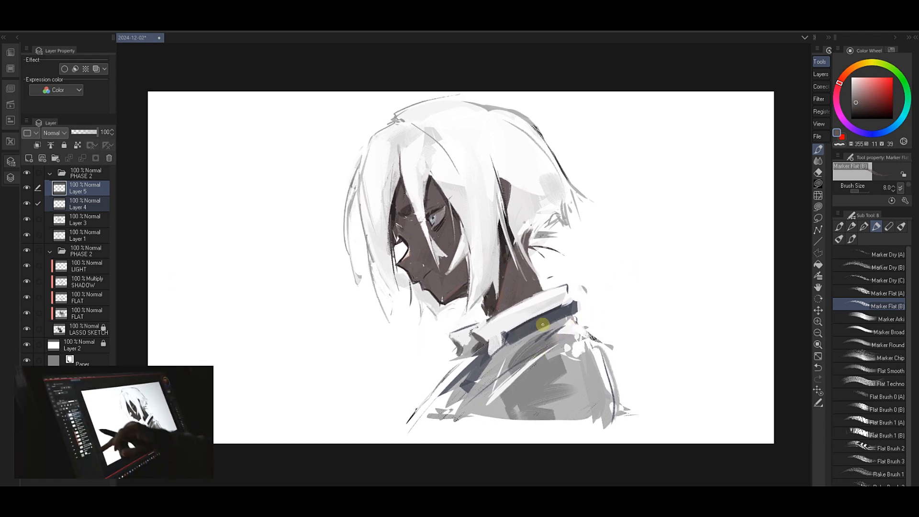
{"action": "left_click_drag", "start_coordinate": [472, 347], "coordinate": [486, 340]}
{"action": "left_click_drag", "start_coordinate": [494, 338], "coordinate": [488, 327]}
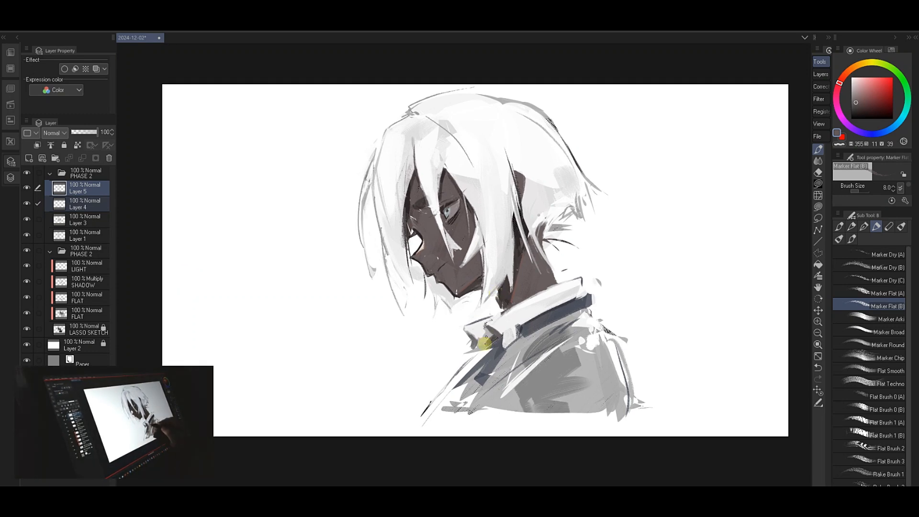
{"action": "left_click_drag", "start_coordinate": [492, 367], "coordinate": [480, 364]}
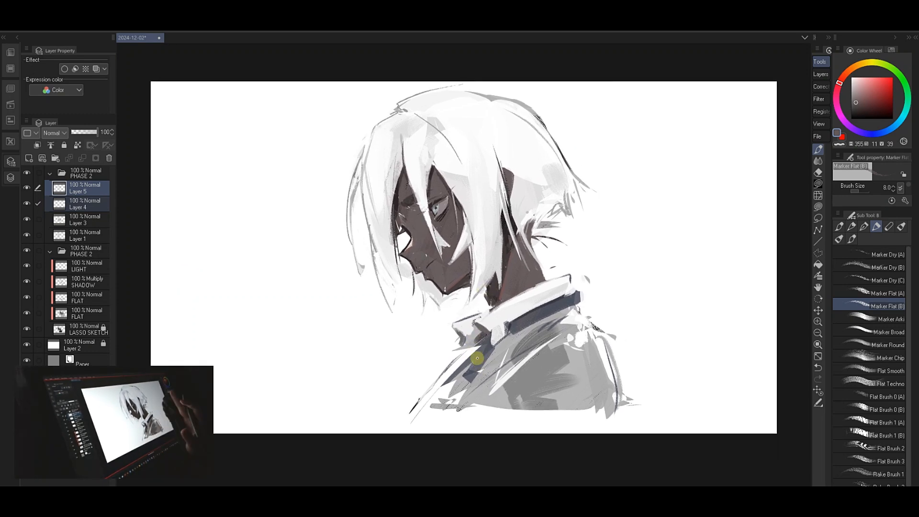